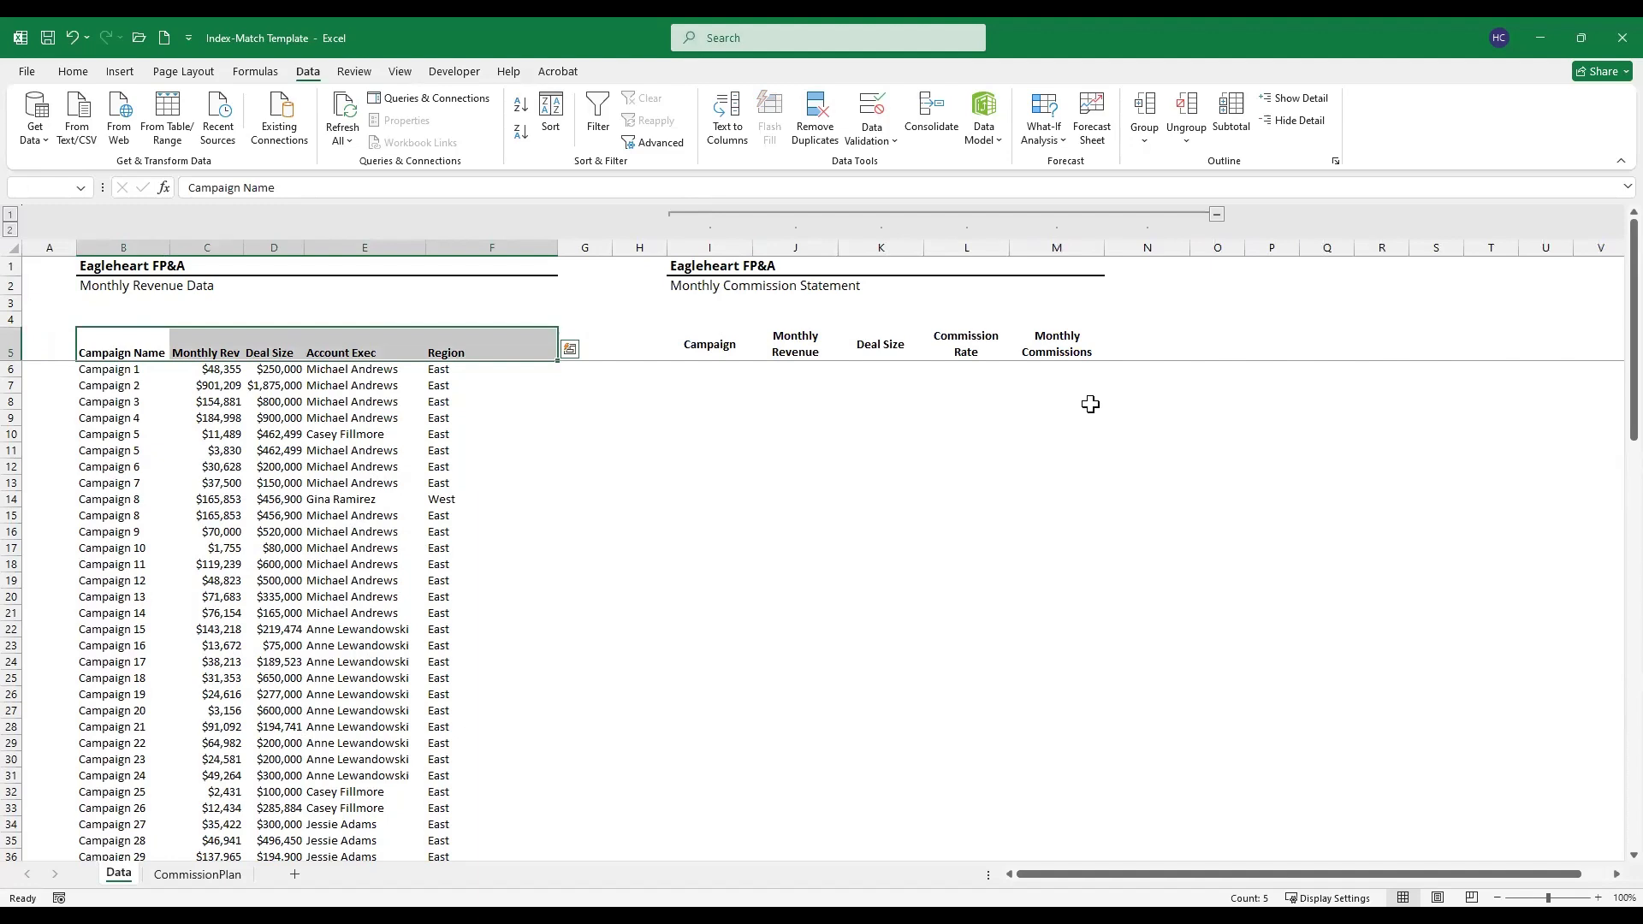
# Step: Add filters to the Monthly Revenue Data header row B5:F5 and sort the table by Account Exec from A to Z
pyautogui.press('alt')
pyautogui.press('t')
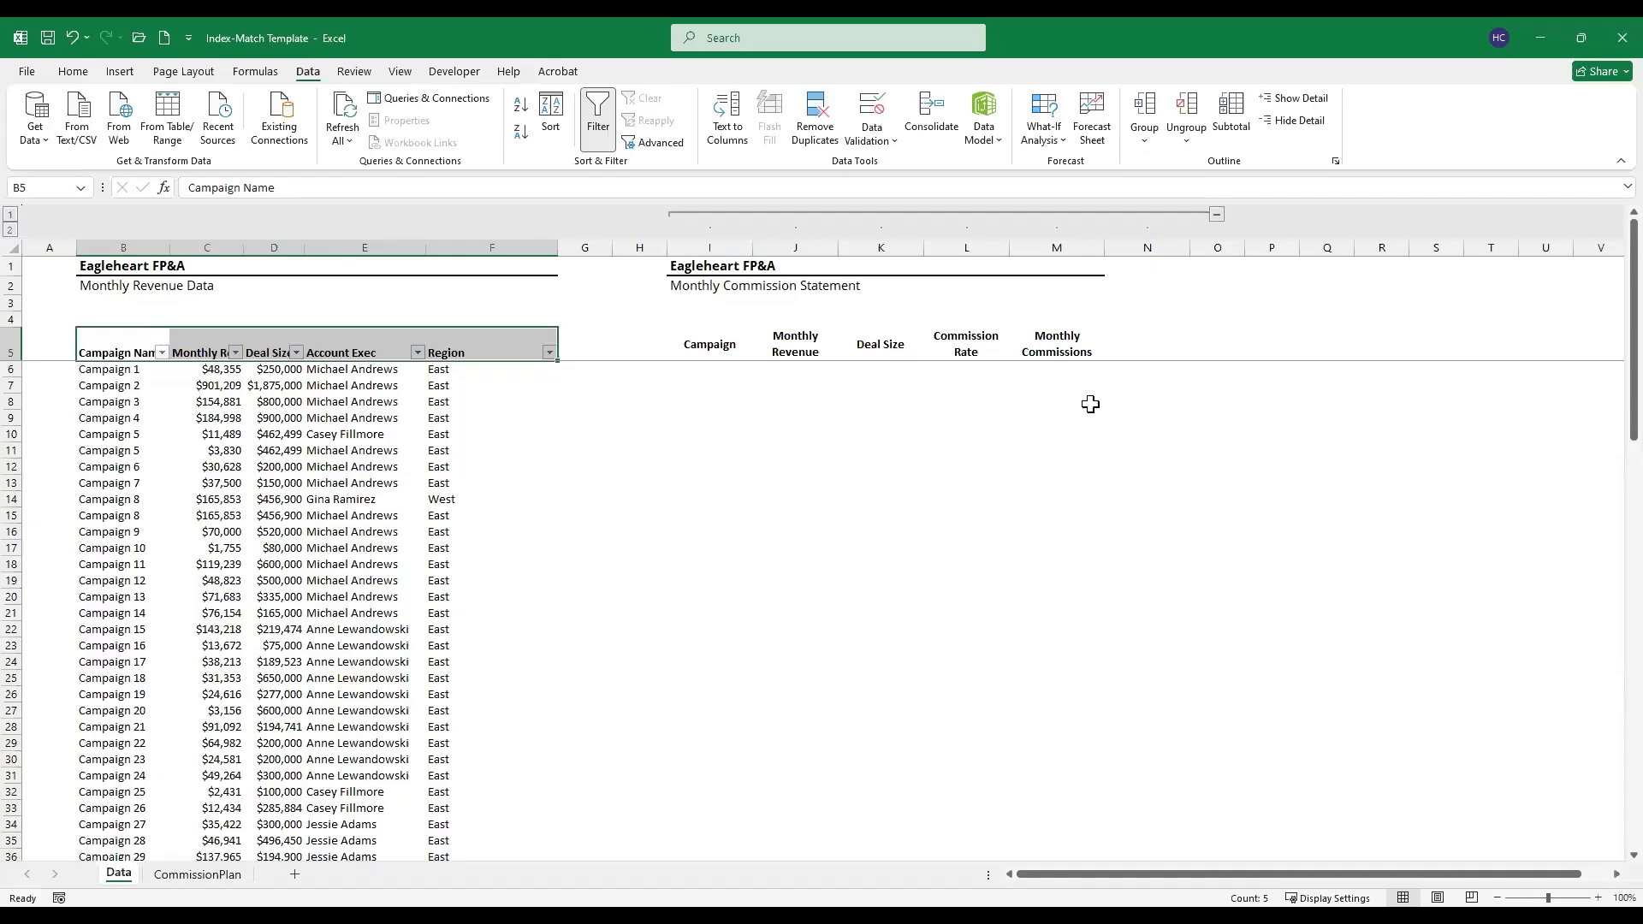
pyautogui.click(416, 352)
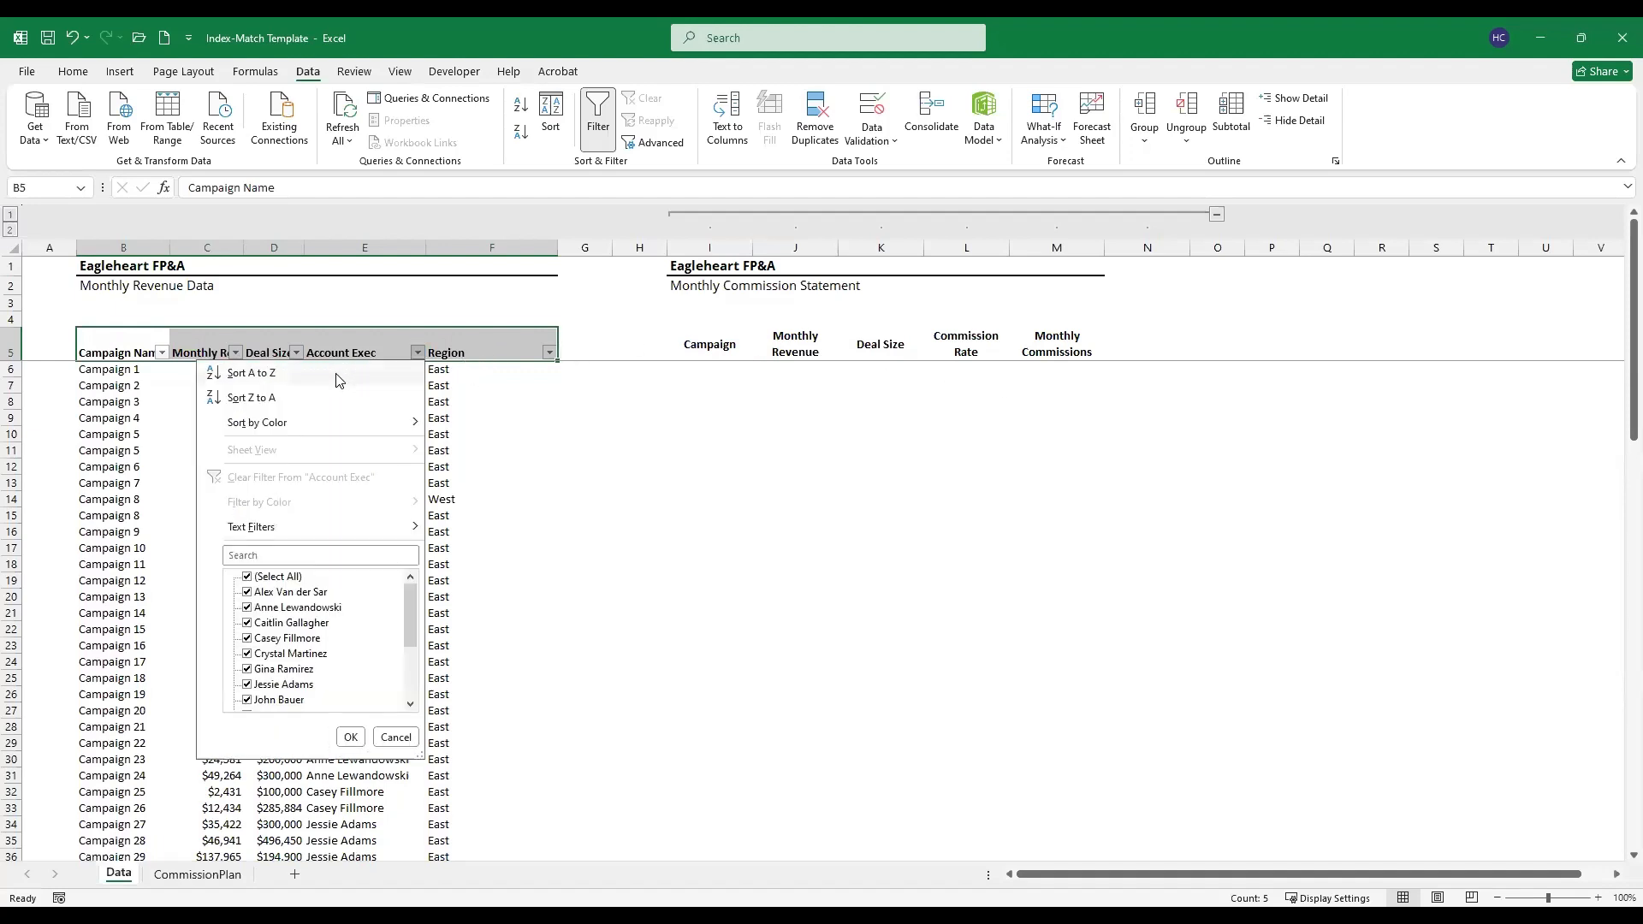
pyautogui.click(292, 376)
# Step: Copy the account executive's name from E12 into I3, below the Monthly Commission Statement title
pyautogui.click(366, 417)
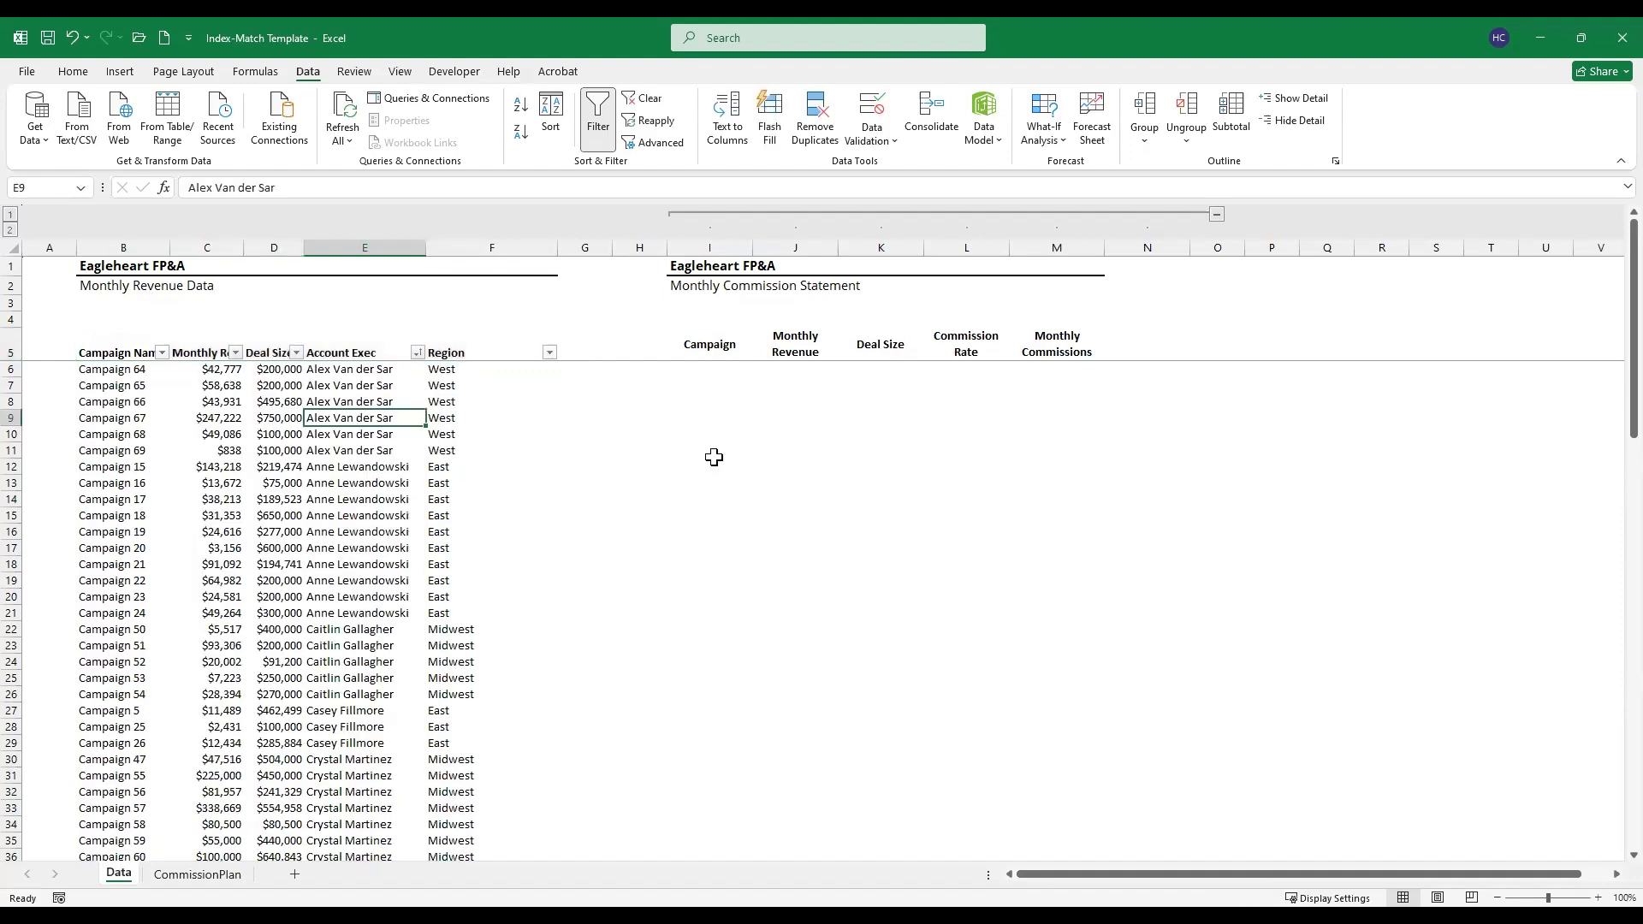
pyautogui.press('Up')
pyautogui.press('Up')
pyautogui.press('Up')
pyautogui.press('Down')
pyautogui.press('Down')
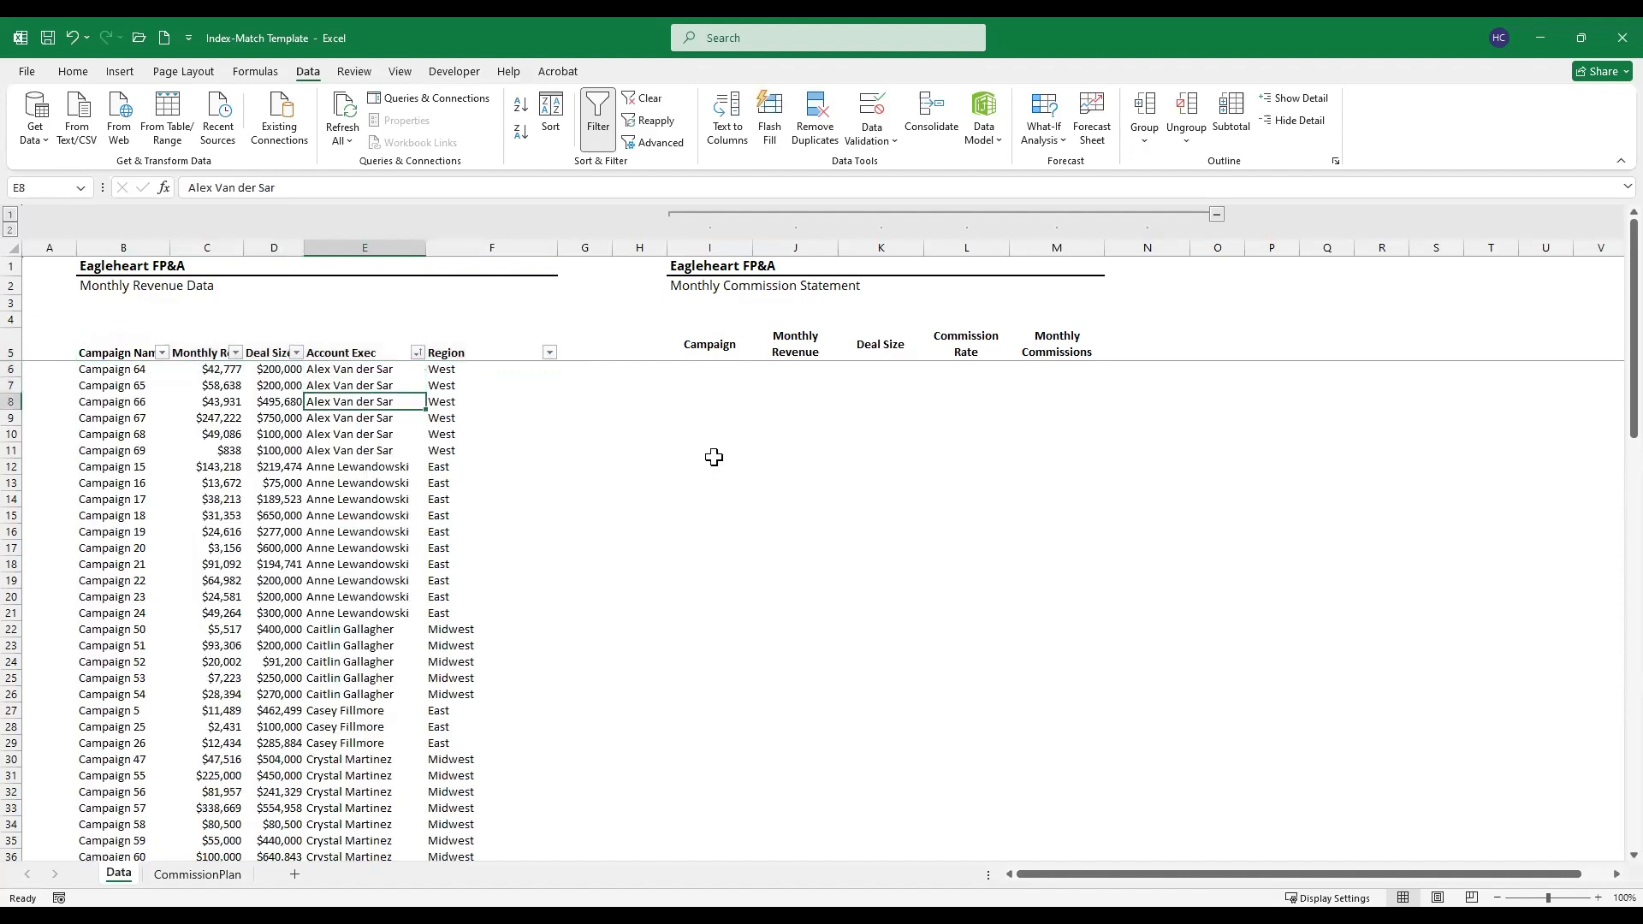
pyautogui.press('Down')
pyautogui.press('Down')
pyautogui.press('Down')
pyautogui.press('Down')
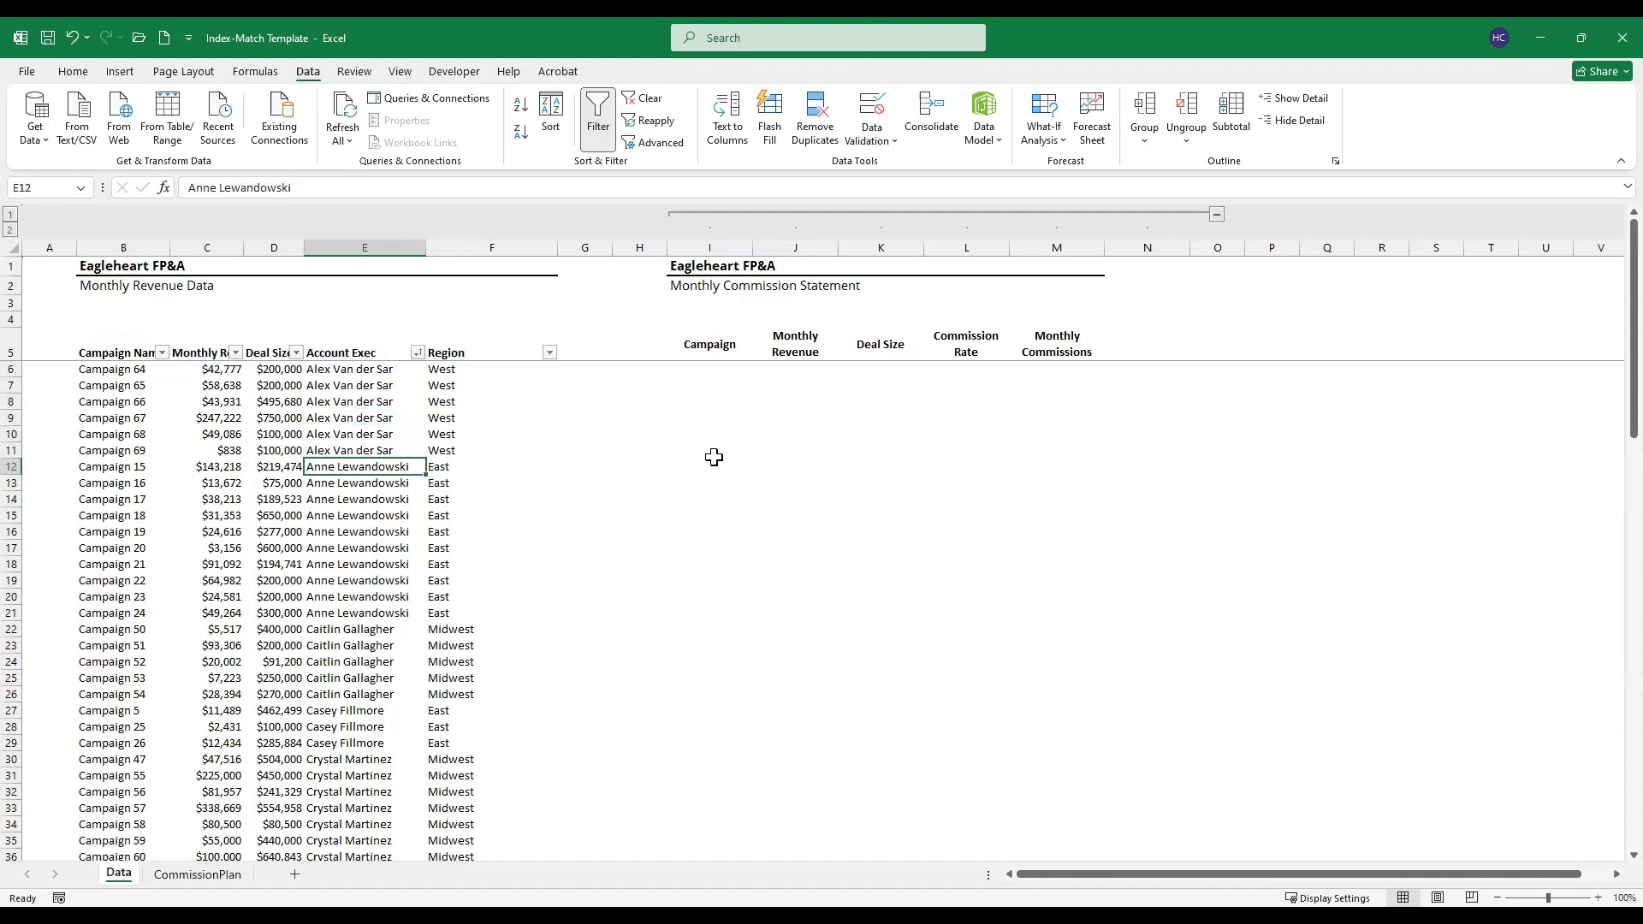
pyautogui.hotkey('ctrl', 'c')
pyautogui.press('Right')
pyautogui.press('Right')
pyautogui.press('Right')
pyautogui.press('Right')
pyautogui.press('Up')
pyautogui.press('Up')
pyautogui.press('Up')
pyautogui.press('Up')
pyautogui.press('Up')
pyautogui.press('Up')
pyautogui.press('Up')
pyautogui.press('Up')
pyautogui.press('Up')
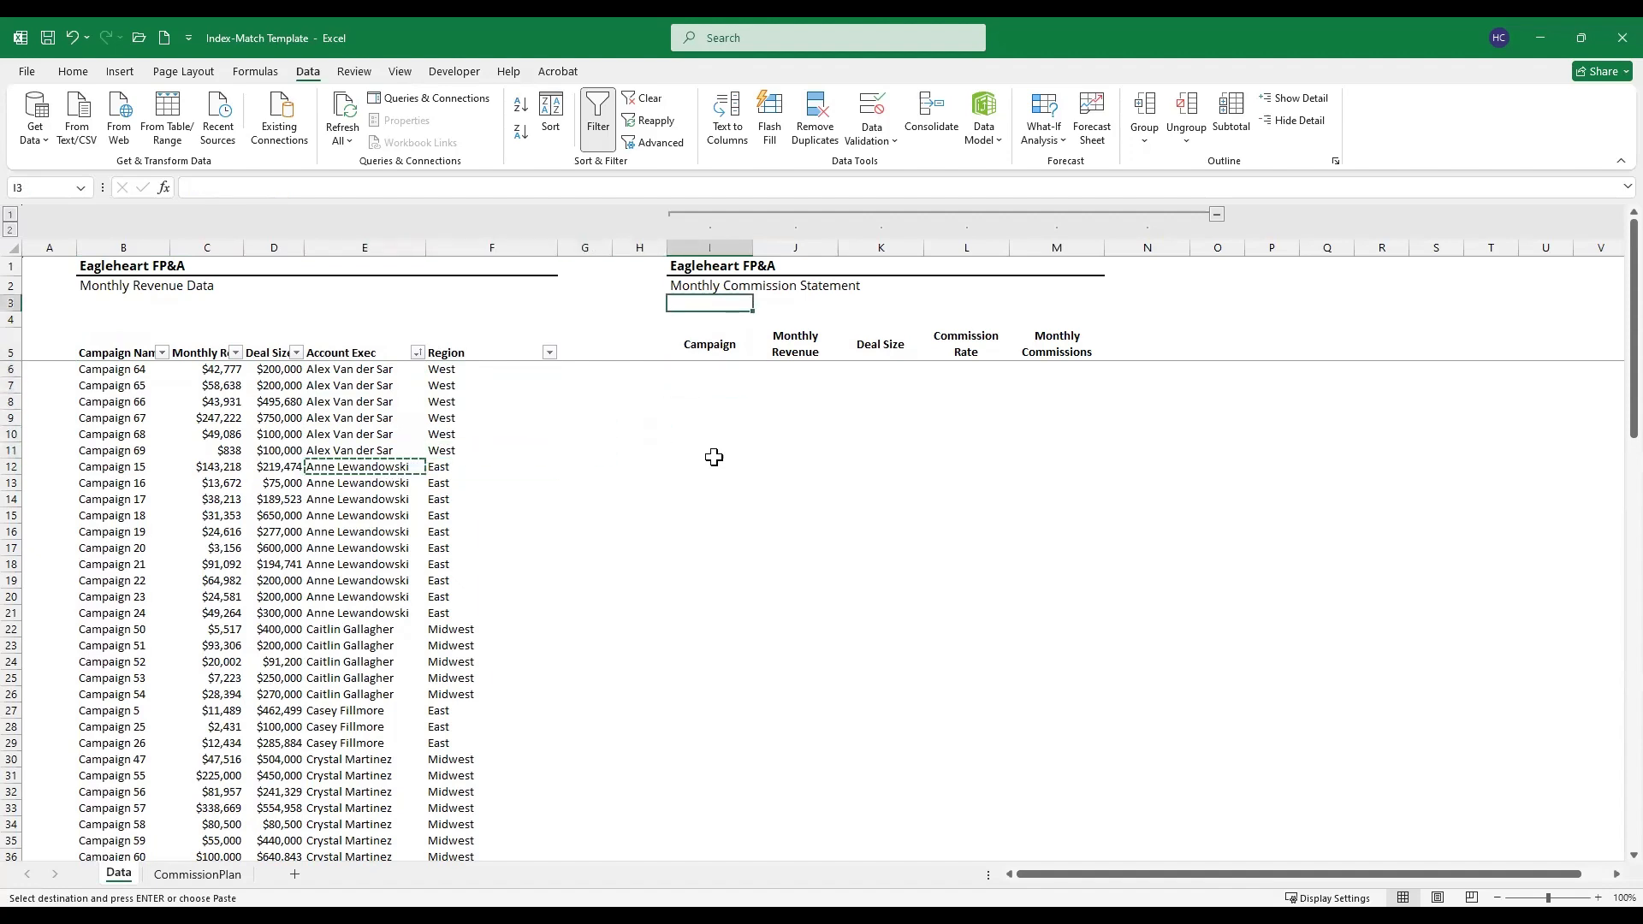
pyautogui.hotkey('ctrl', 'v')
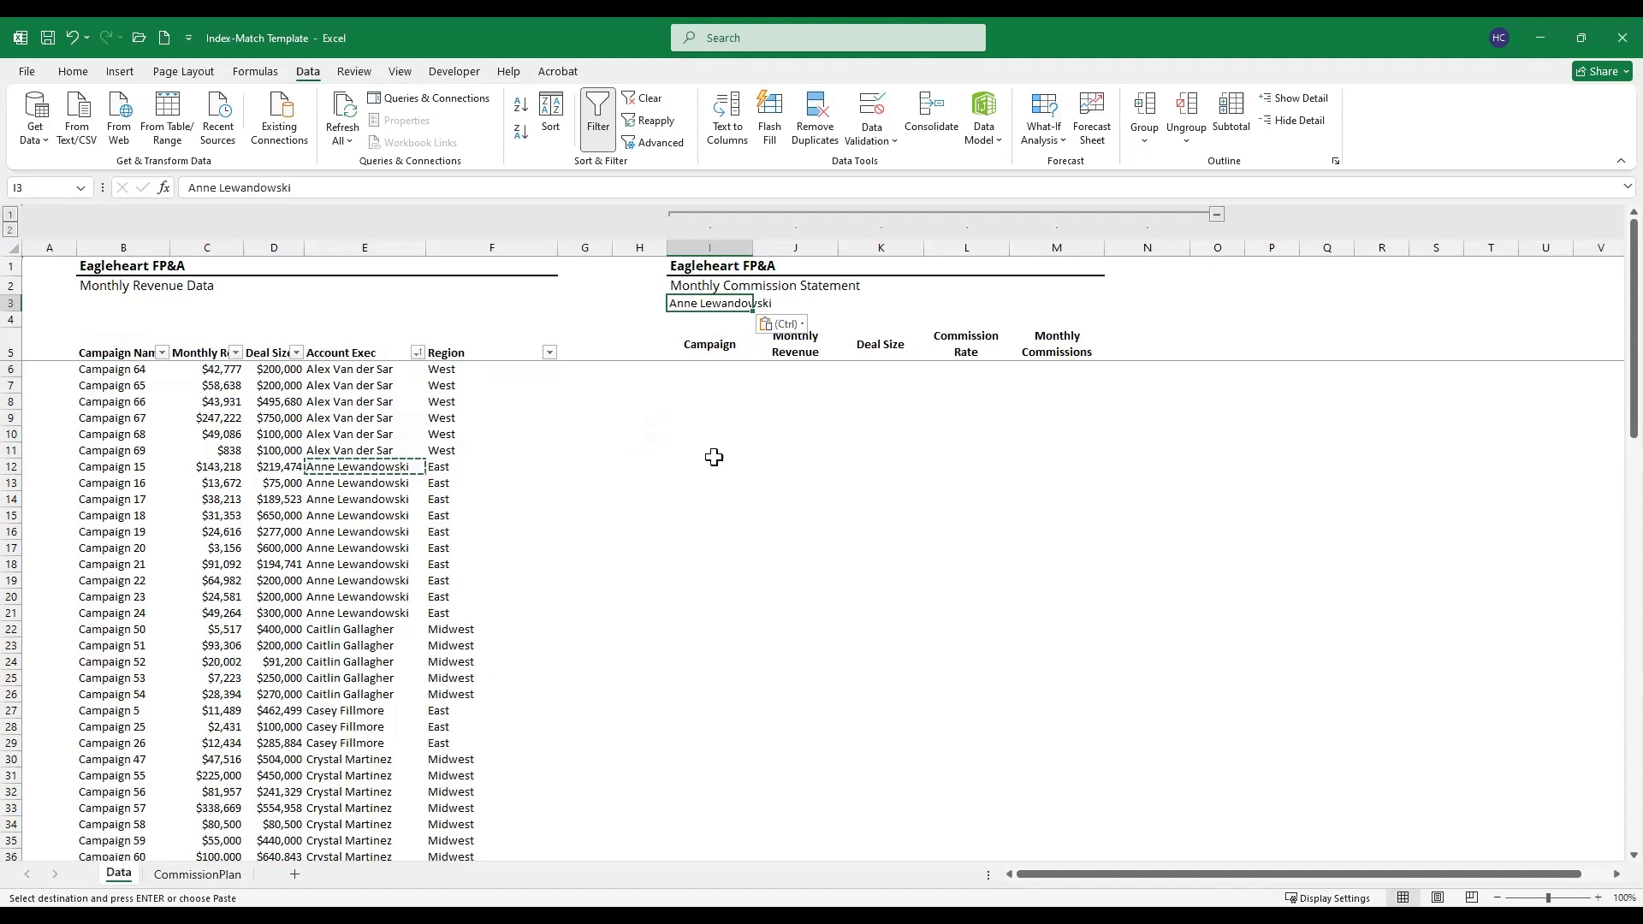
pyautogui.press('Escape')
pyautogui.press('Down')
pyautogui.press('Left')
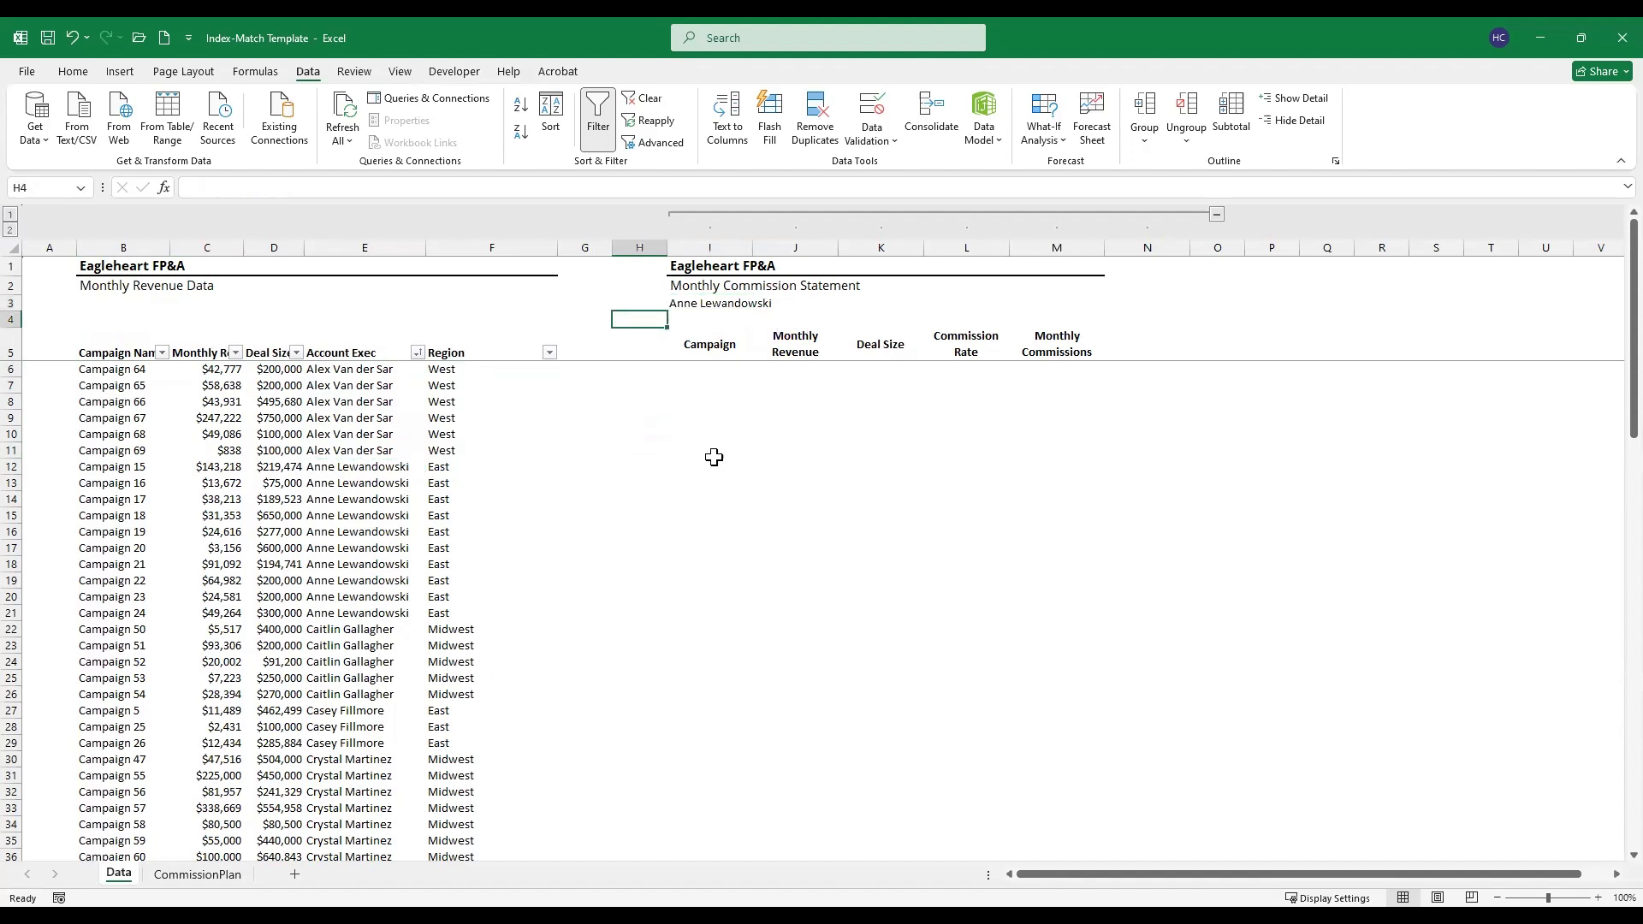
pyautogui.moveTo(173, 469); pyautogui.dragTo(156, 475)
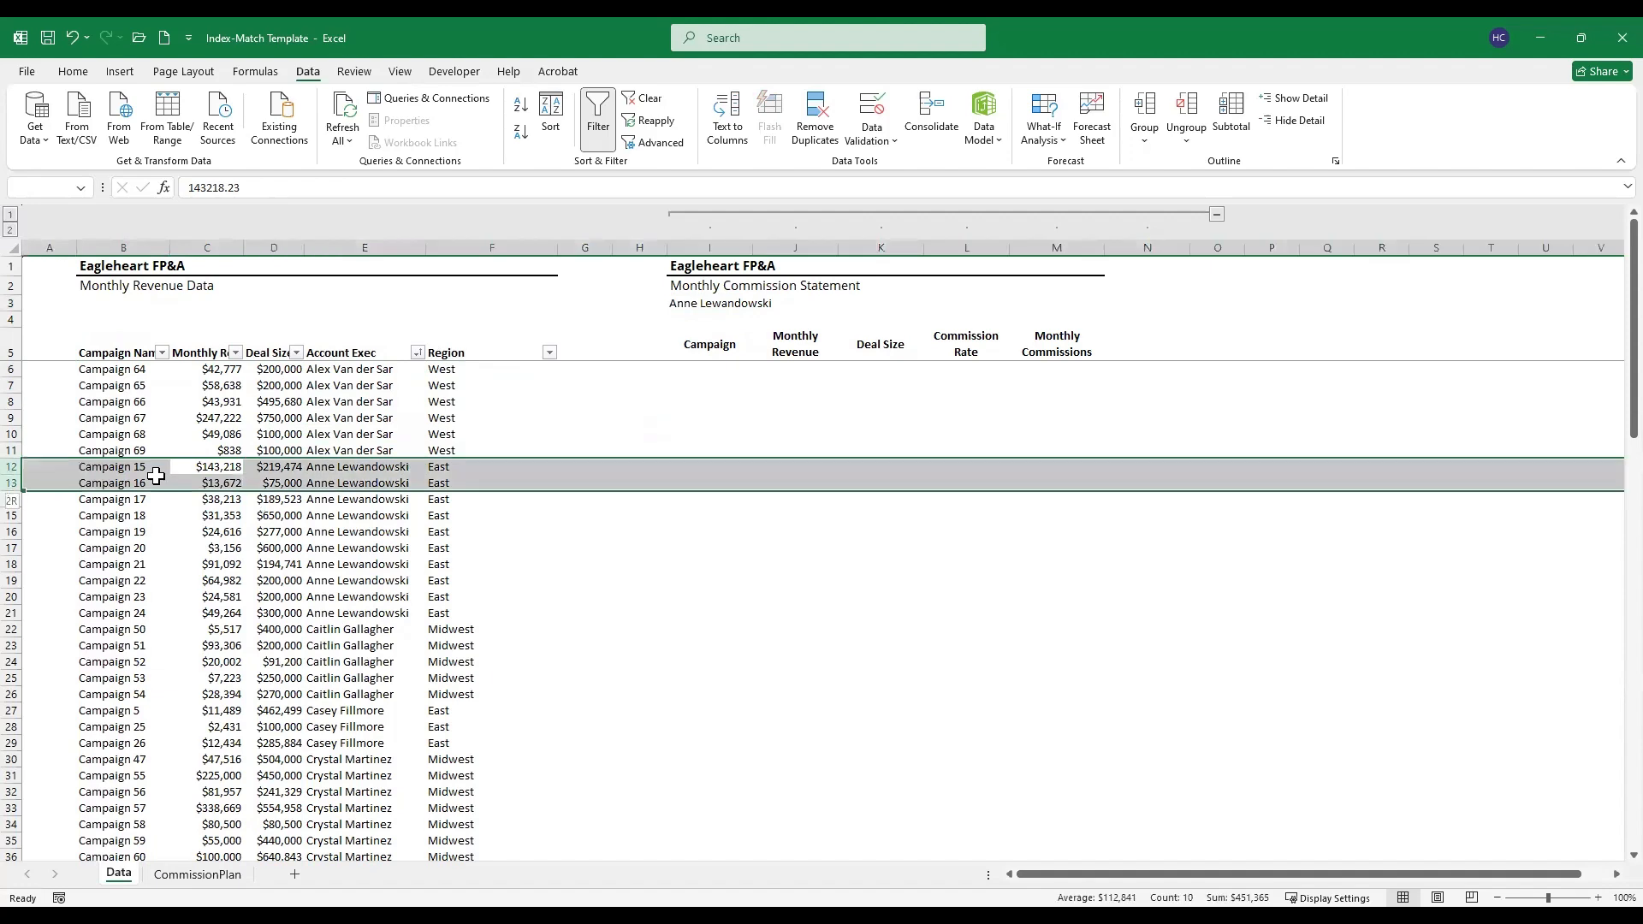
pyautogui.hotkey('shift', 'Down')
pyautogui.hotkey('shift', 'Down')
pyautogui.hotkey('shift', 'Down')
pyautogui.hotkey('shift', 'Down')
pyautogui.hotkey('shift', 'Down')
pyautogui.hotkey('shift', 'Down')
pyautogui.hotkey('shift', 'Down')
pyautogui.hotkey('shift', 'Down')
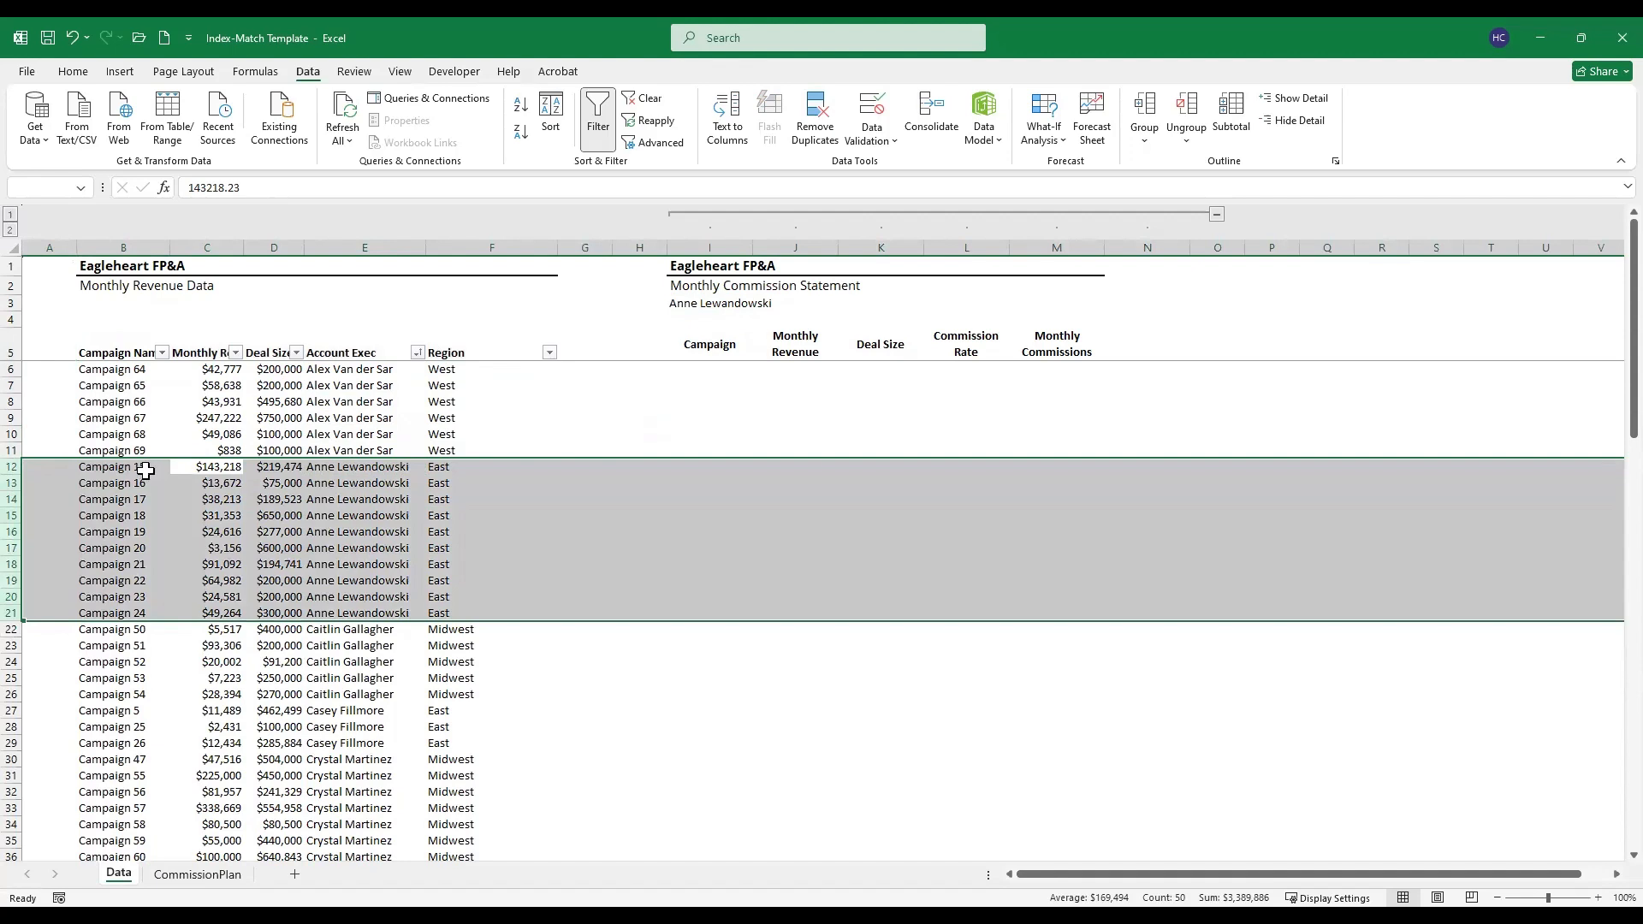
# Step: Copy the names Campaign 15 to Campaign 24 from B12:B21 into the statement's Campaign column, starting at I6
pyautogui.click(141, 470)
pyautogui.keyDown('shift'); pyautogui.click(122, 614); pyautogui.keyUp('shift')
pyautogui.hotkey('ctrl', 'c')
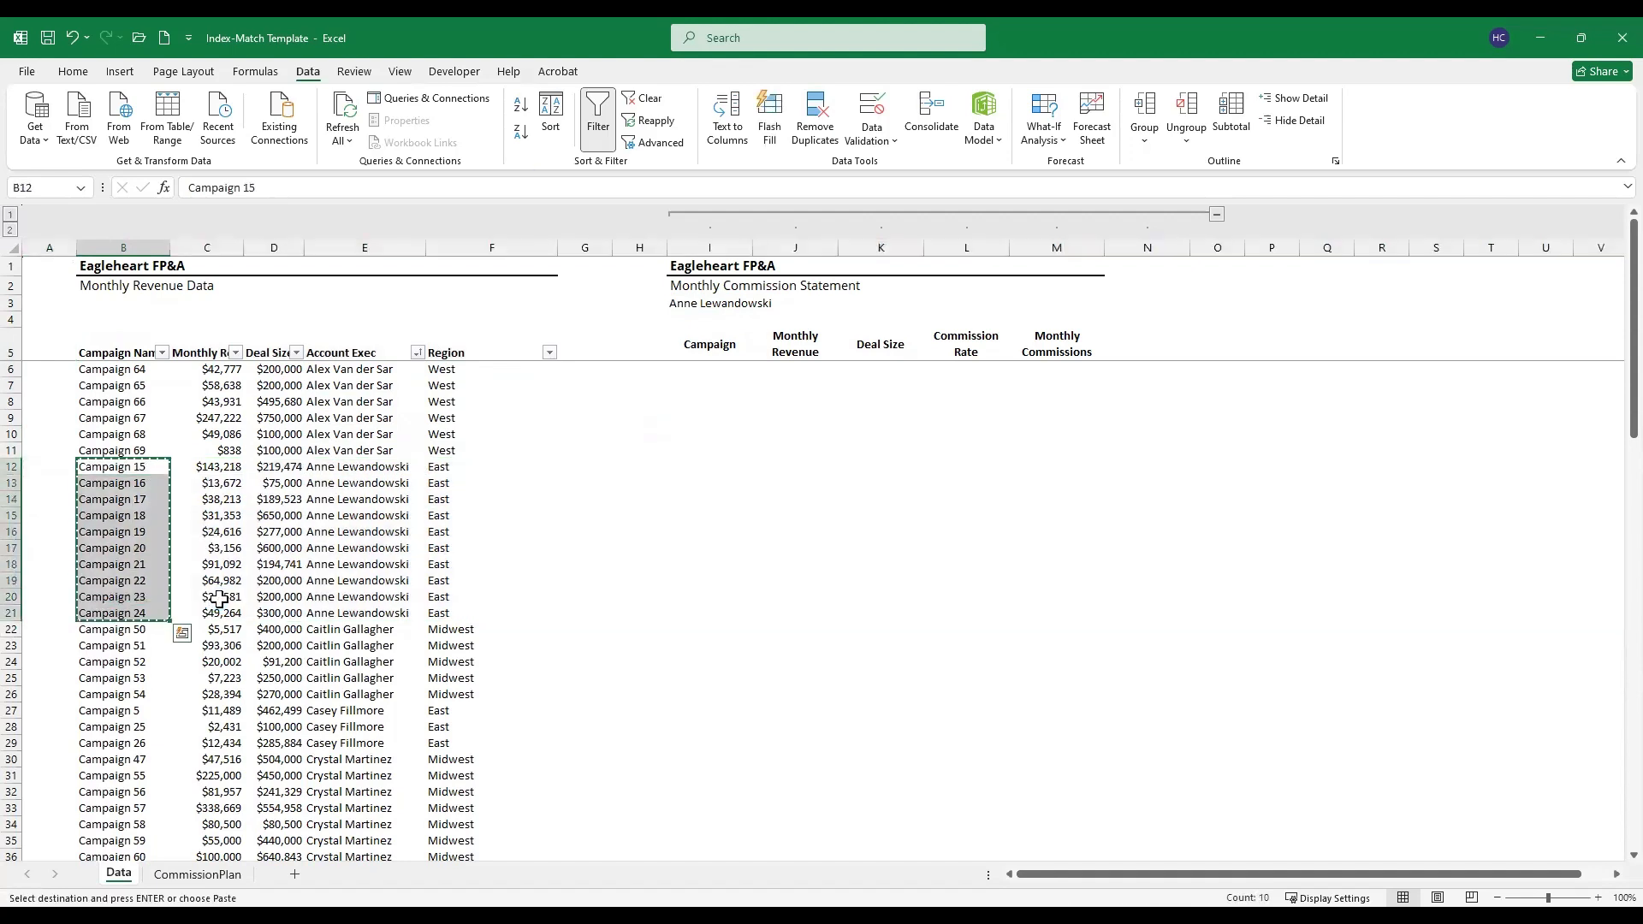
pyautogui.press('Right')
pyautogui.press('Right')
pyautogui.press('Right')
pyautogui.press('Right')
pyautogui.press('Right')
pyautogui.press('Right')
pyautogui.press('Right')
pyautogui.press('Up')
pyautogui.press('Up')
pyautogui.press('Up')
pyautogui.press('Up')
pyautogui.press('Up')
pyautogui.press('Up')
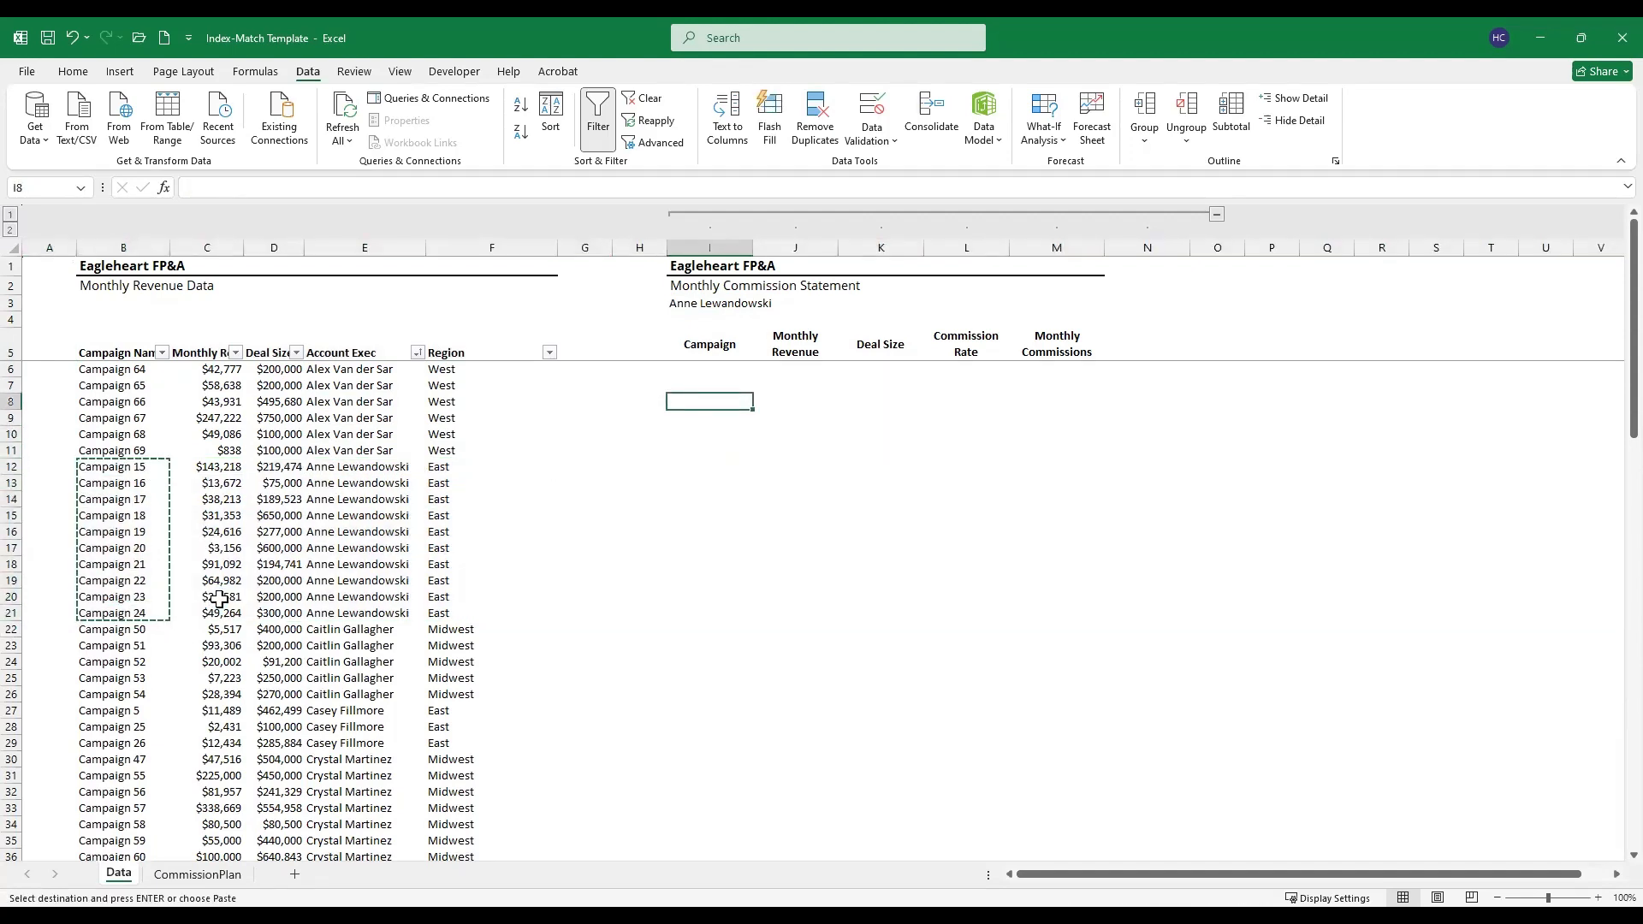
pyautogui.hotkey('ctrl', 'v')
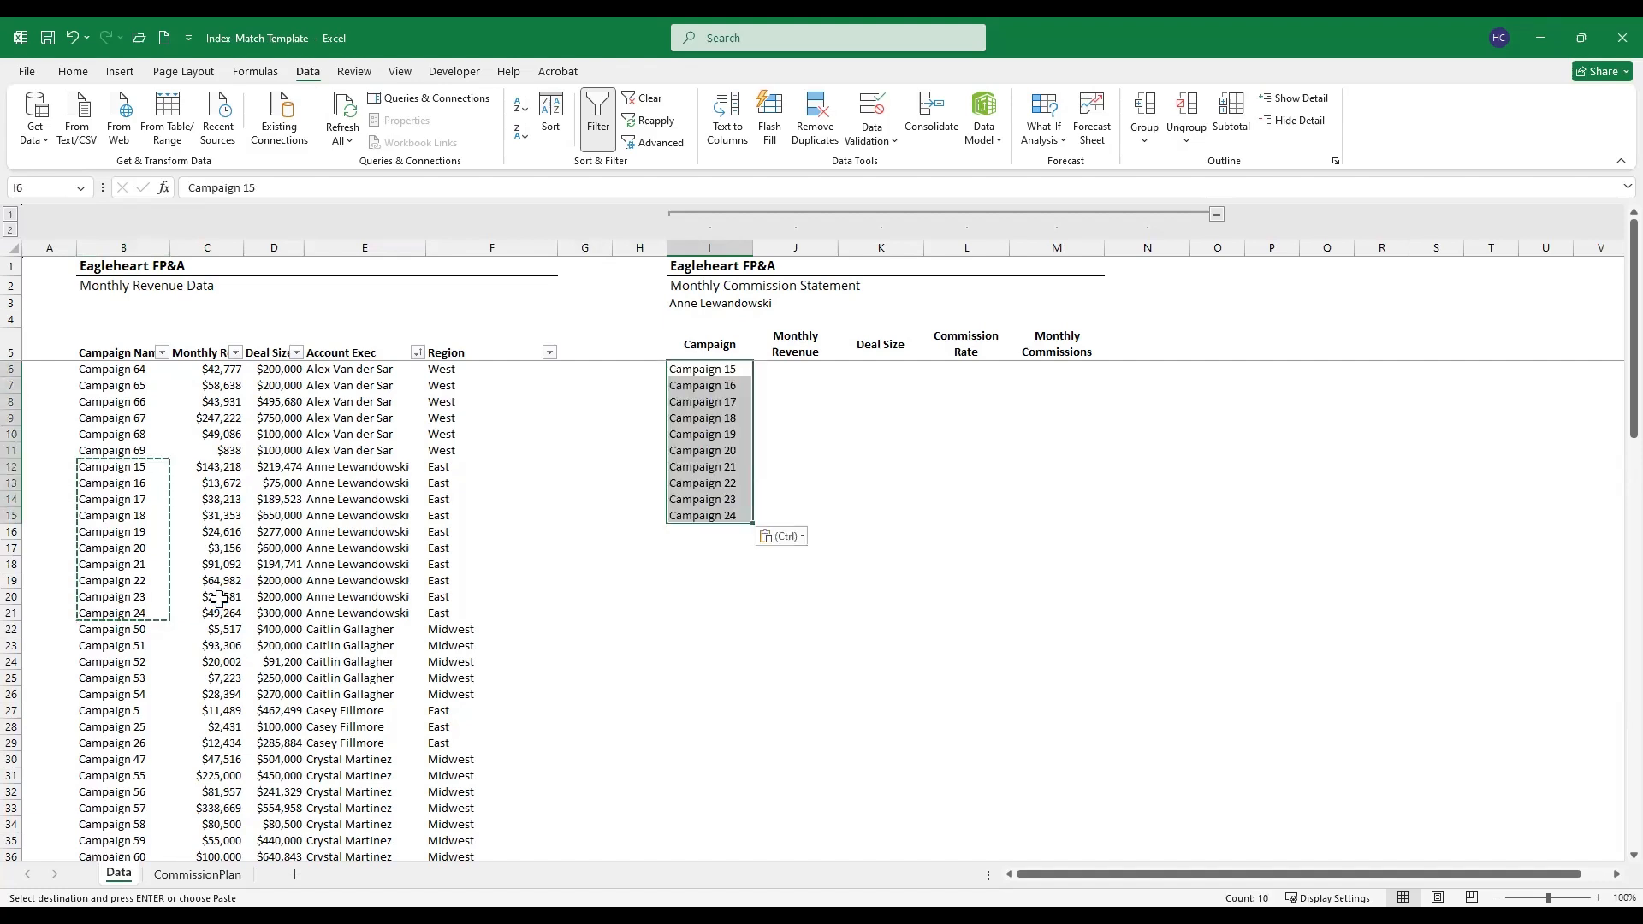
pyautogui.press('Escape')
# Step: Start an INDEX formula in the Monthly Revenue cell J6 with the whole column C:C as its array
pyautogui.press('Right')
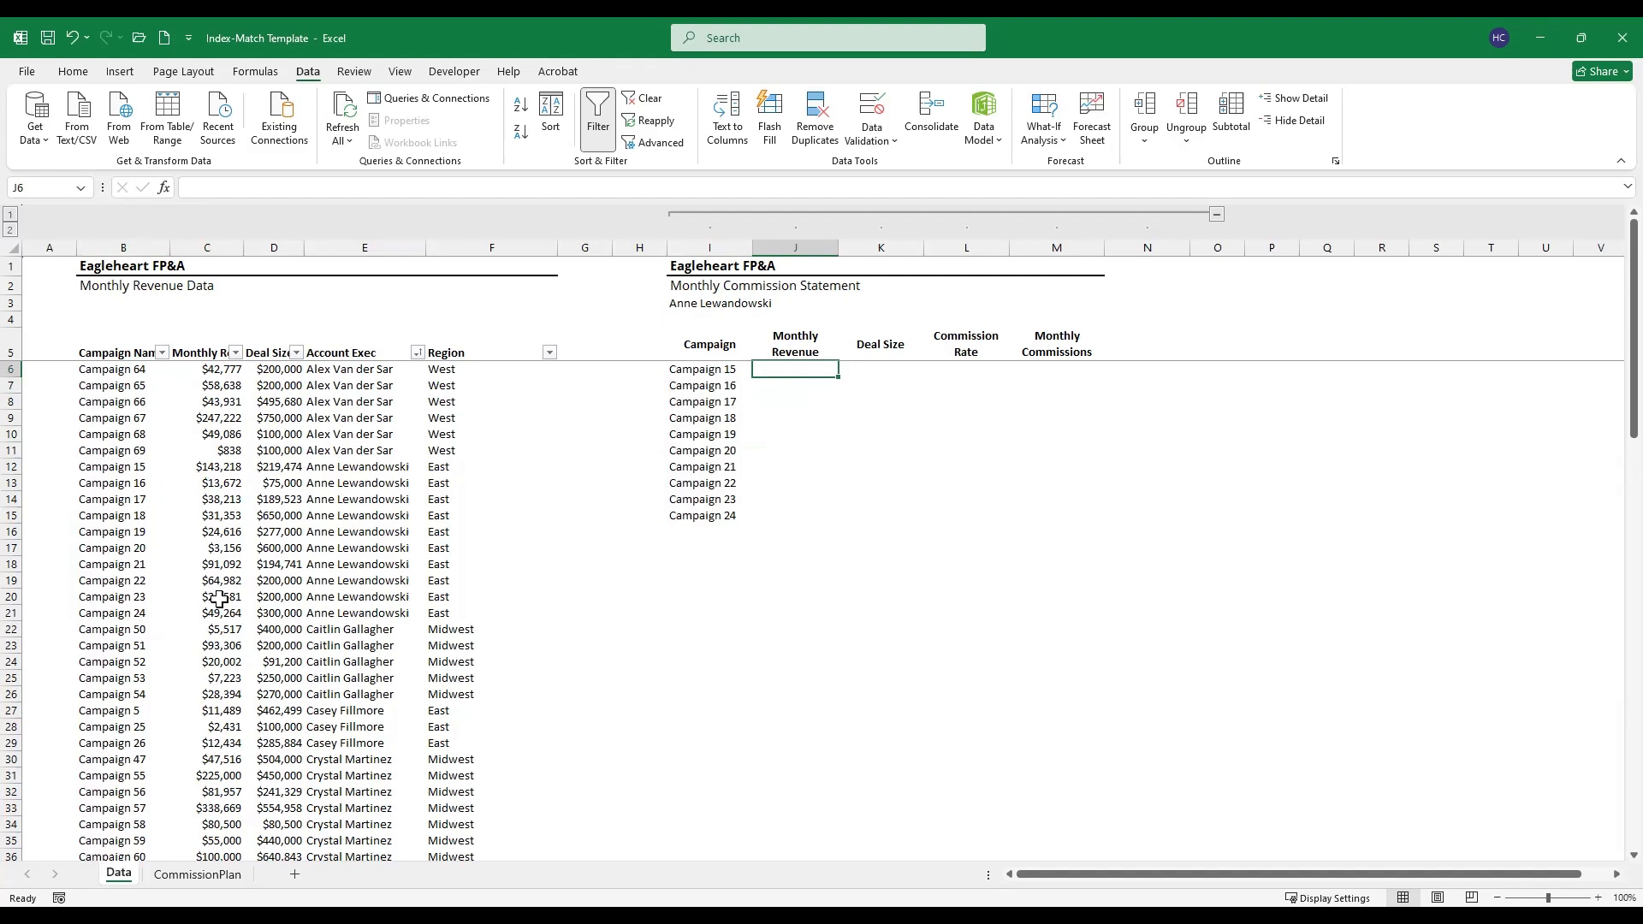
pyautogui.write('=')
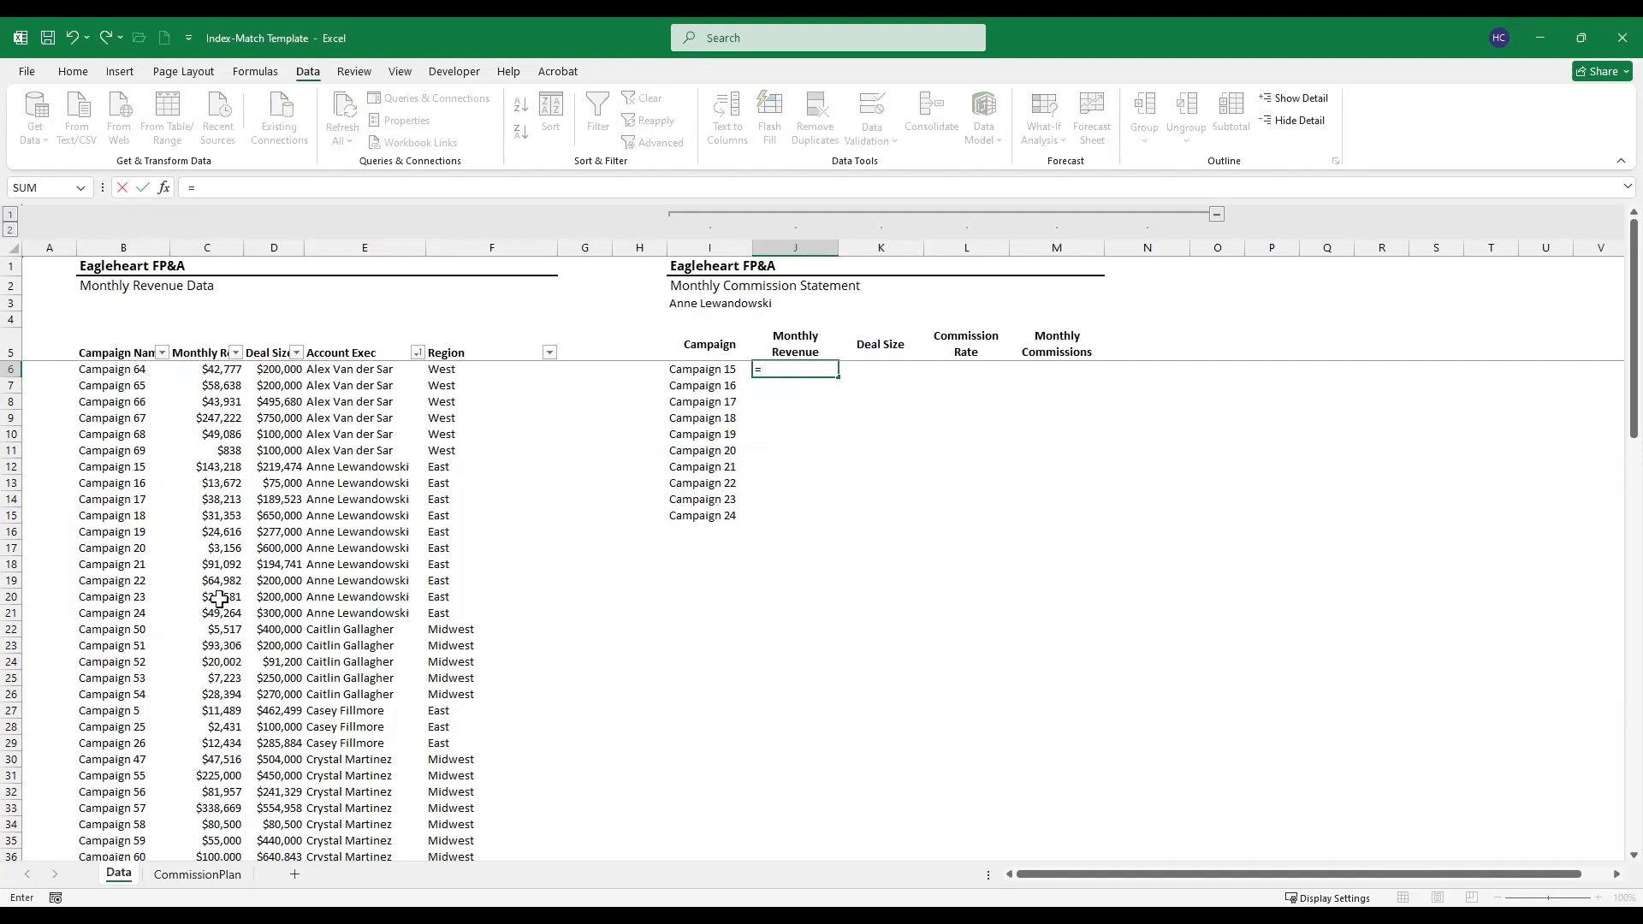
pyautogui.write('index')
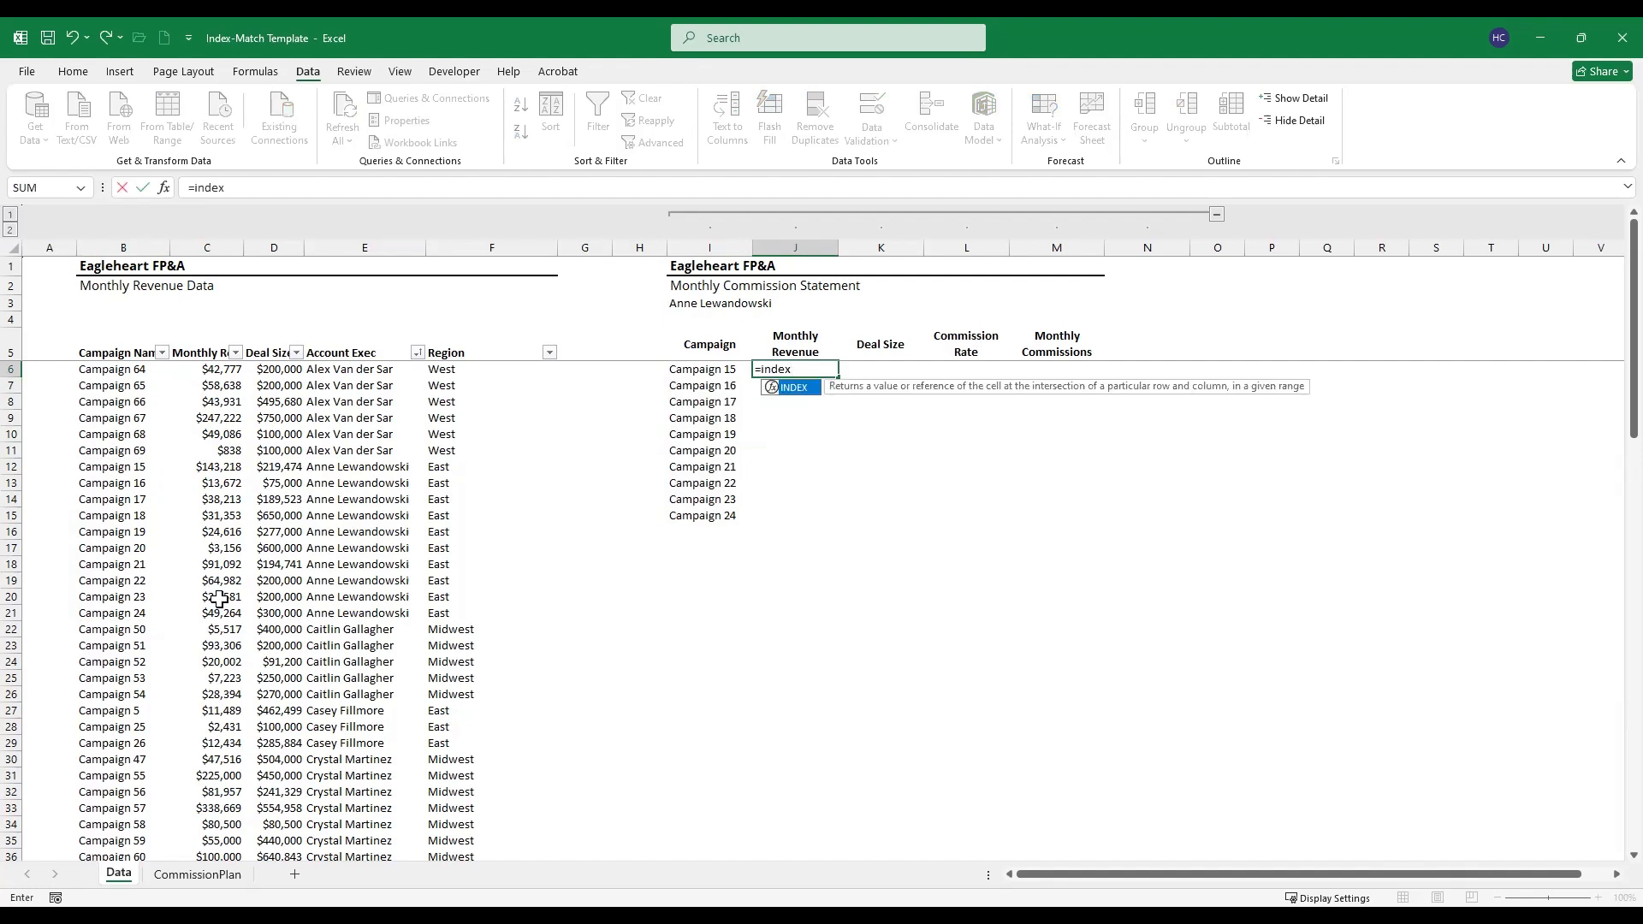
pyautogui.press('Tab')
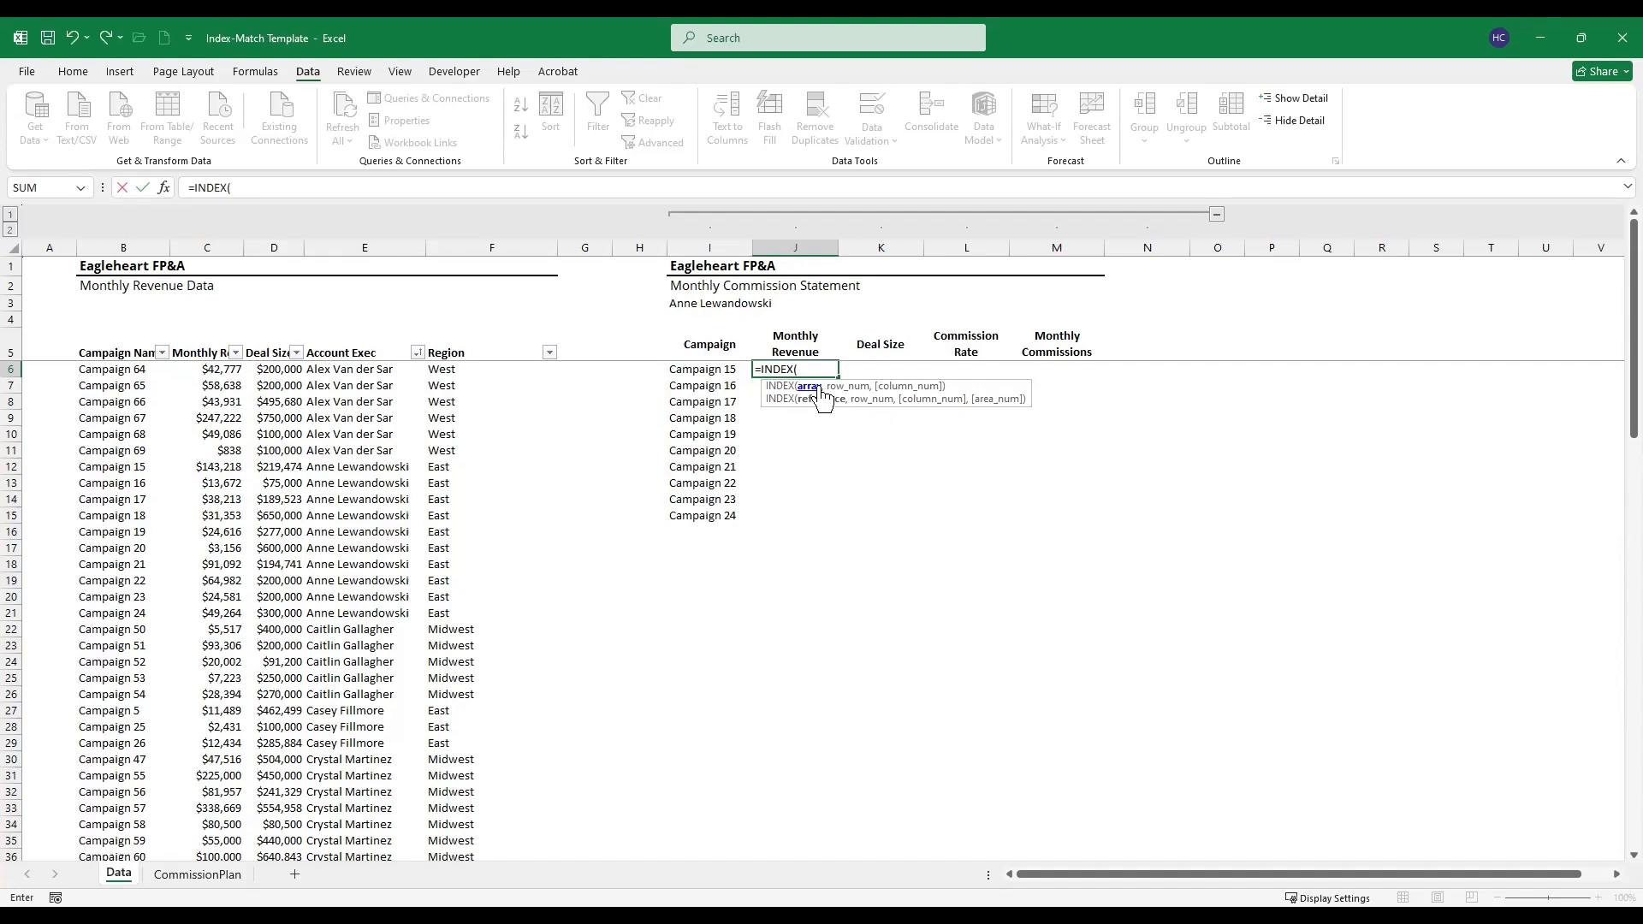
pyautogui.press('Left')
pyautogui.press('Left')
pyautogui.press('Left')
pyautogui.press('Left')
pyautogui.press('Left')
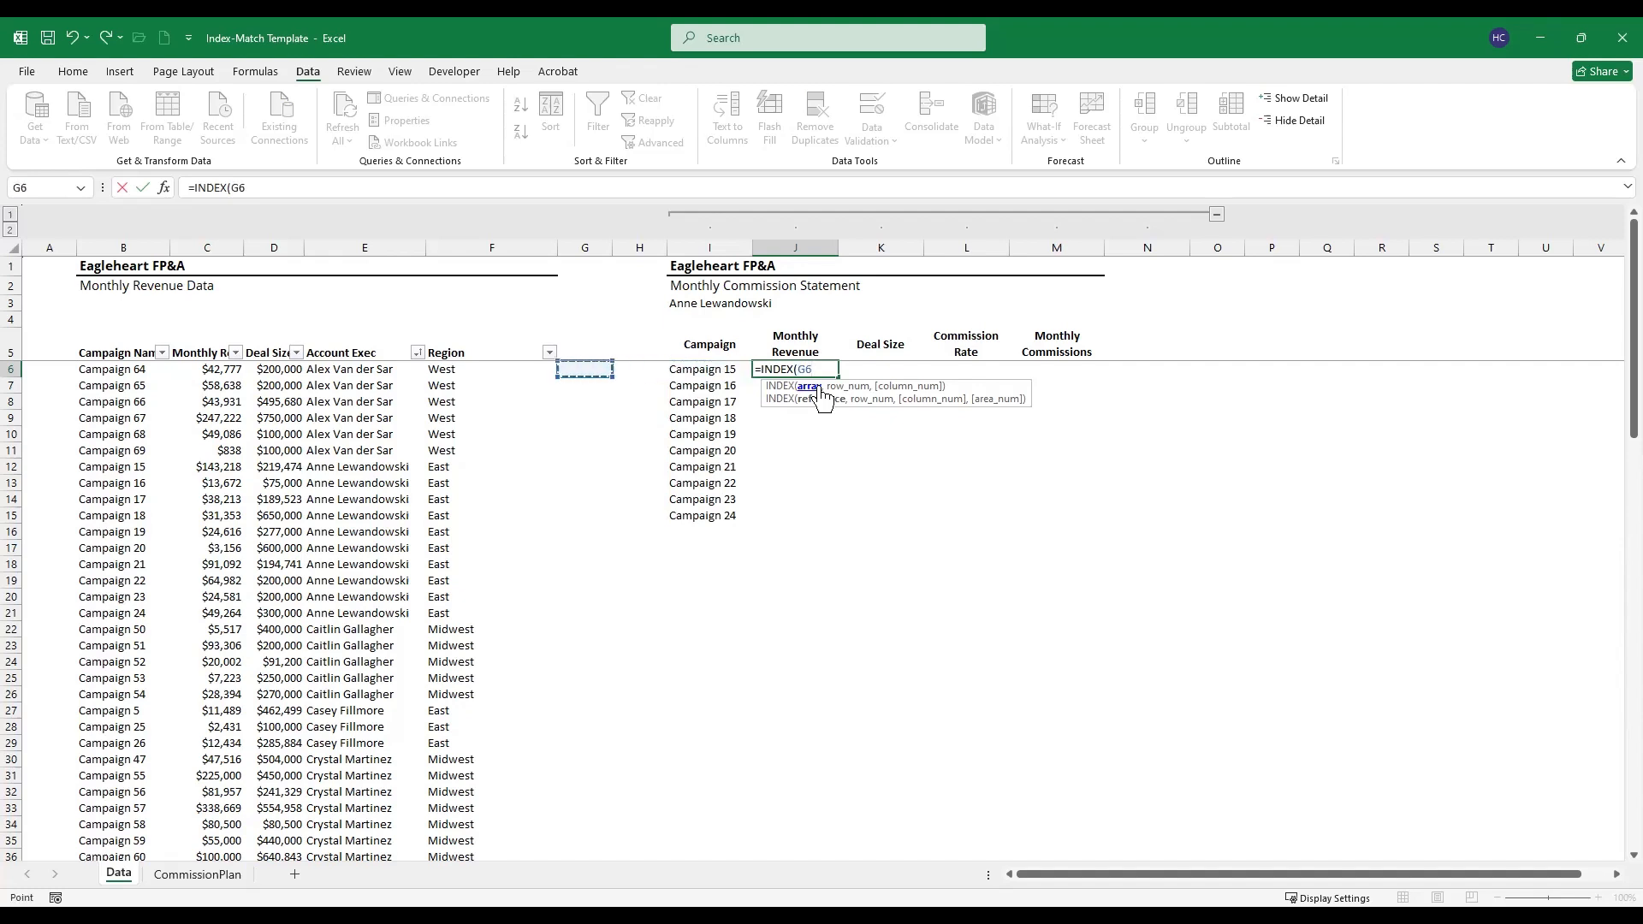
pyautogui.press('Left')
pyautogui.press('Left')
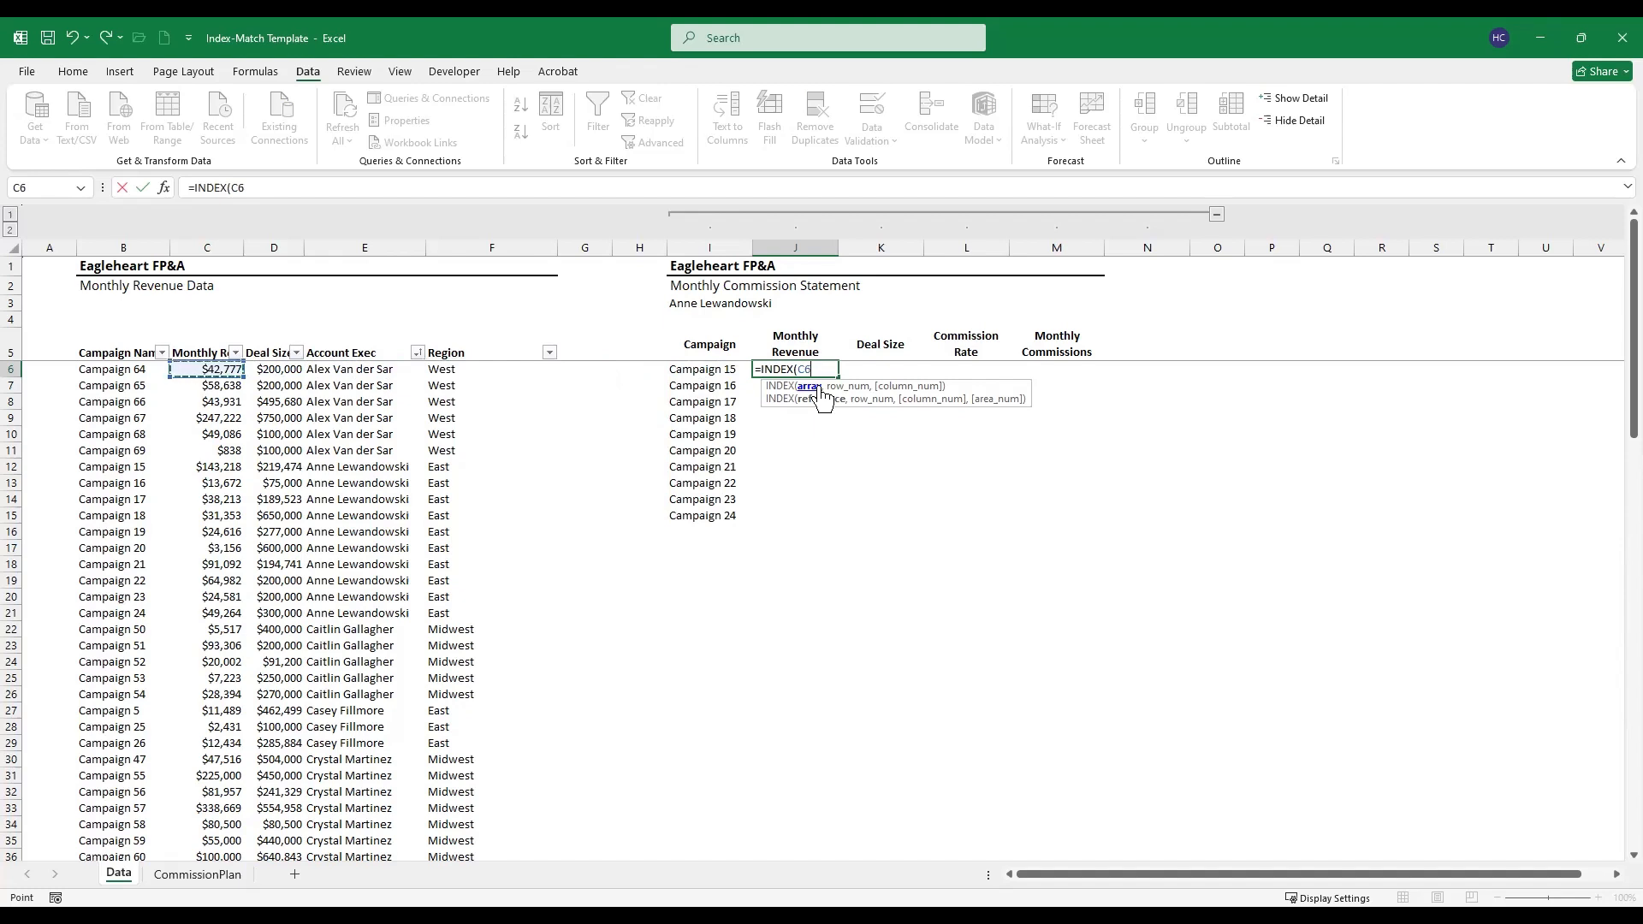
pyautogui.hotkey('ctrl', 'space')
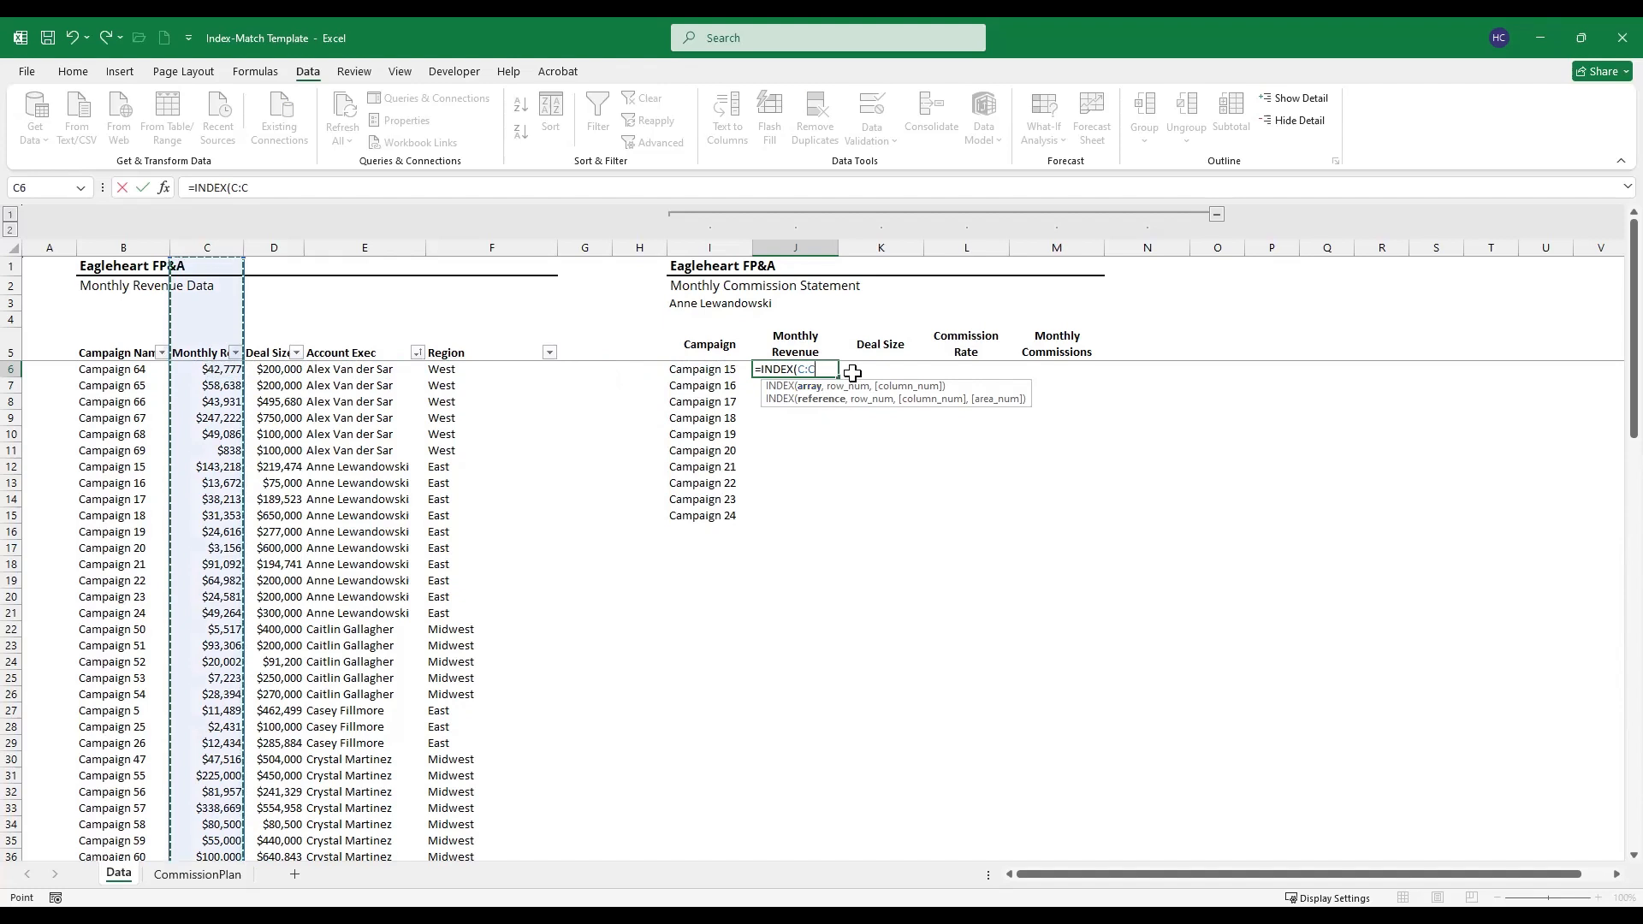
pyautogui.write(',')
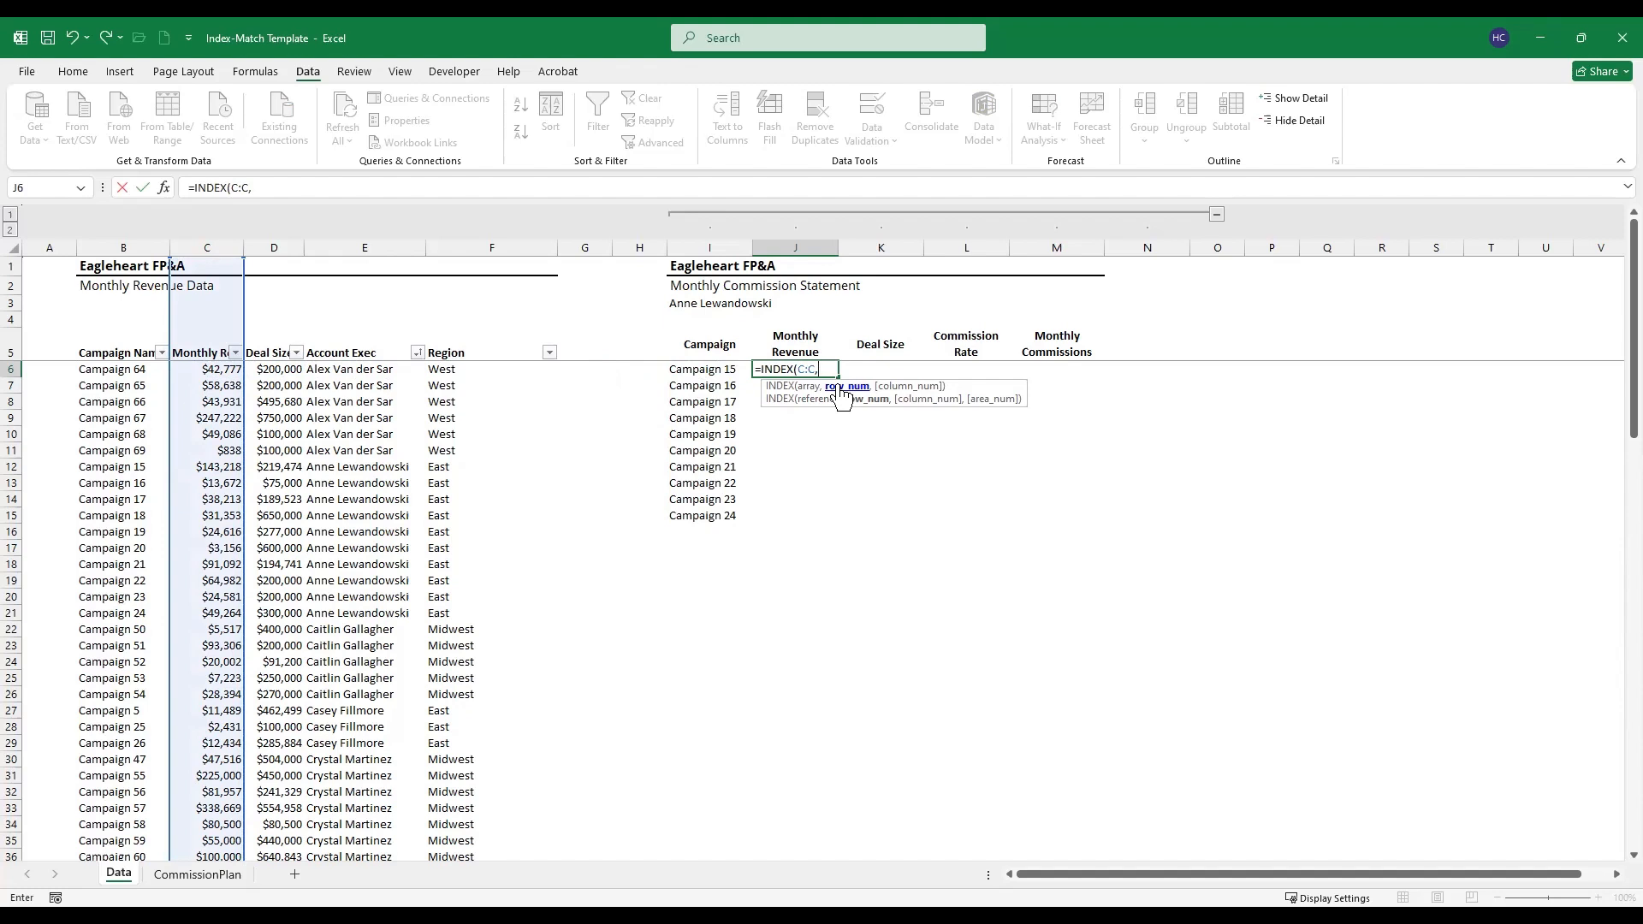
# Step: Nest a MATCH function as the row number, using the column-locked campaign reference $I6 as its lookup value
pyautogui.write('match')
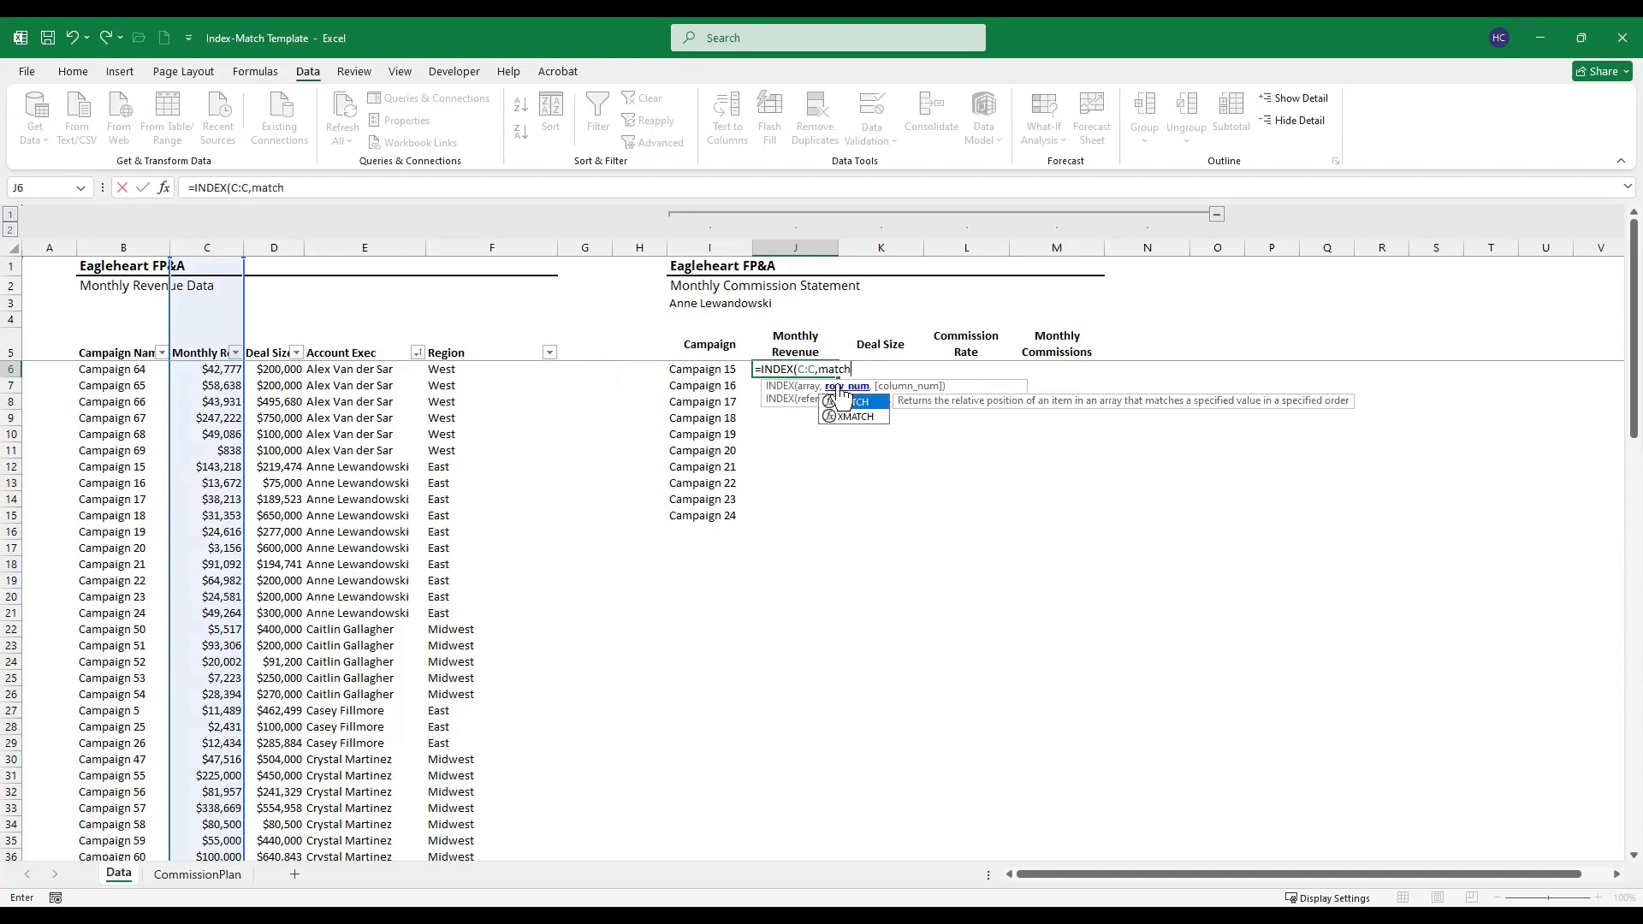
pyautogui.press('Tab')
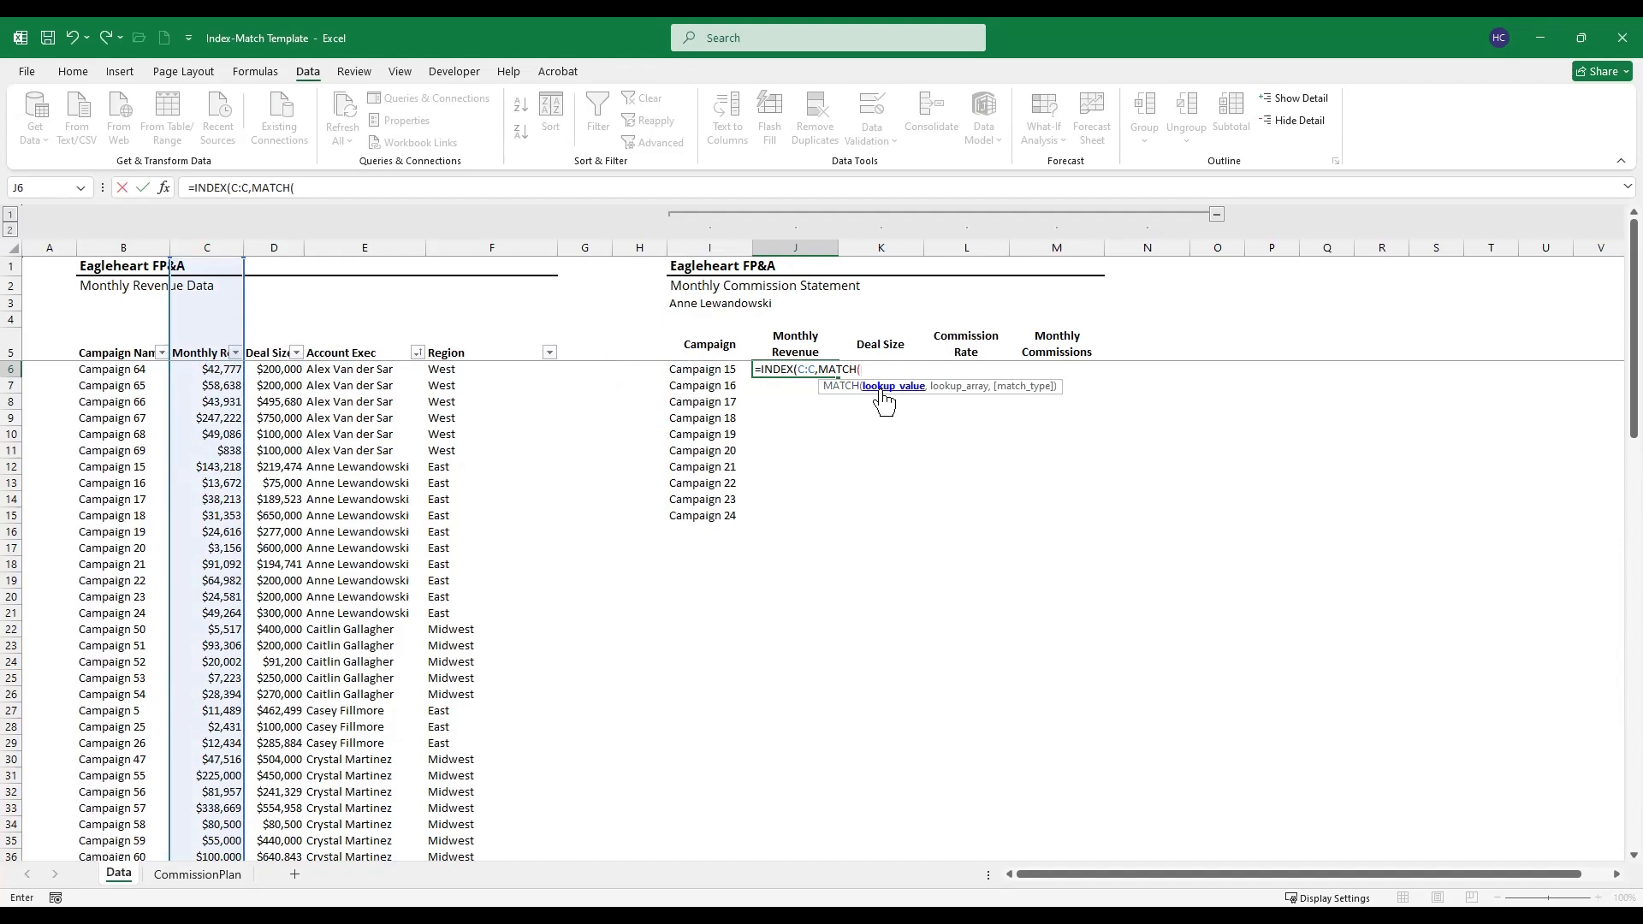
pyautogui.press('Left')
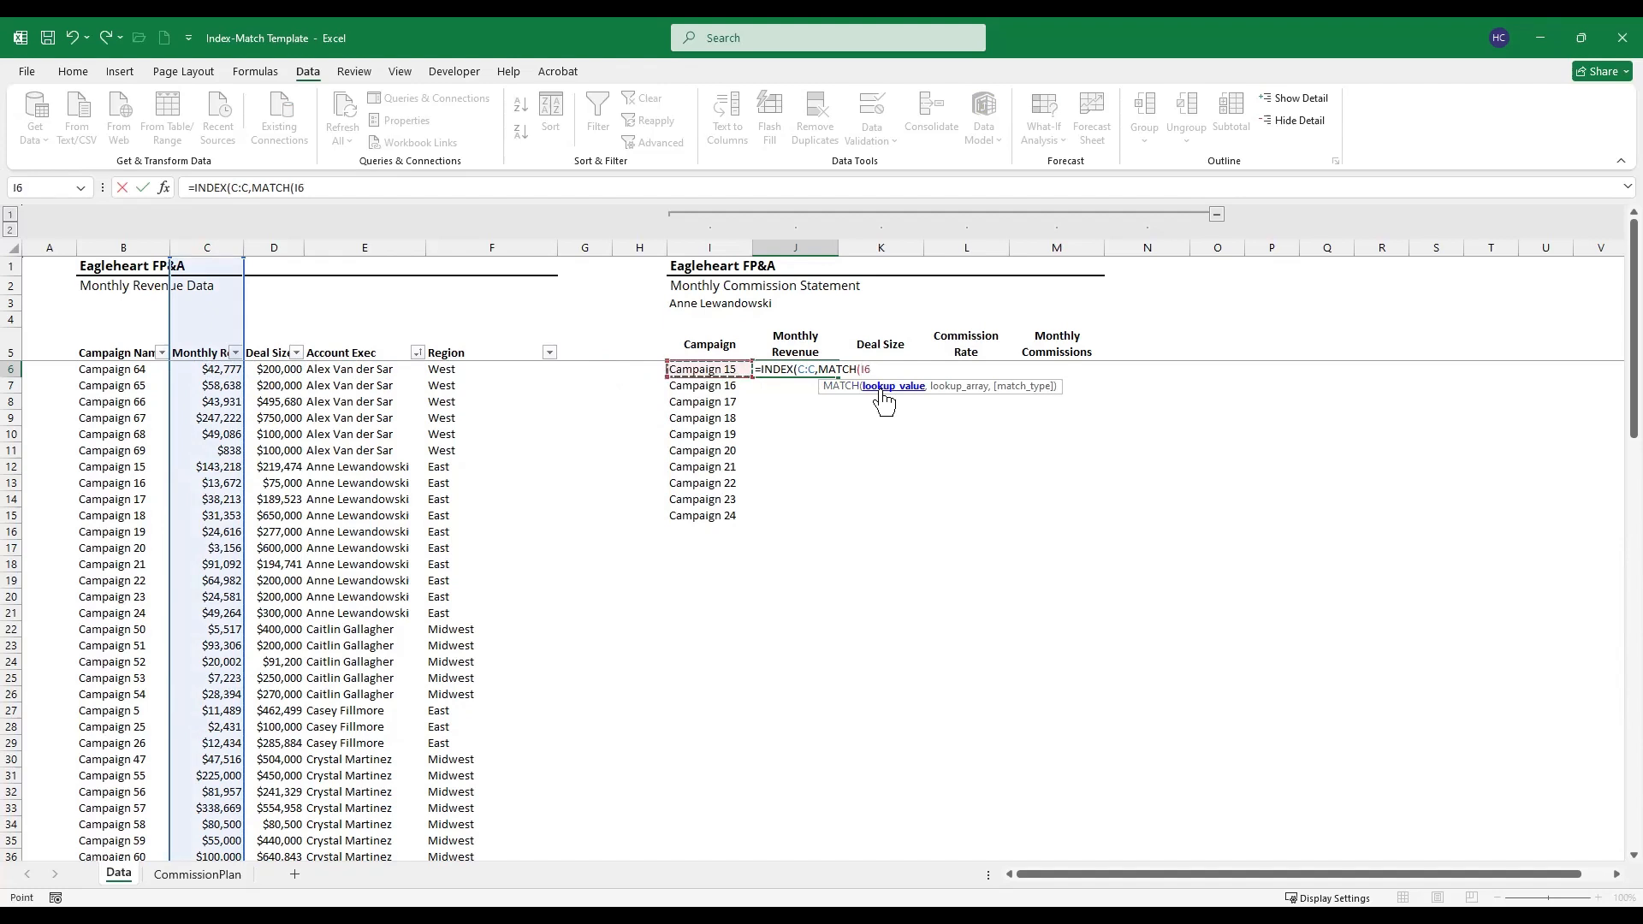
pyautogui.press('F4')
pyautogui.press('F4')
pyautogui.press('F4')
pyautogui.write(',')
# Step: Complete the MATCH with the absolute lookup array $B:$B and exact match type 0, and enter the formula in J6
pyautogui.press('Left')
pyautogui.press('Left')
pyautogui.press('Left')
pyautogui.press('Left')
pyautogui.press('Left')
pyautogui.press('Left')
pyautogui.press('Left')
pyautogui.press('Left')
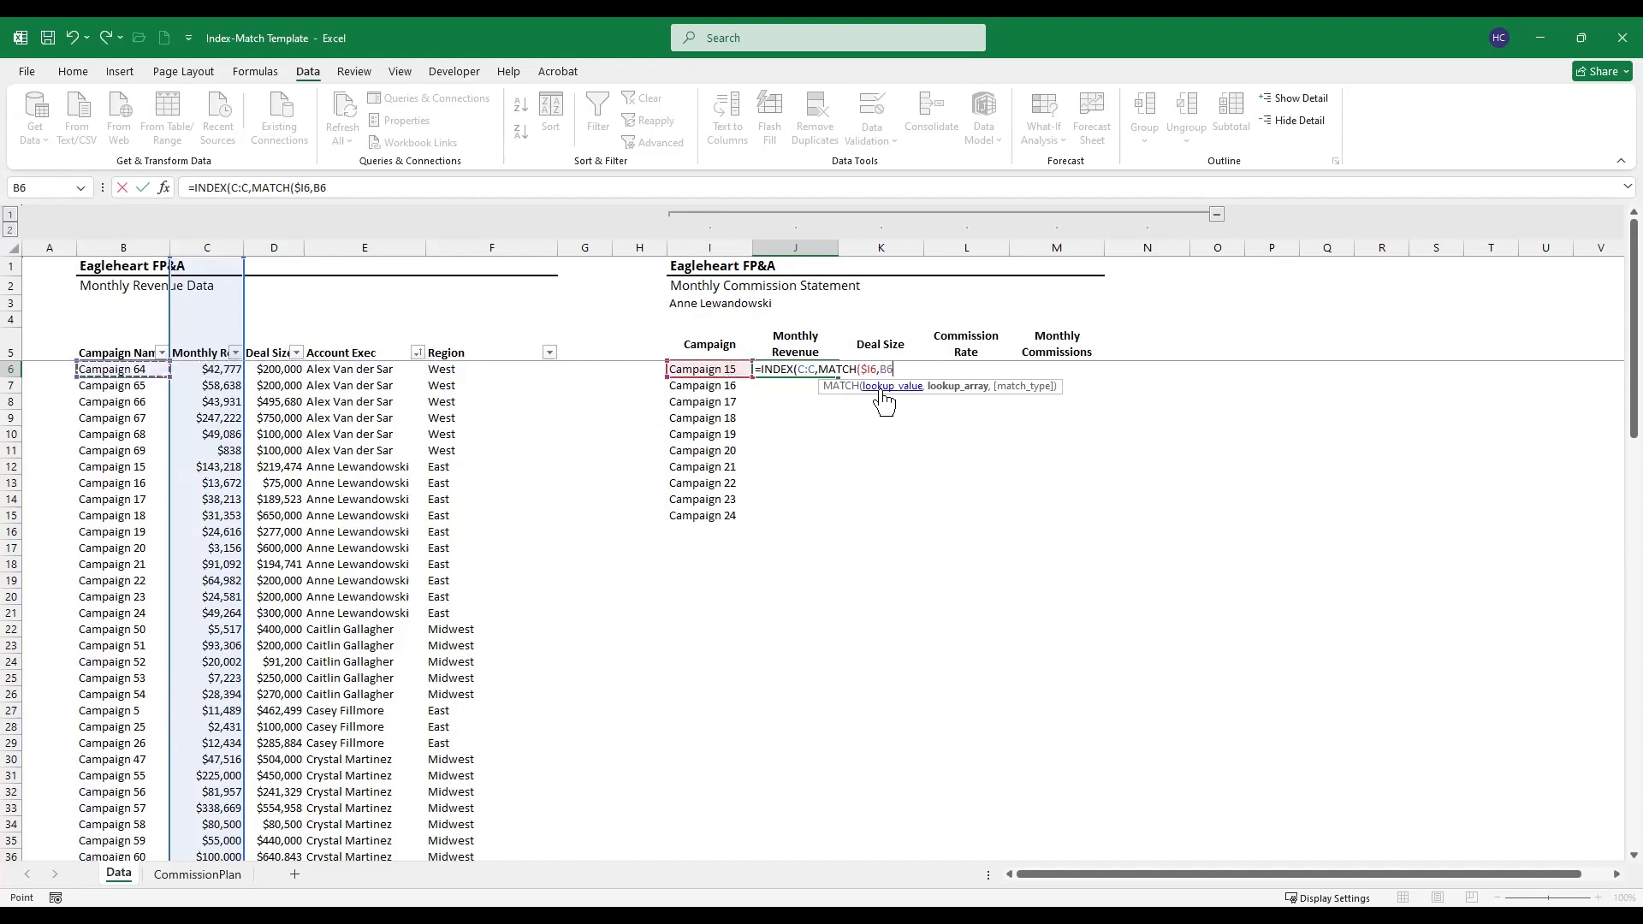
pyautogui.hotkey('ctrl', 'space')
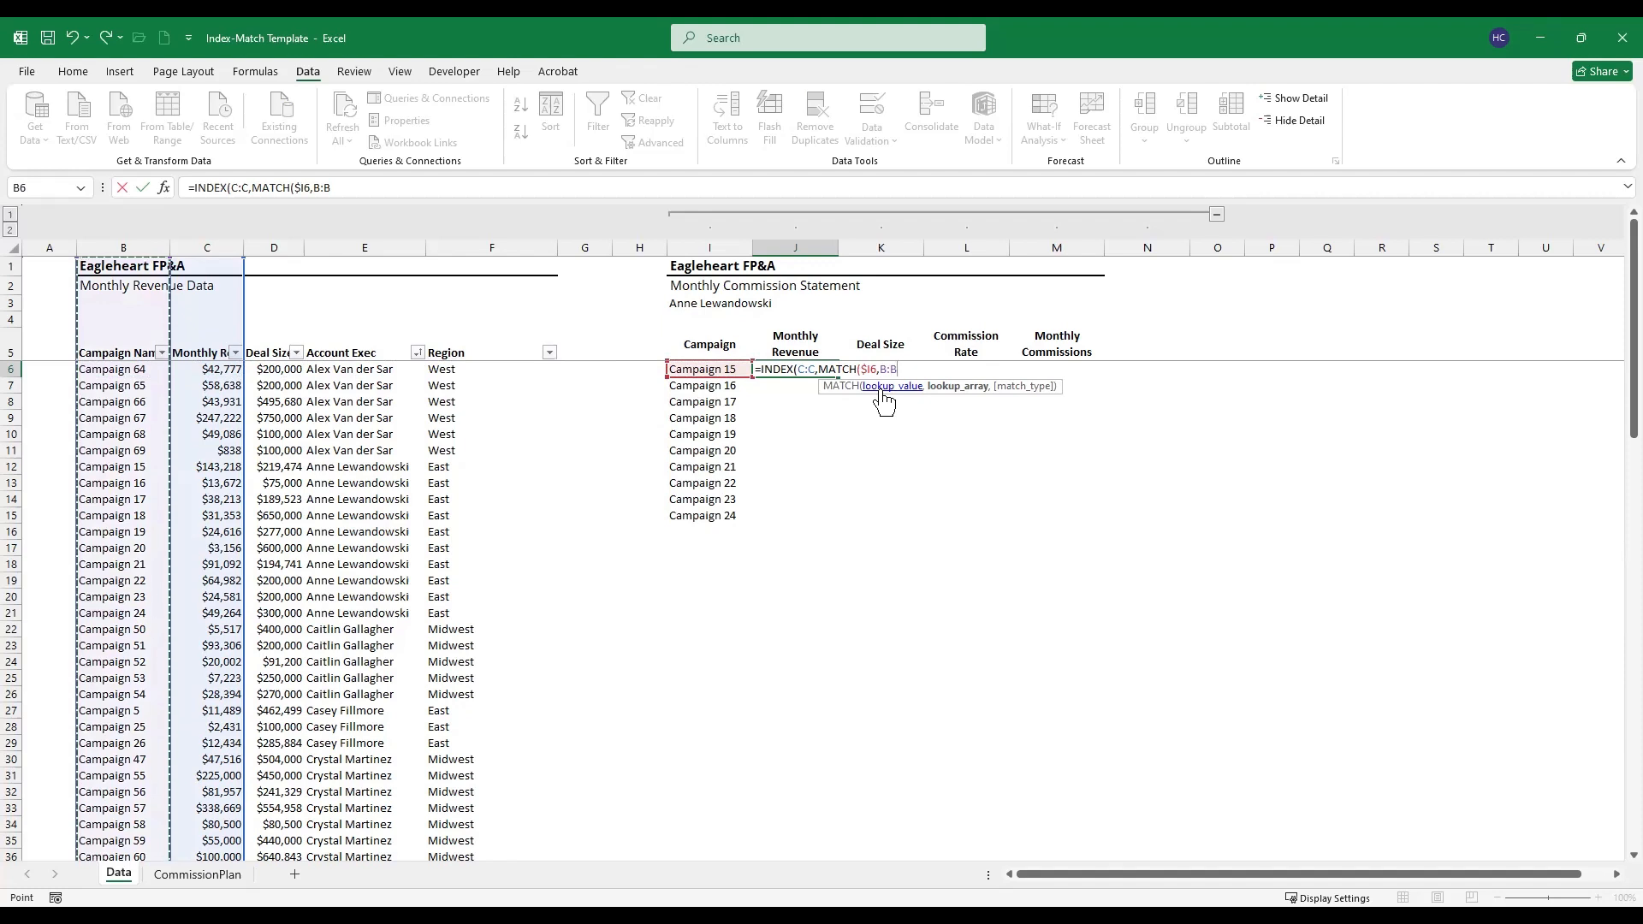
pyautogui.press('F4')
pyautogui.write(',')
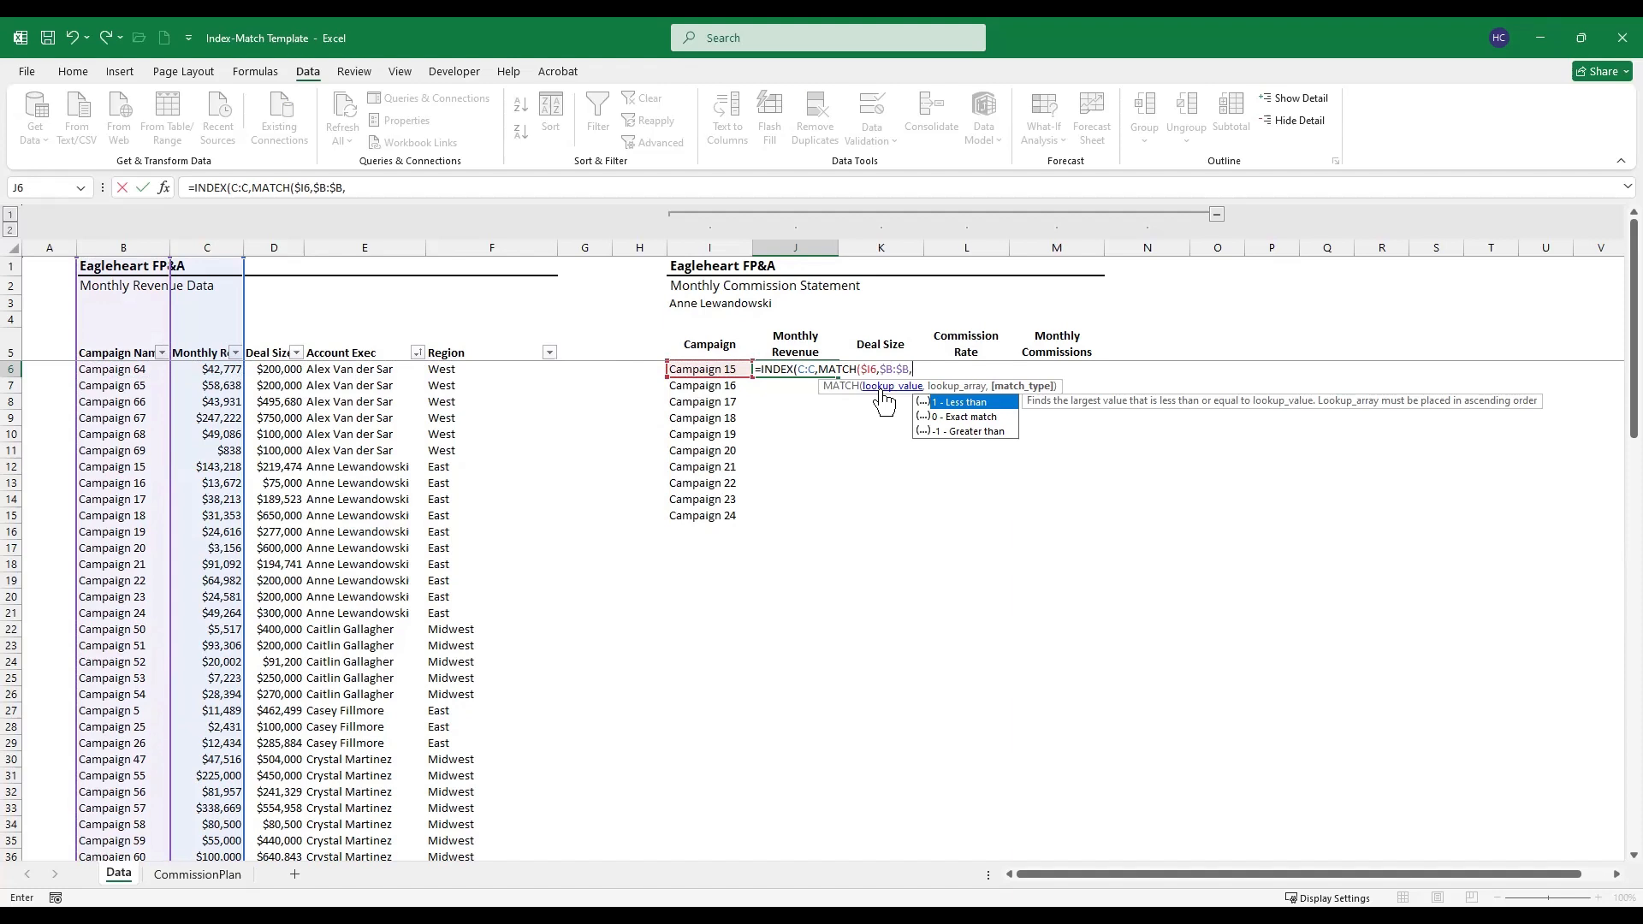
pyautogui.write('0))')
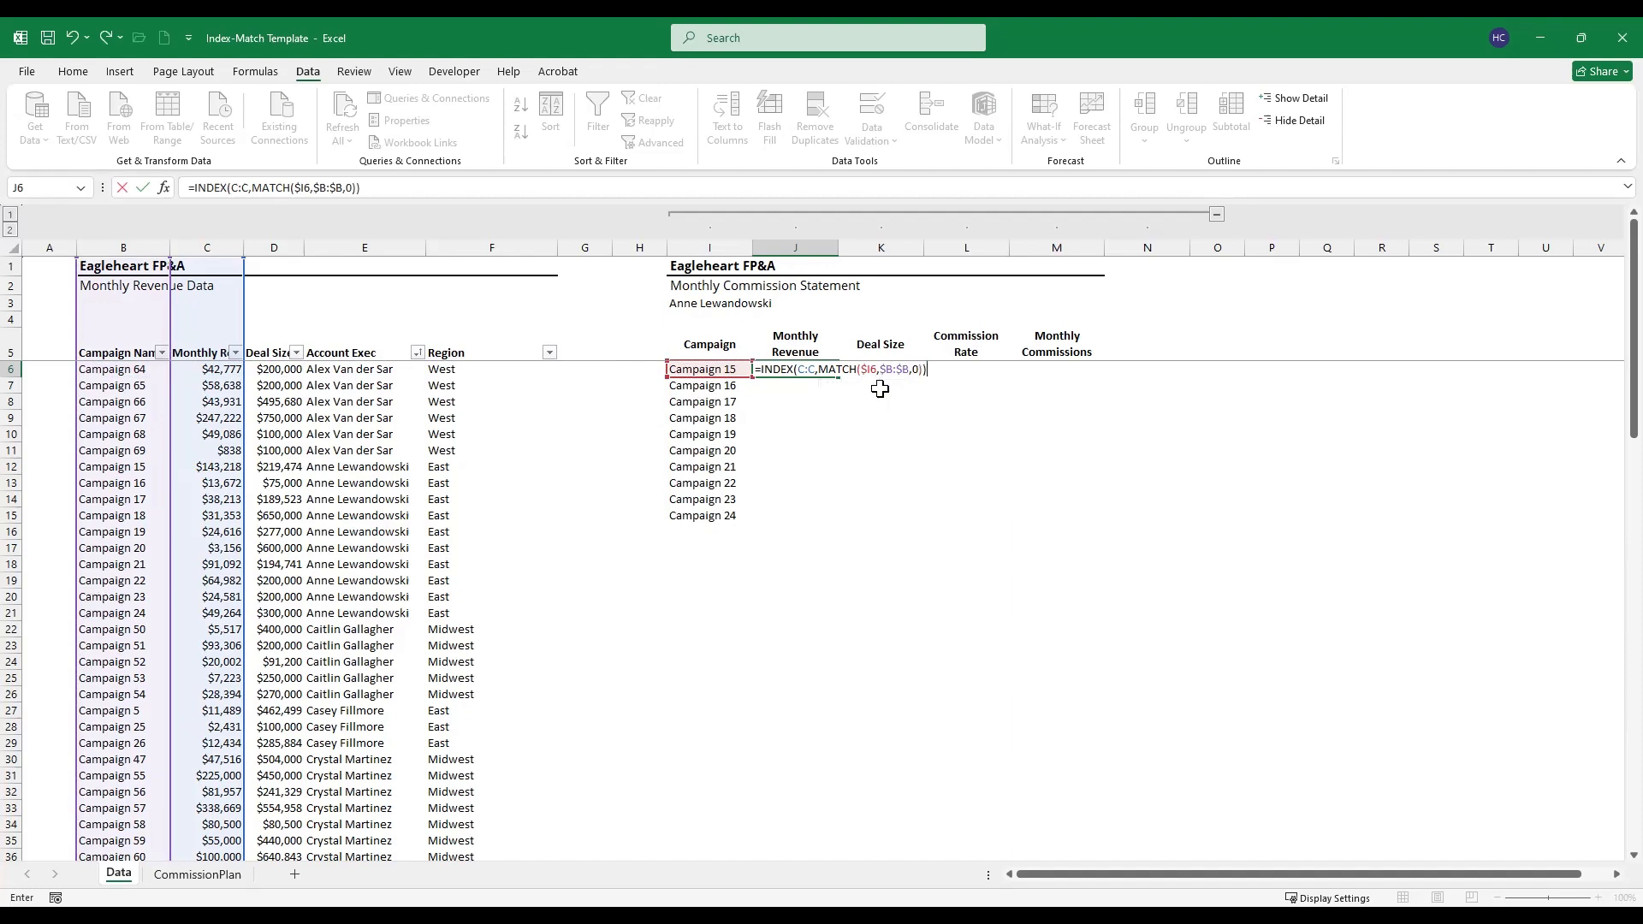
pyautogui.press('Return')
pyautogui.press('Up')
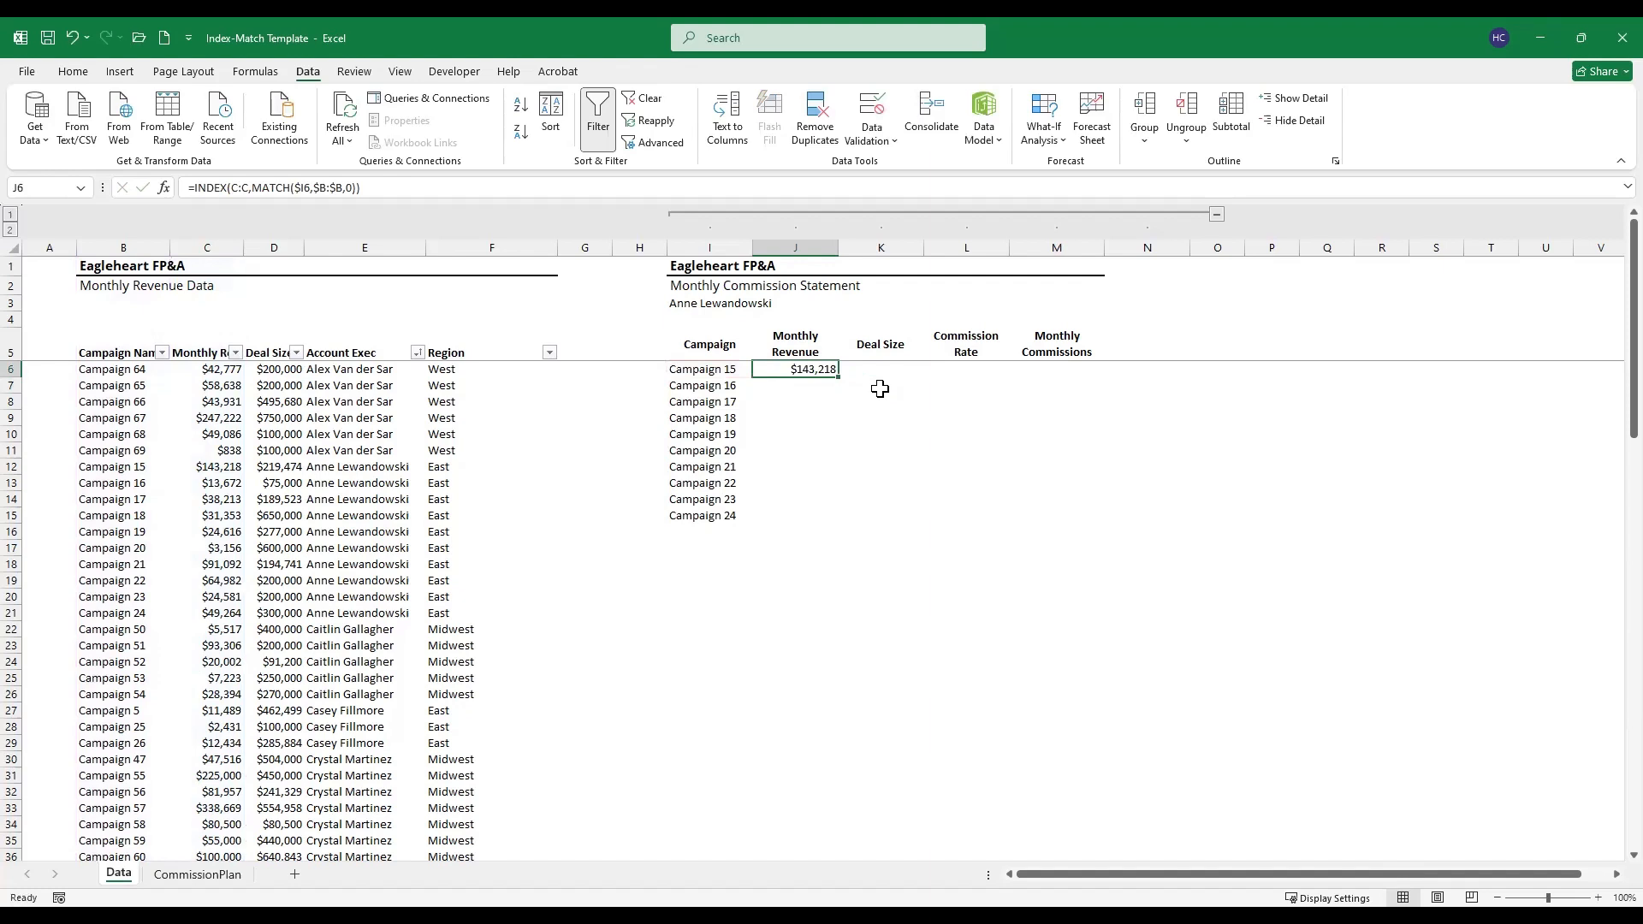
# Step: Fill the INDEX-MATCH formula from J6 across into the Deal Size cell K6
pyautogui.press('F2')
pyautogui.press('F2')
pyautogui.hotkey('ctrl', 'Return')
pyautogui.hotkey('shift', 'Right')
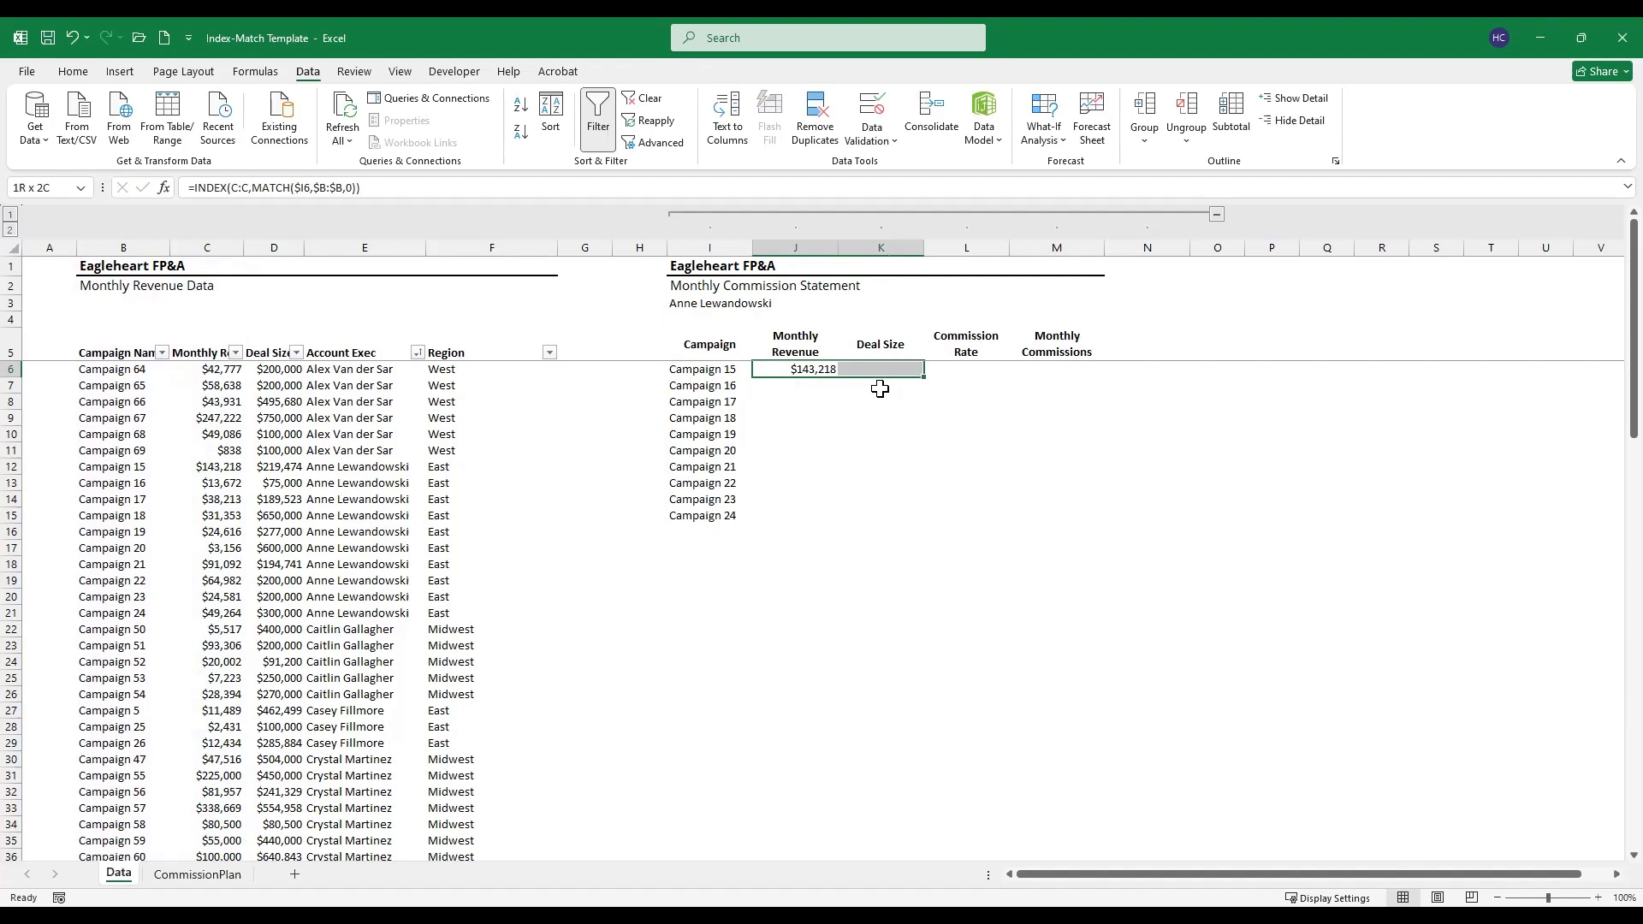
pyautogui.hotkey('ctrl', 'r')
pyautogui.hotkey('shift', 'Left')
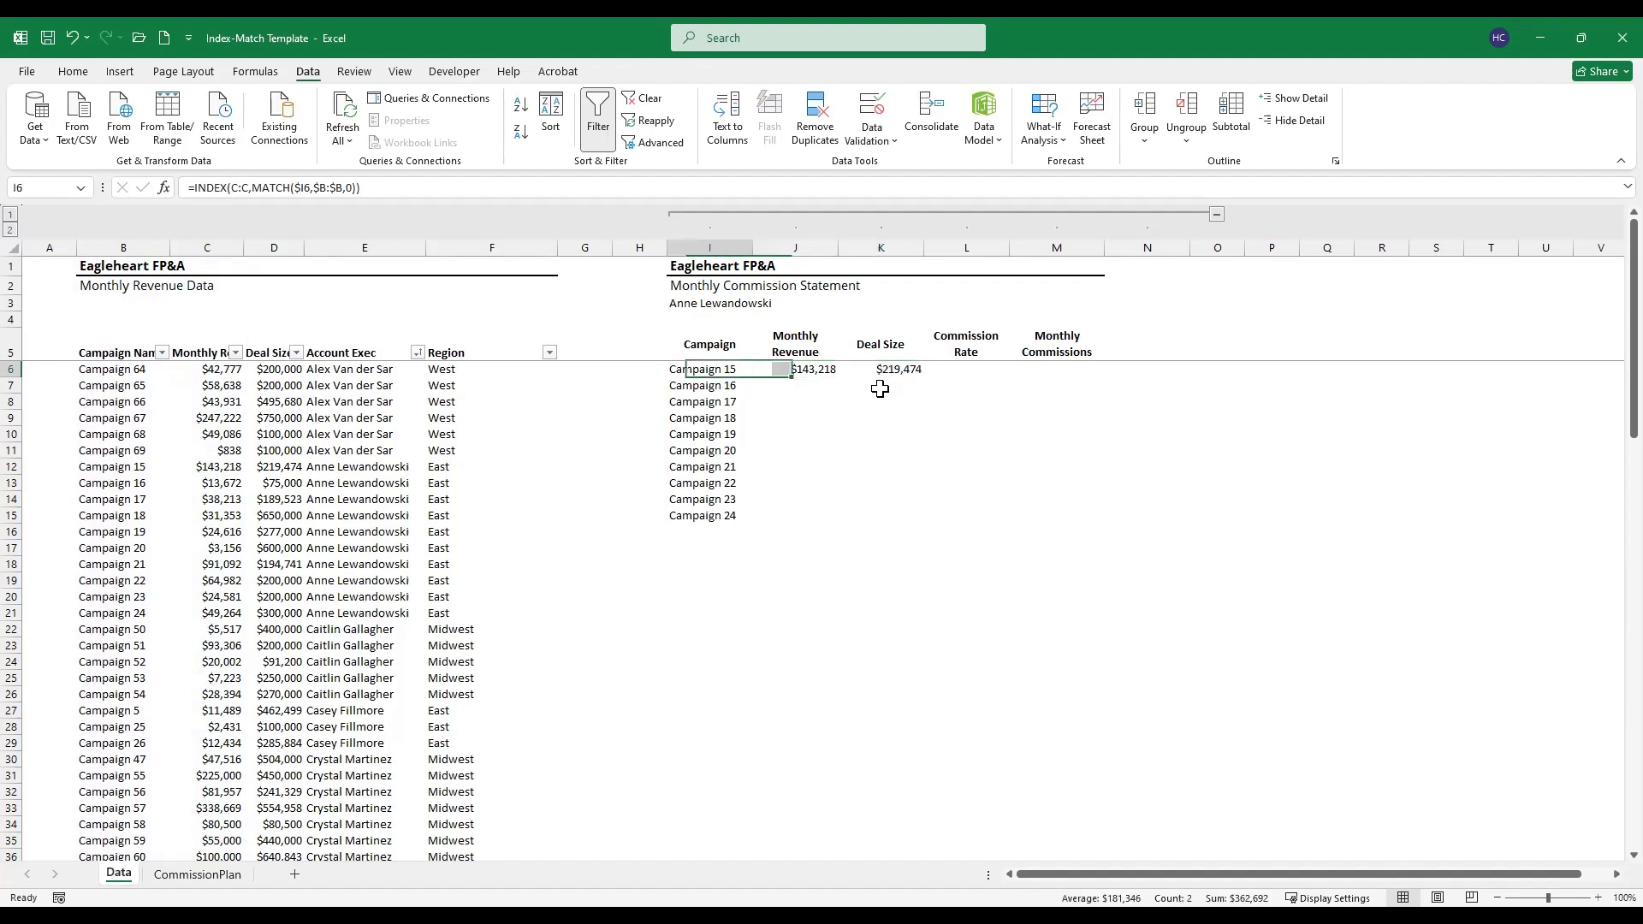
# Step: Inspect the Deal Size formula in K6, checking its MATCH lookup value, lookup array and INDEX column reference
pyautogui.press('Right')
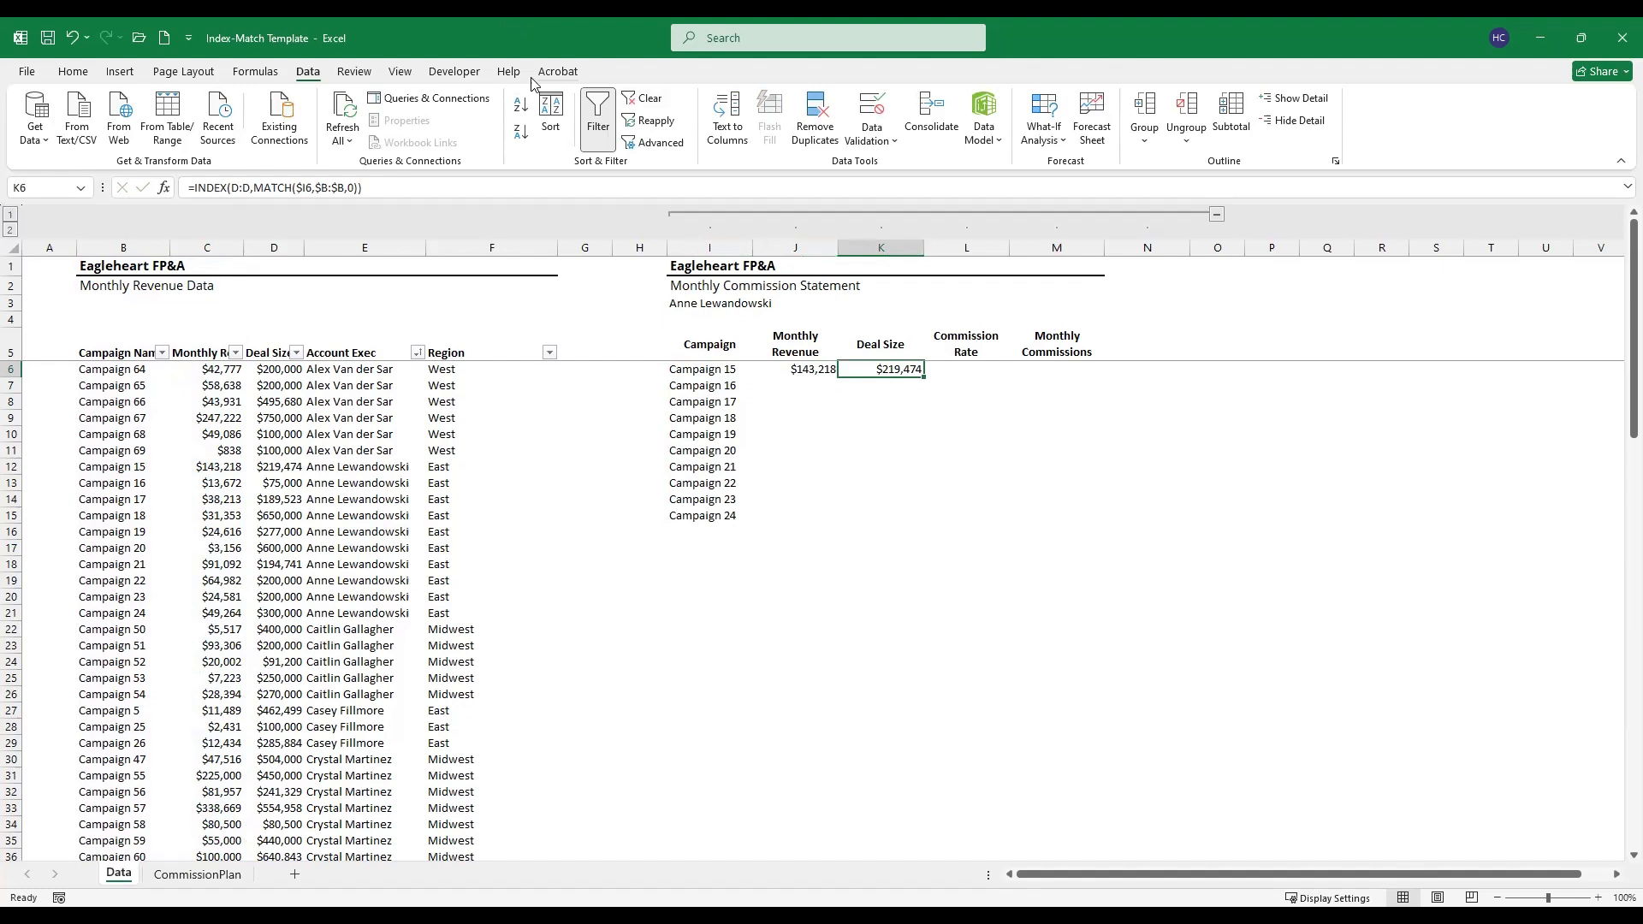
pyautogui.click(309, 189)
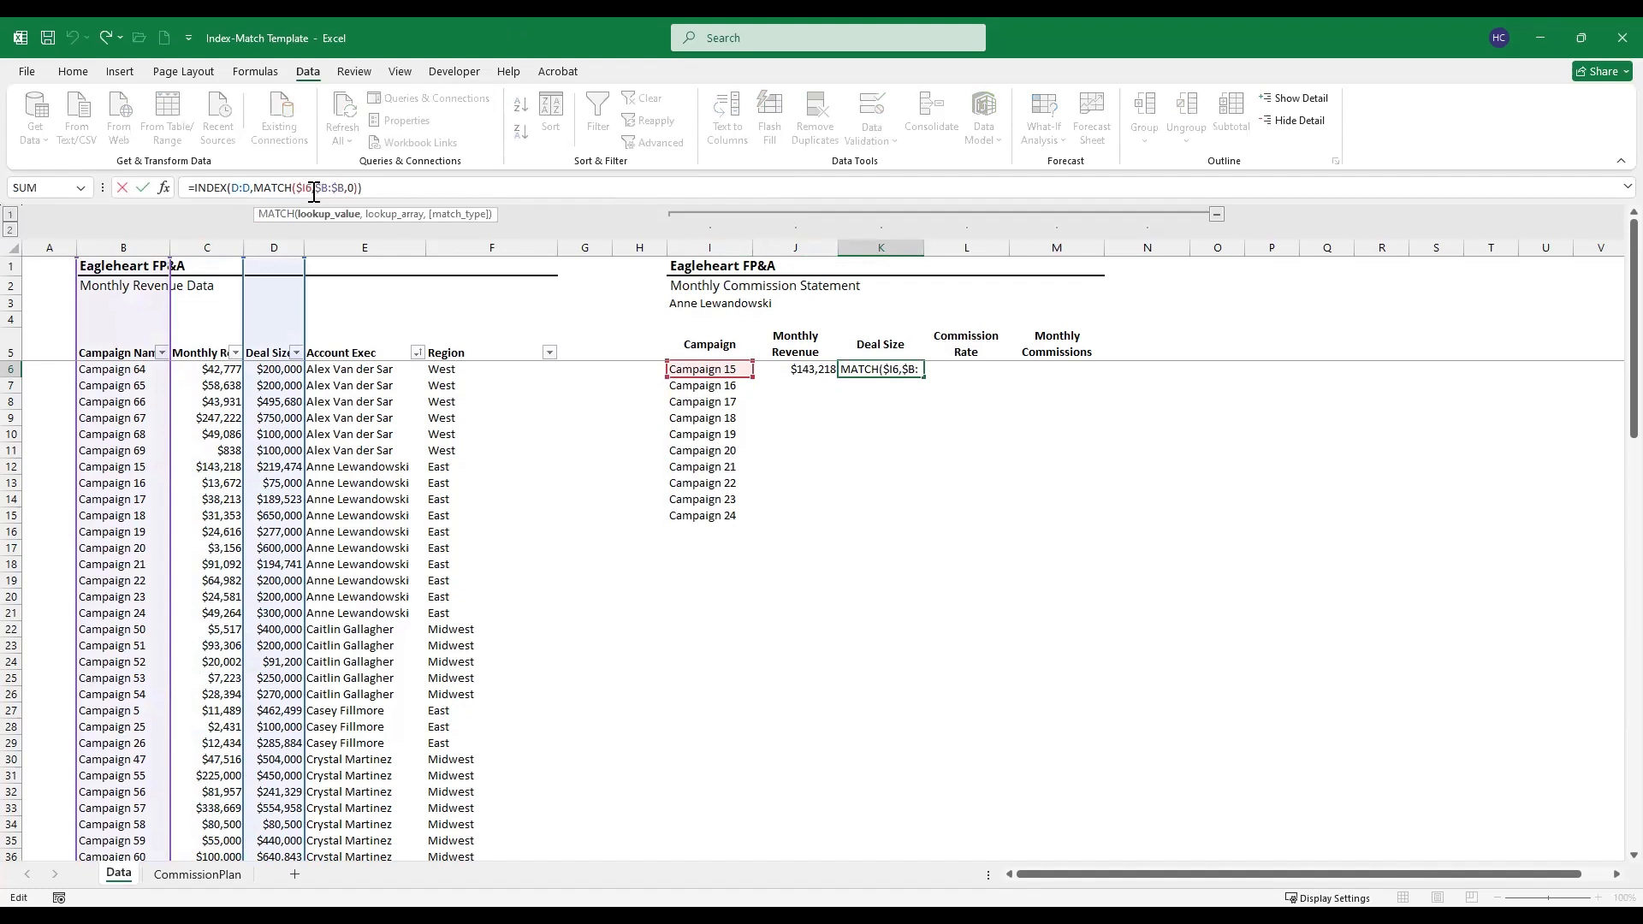
pyautogui.click(337, 188)
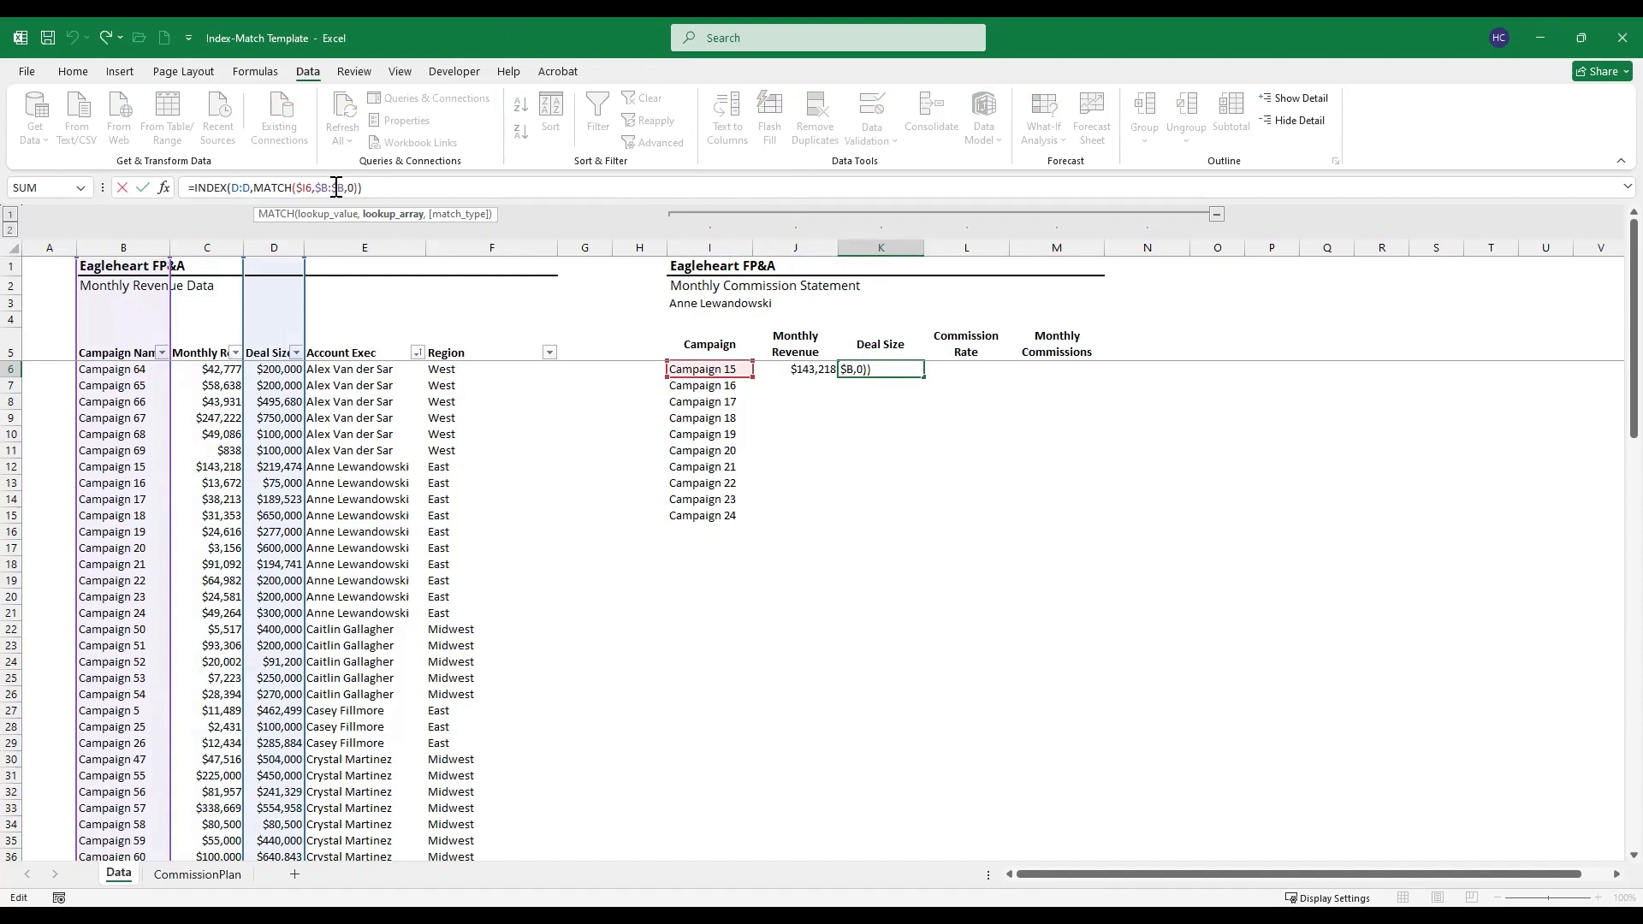
pyautogui.click(249, 187)
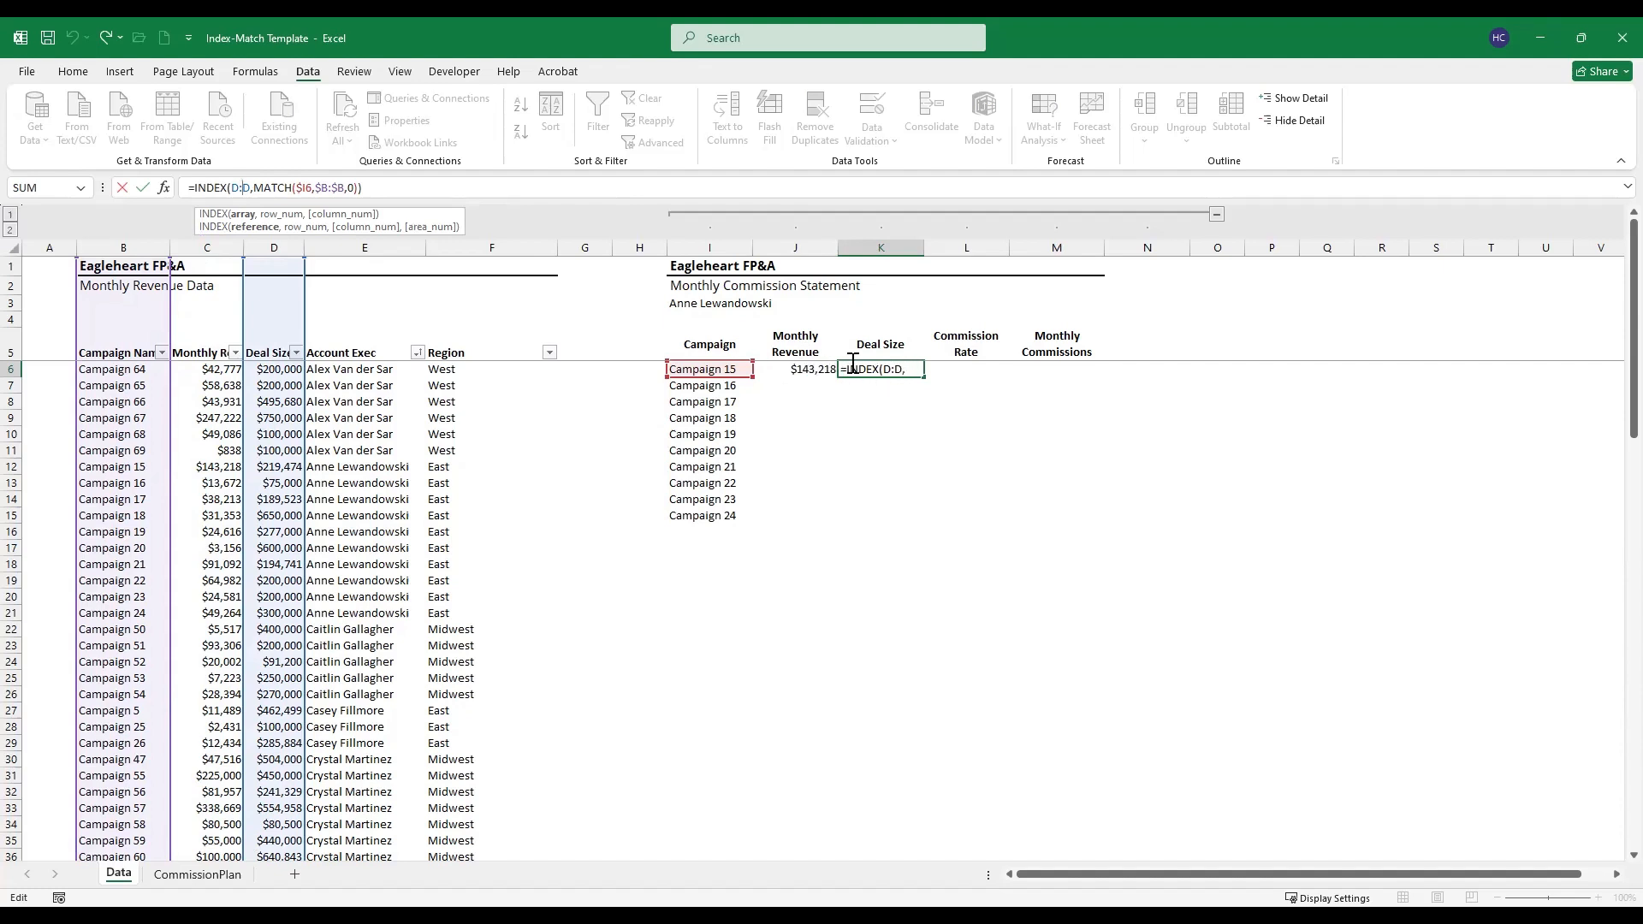
pyautogui.press('Tab')
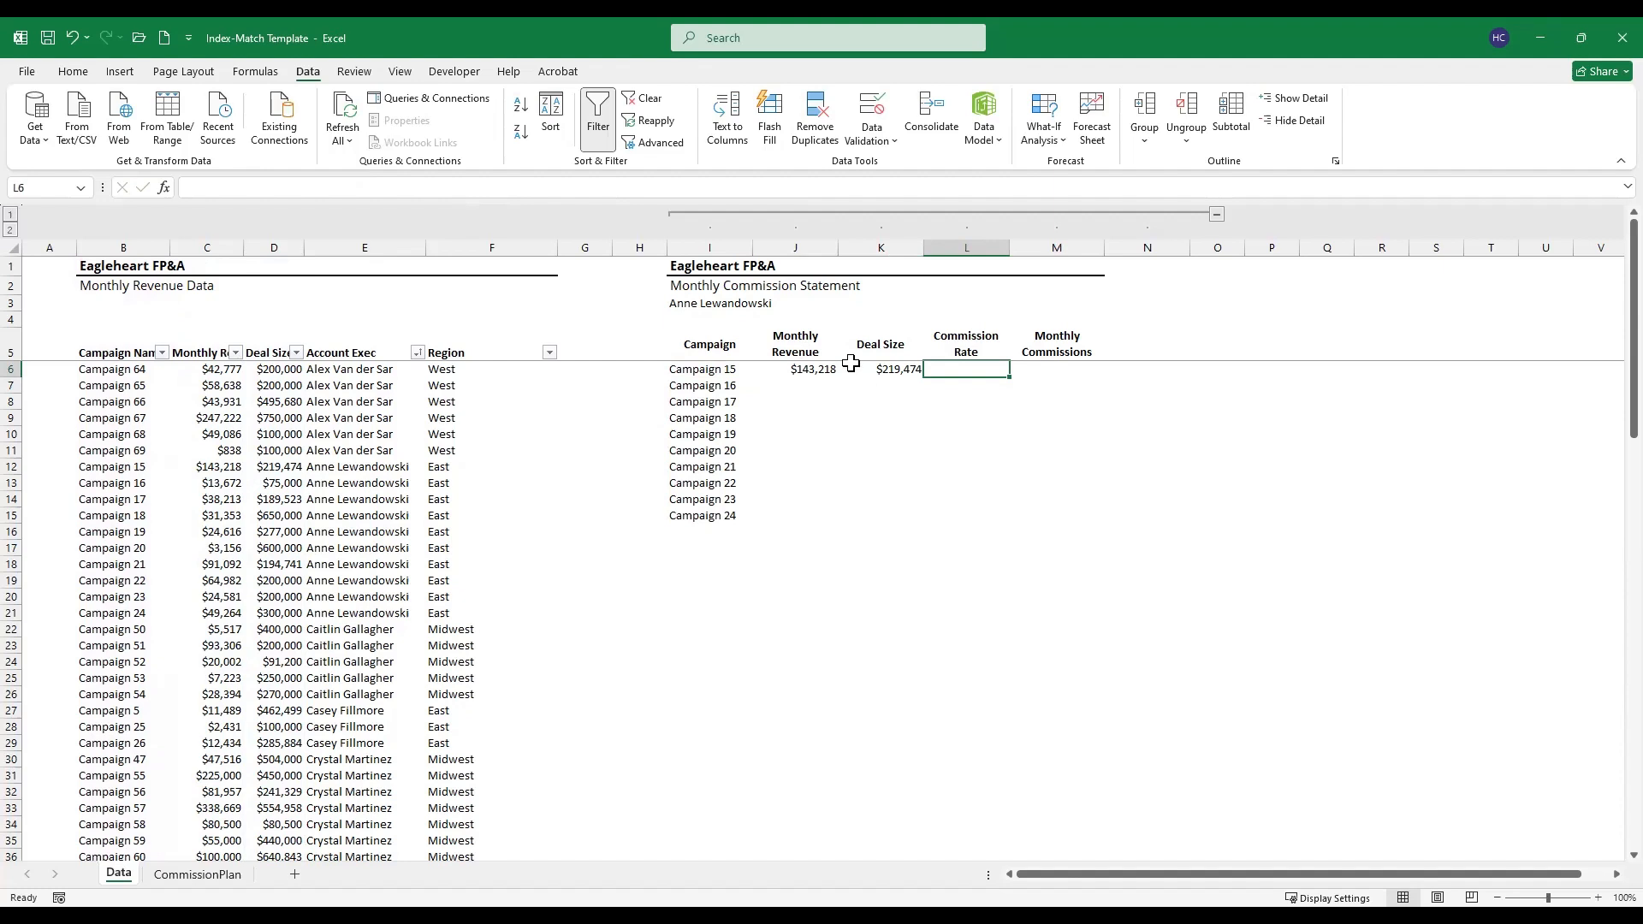
# Step: Start an INDEX formula in the Commission Rate cell L6 with column D:D of the CommissionPlan sheet as its array
pyautogui.write('=')
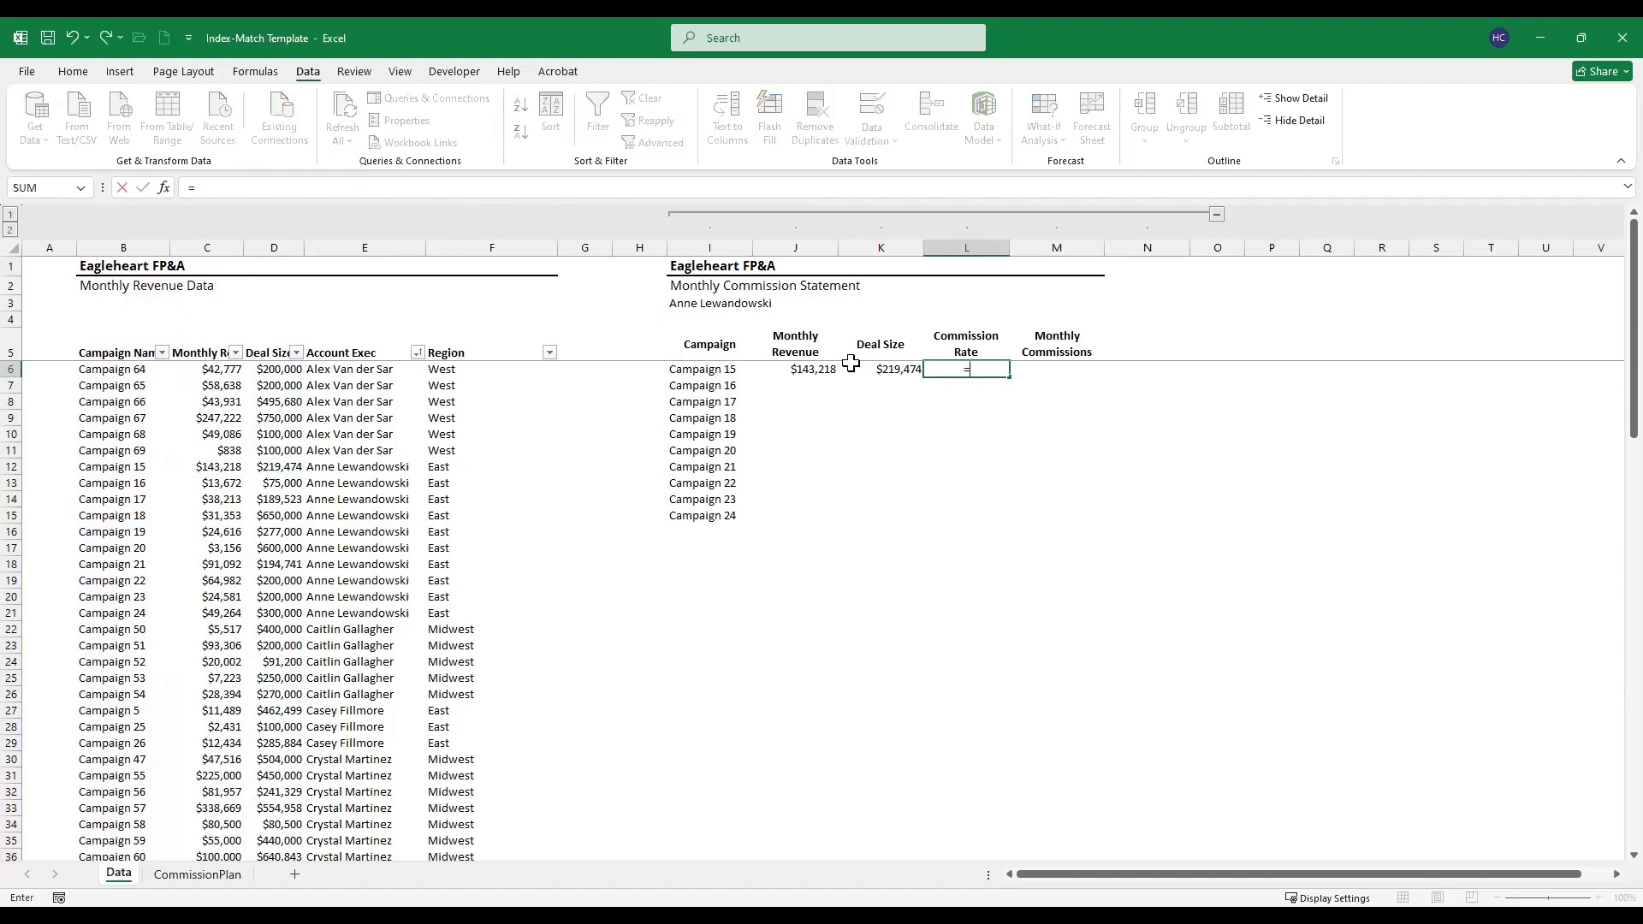
pyautogui.write('ind')
pyautogui.press('Tab')
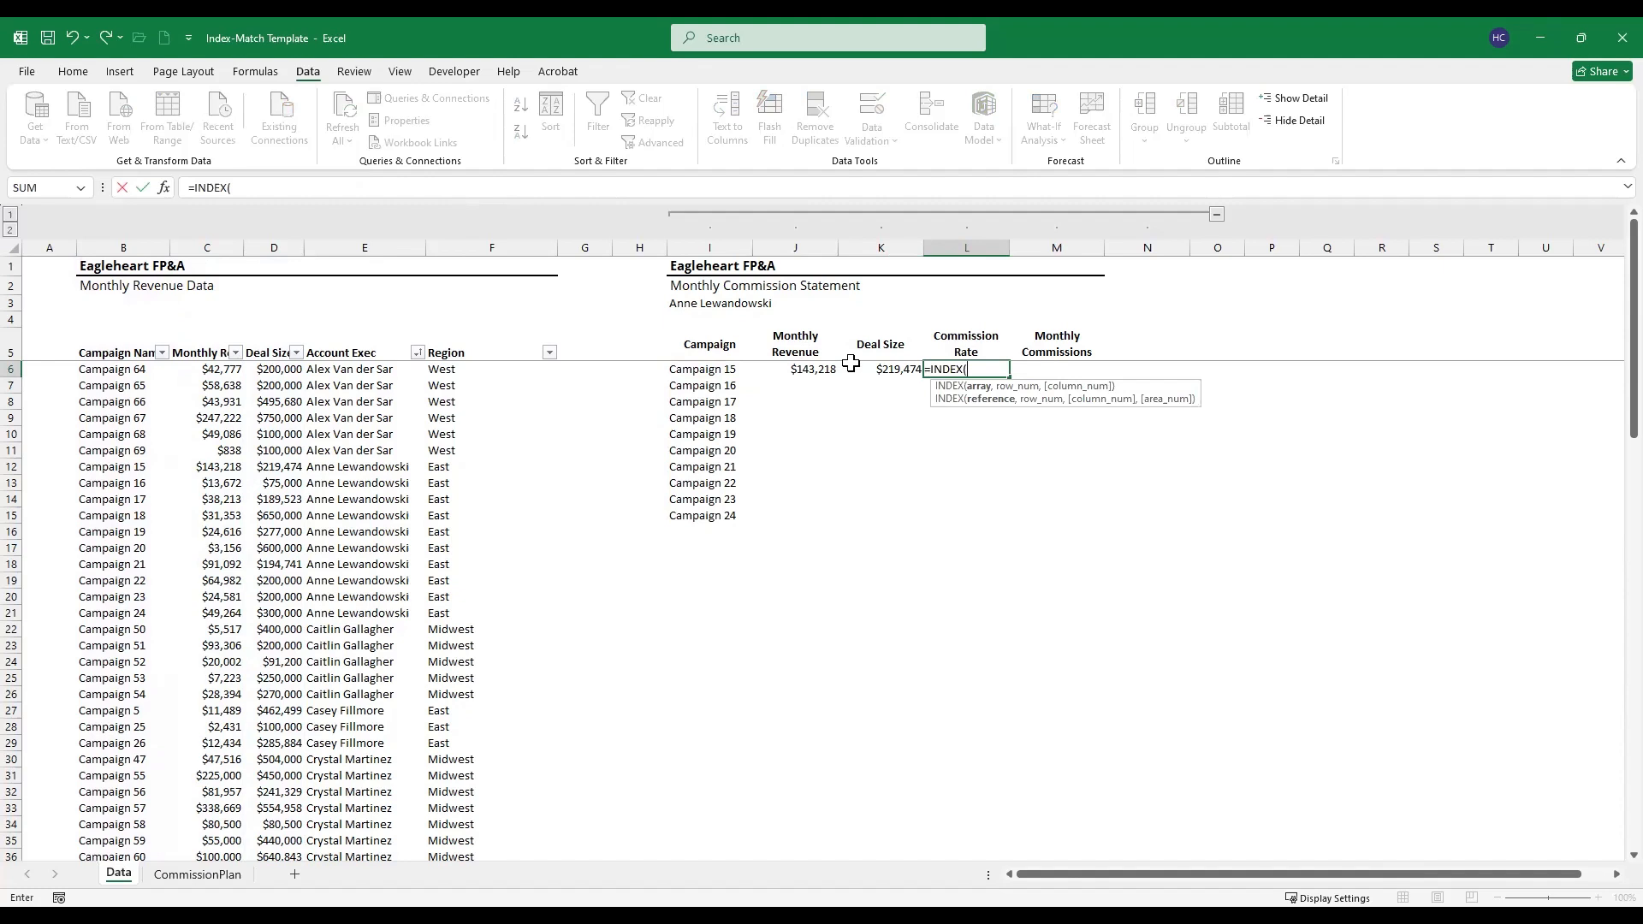
pyautogui.hotkey('ctrl', 'pagedown')
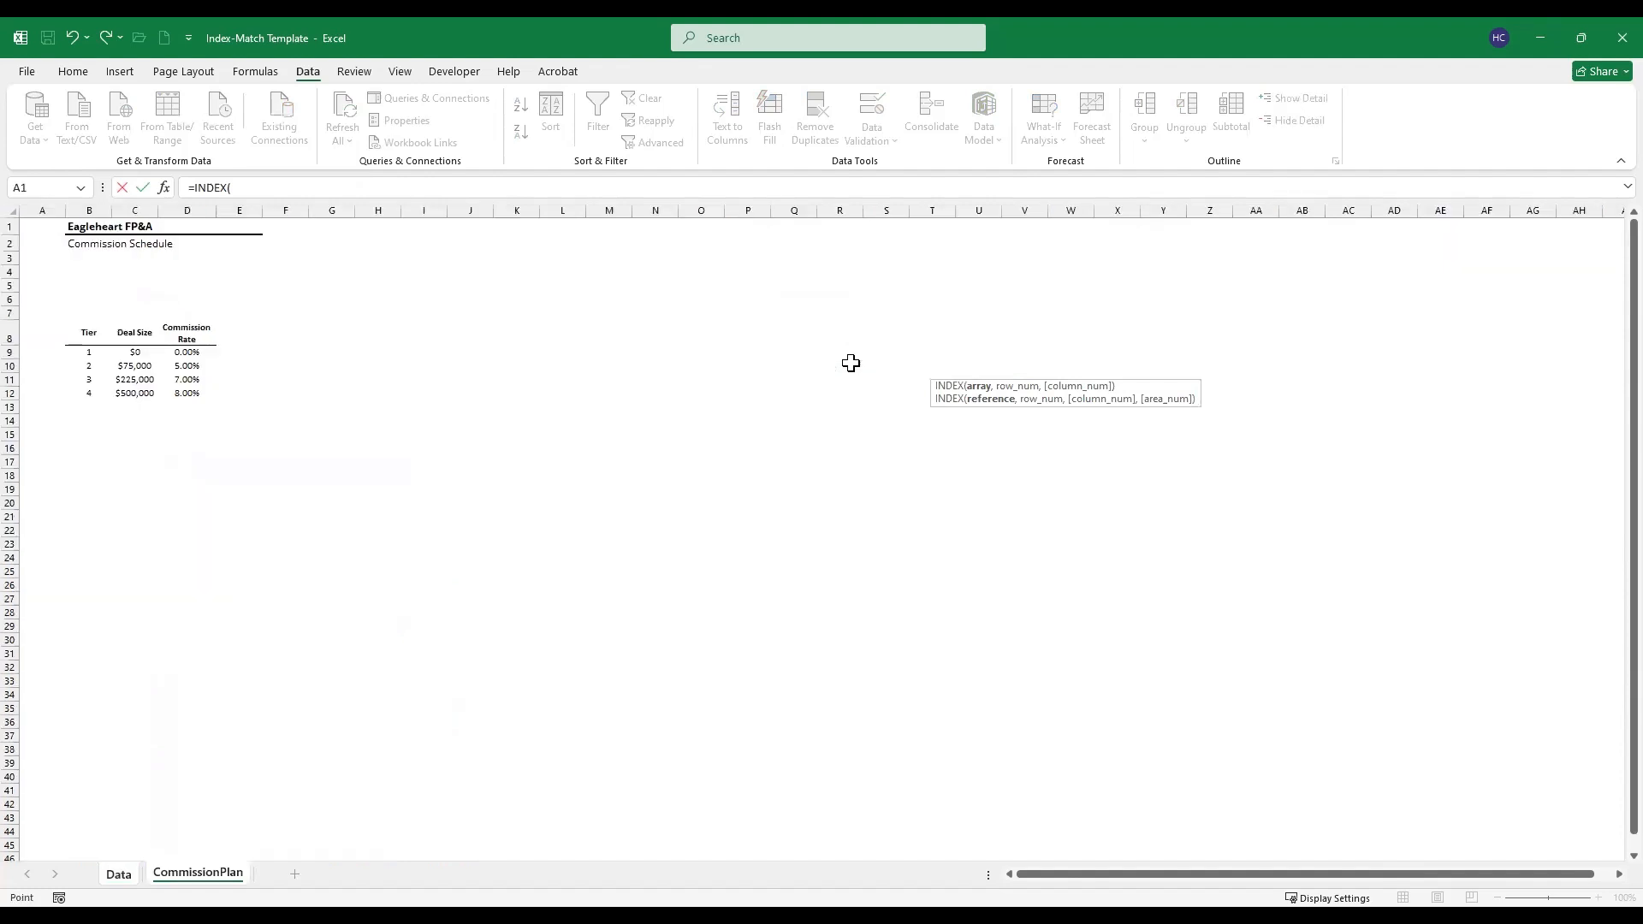
pyautogui.click(198, 407)
pyautogui.hotkey('ctrl', 'space')
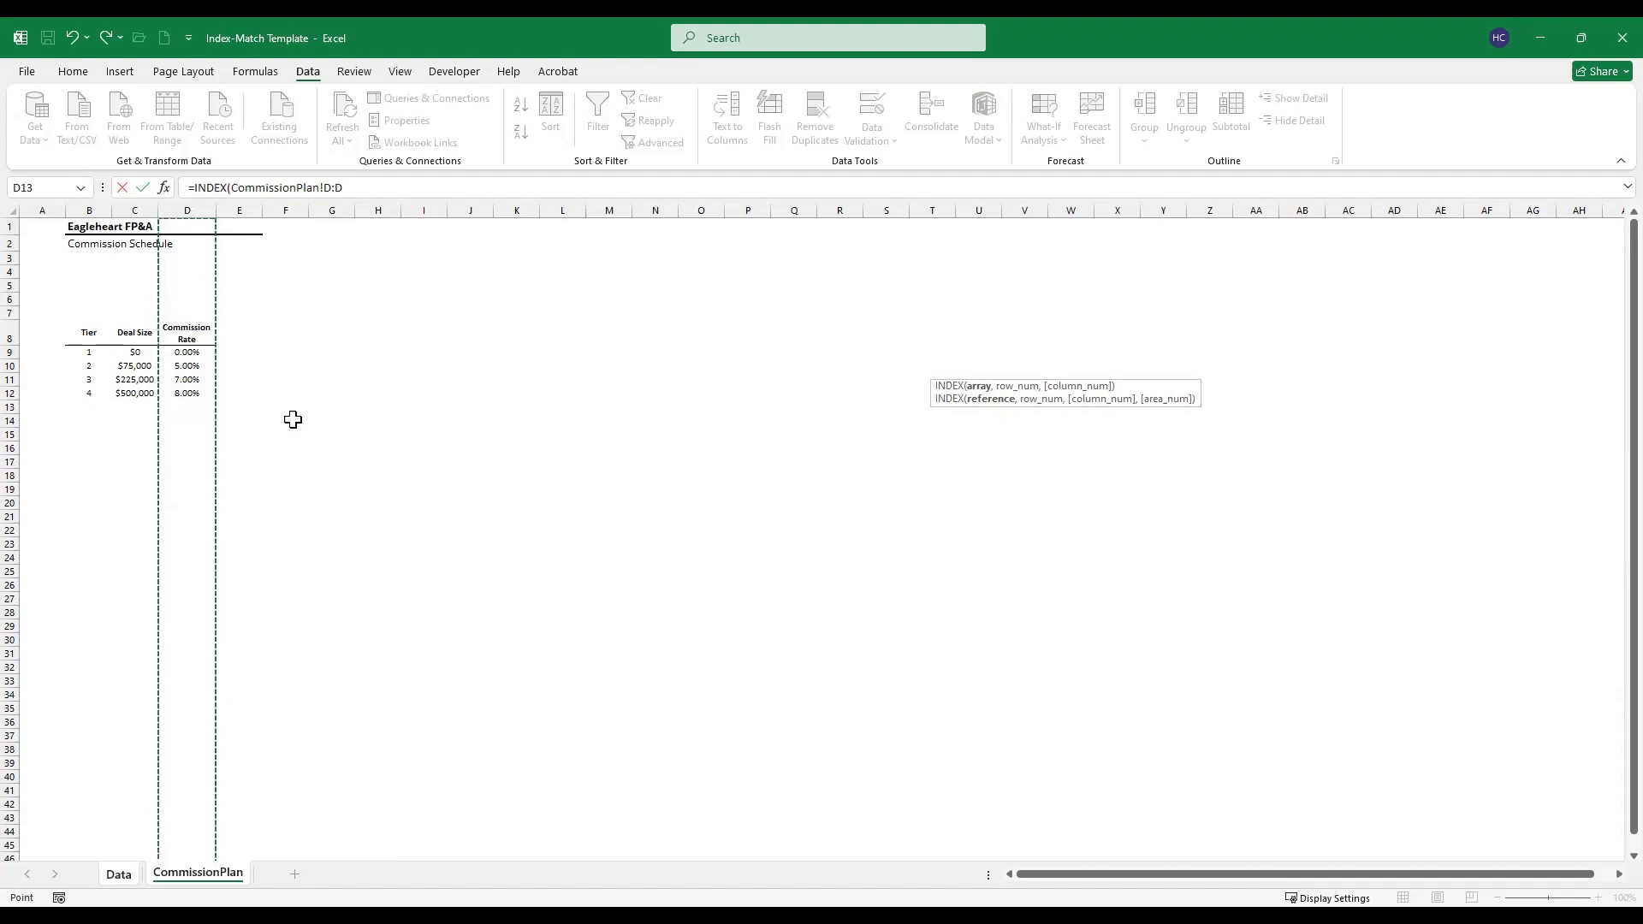
pyautogui.write(',')
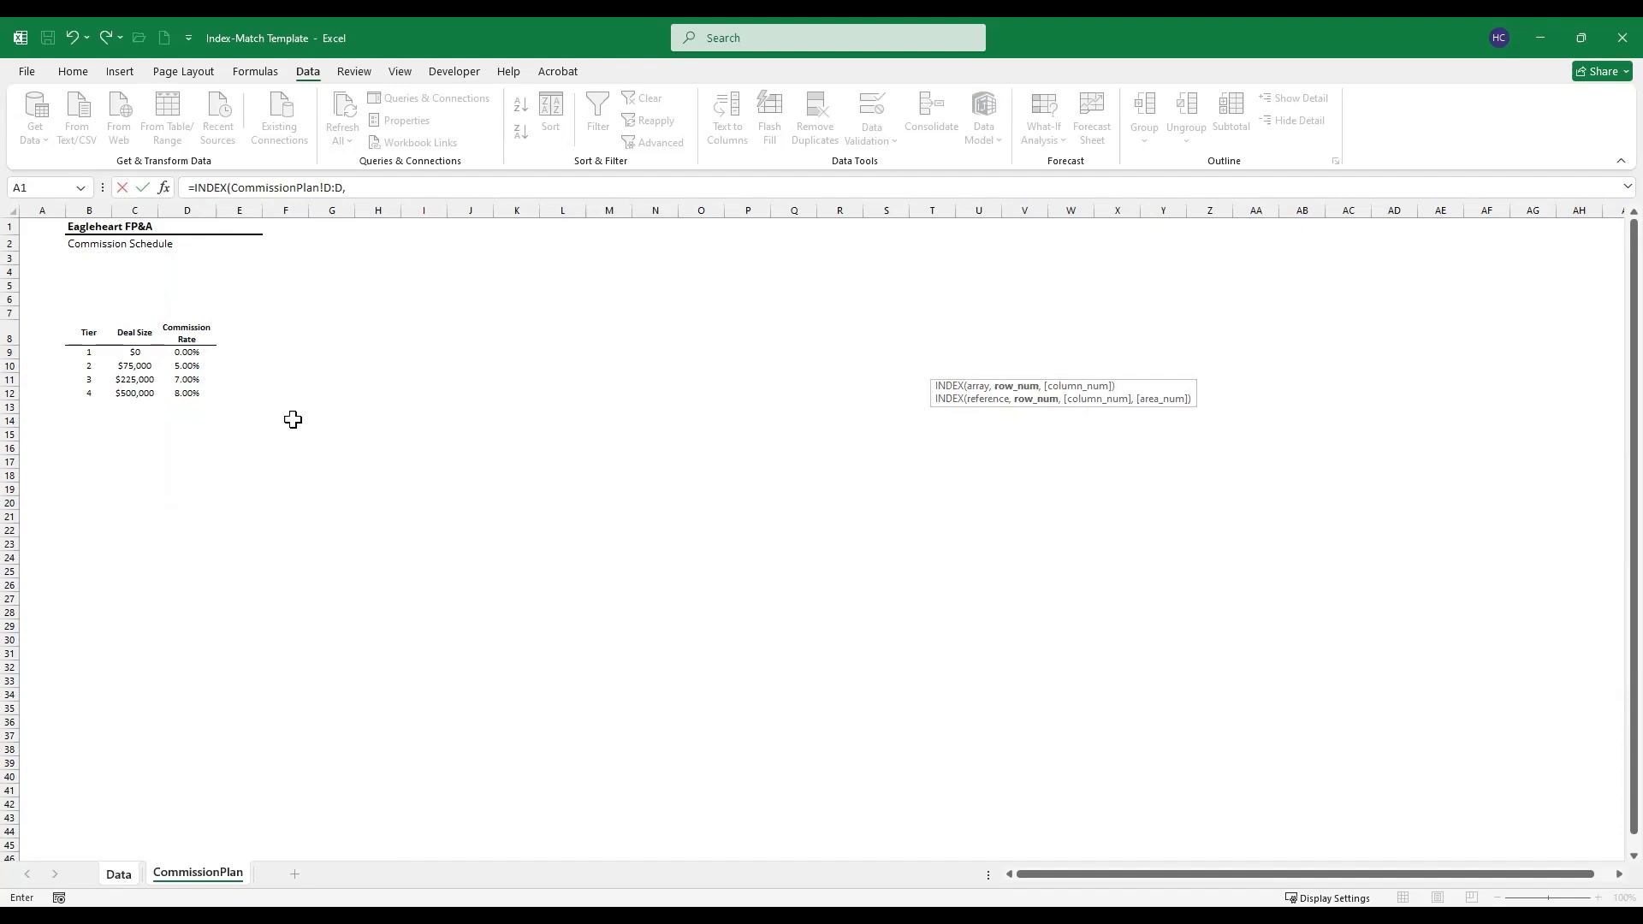
# Step: Nest a MATCH function as the row number, using the column-locked deal size reference Data!$K6 as its lookup value
pyautogui.write('MATCH(')
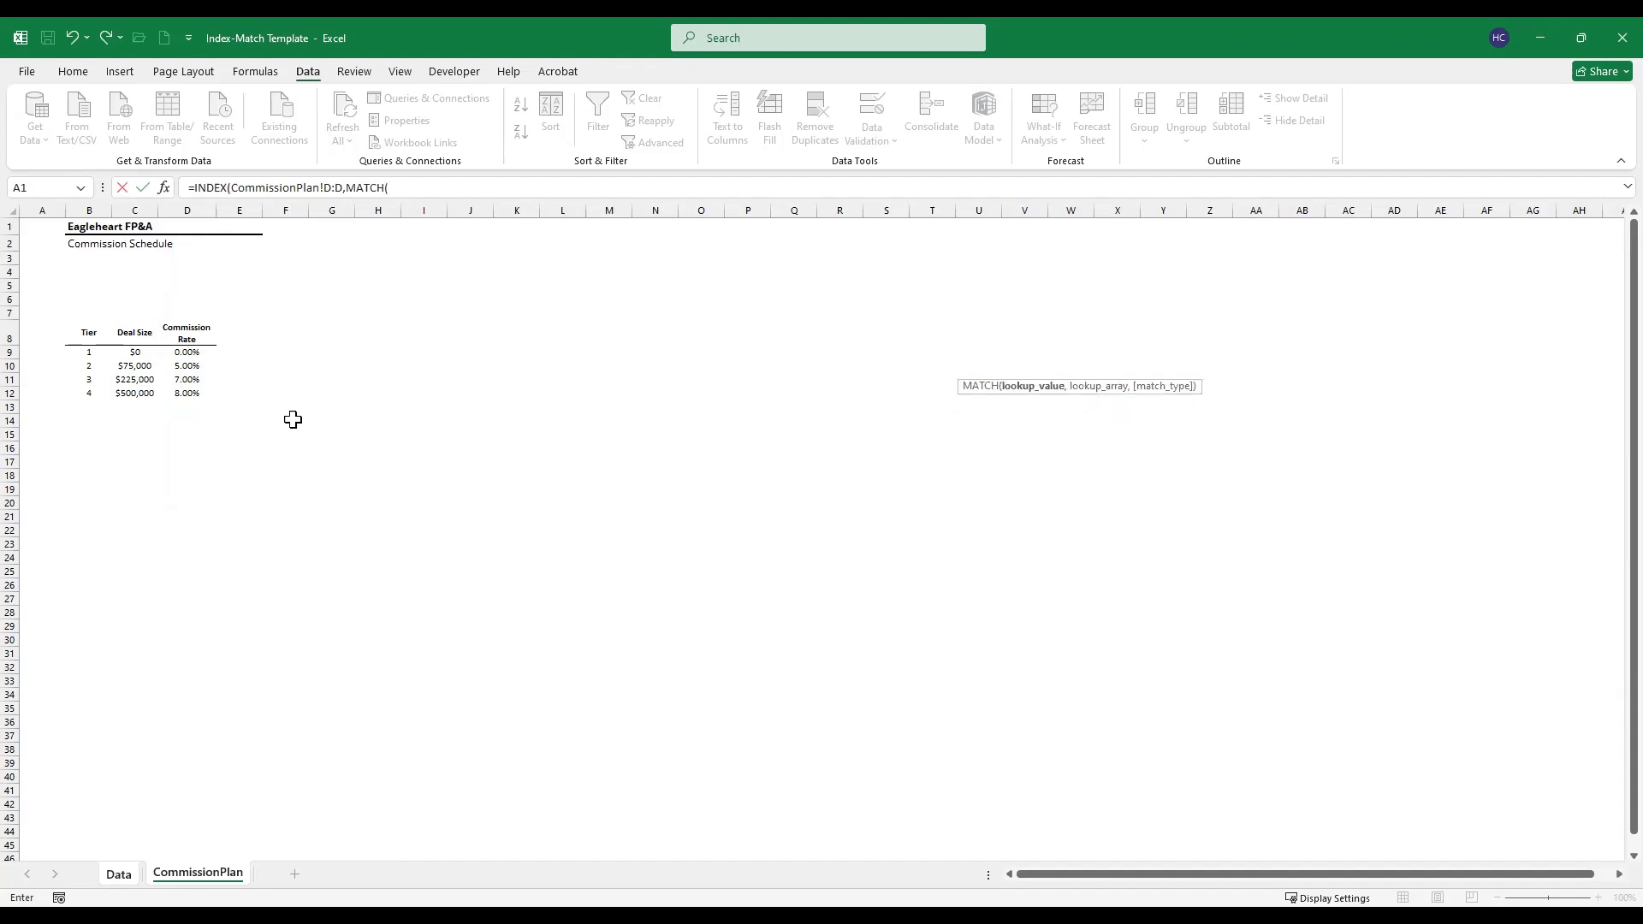
pyautogui.hotkey('ctrl', 'pageup')
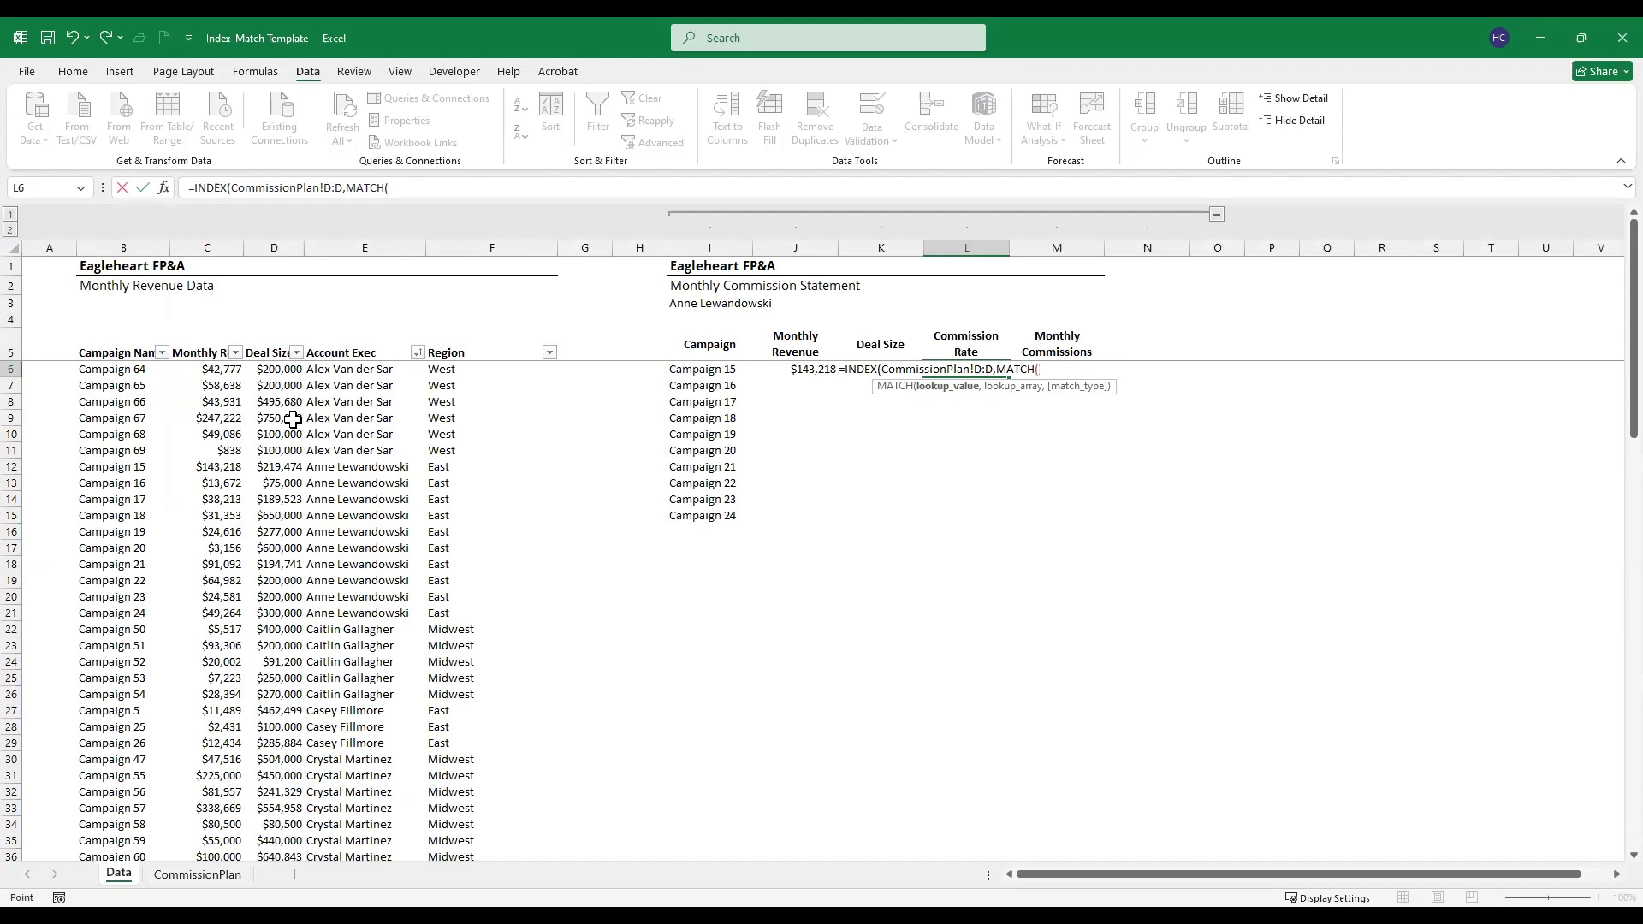
pyautogui.press('Left')
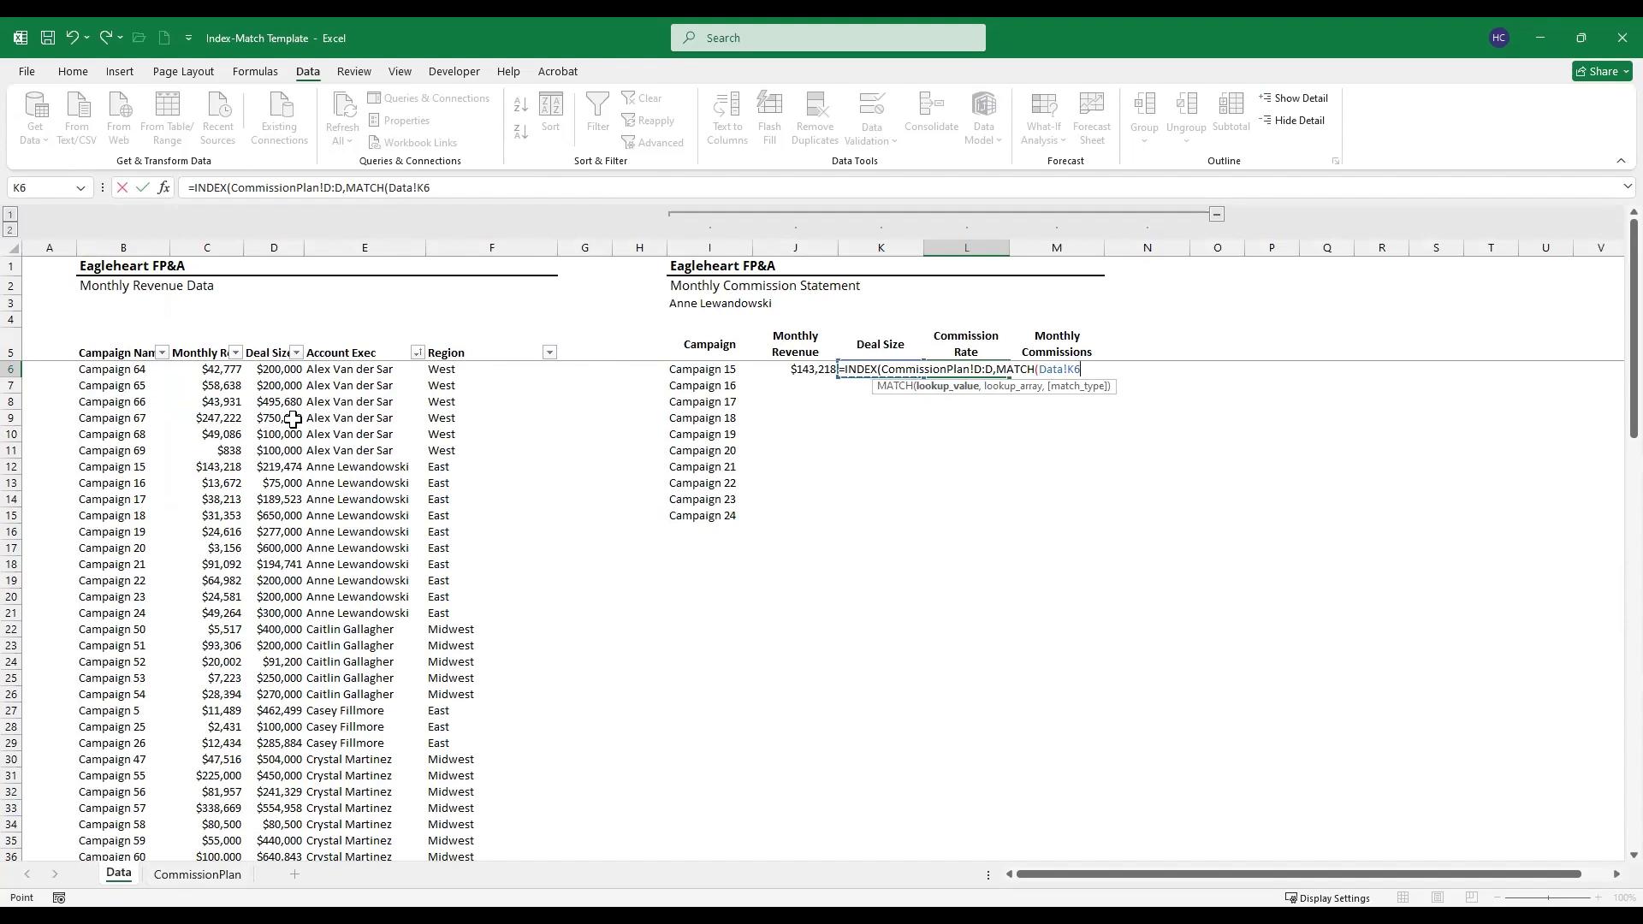
pyautogui.press('F4')
pyautogui.press('F4')
pyautogui.press('F4')
pyautogui.write(',')
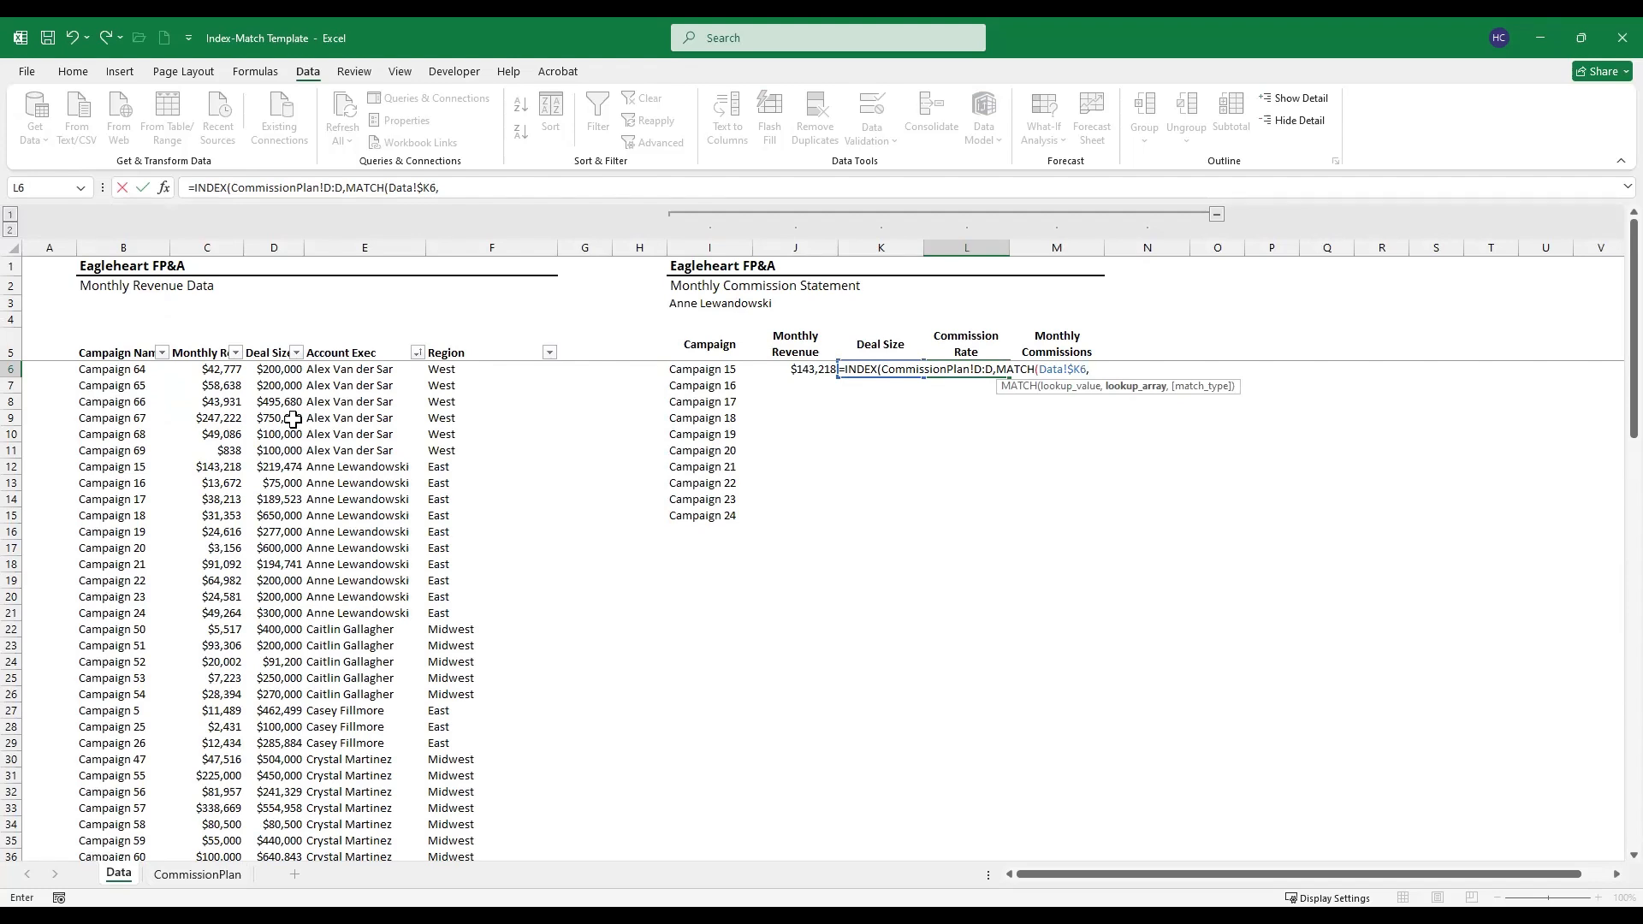
# Step: Complete the MATCH with the absolute lookup array CommissionPlan!$C:$C and match type 0, and enter the formula in L6
pyautogui.hotkey('ctrl', 'pagedown')
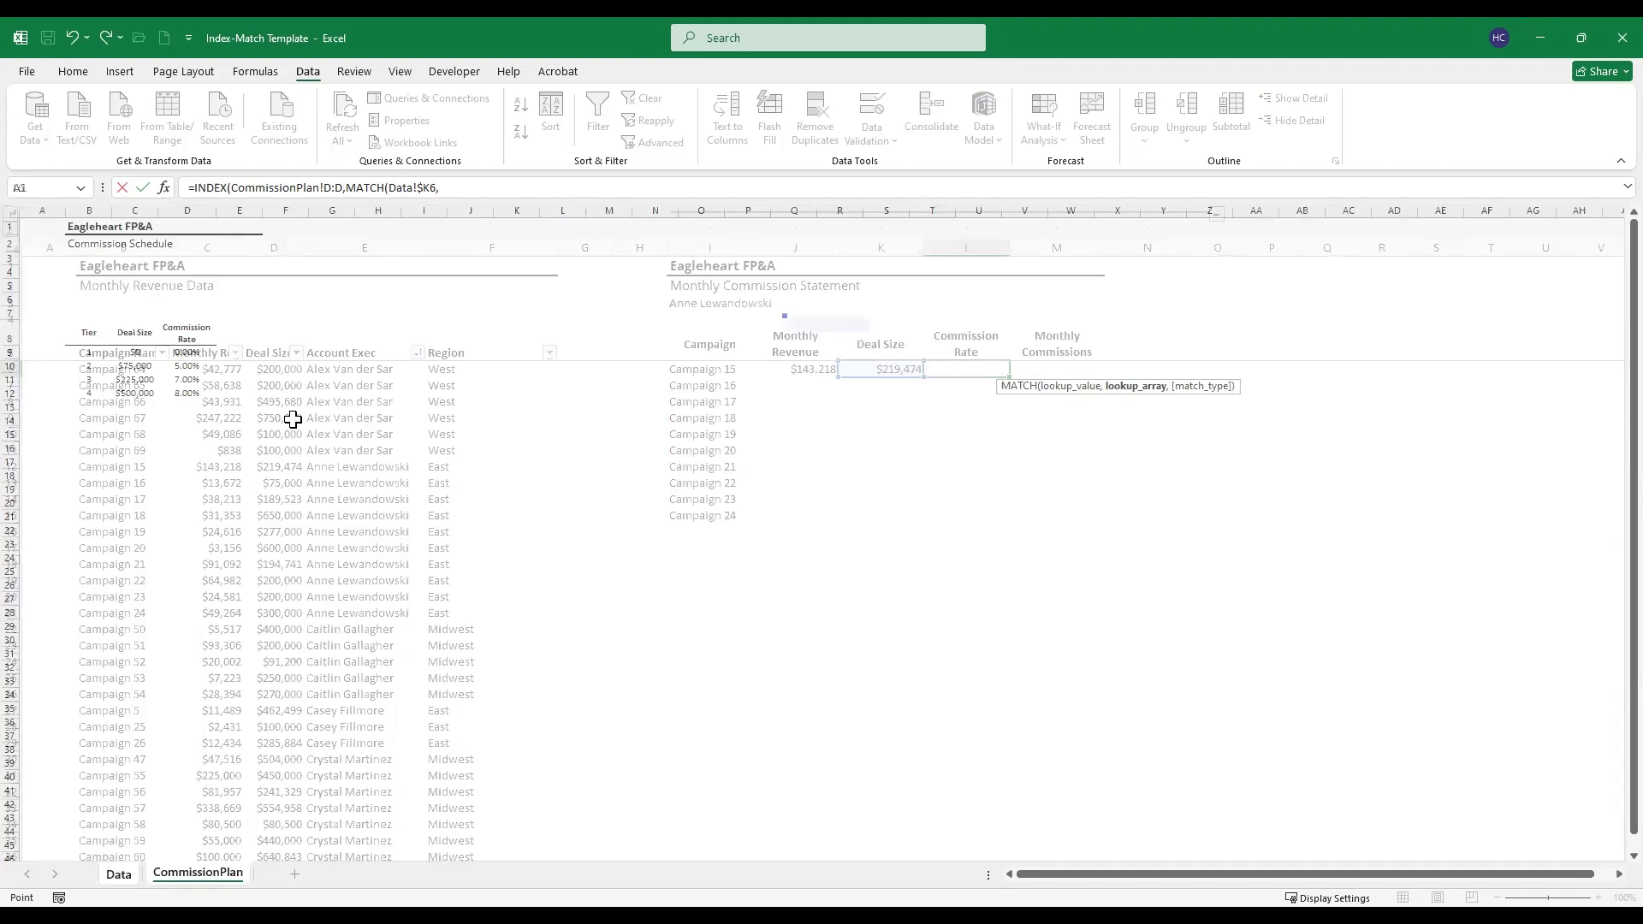
pyautogui.press('Down')
pyautogui.press('Down')
pyautogui.press('Right')
pyautogui.press('Down')
pyautogui.press('Right')
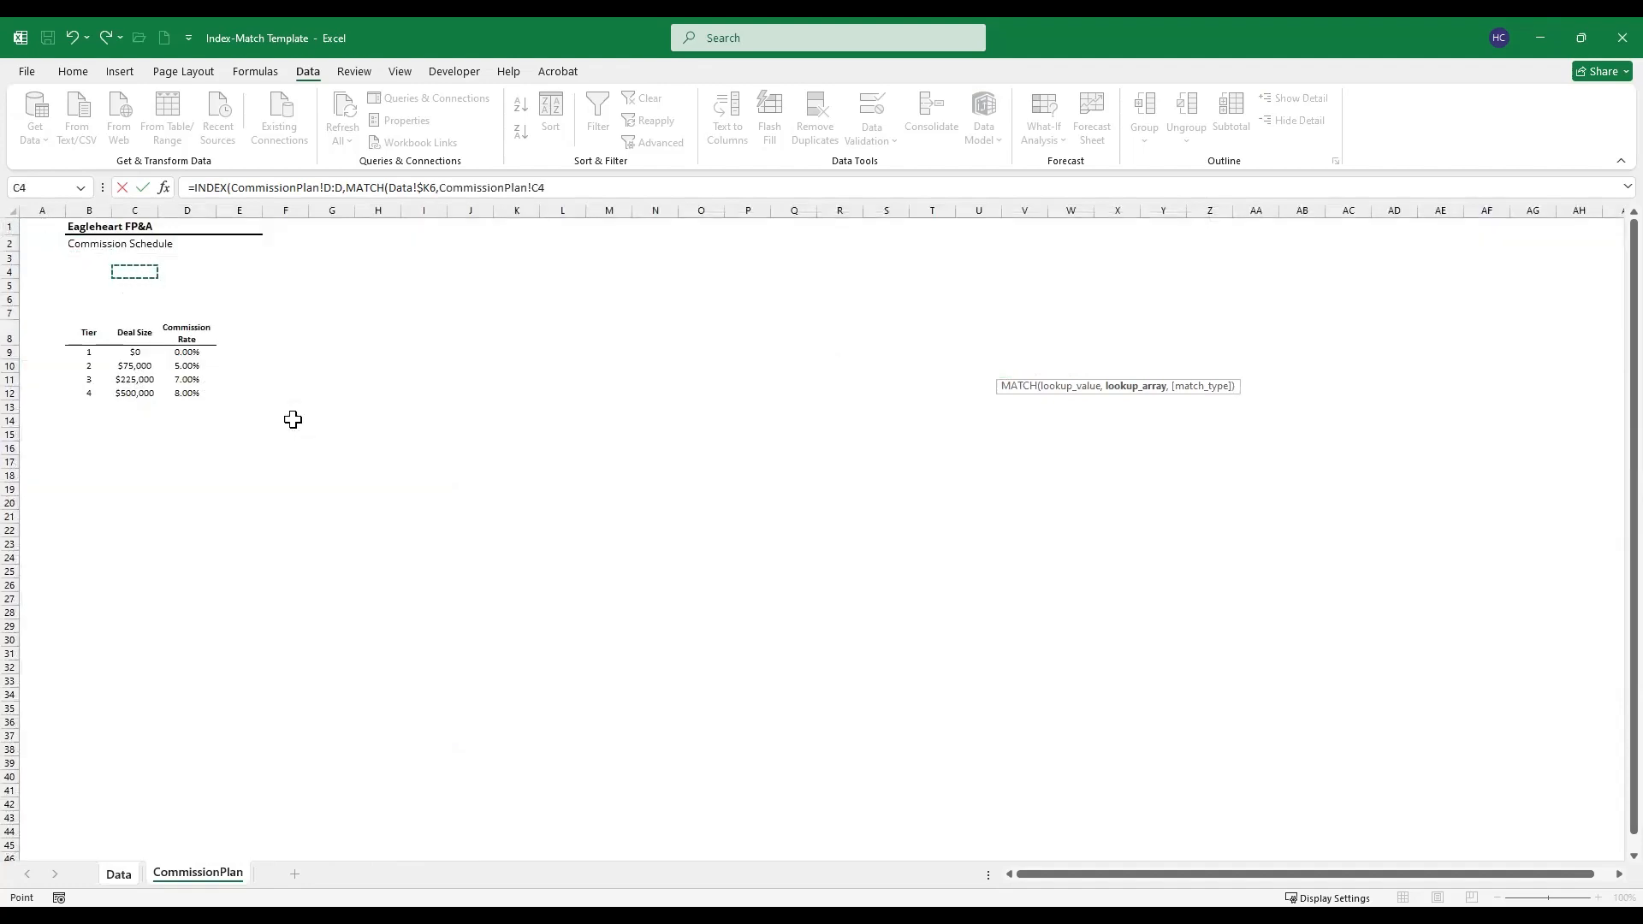
pyautogui.hotkey('ctrl', 'space')
pyautogui.press('F4')
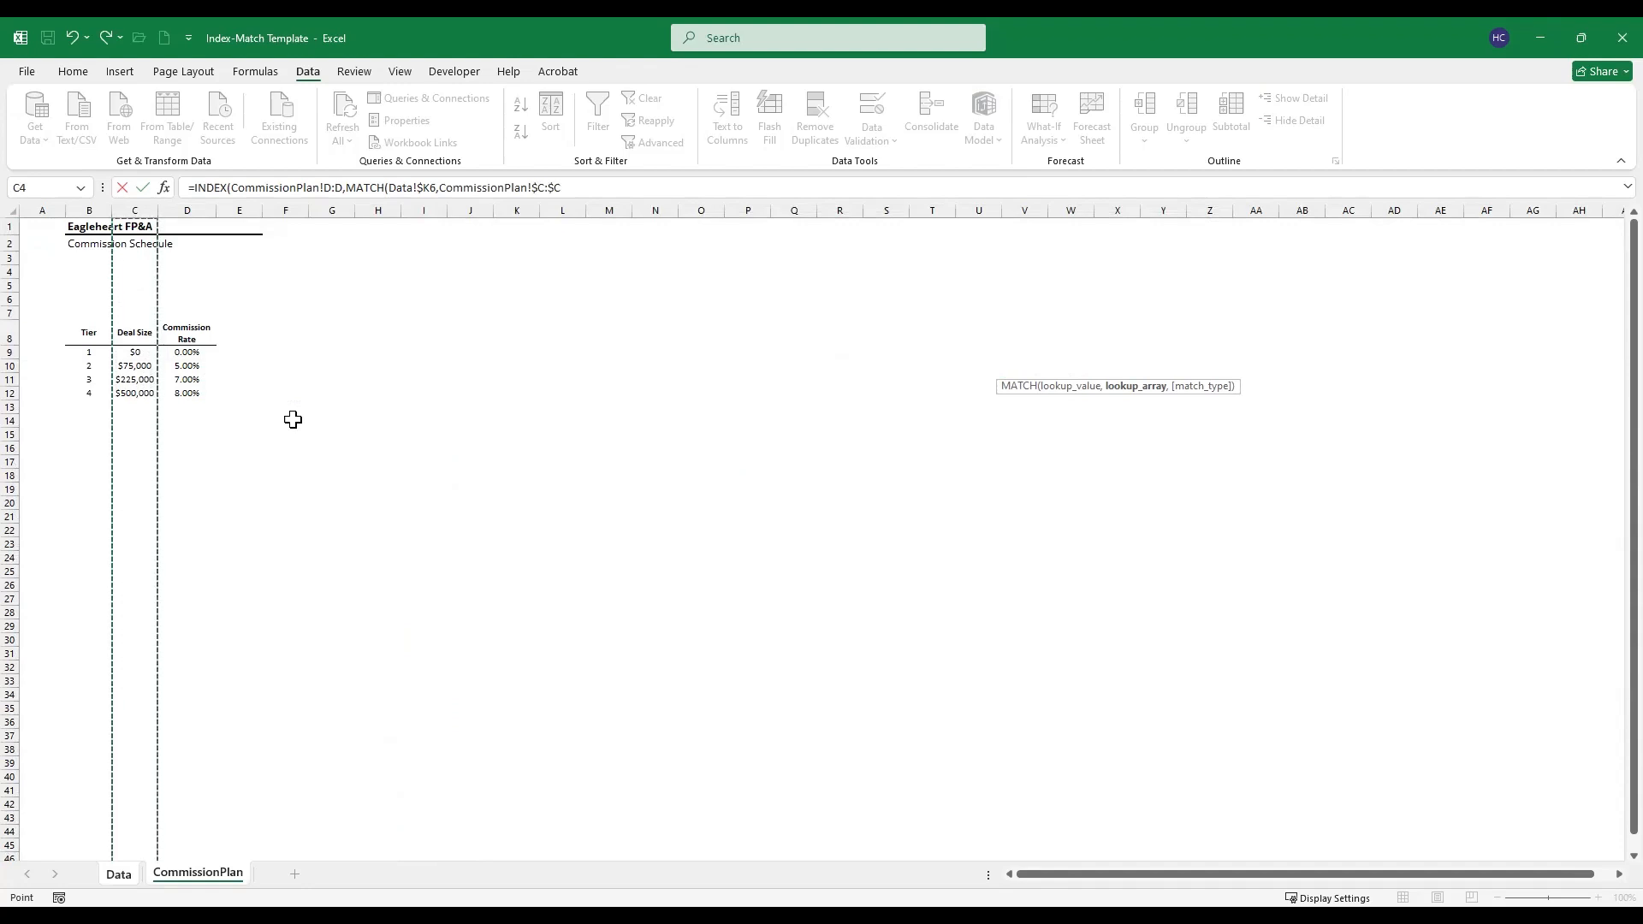
pyautogui.write(',')
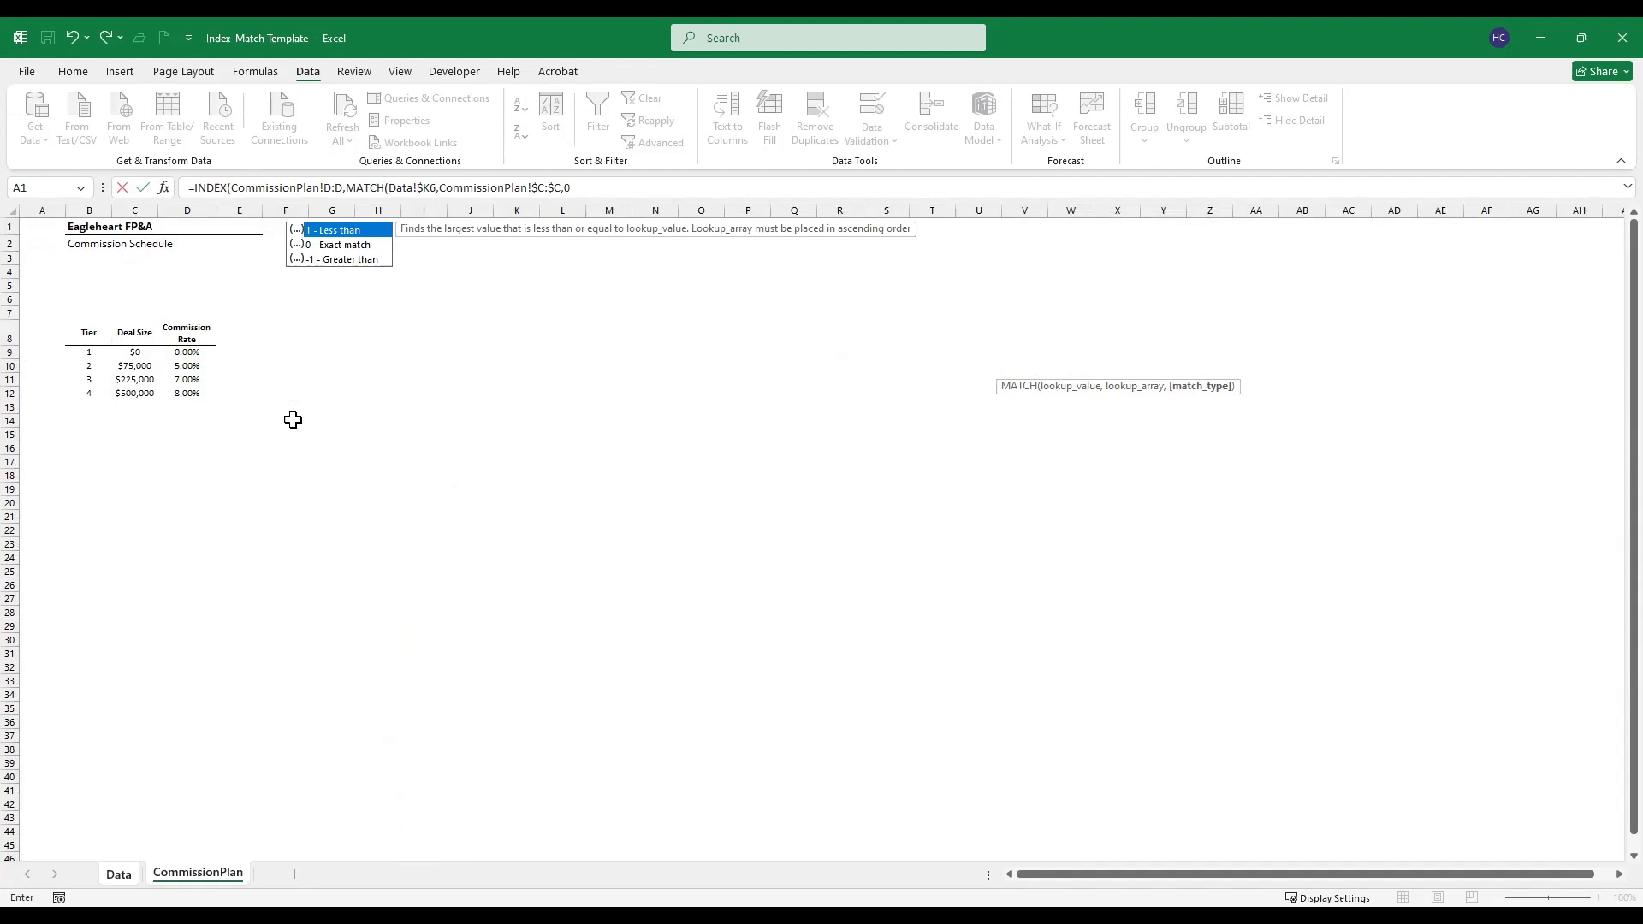
pyautogui.write('0')
pyautogui.press('Return')
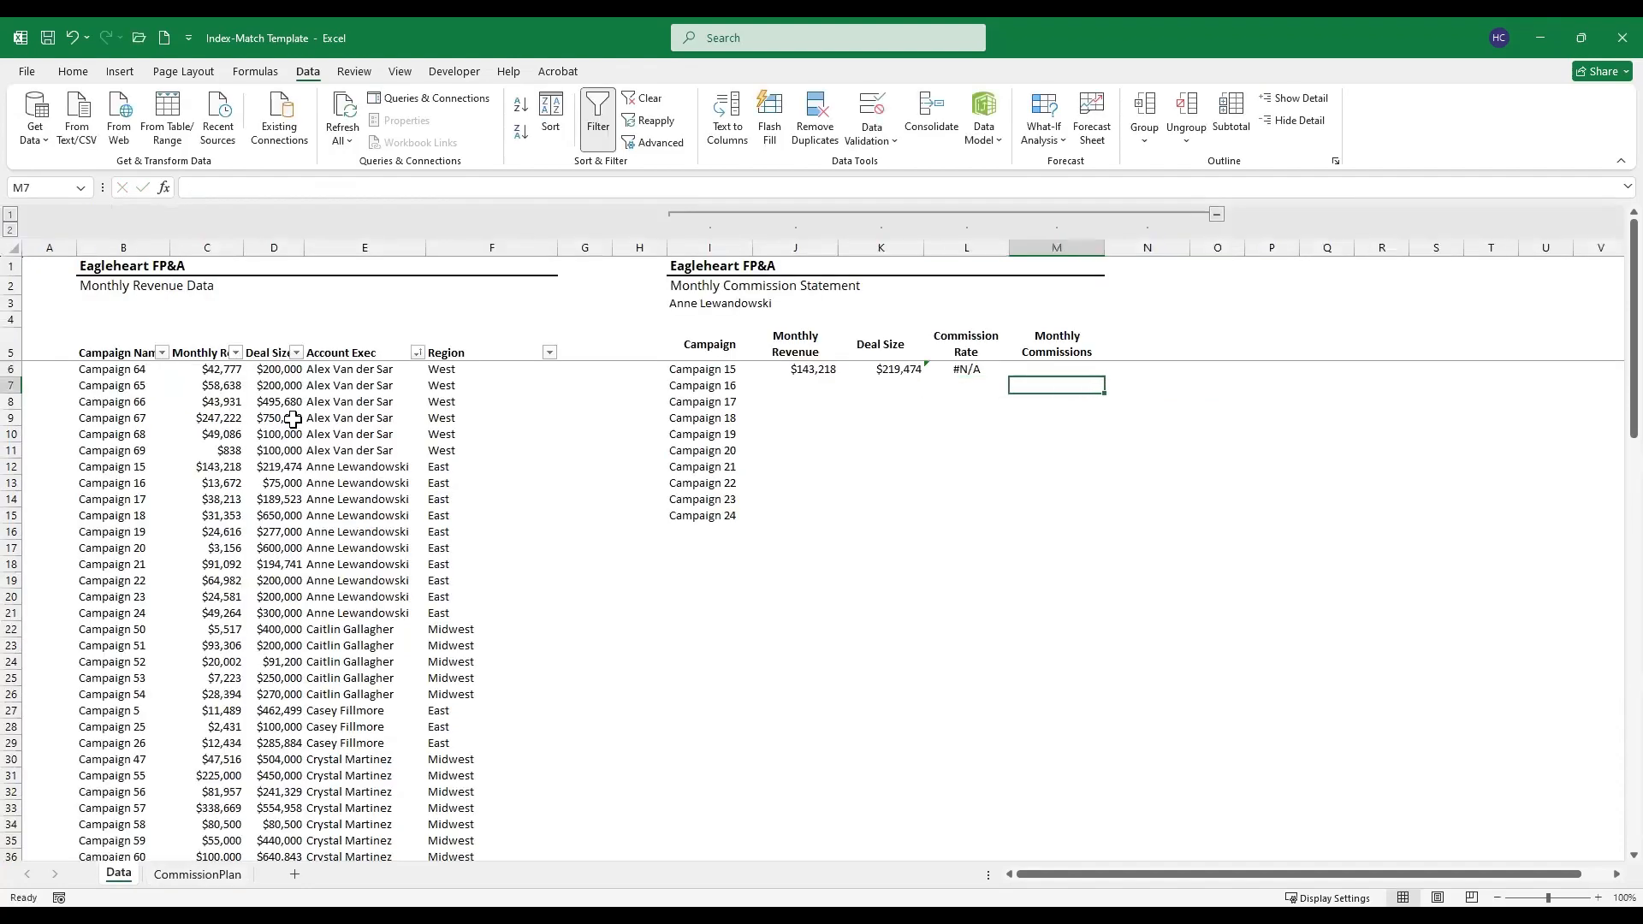
# Step: Change the MATCH match type in the Commission Rate formula in L6 to 1 (Less than)
pyautogui.press('Up')
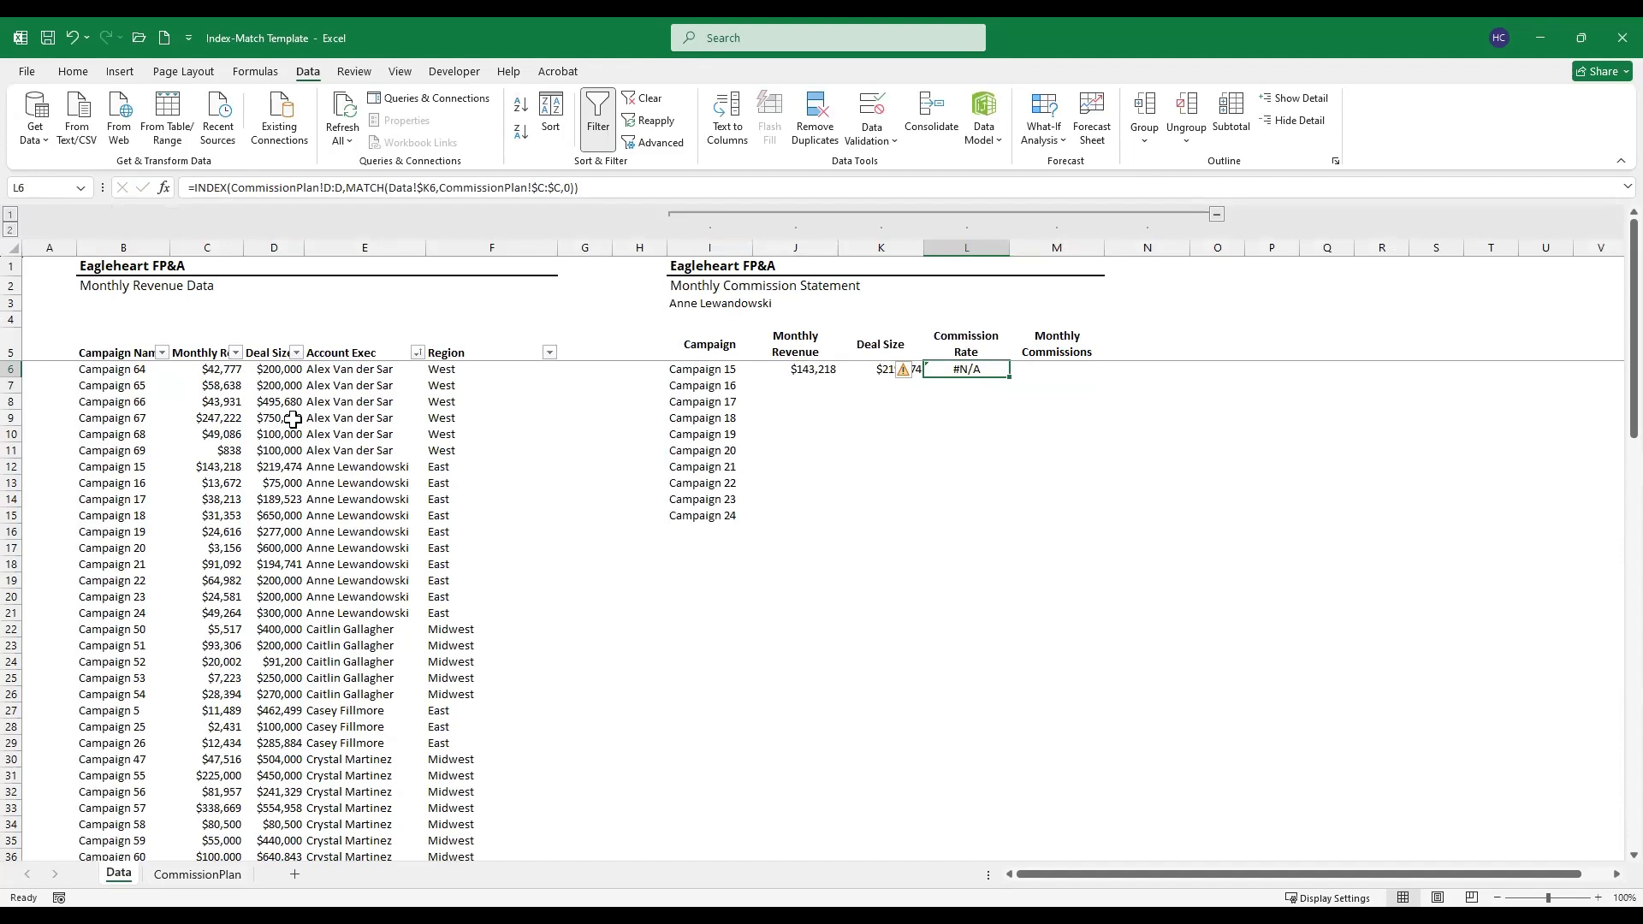
pyautogui.press('Right')
pyautogui.press('Right')
pyautogui.press('Left')
pyautogui.press('Left')
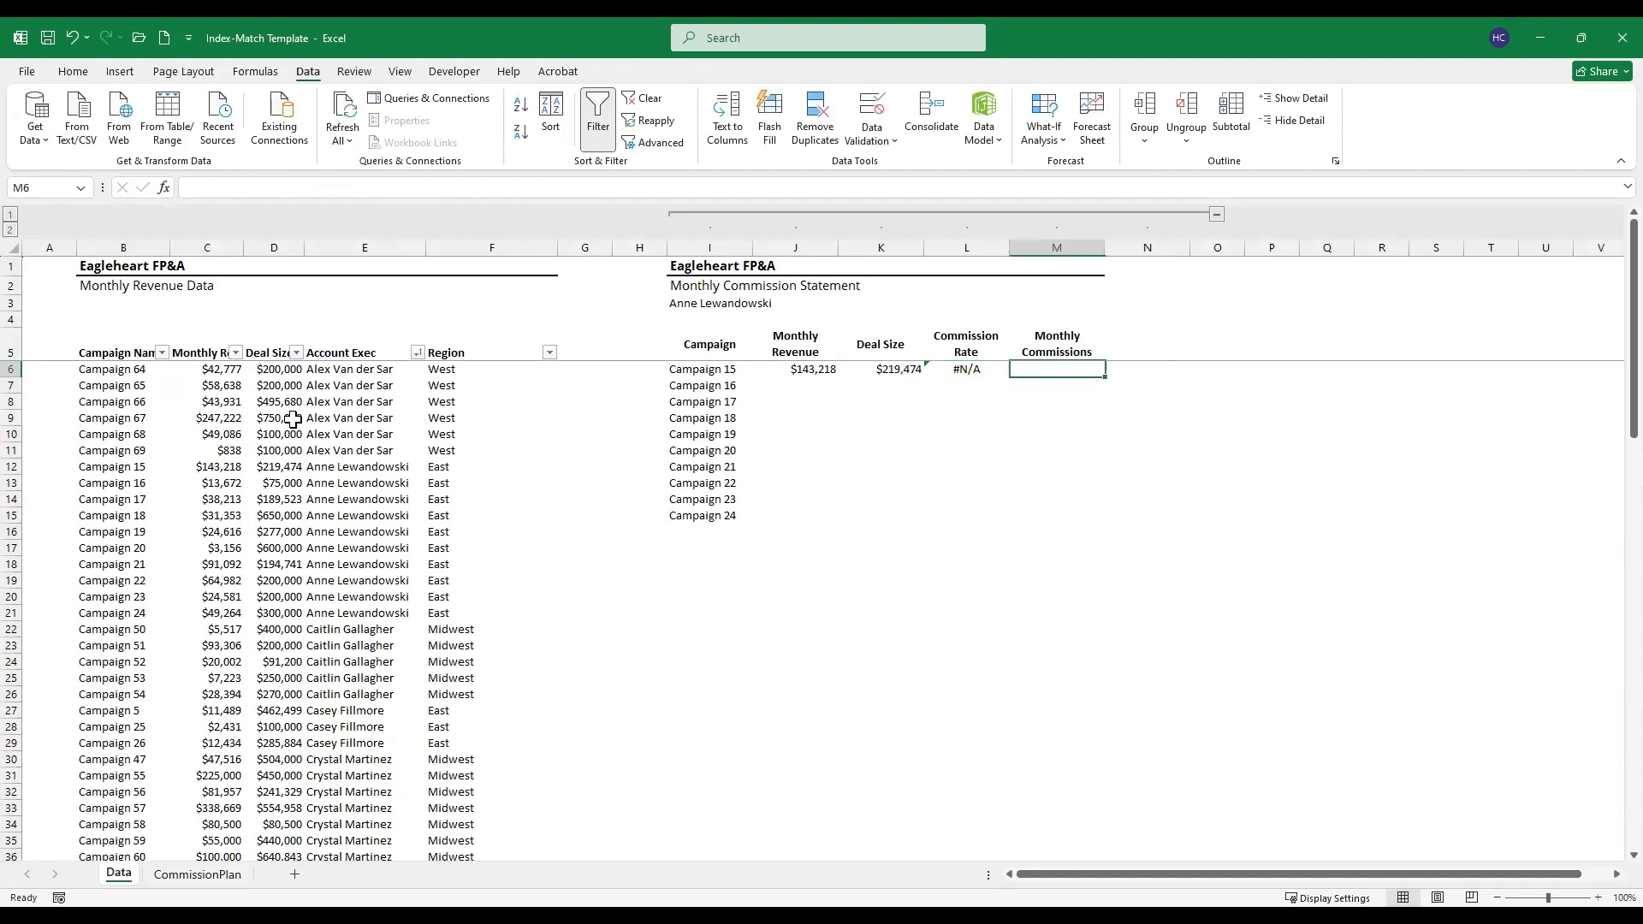
pyautogui.press('F2')
pyautogui.press('Escape')
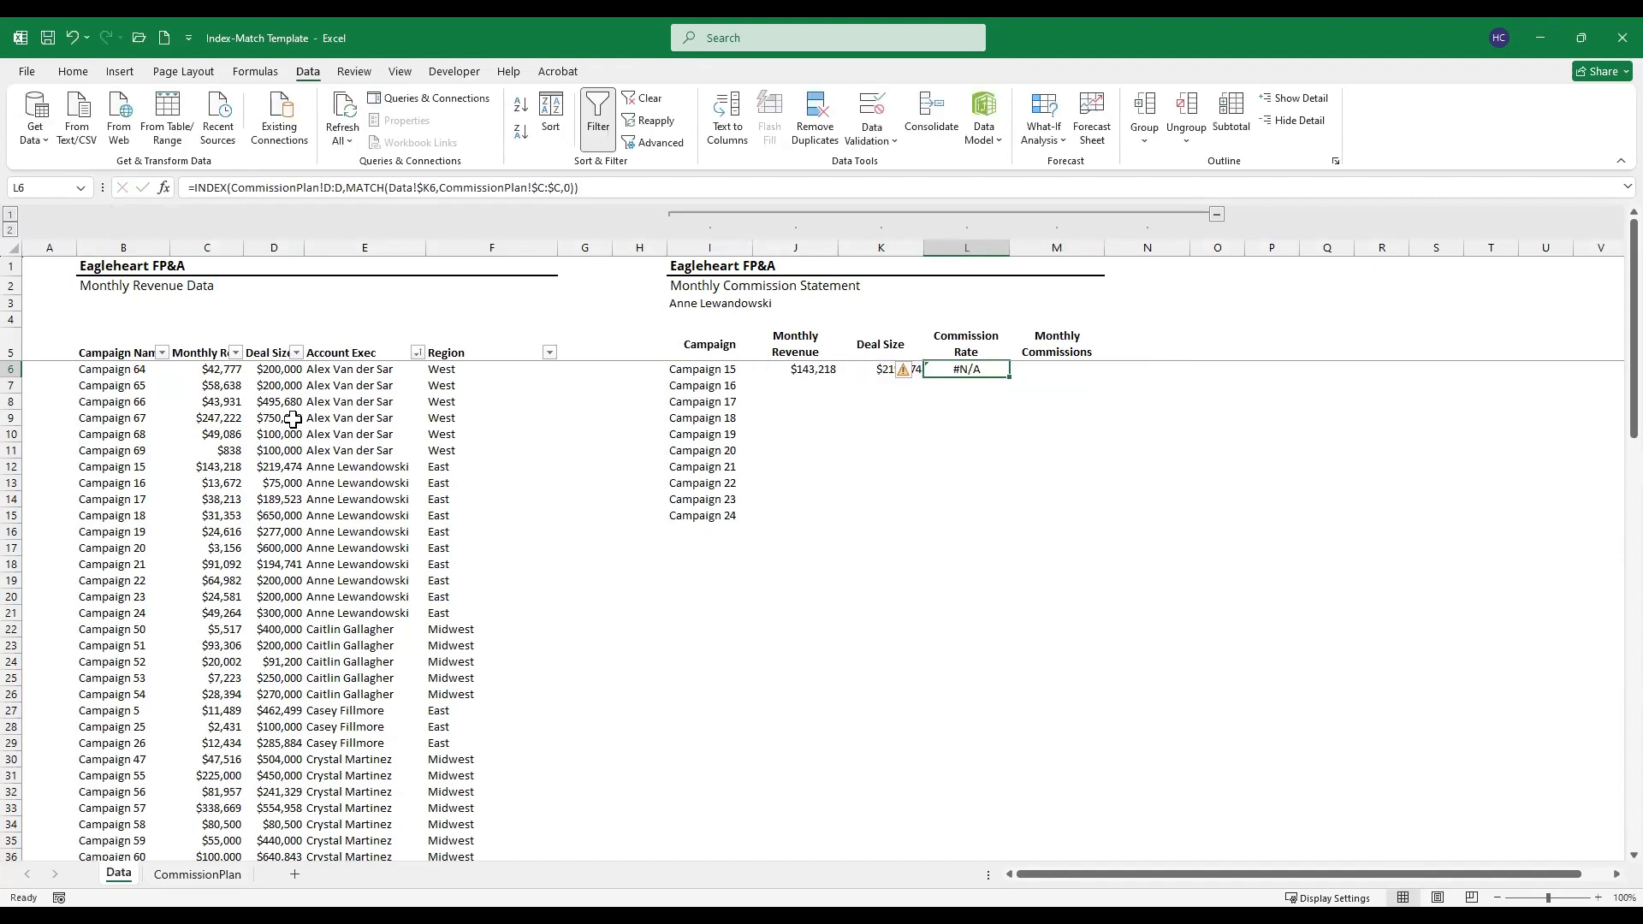
pyautogui.press('Left')
pyautogui.press('Right')
pyautogui.click(565, 187)
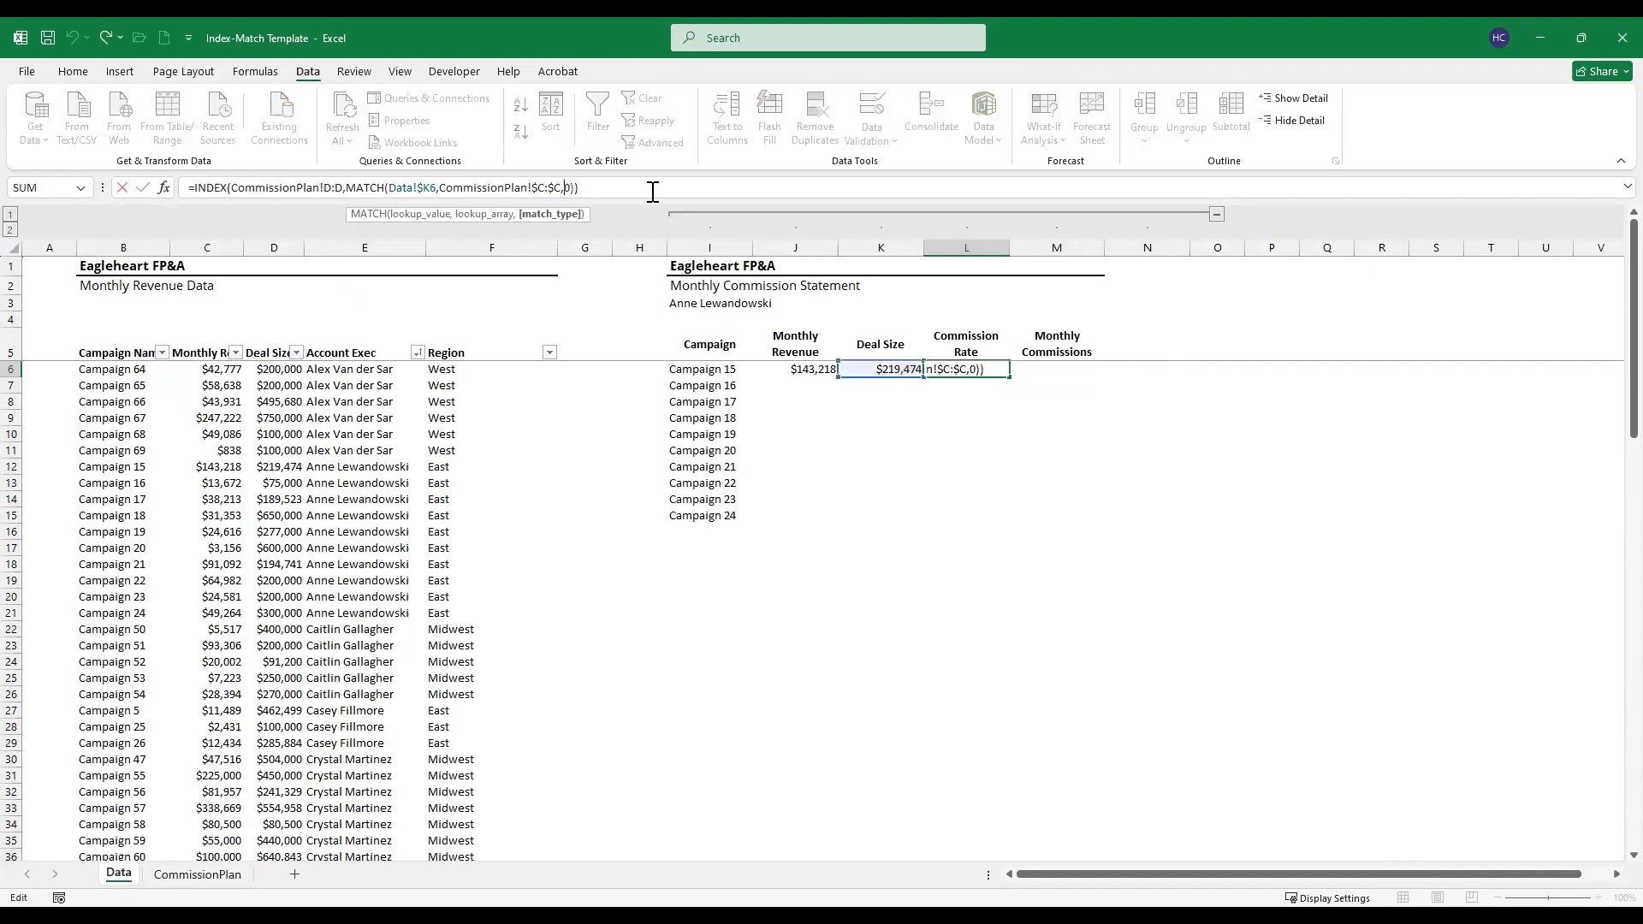
pyautogui.press('Delete')
pyautogui.write('1')
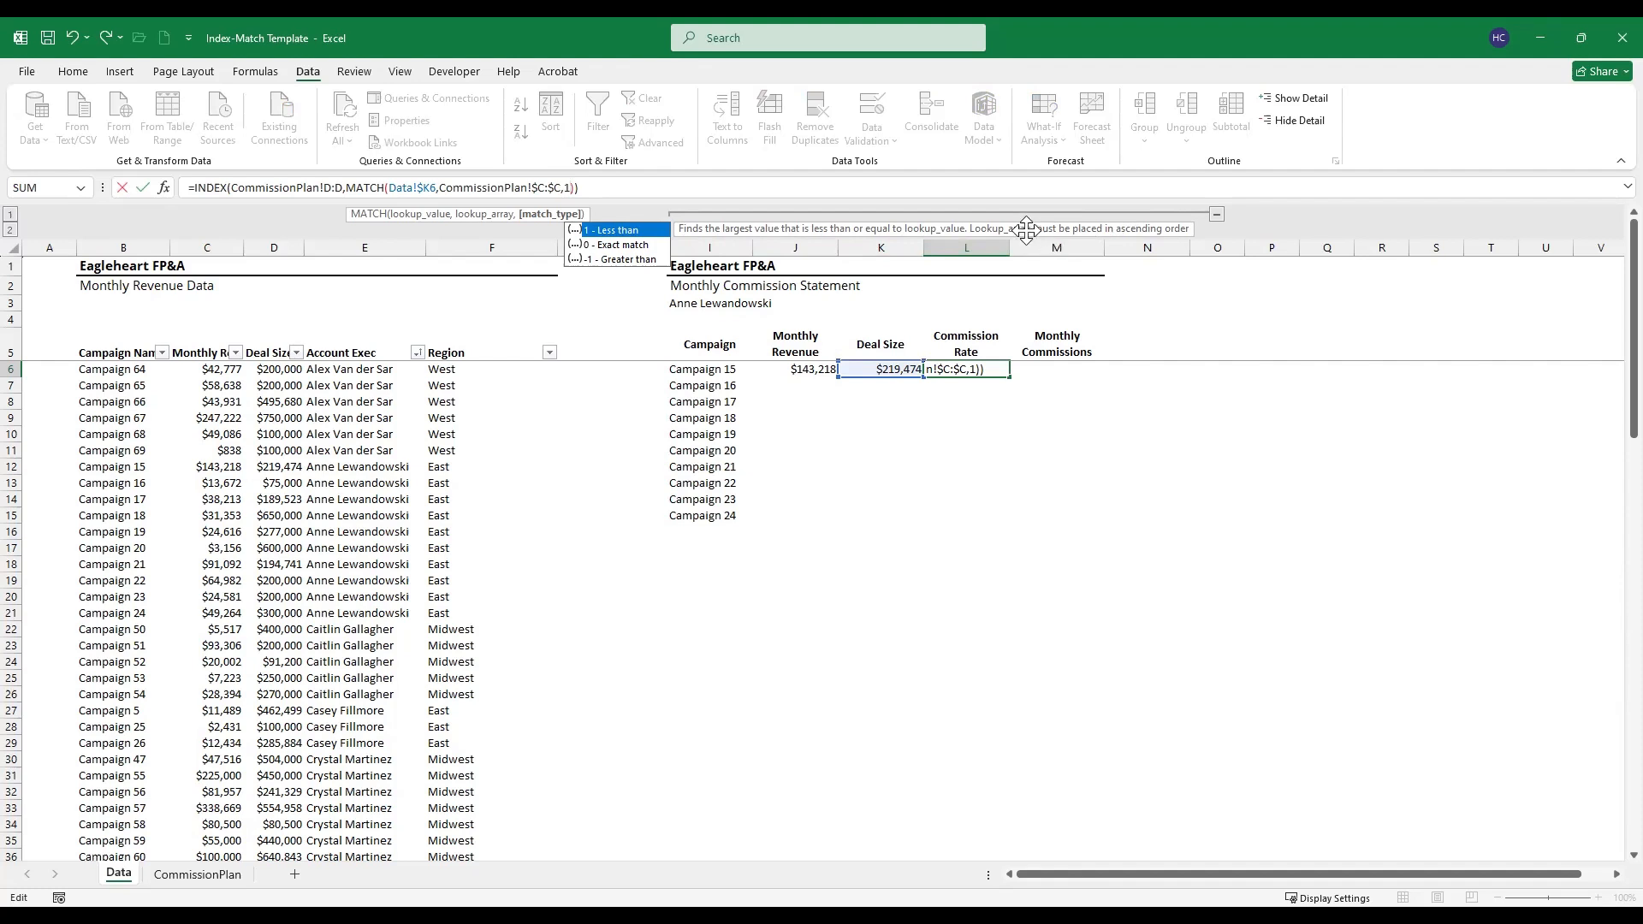
pyautogui.press('Return')
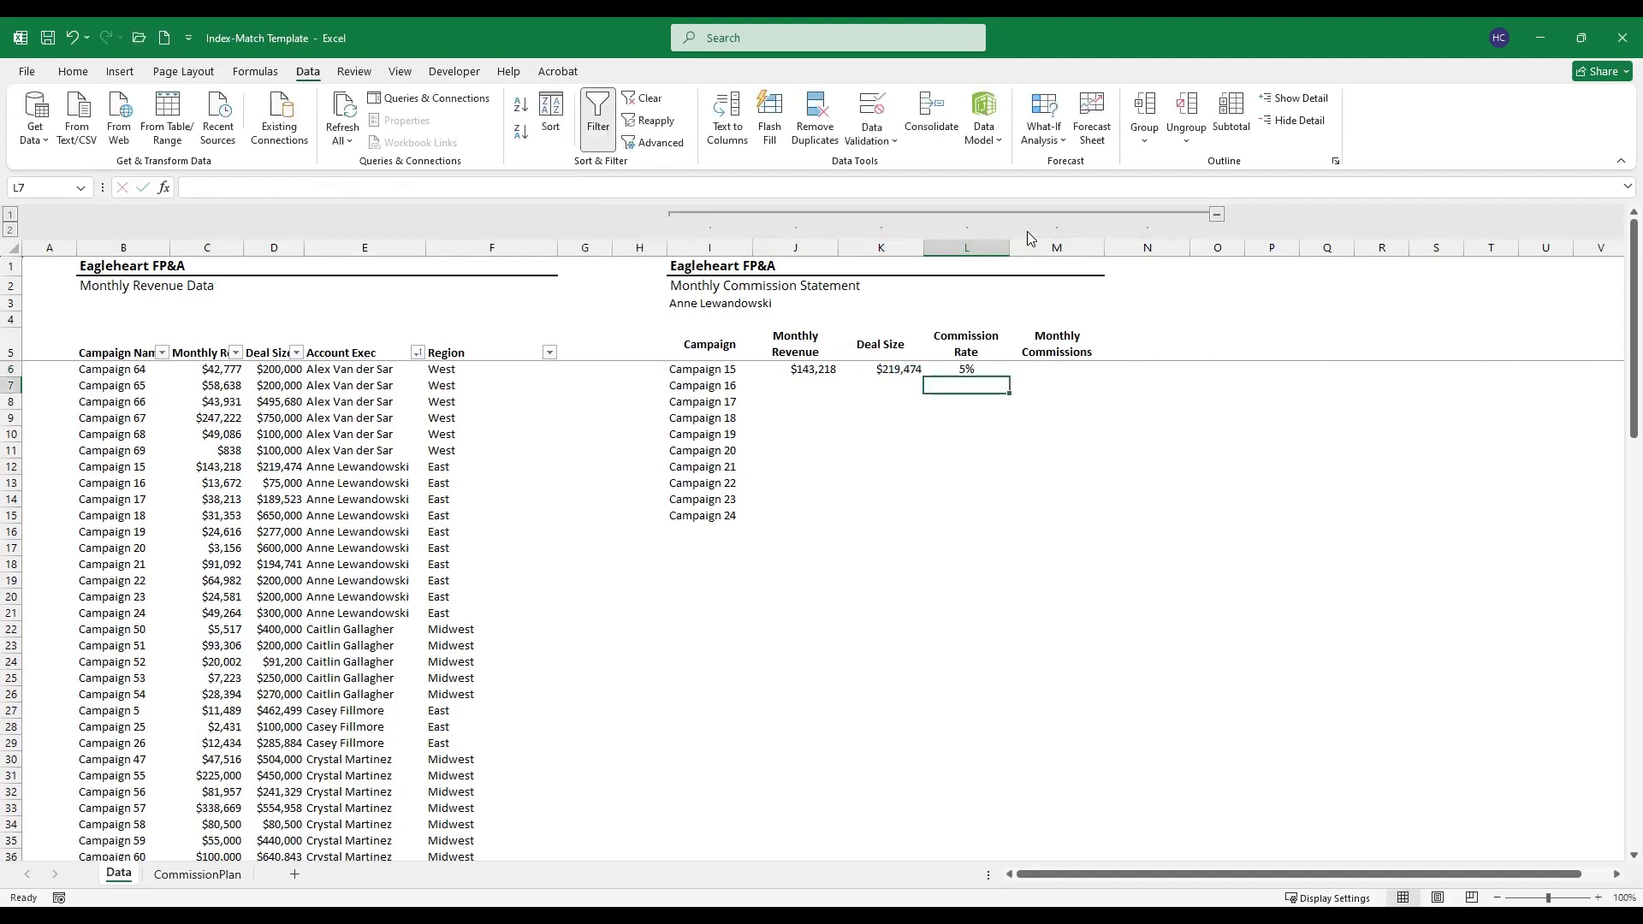
# Step: Enter the formula =J6*L6 in the Monthly Commissions cell M6 to multiply monthly revenue by commission rate
pyautogui.press('Up')
pyautogui.press('F2')
pyautogui.press('Escape')
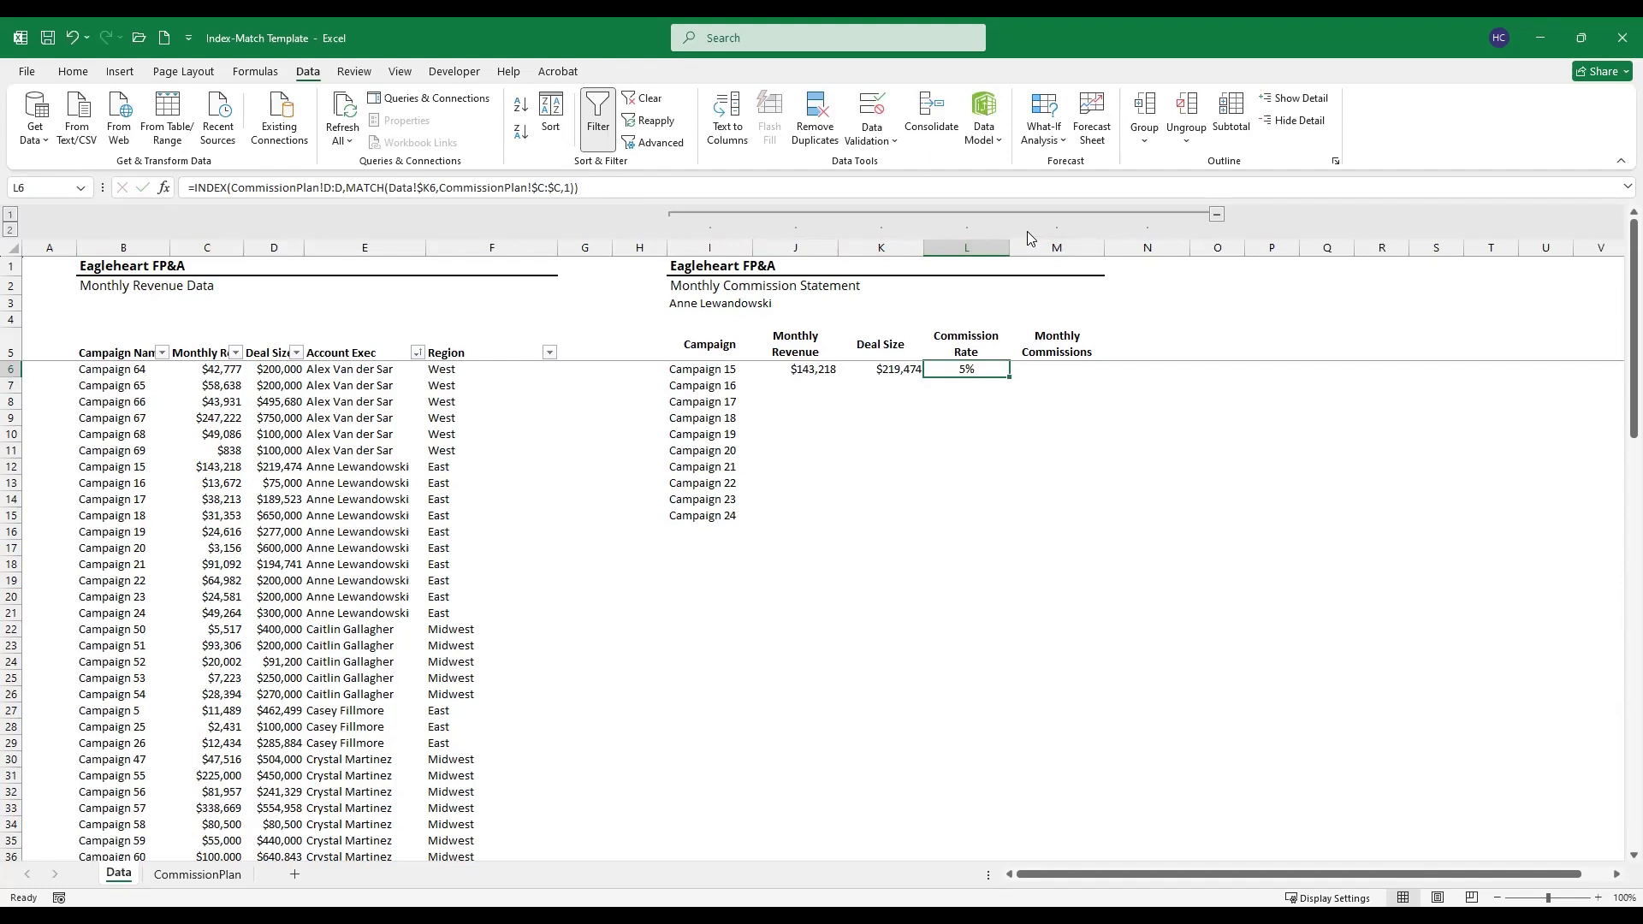
pyautogui.press('Right')
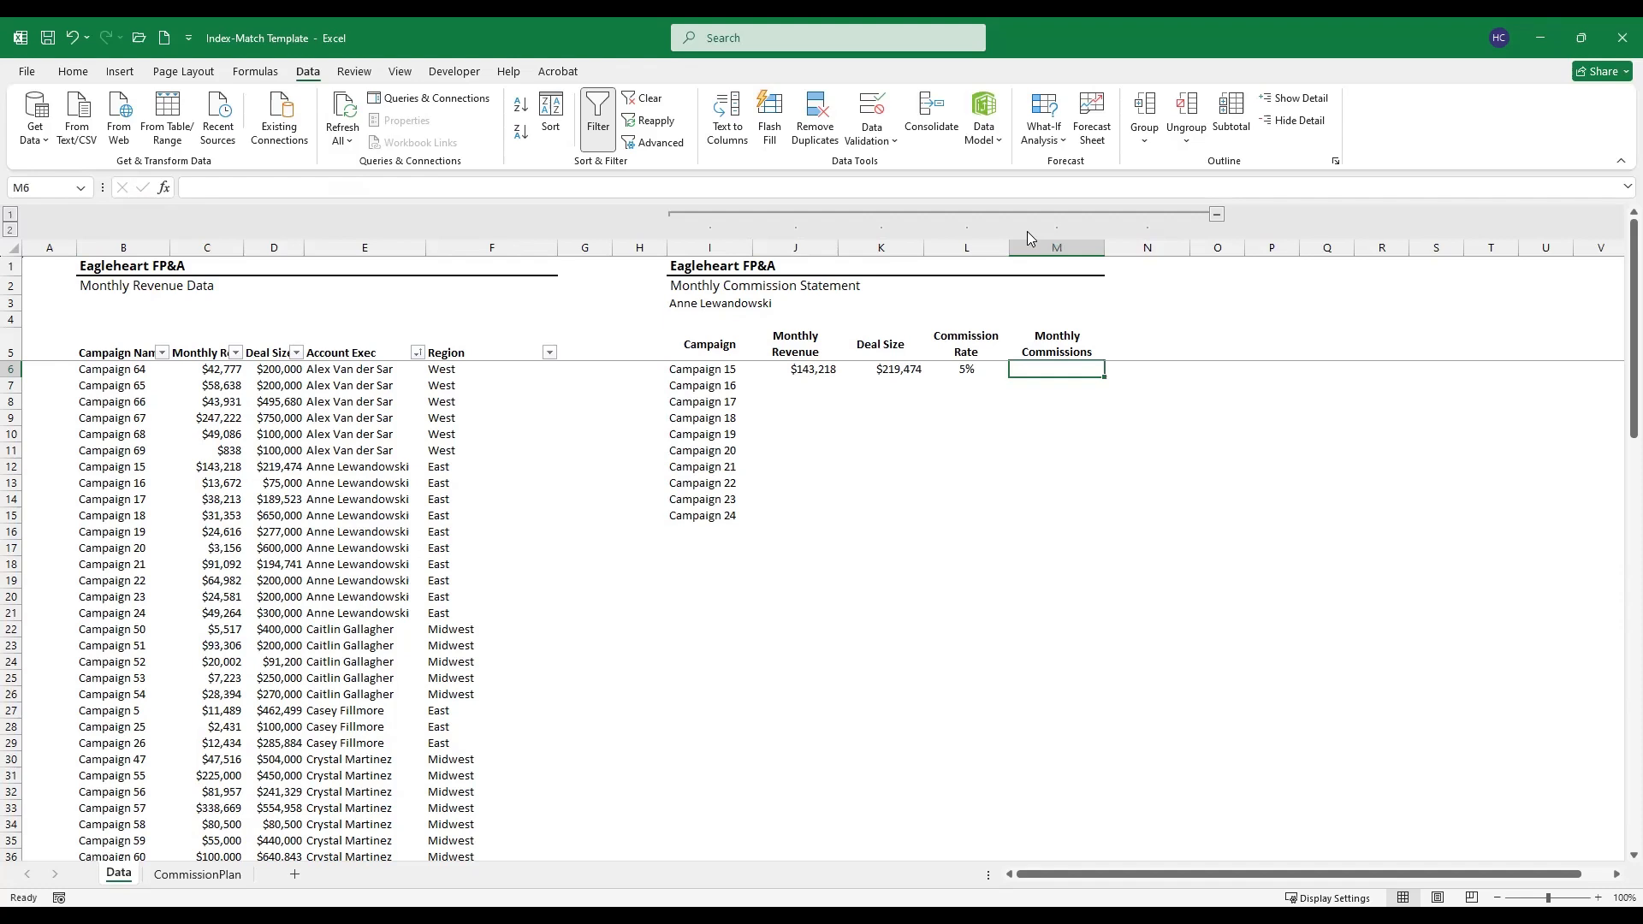
pyautogui.write('=')
pyautogui.press('Left')
pyautogui.press('Left')
pyautogui.press('Left')
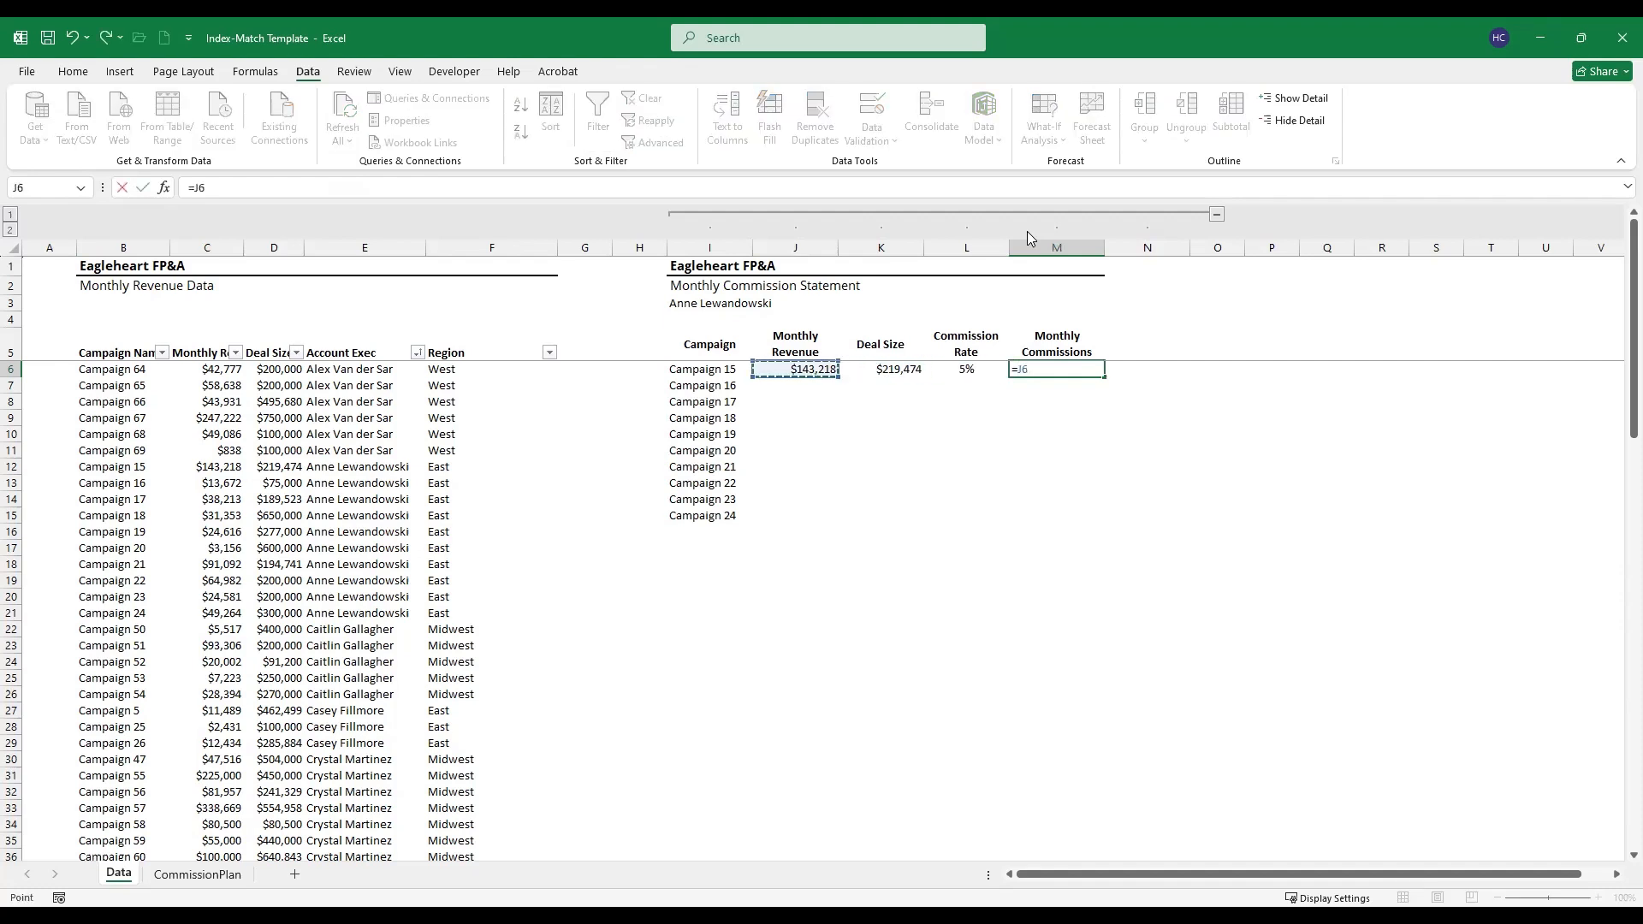
pyautogui.write('*')
pyautogui.press('Left')
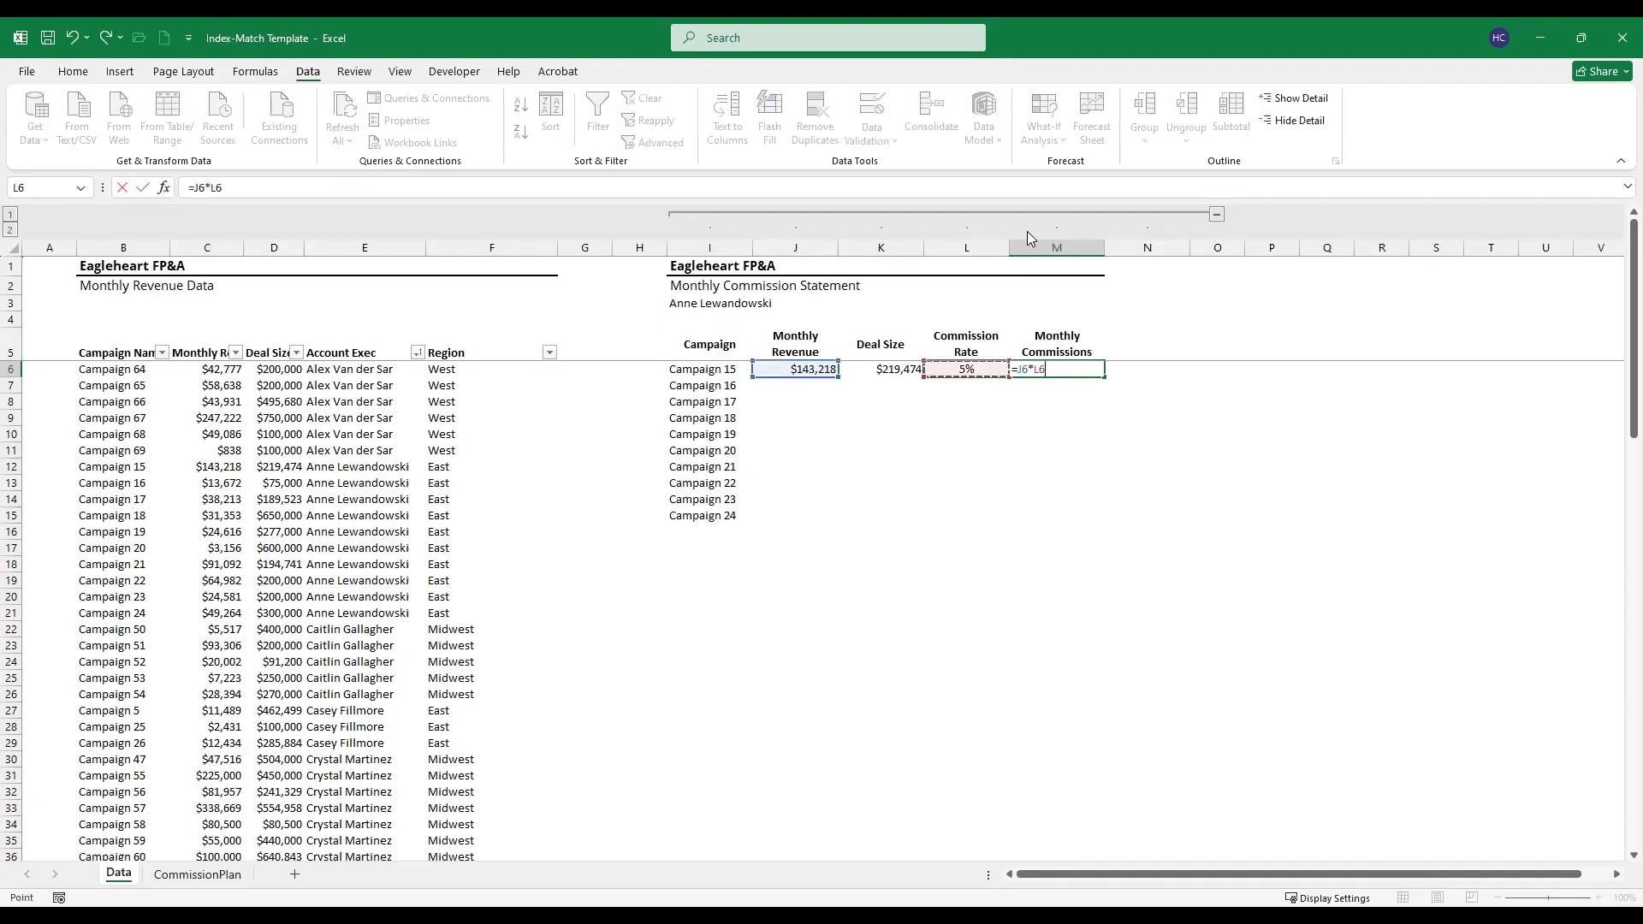
pyautogui.press('Return')
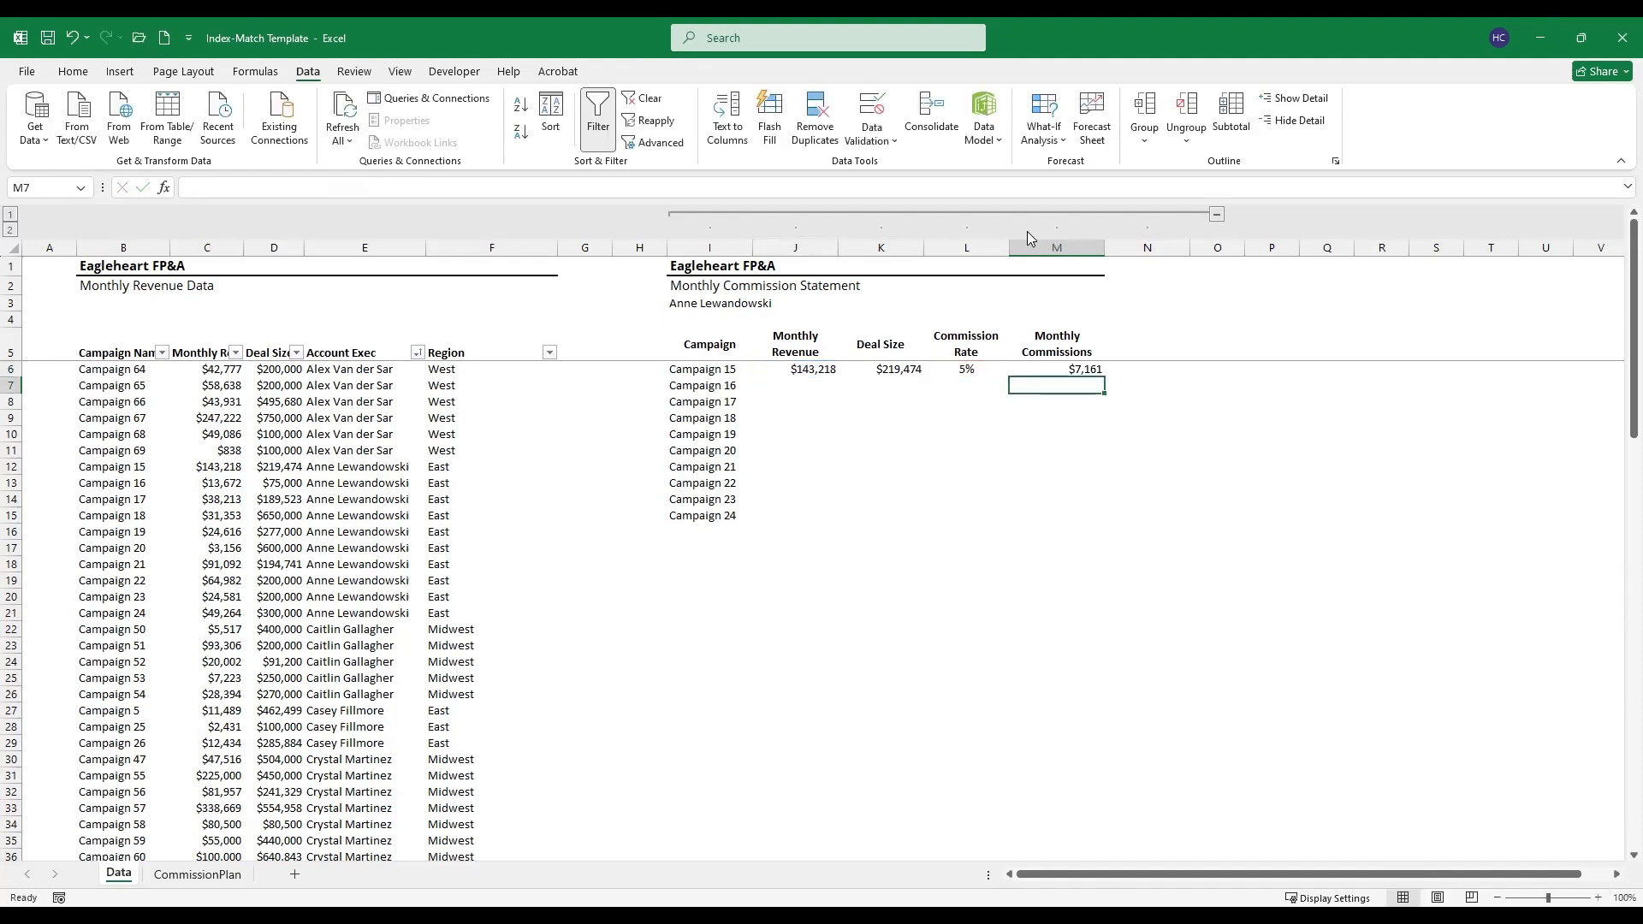
# Step: Fill the formulas in J6:M6 down through row 15 for Campaigns 16 to 24
pyautogui.press('Up')
pyautogui.press('Left')
pyautogui.press('Left')
pyautogui.press('Left')
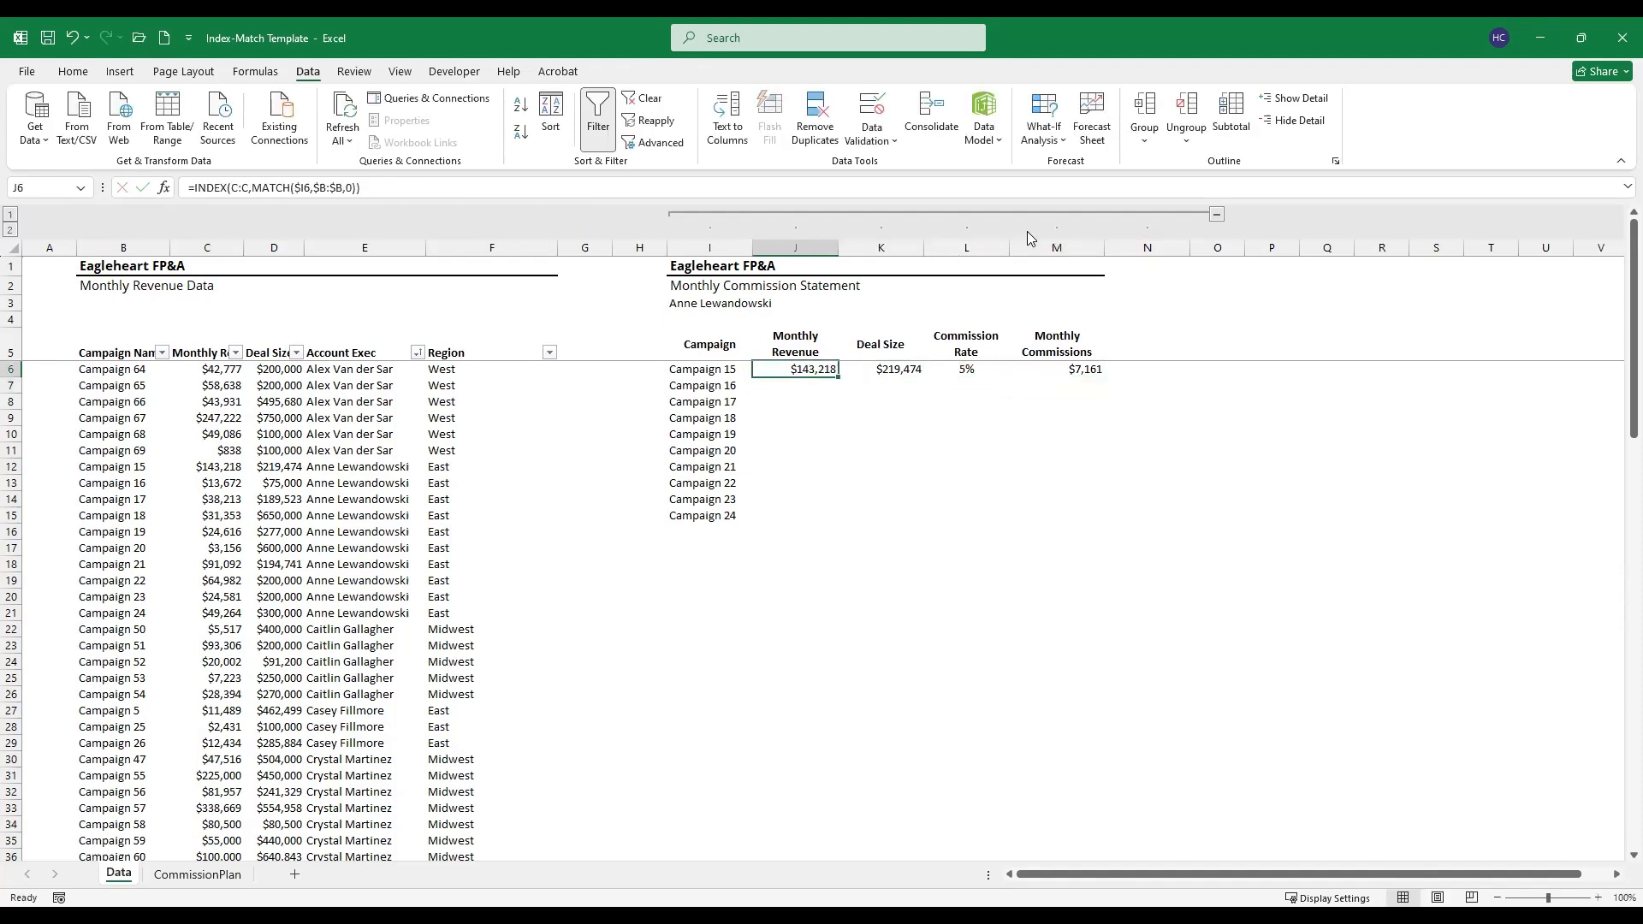
pyautogui.hotkey('shift', 'Right')
pyautogui.hotkey('shift', 'Right')
pyautogui.hotkey('shift', 'Right')
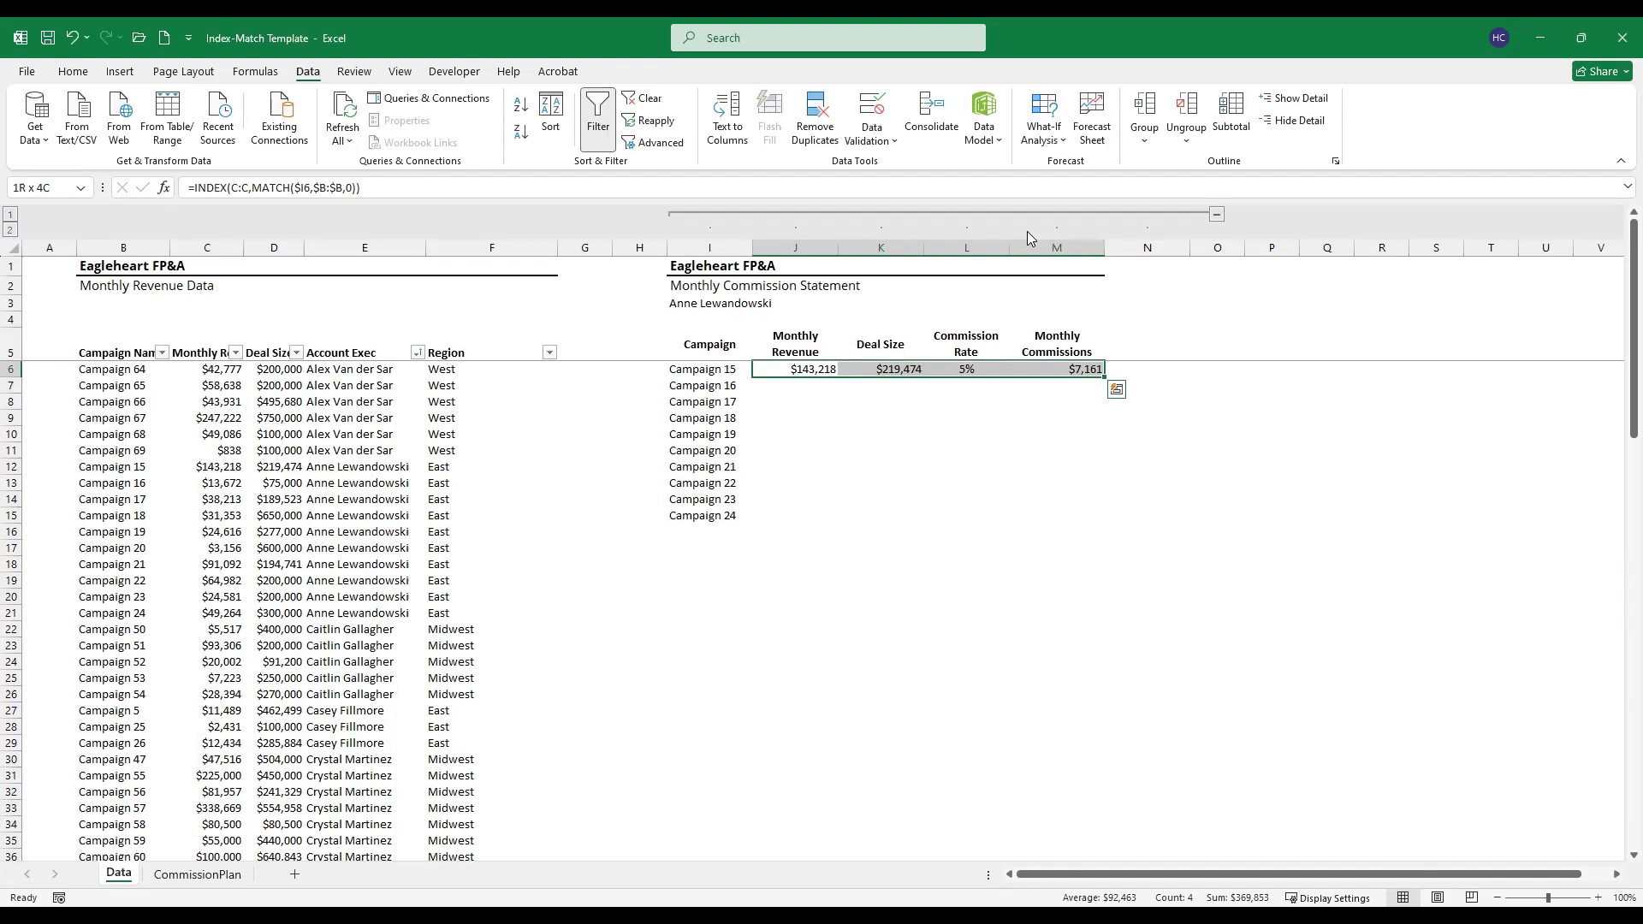
pyautogui.hotkey('shift', 'Down')
pyautogui.hotkey('shift', 'Down')
pyautogui.hotkey('shift', 'Down')
pyautogui.hotkey('shift', 'Down')
pyautogui.hotkey('shift', 'Down')
pyautogui.hotkey('shift', 'Down')
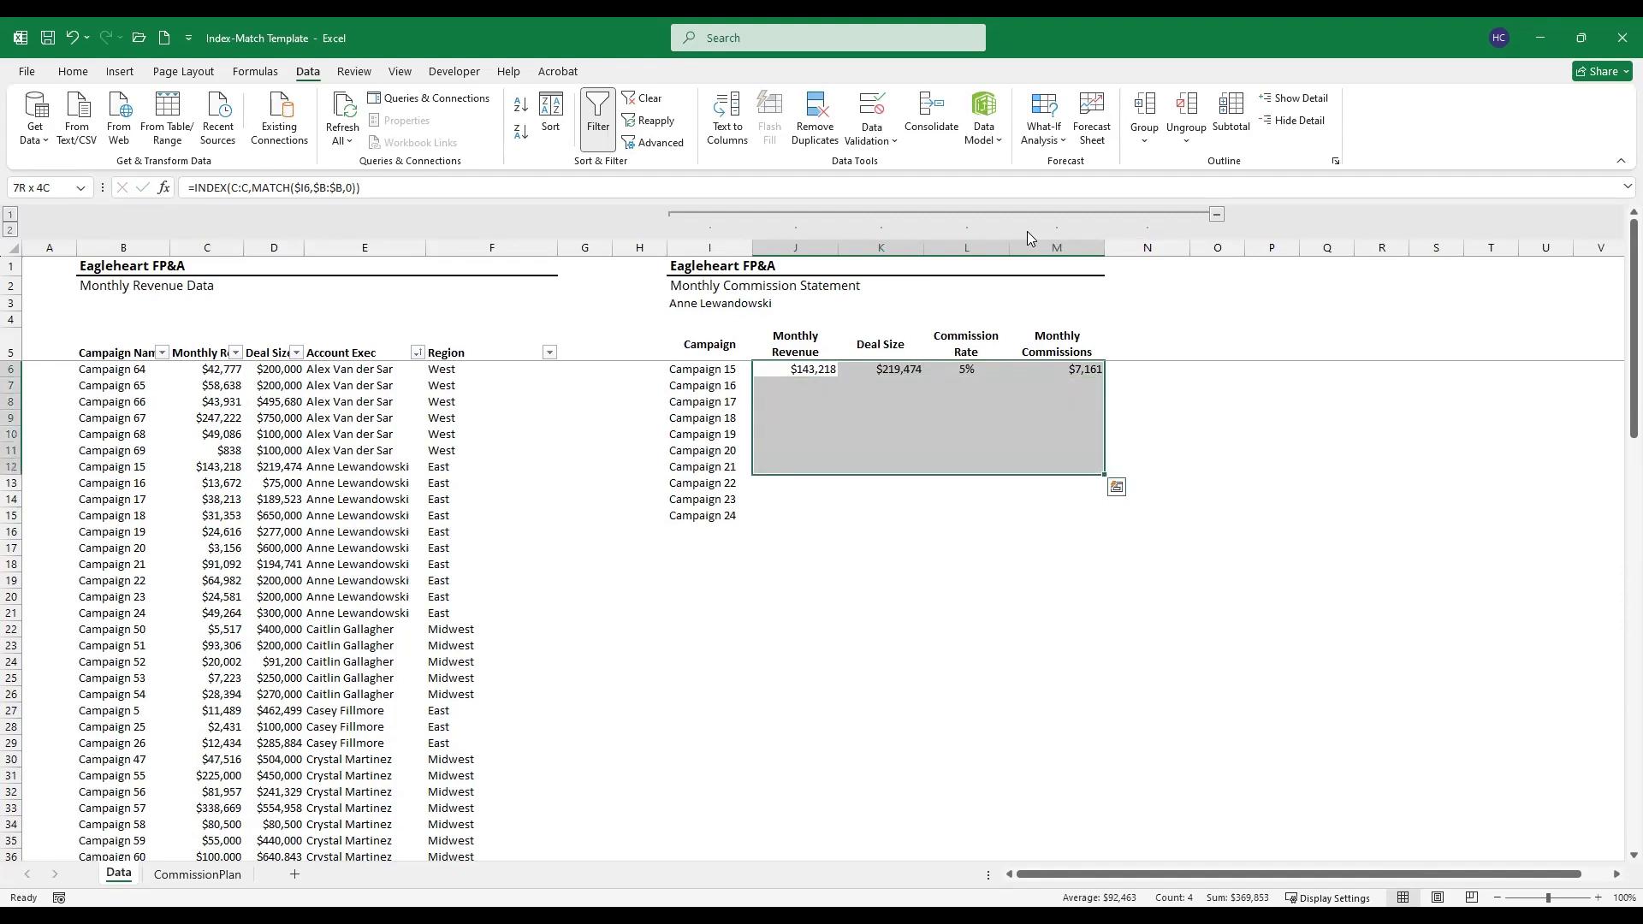
pyautogui.hotkey('shift', 'Down')
pyautogui.hotkey('shift', 'Down')
pyautogui.hotkey('shift', 'Down')
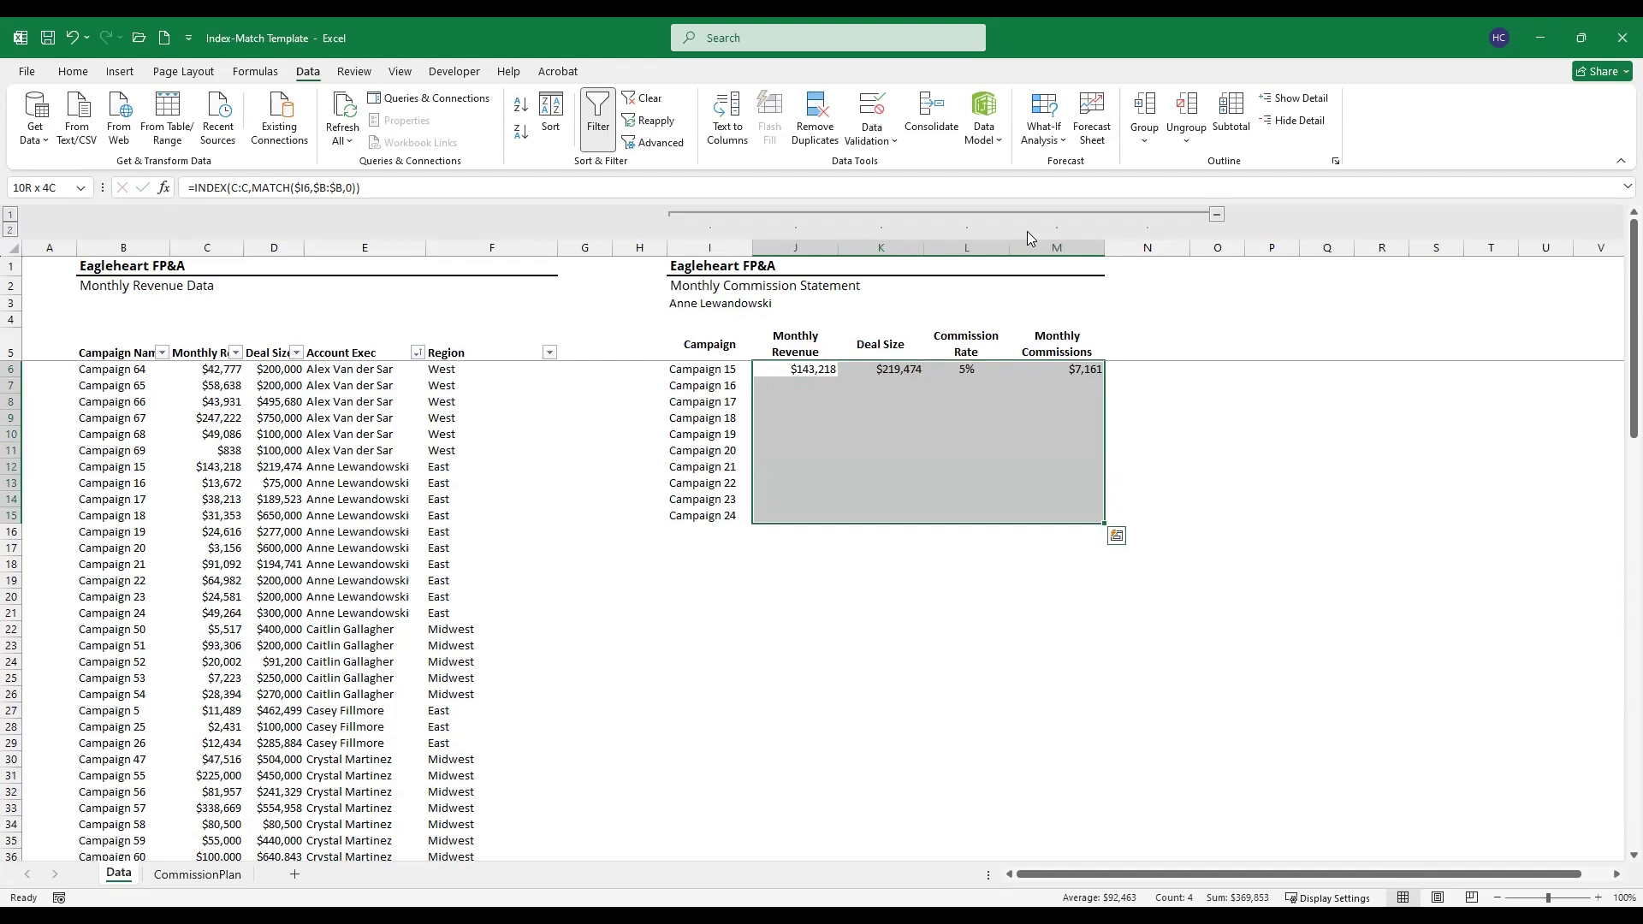
pyautogui.hotkey('ctrl', 'd')
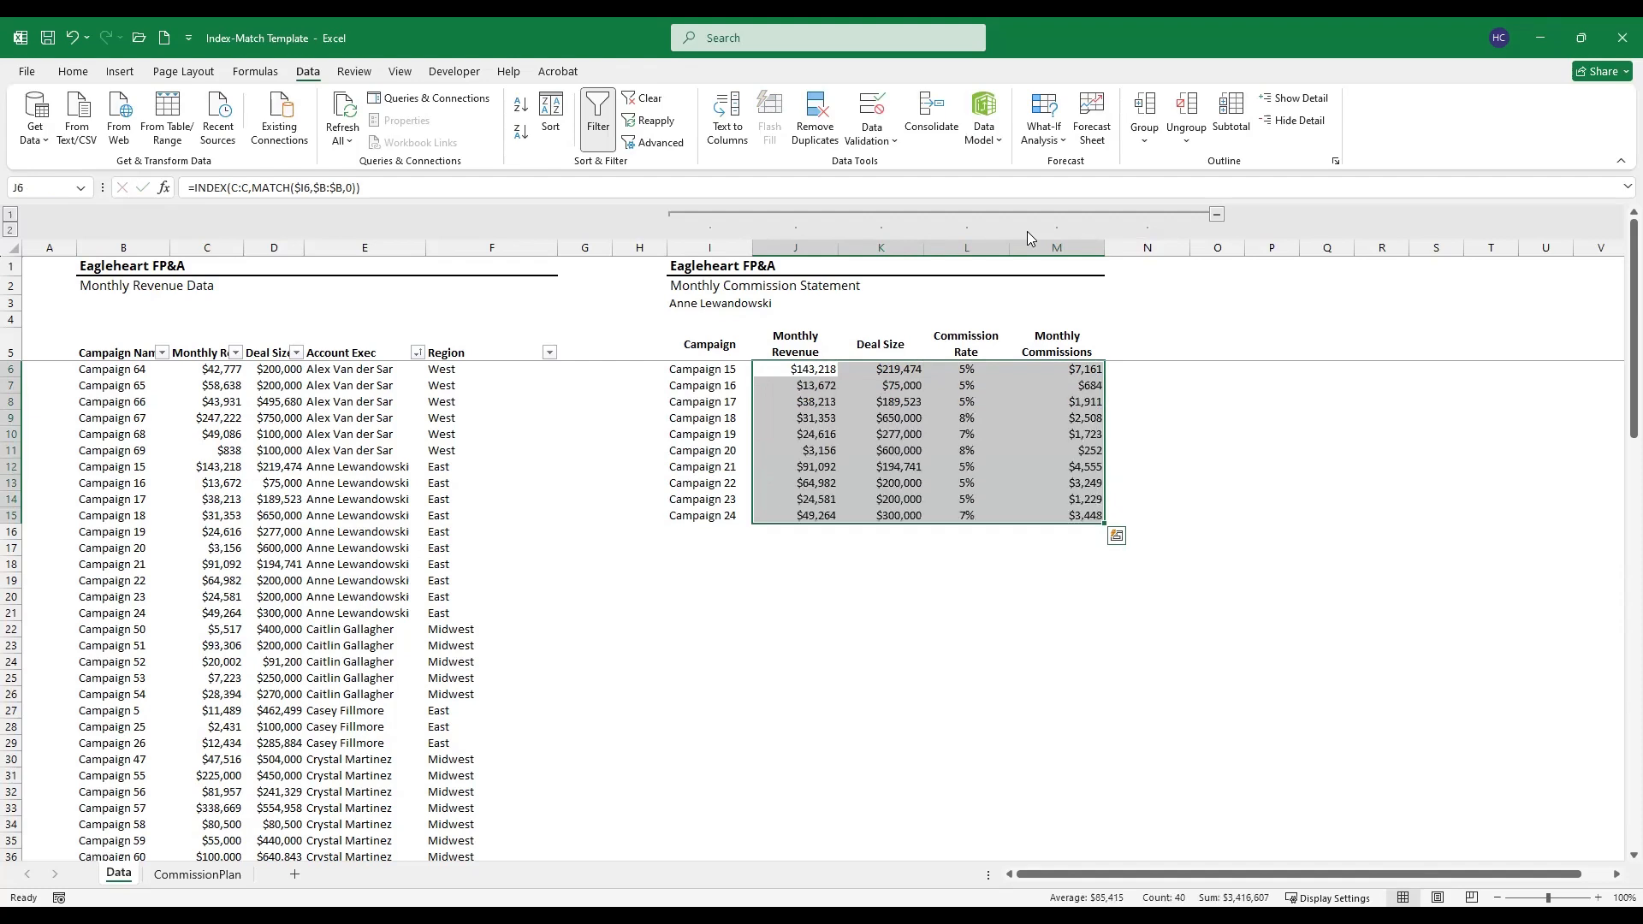
# Step: Total the Monthly Commissions column in M16 with the formula =SUM(M6:M15)
pyautogui.press('Left')
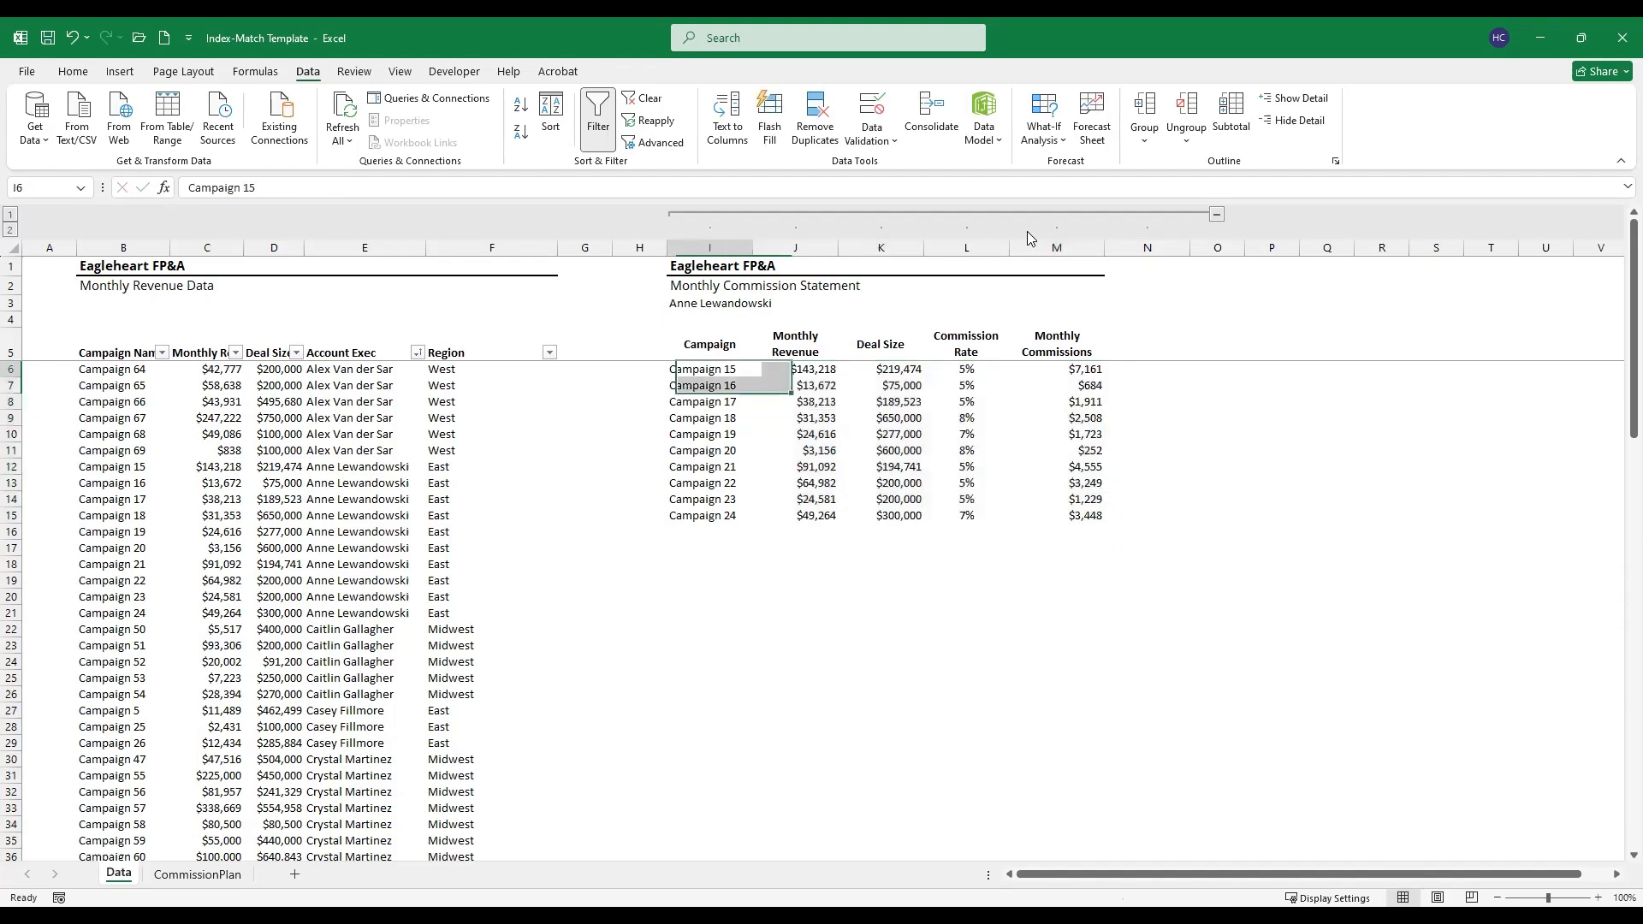
pyautogui.press('Right')
pyautogui.press('Right')
pyautogui.press('Right')
pyautogui.press('Right')
pyautogui.hotkey('ctrl', 'Down')
pyautogui.press('Down')
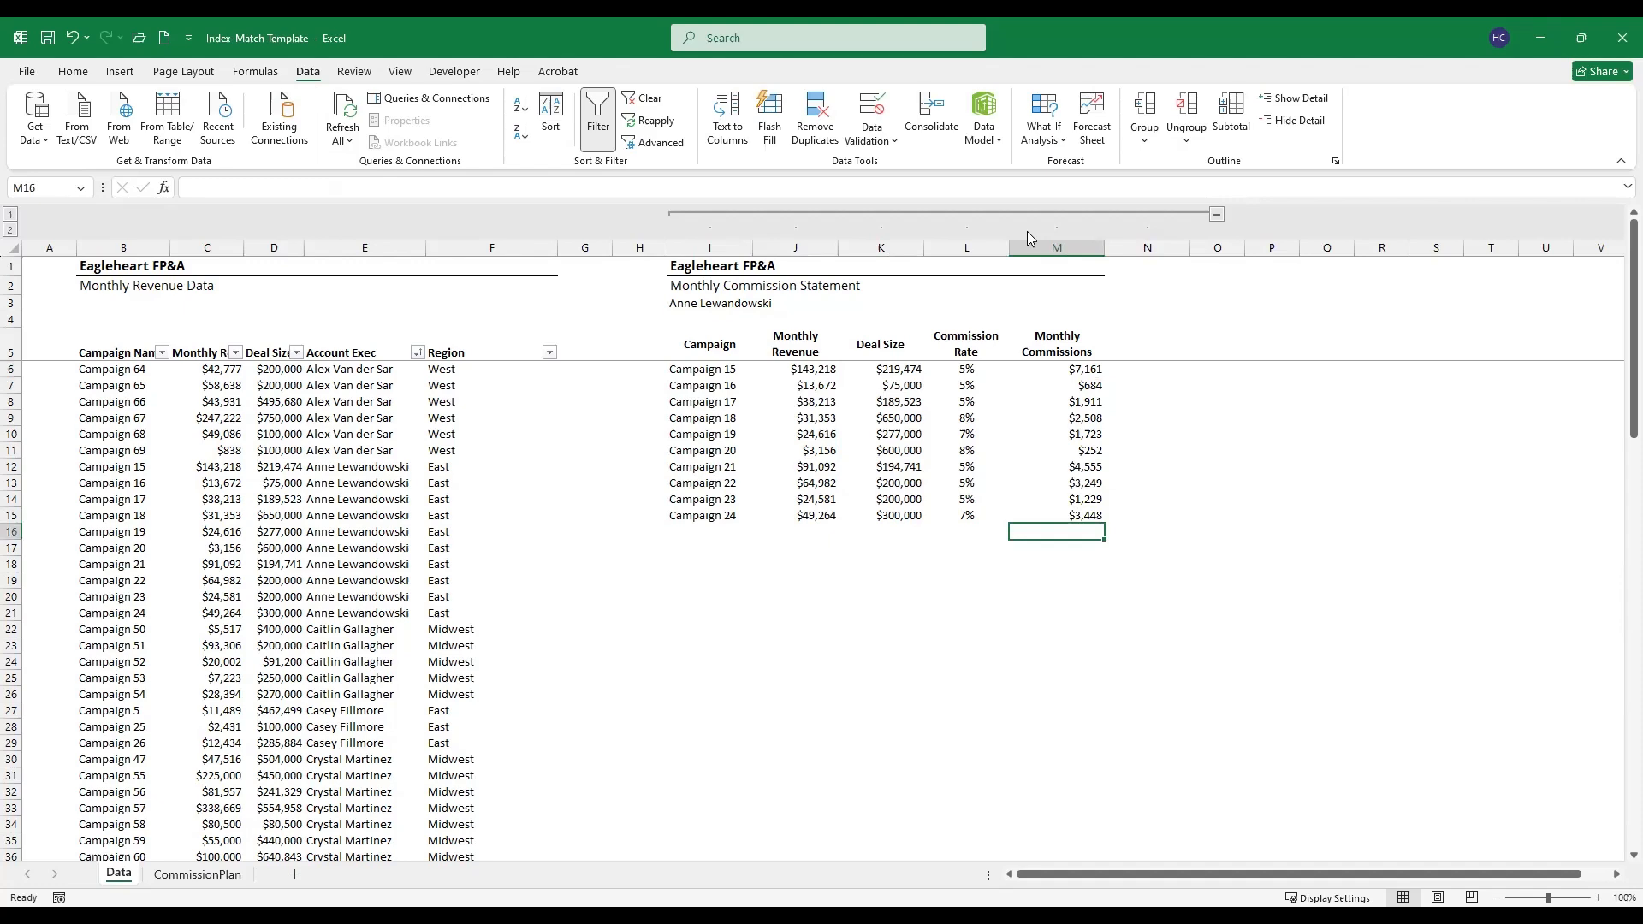
pyautogui.press('alt')
pyautogui.press('Escape')
pyautogui.hotkey('alt', '=')
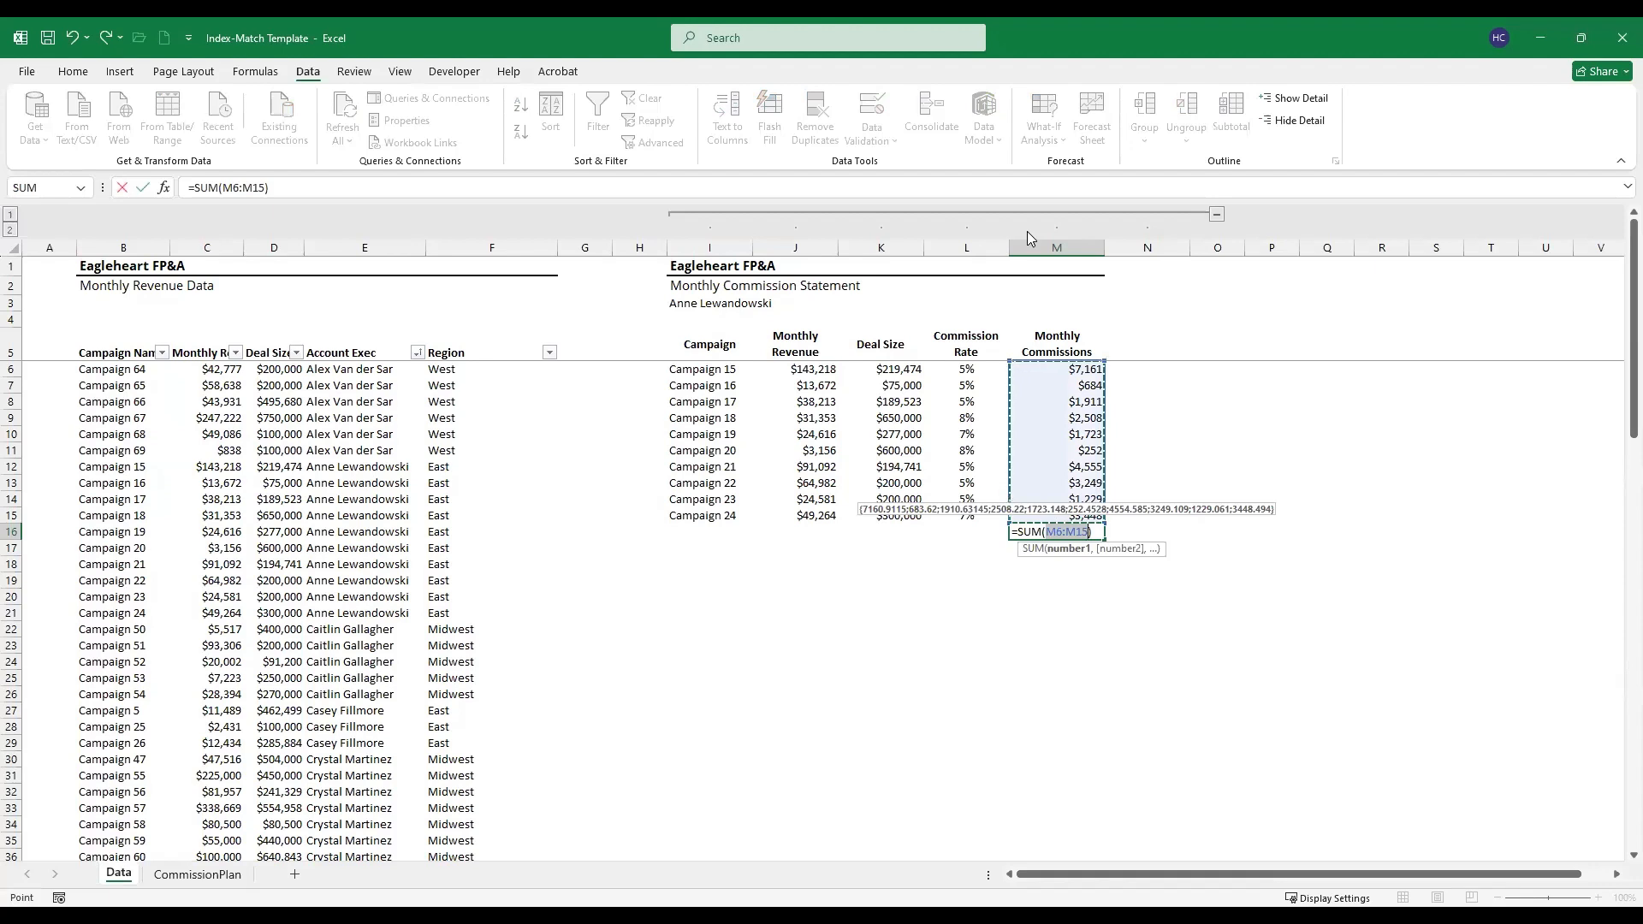
pyautogui.press('Return')
pyautogui.press('Up')
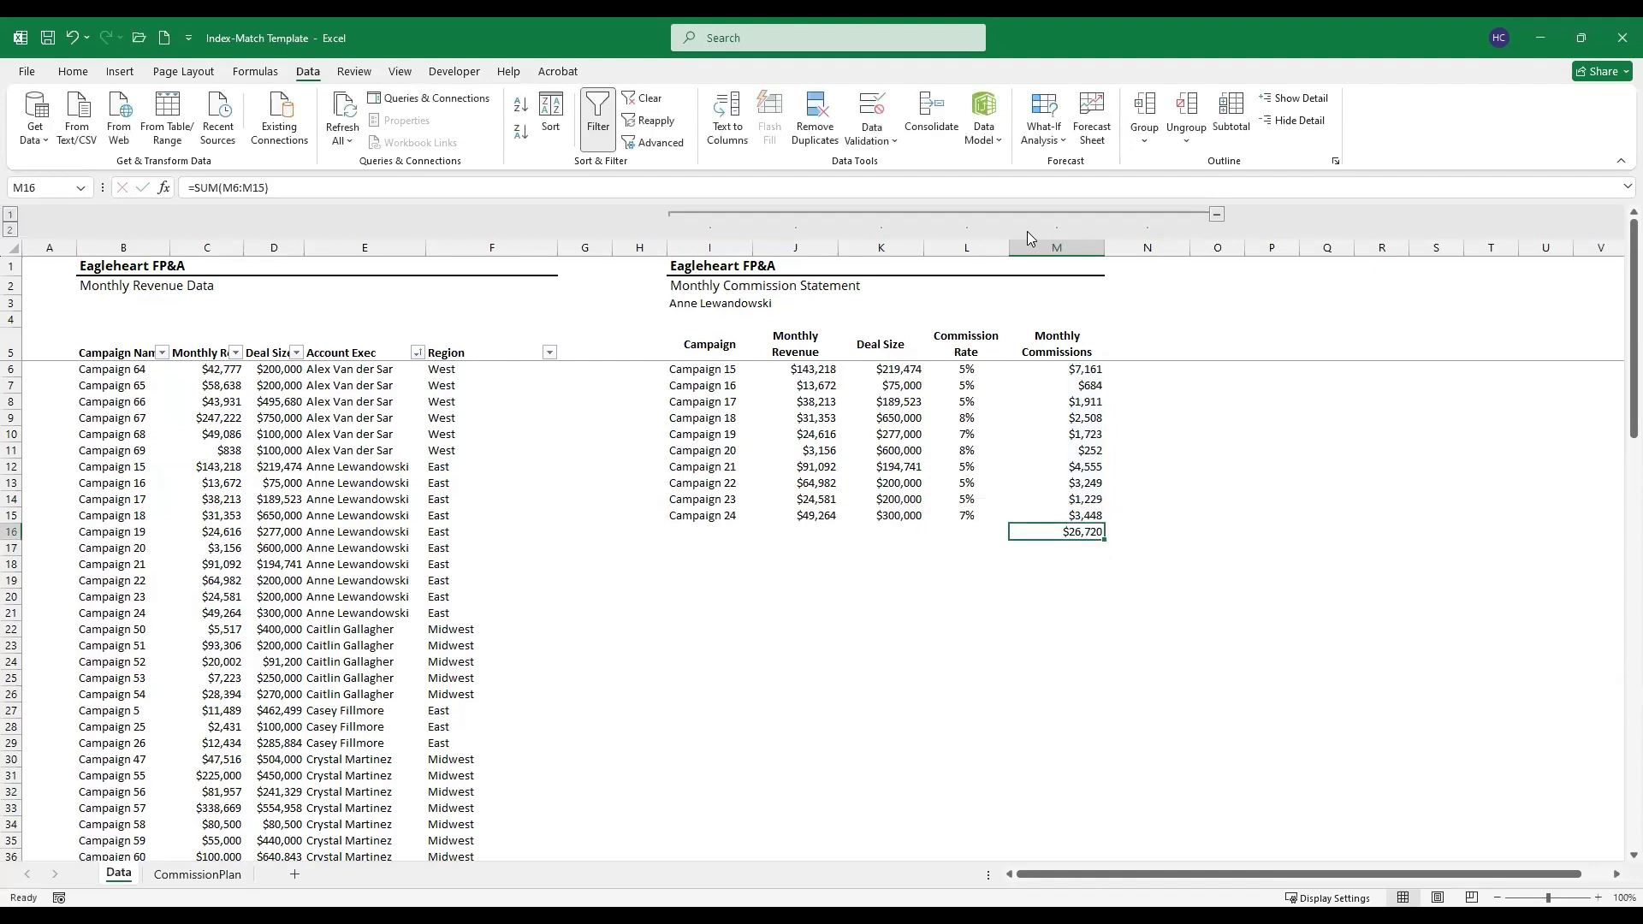
# Step: Add a top border to the commissions total cell M16
pyautogui.click(72, 71)
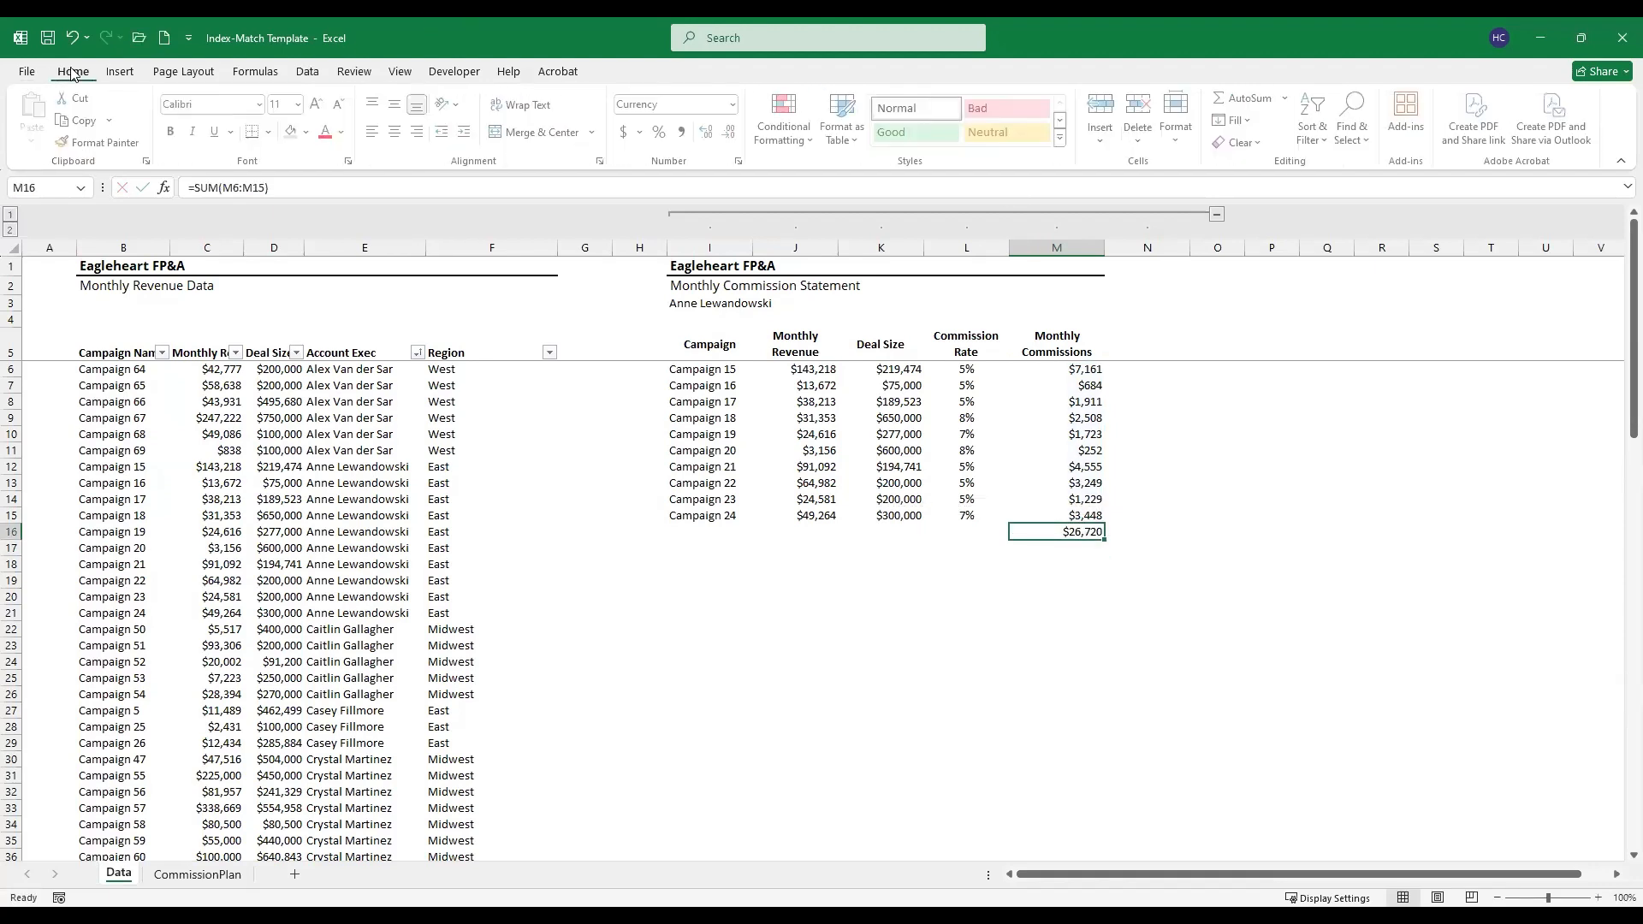
pyautogui.click(271, 133)
pyautogui.click(308, 206)
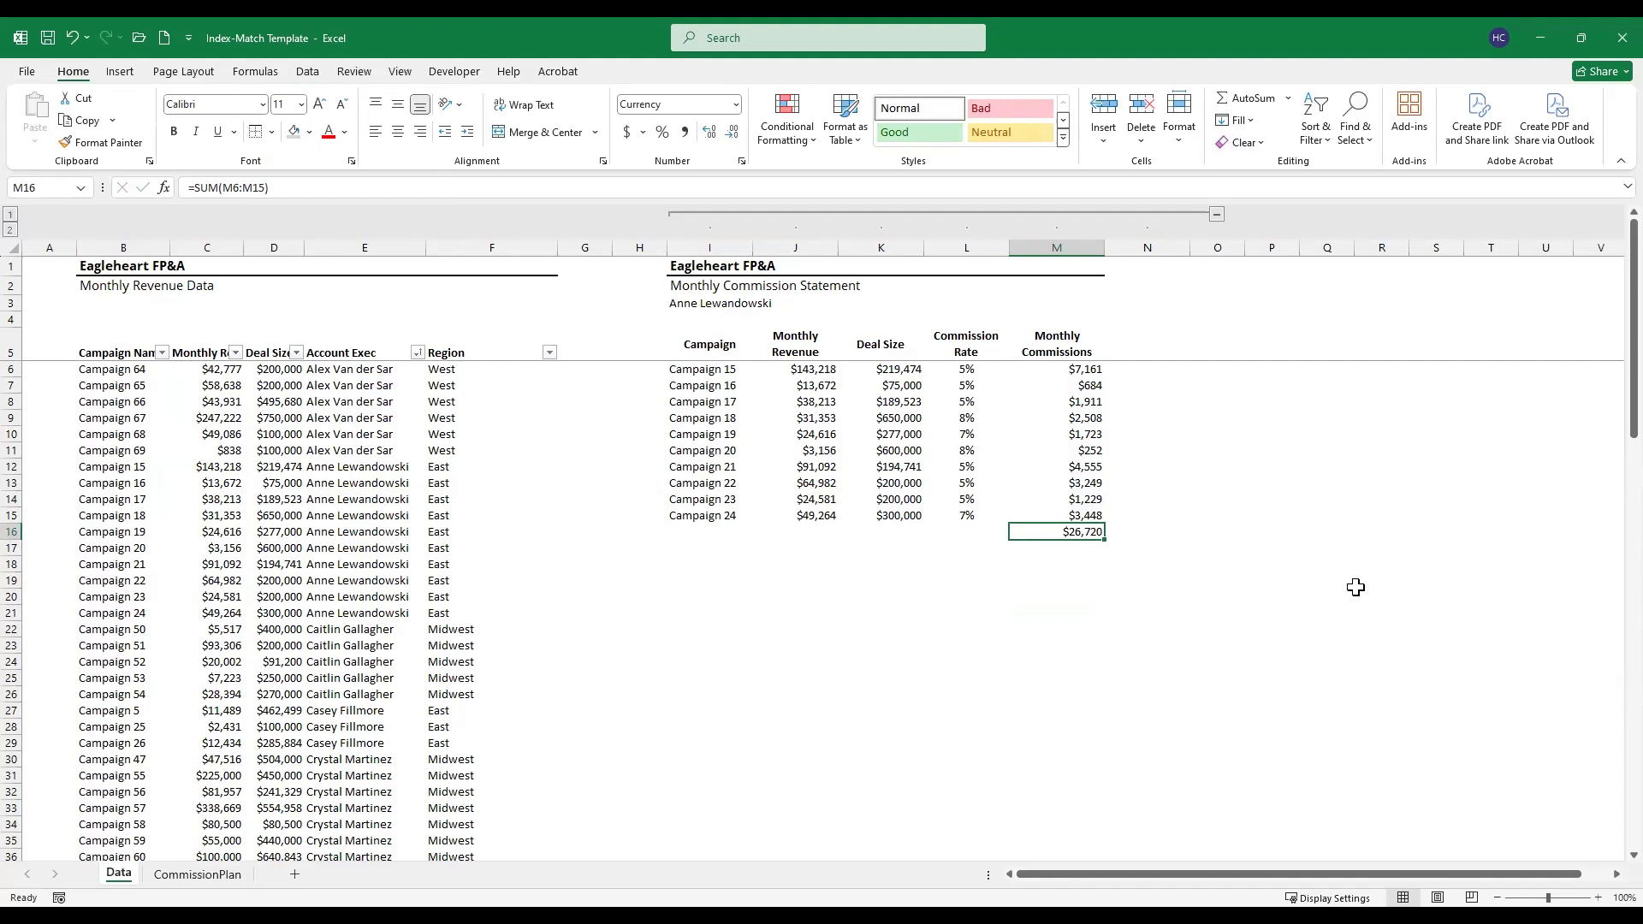
# Step: Review the manually entered campaign names in the Campaign column of the commission statement
pyautogui.press('Left')
pyautogui.press('Left')
pyautogui.press('Left')
pyautogui.press('Up')
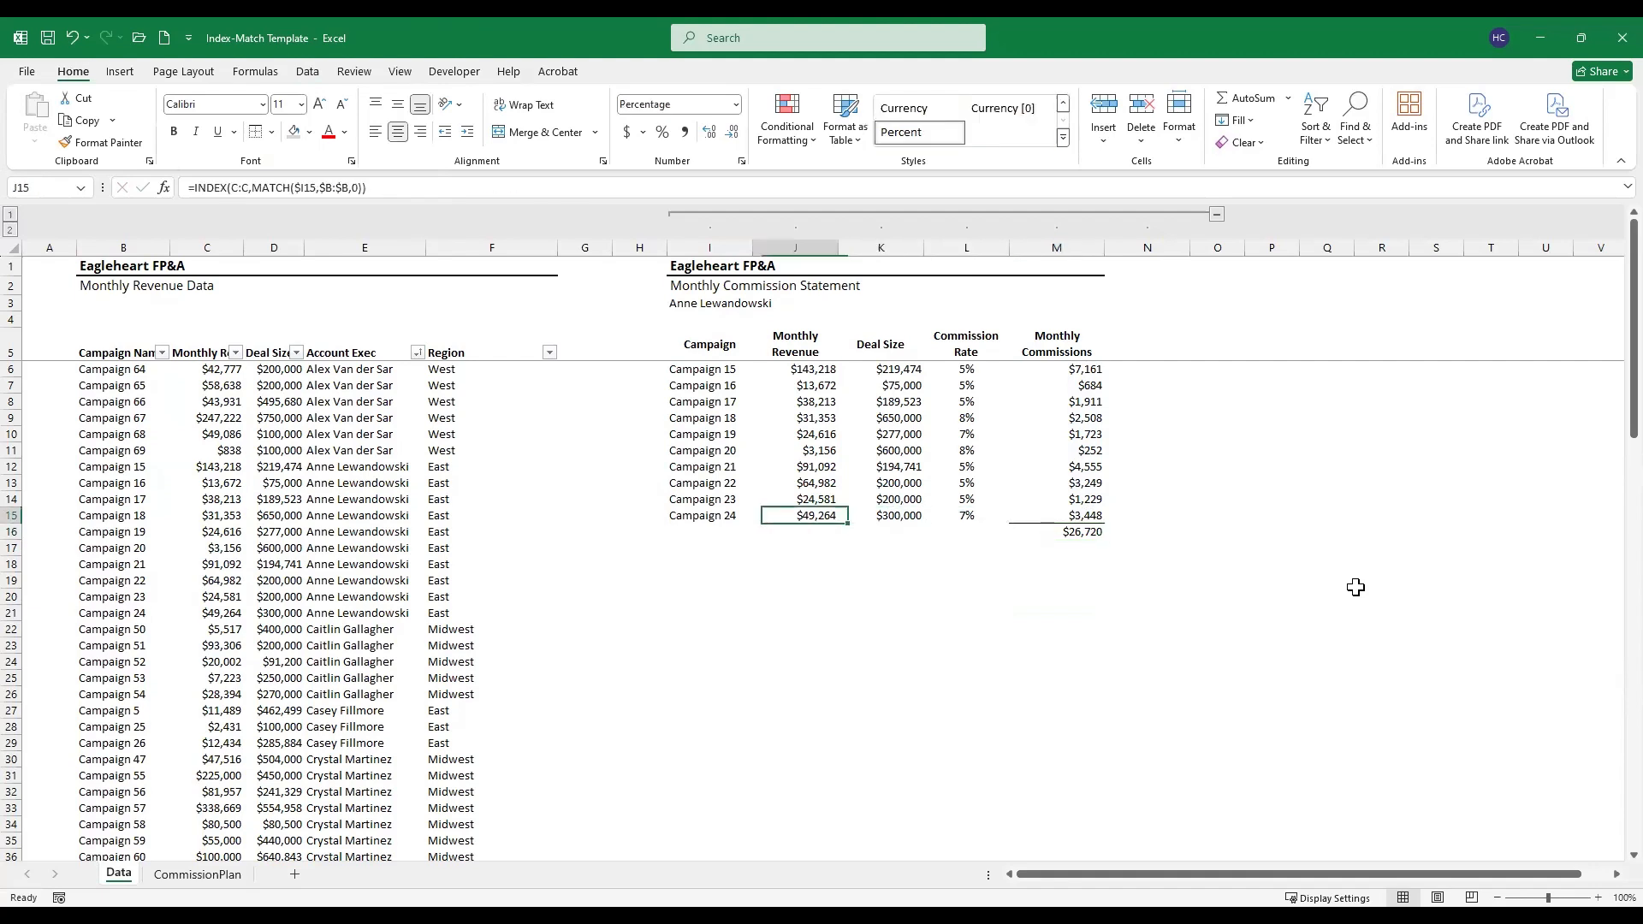
pyautogui.press('Left')
pyautogui.press('Up')
pyautogui.press('Up')
pyautogui.press('Up')
pyautogui.press('Up')
pyautogui.press('Up')
pyautogui.press('Up')
pyautogui.press('Up')
pyautogui.press('Up')
pyautogui.press('Up')
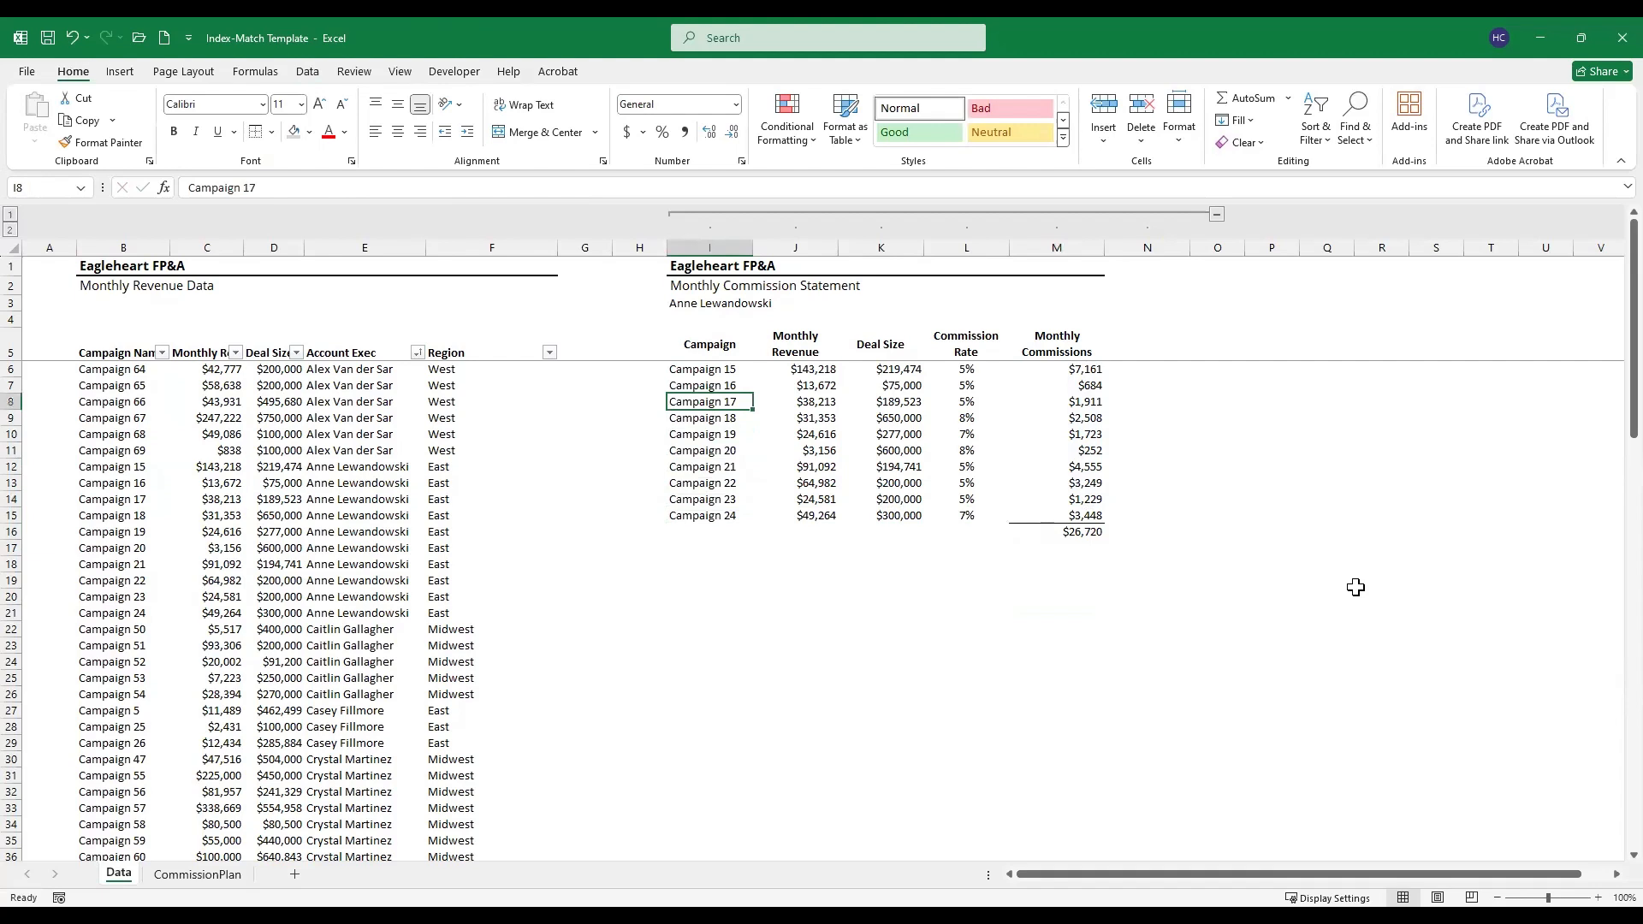
pyautogui.press('Down')
pyautogui.press('Down')
pyautogui.press('Right')
pyautogui.press('Left')
pyautogui.press('Down')
pyautogui.press('Down')
pyautogui.press('Down')
pyautogui.press('Down')
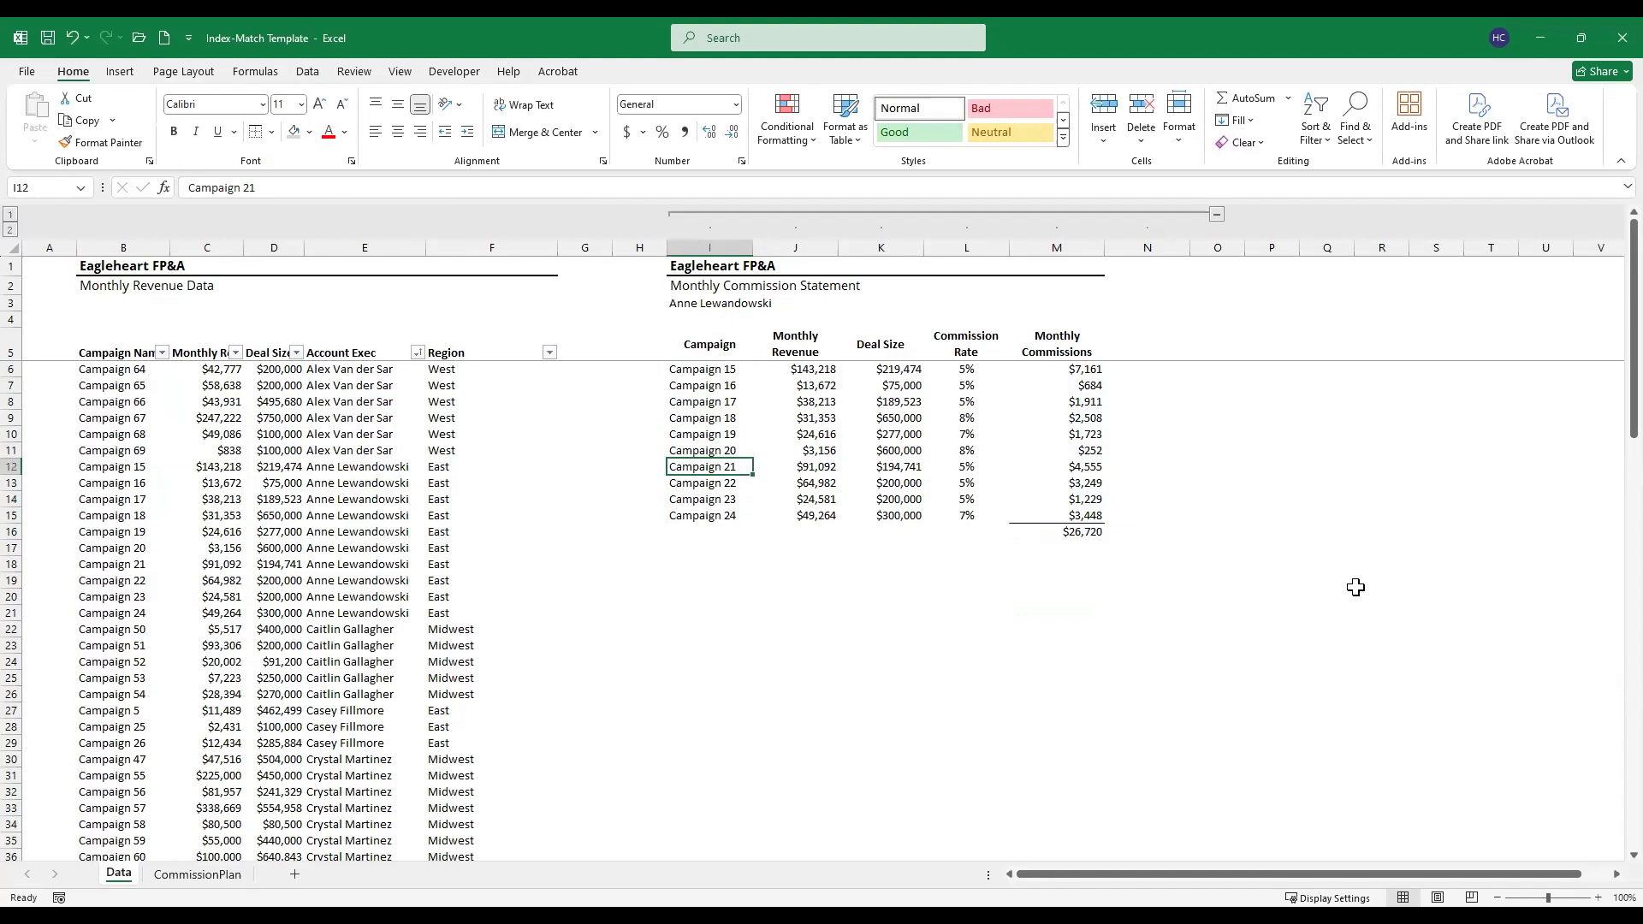
# Step: Delete the campaign names in I6:I15 of the commission statement
pyautogui.press('Up')
pyautogui.press('Up')
pyautogui.press('Up')
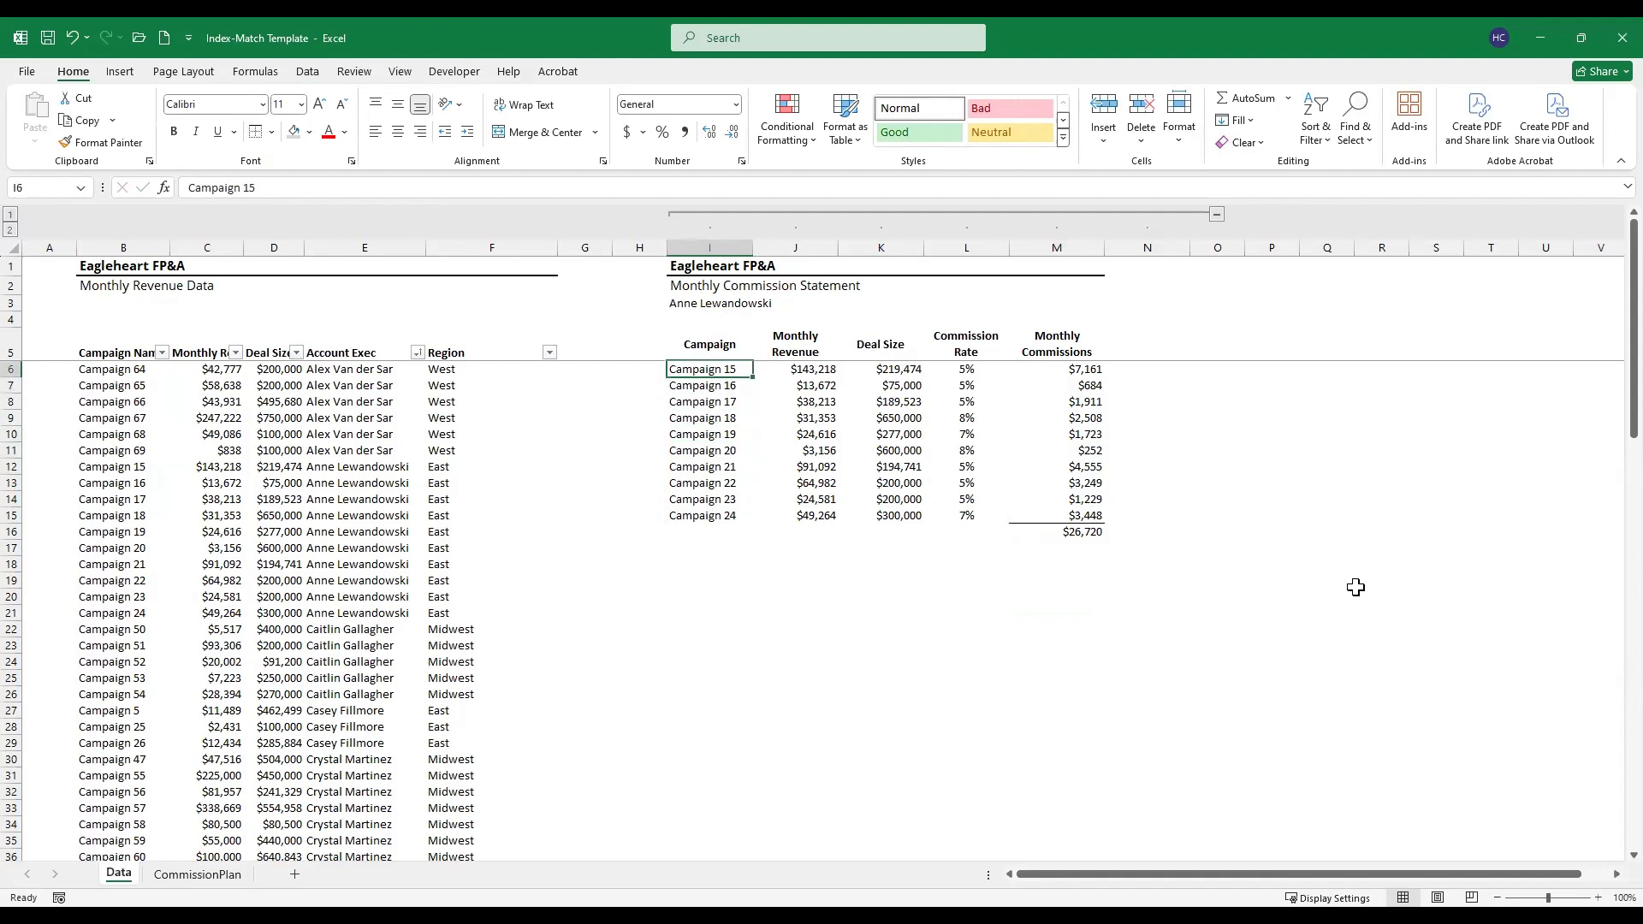
pyautogui.hotkey('ctrl', 'shift', 'Down')
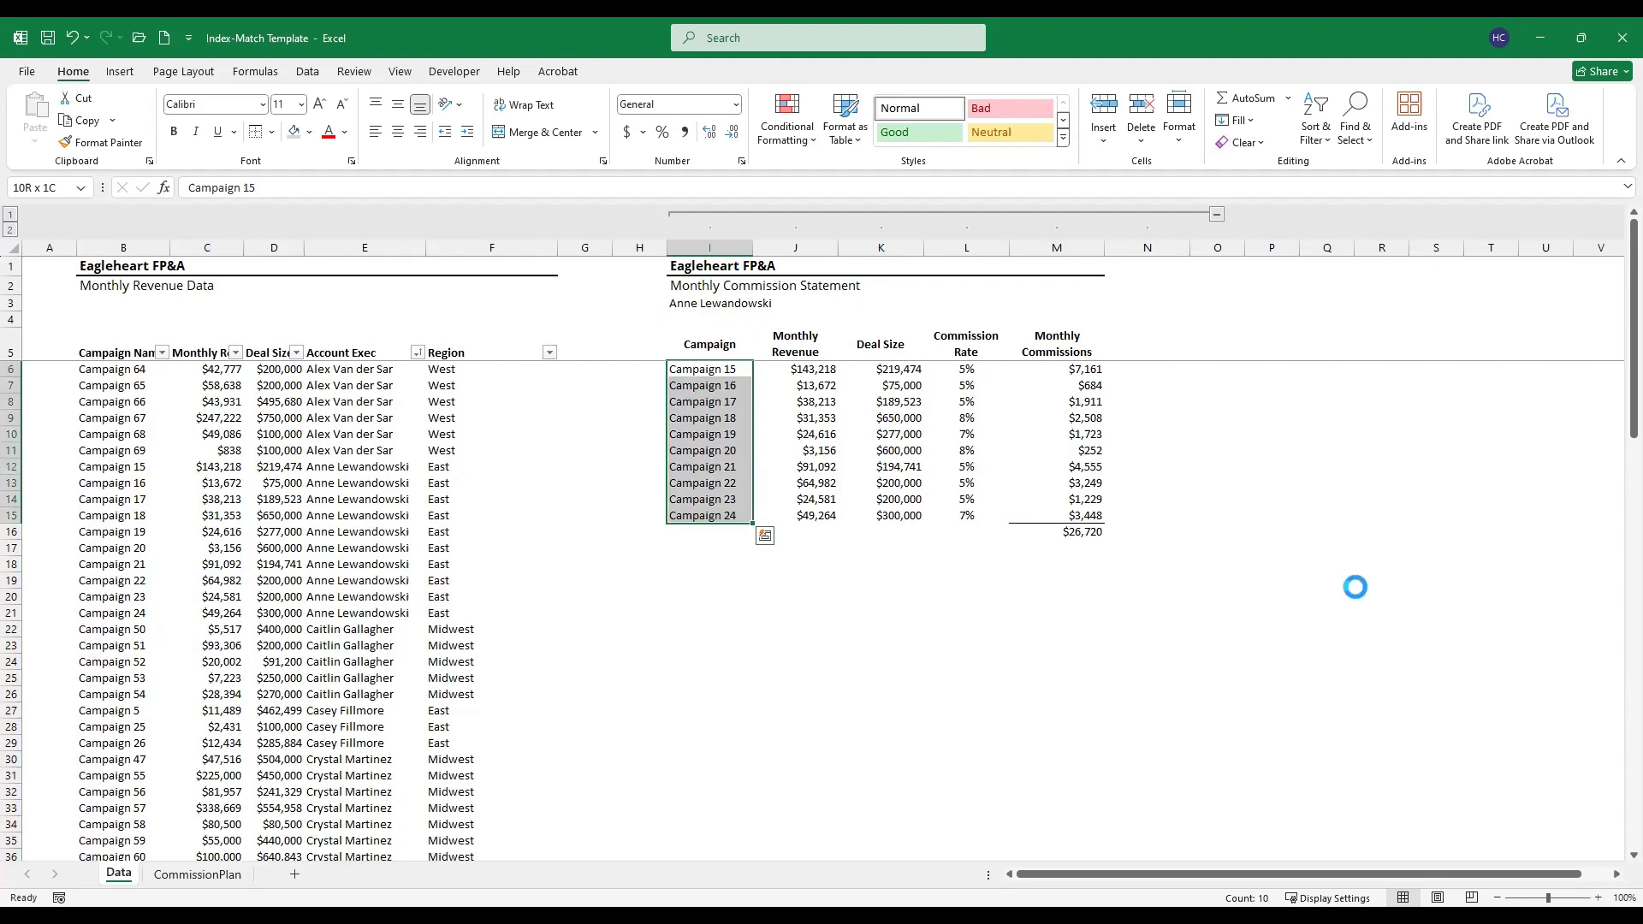
pyautogui.press('Delete')
pyautogui.press('Up')
pyautogui.press('Down')
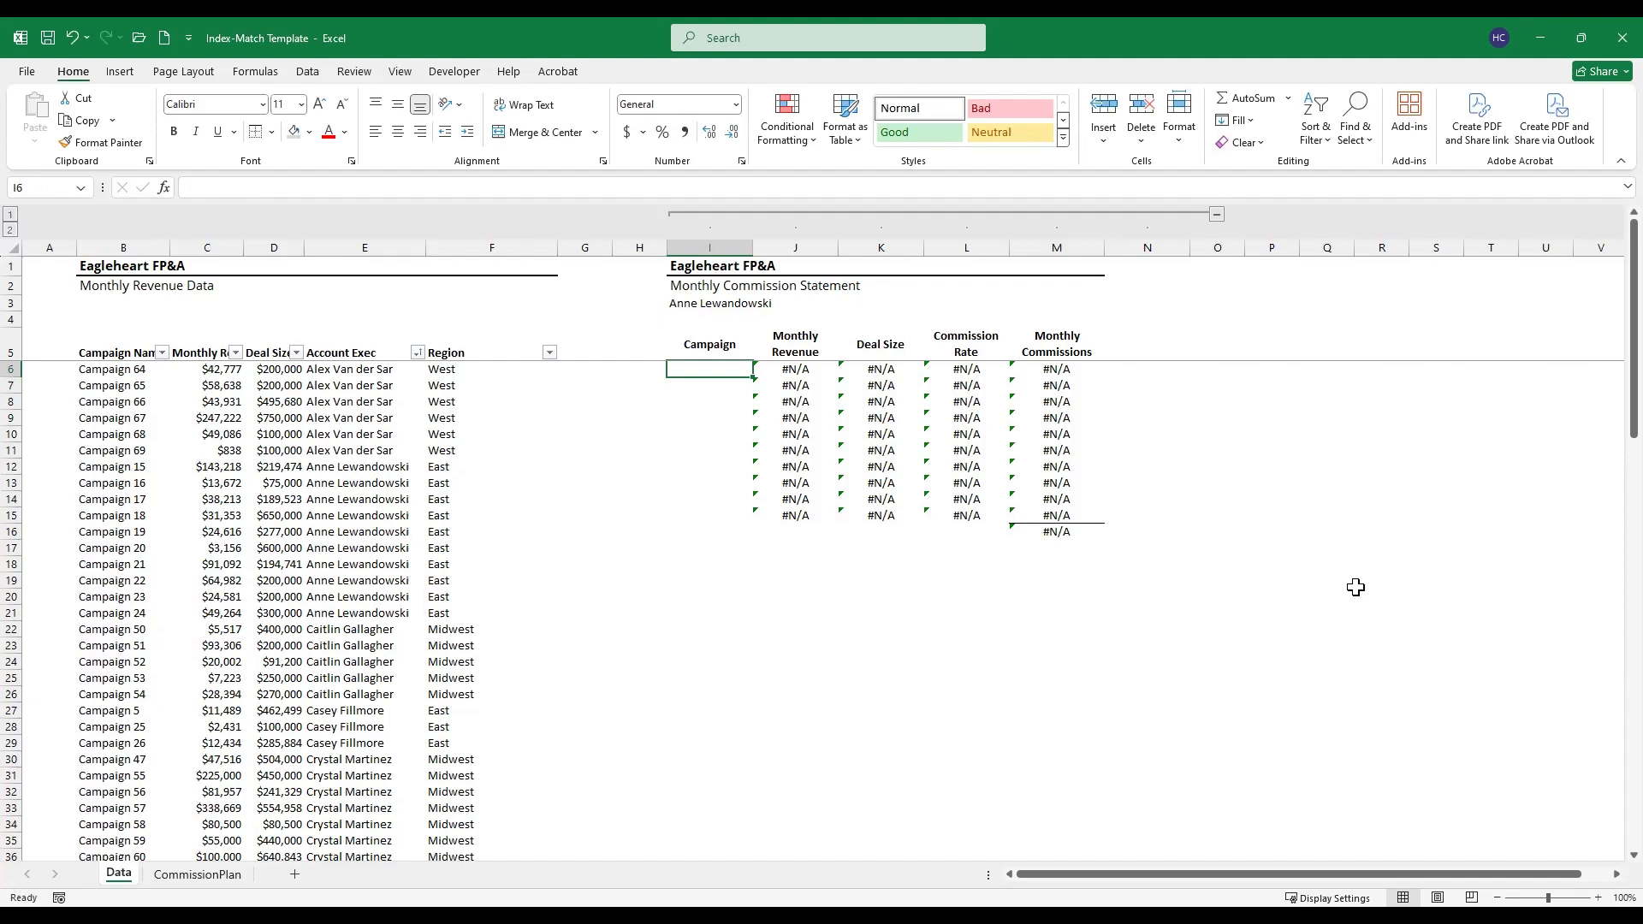
# Step: Start an INDEX formula in Campaign cell I6 with the Campaign Name column B:B as its array
pyautogui.write('=')
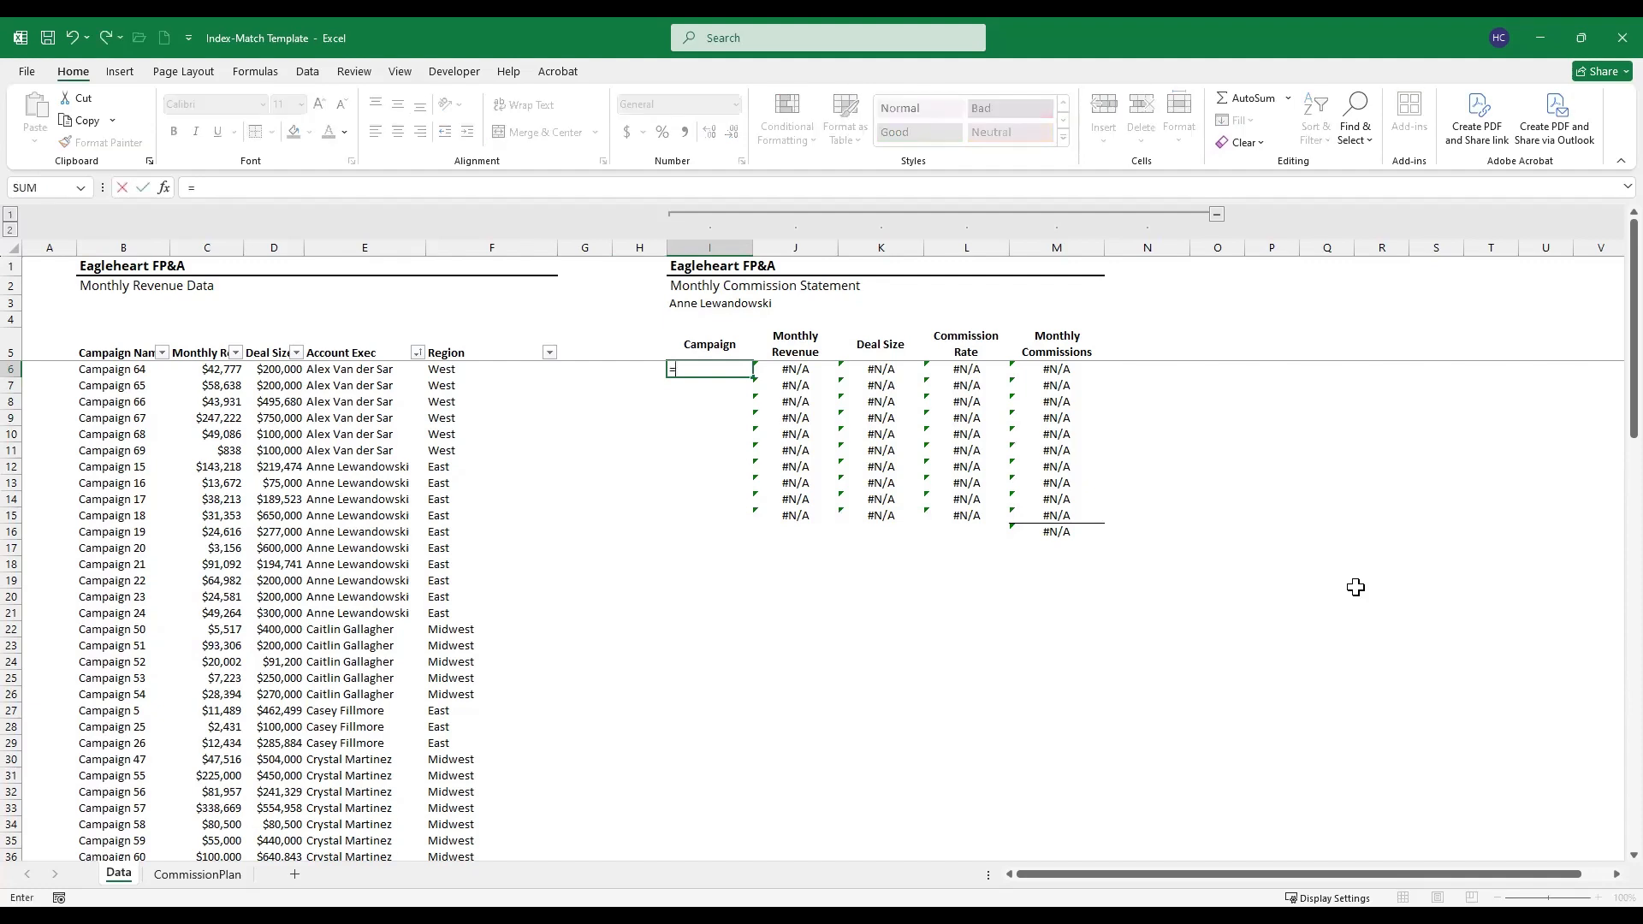
pyautogui.write('ind')
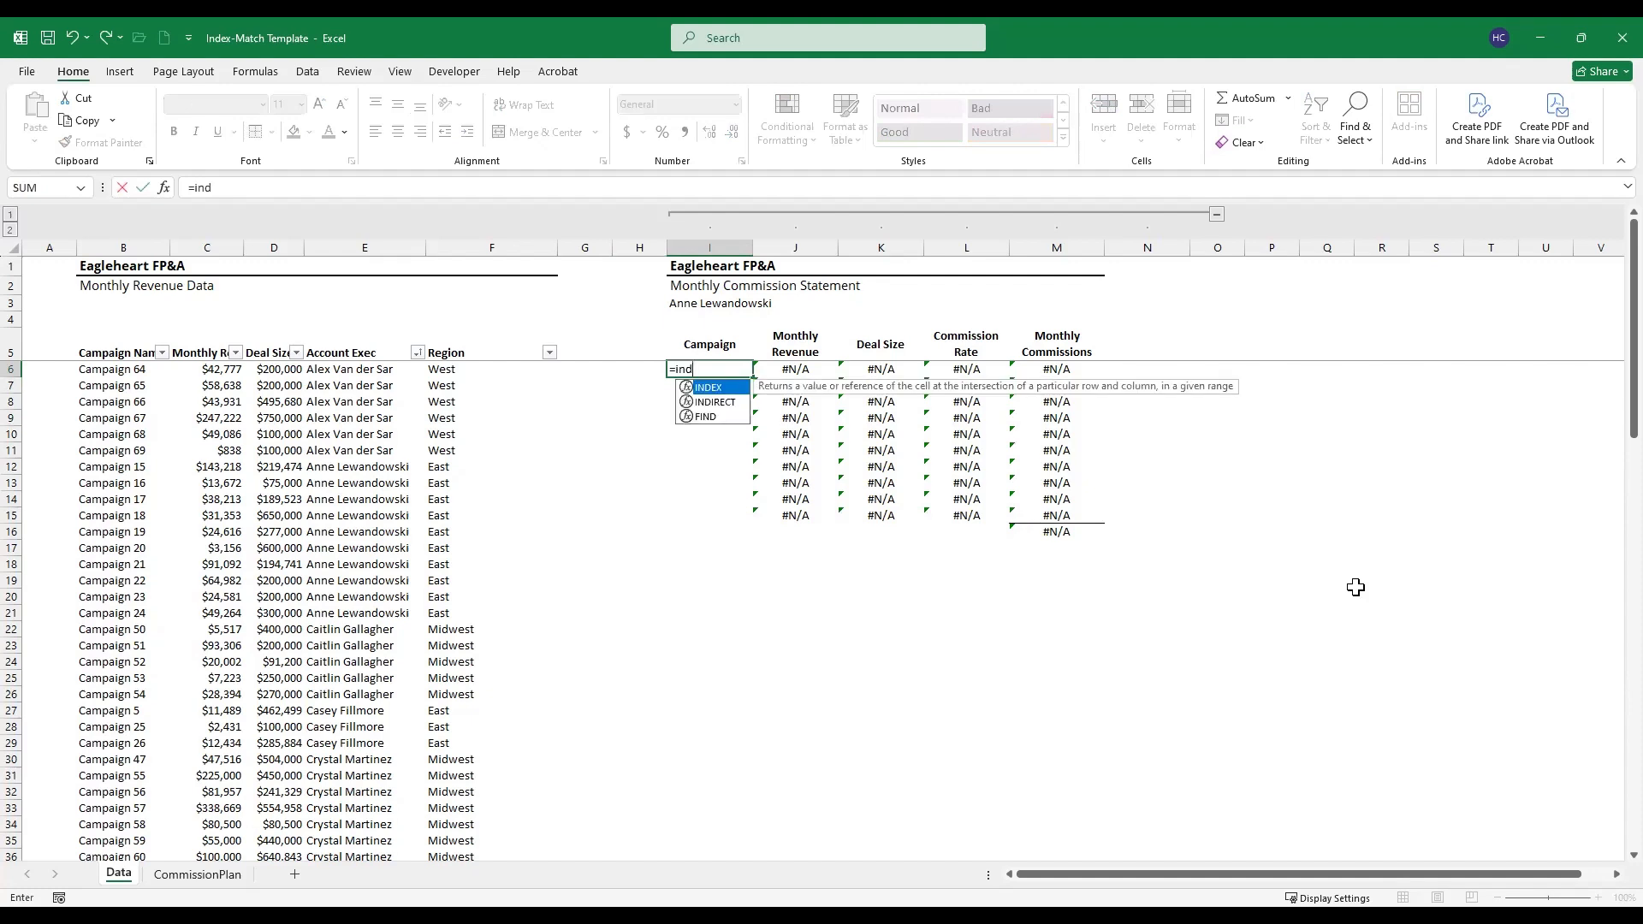
pyautogui.press('Tab')
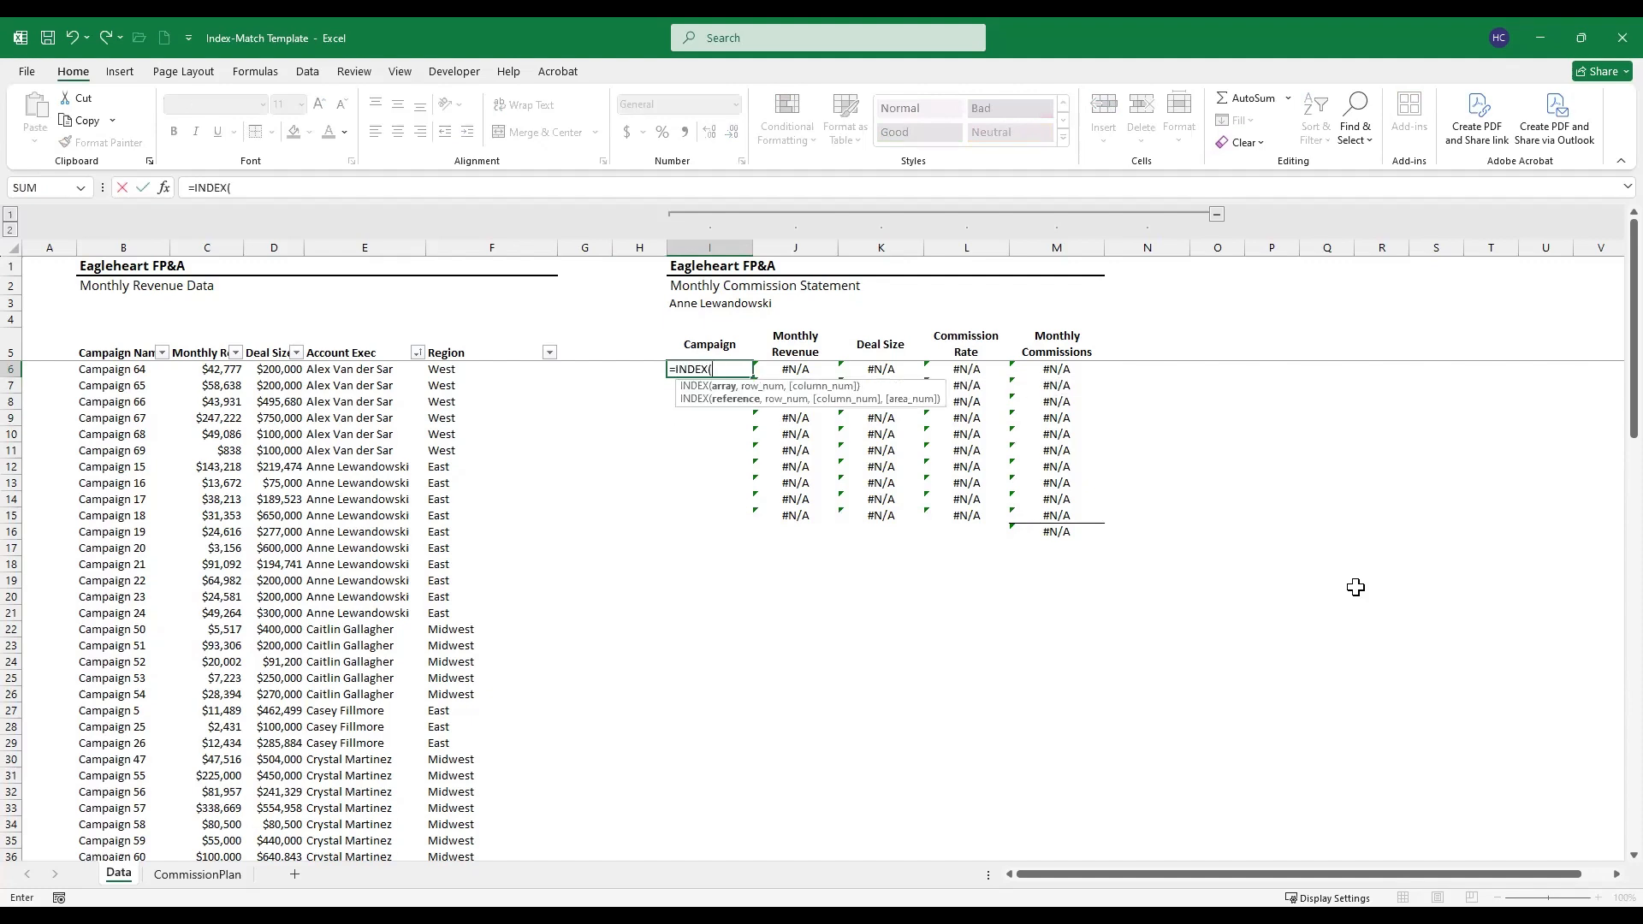
pyautogui.press('Left')
pyautogui.press('Left')
pyautogui.press('Left')
pyautogui.press('Left')
pyautogui.press('Left')
pyautogui.press('Left')
pyautogui.press('Left')
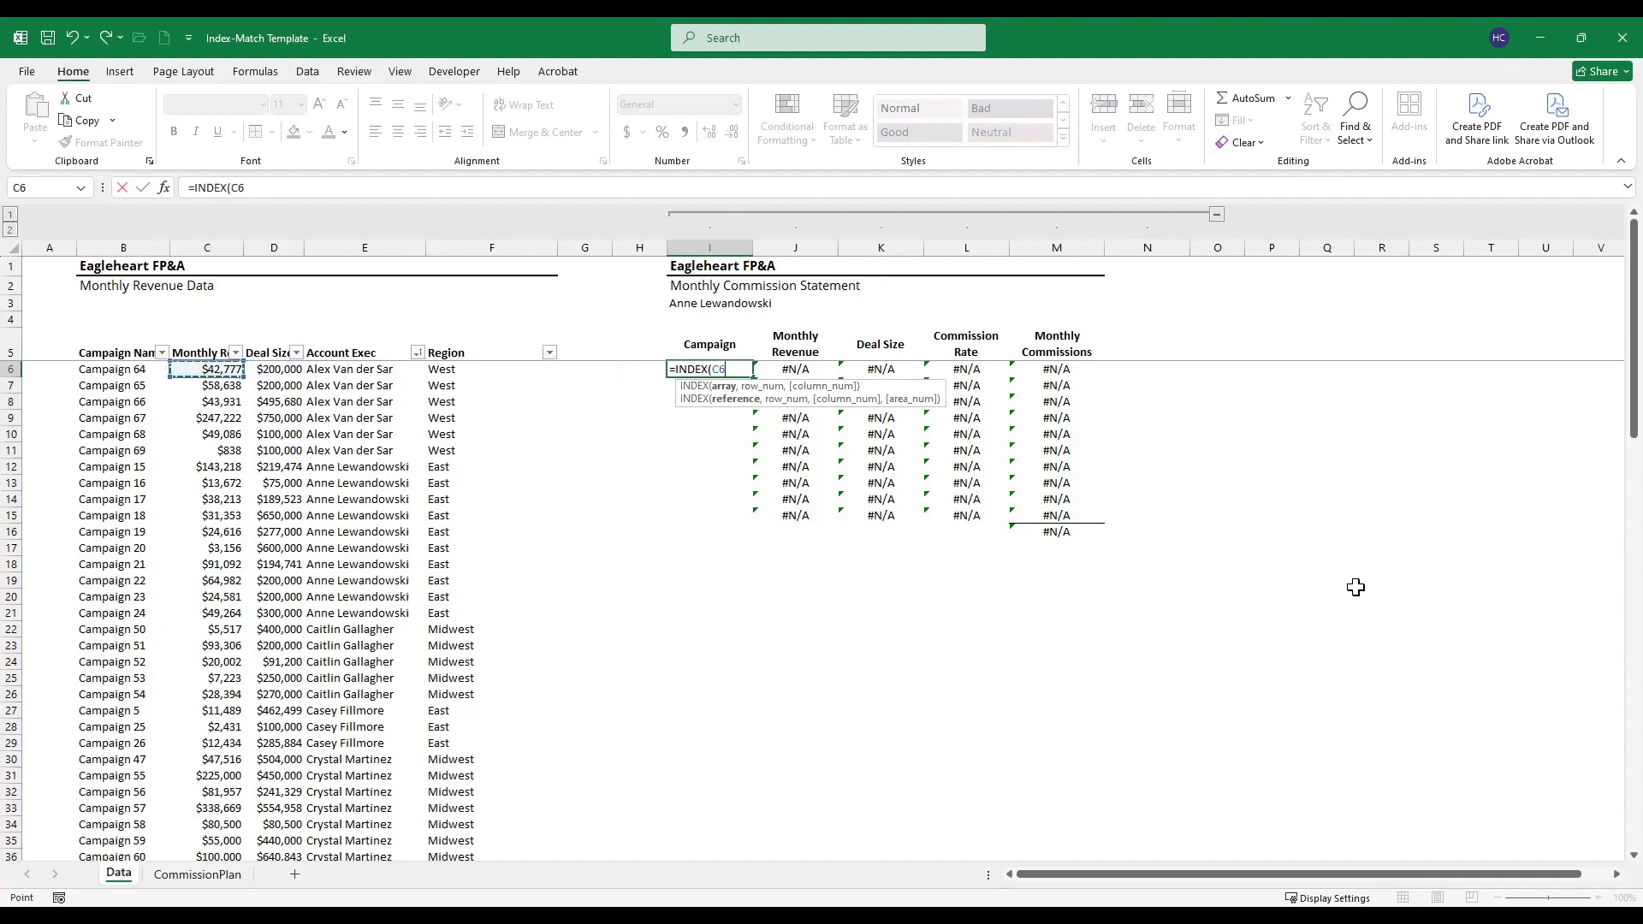
pyautogui.hotkey('ctrl', 'space')
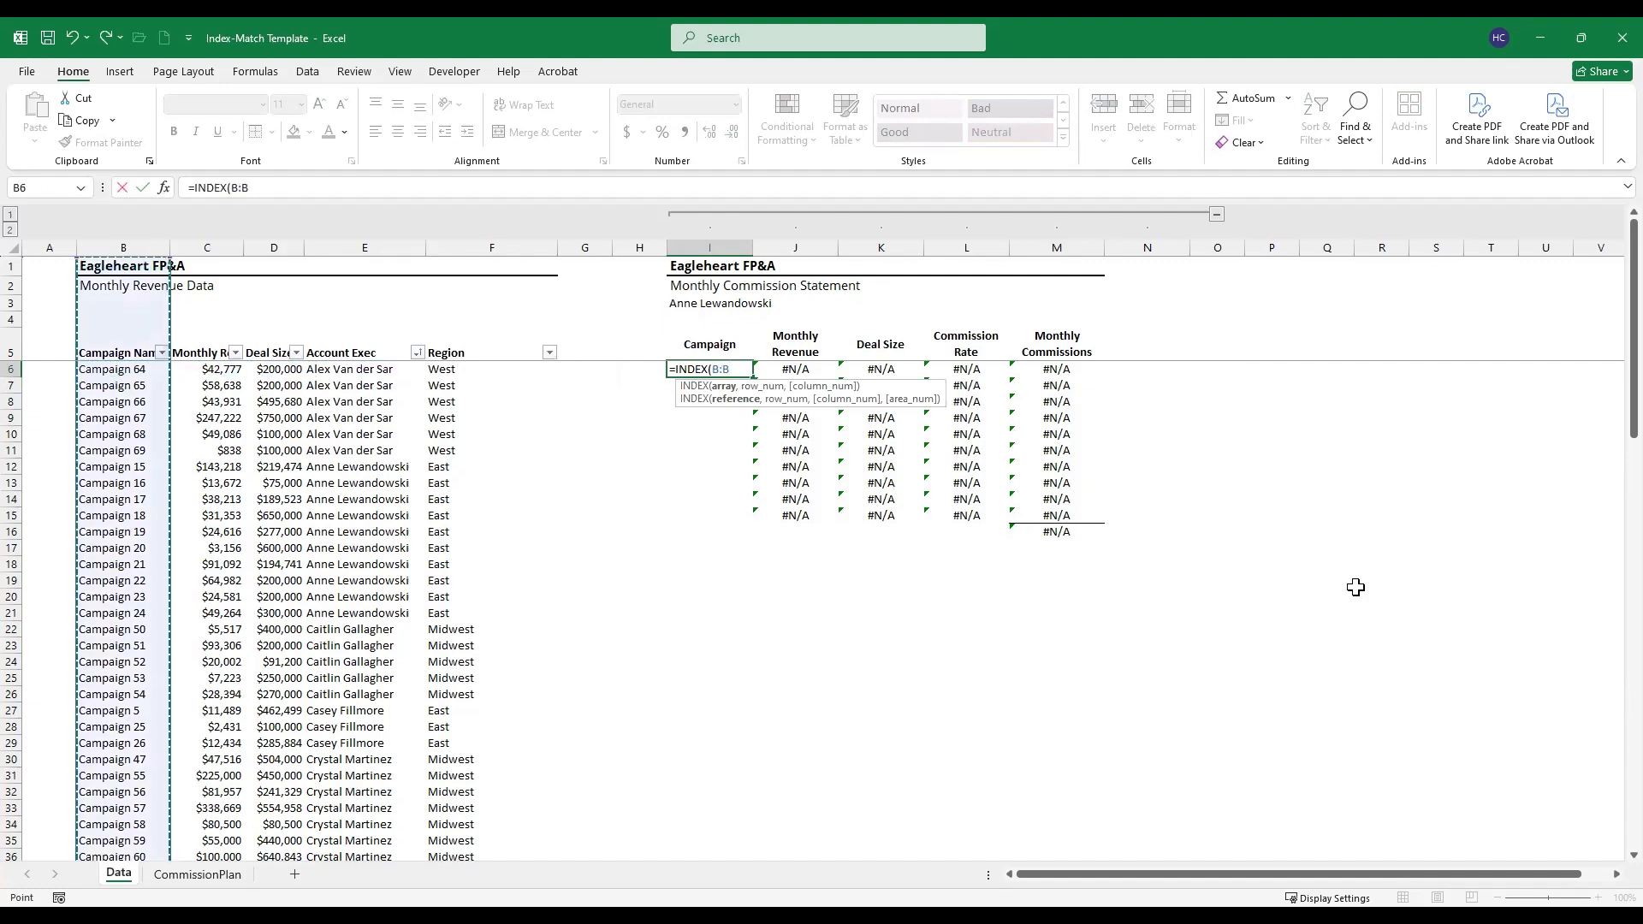
pyautogui.write(',')
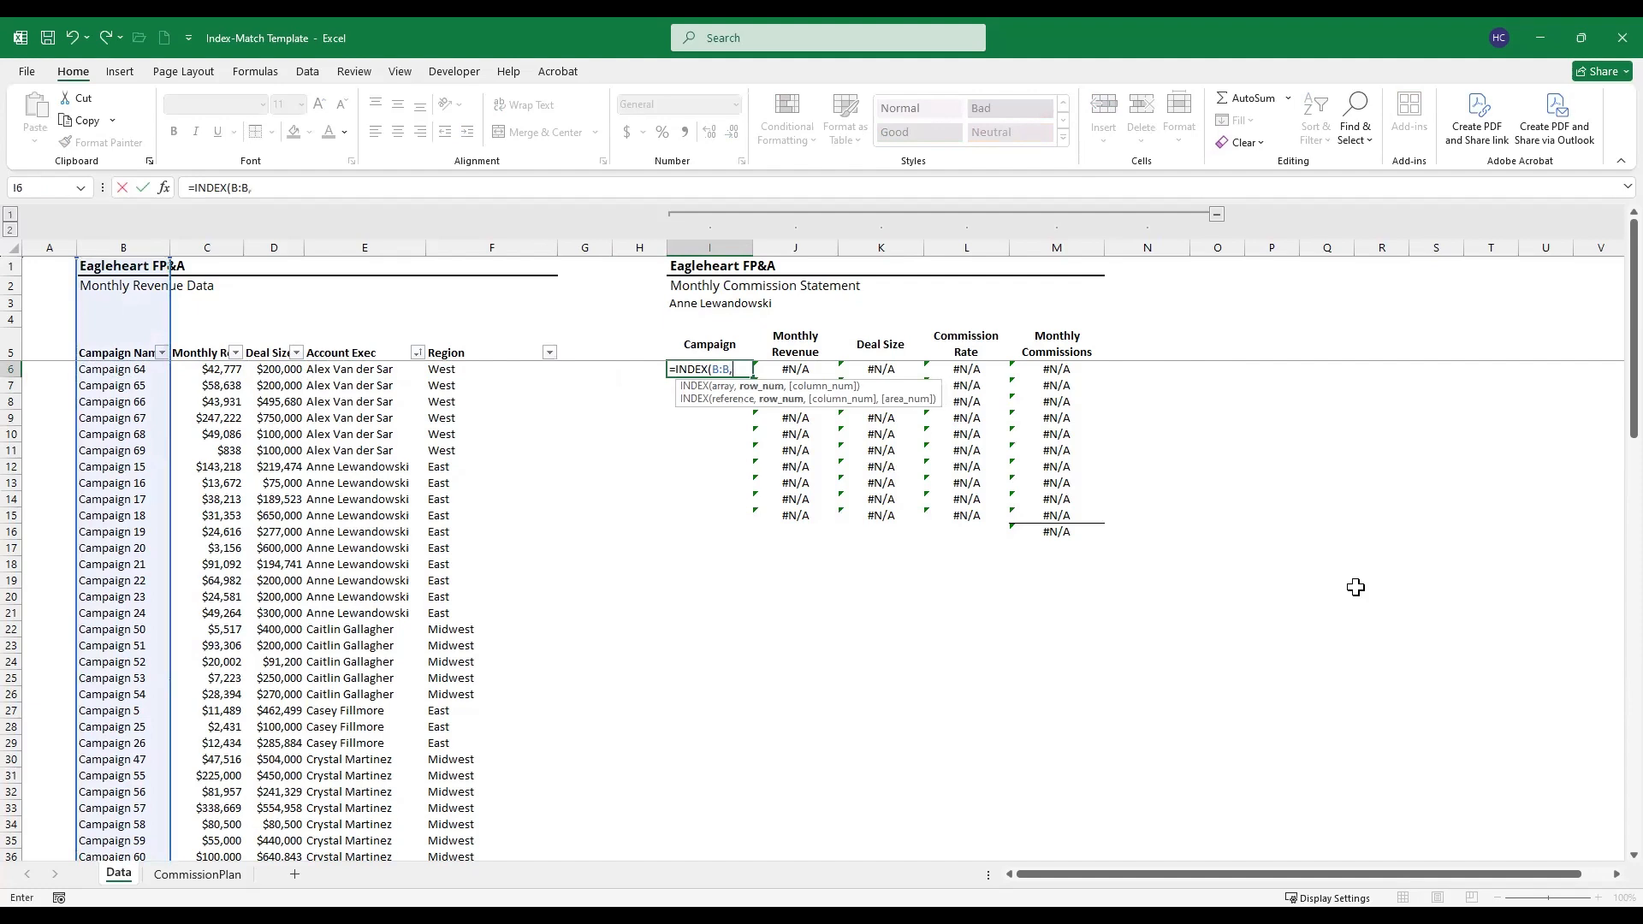
# Step: Nest a MATCH function as the row number, with the account executive cell $I$3 as absolute lookup value
pyautogui.write('mat')
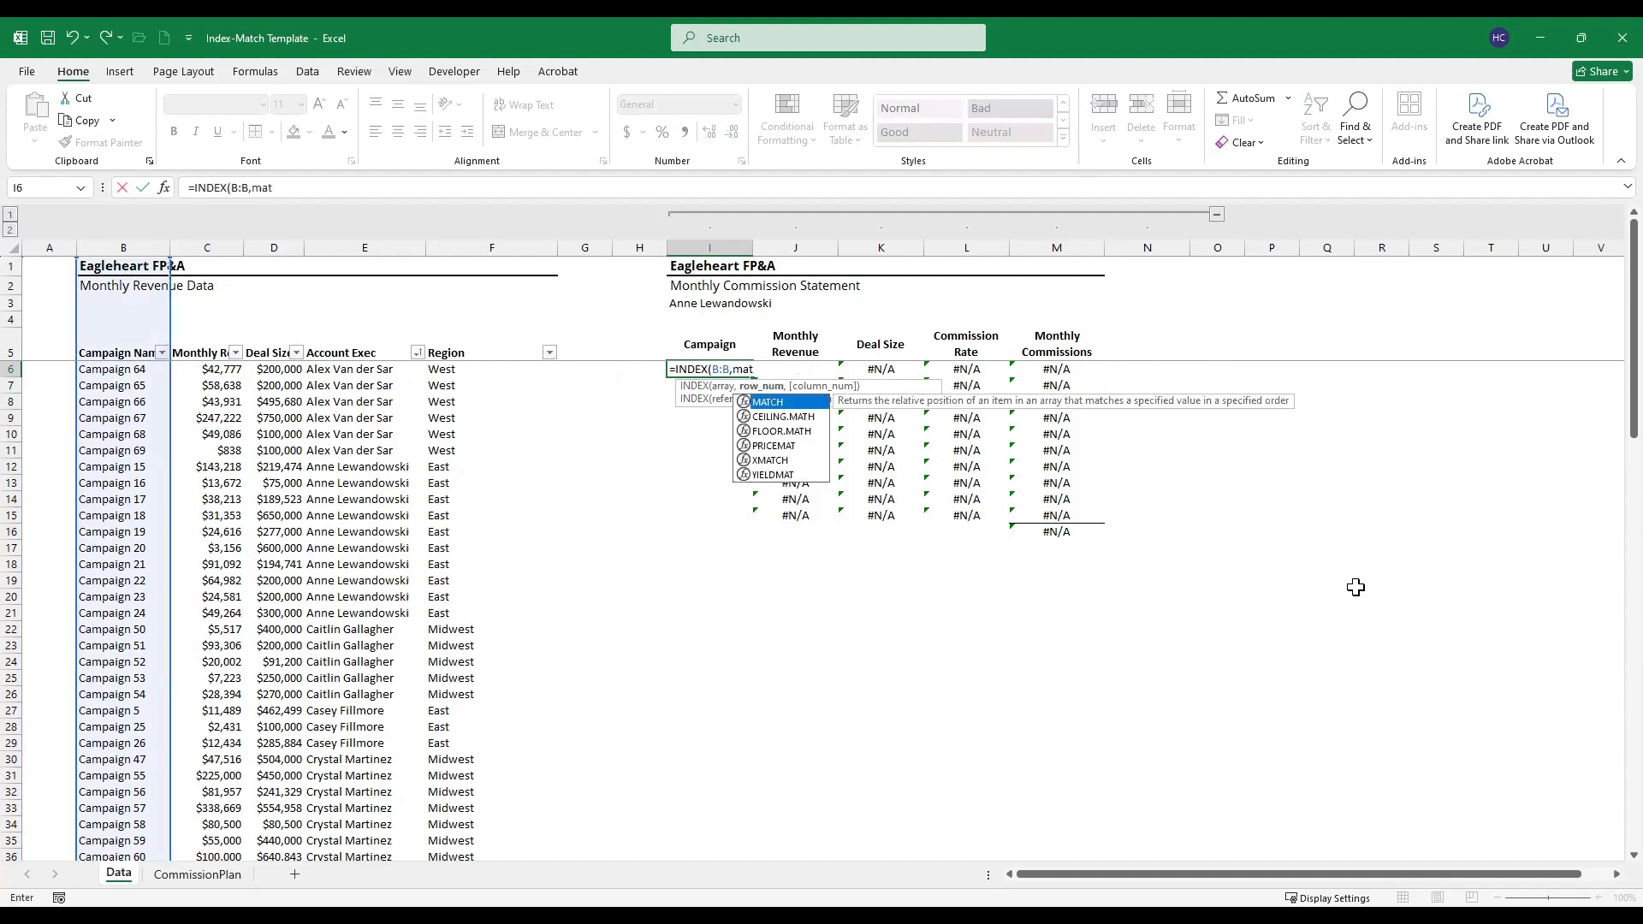
pyautogui.press('Tab')
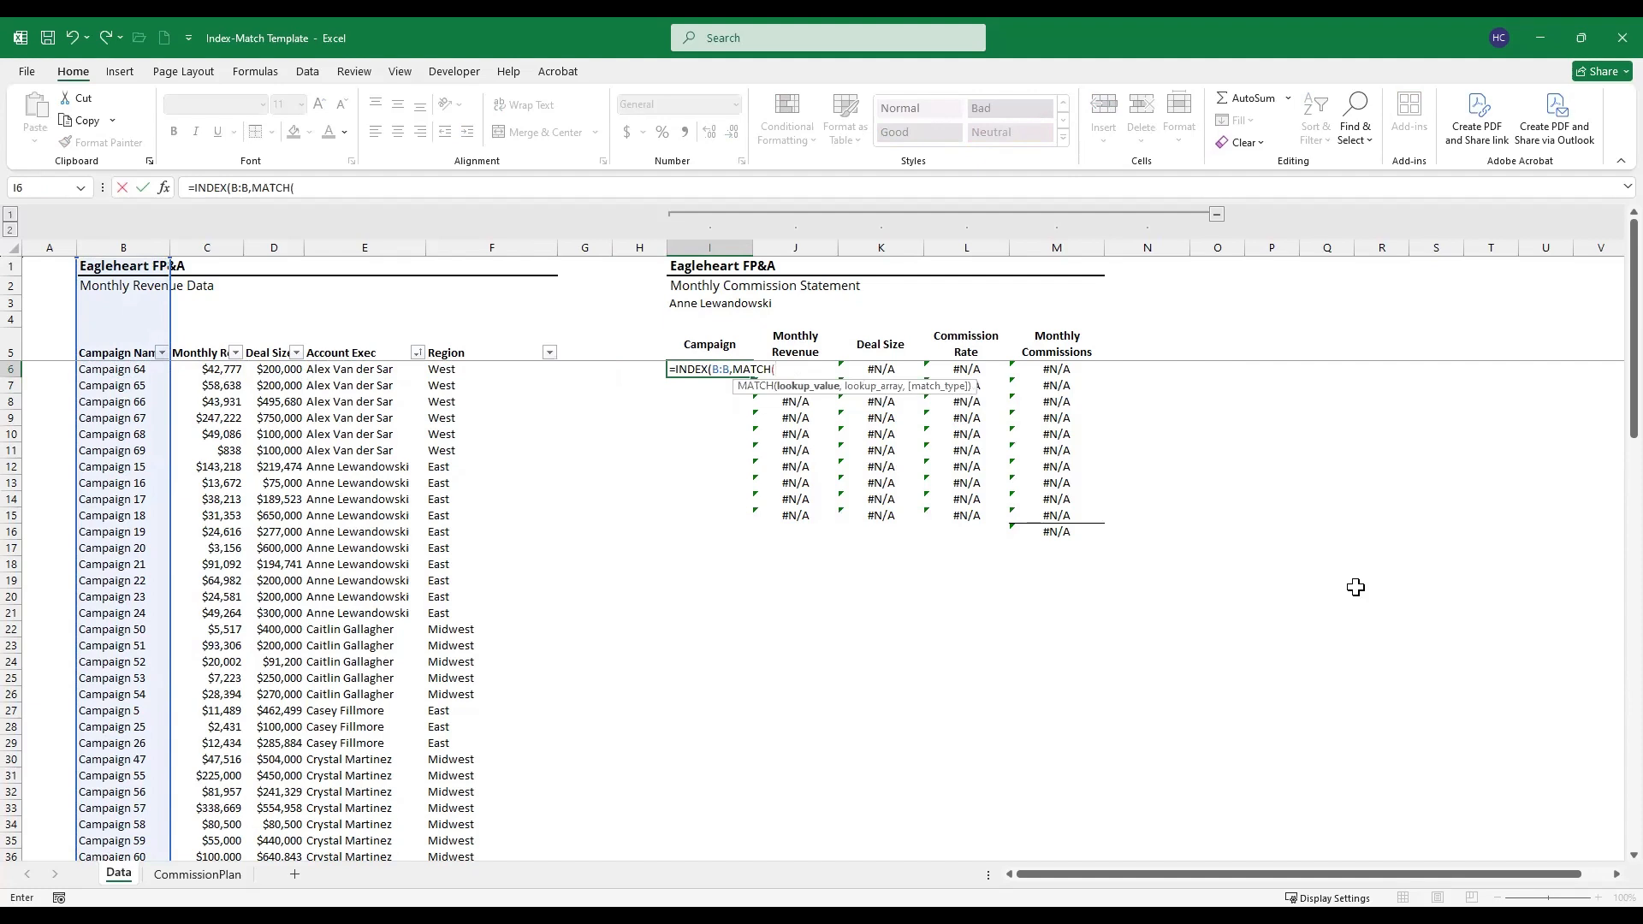
pyautogui.press('Up')
pyautogui.press('Up')
pyautogui.press('Up')
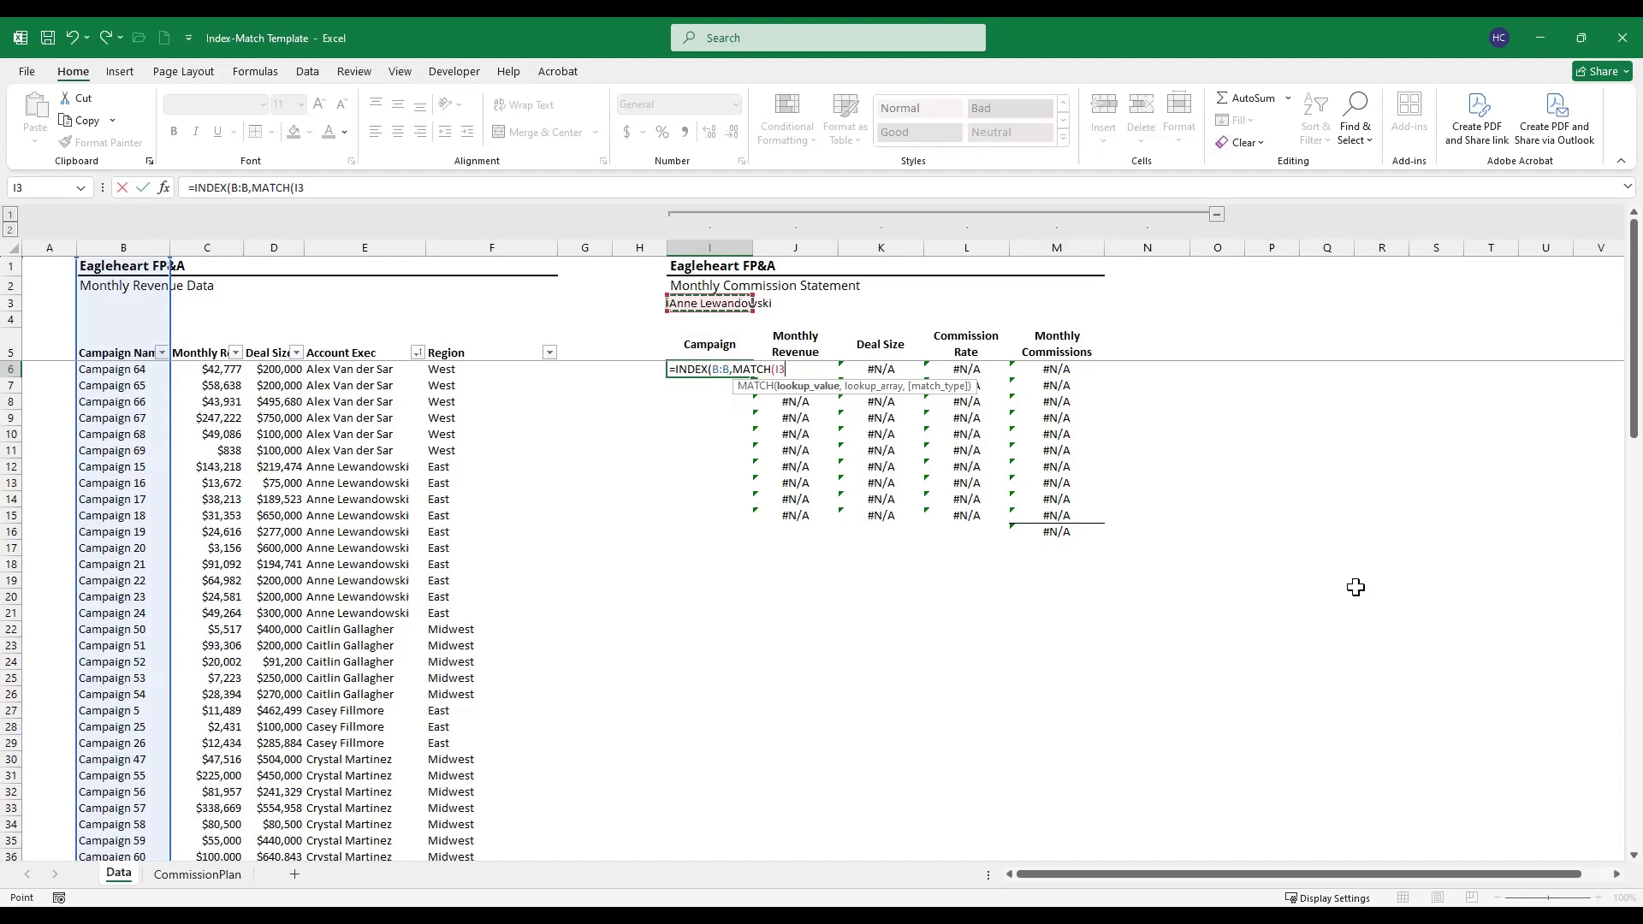
pyautogui.press('F4')
pyautogui.write(',')
# Step: Complete the MATCH with the absolute Account Exec column $E:$E and match type 0, and enter the formula in I6
pyautogui.press('Left')
pyautogui.press('Left')
pyautogui.press('Left')
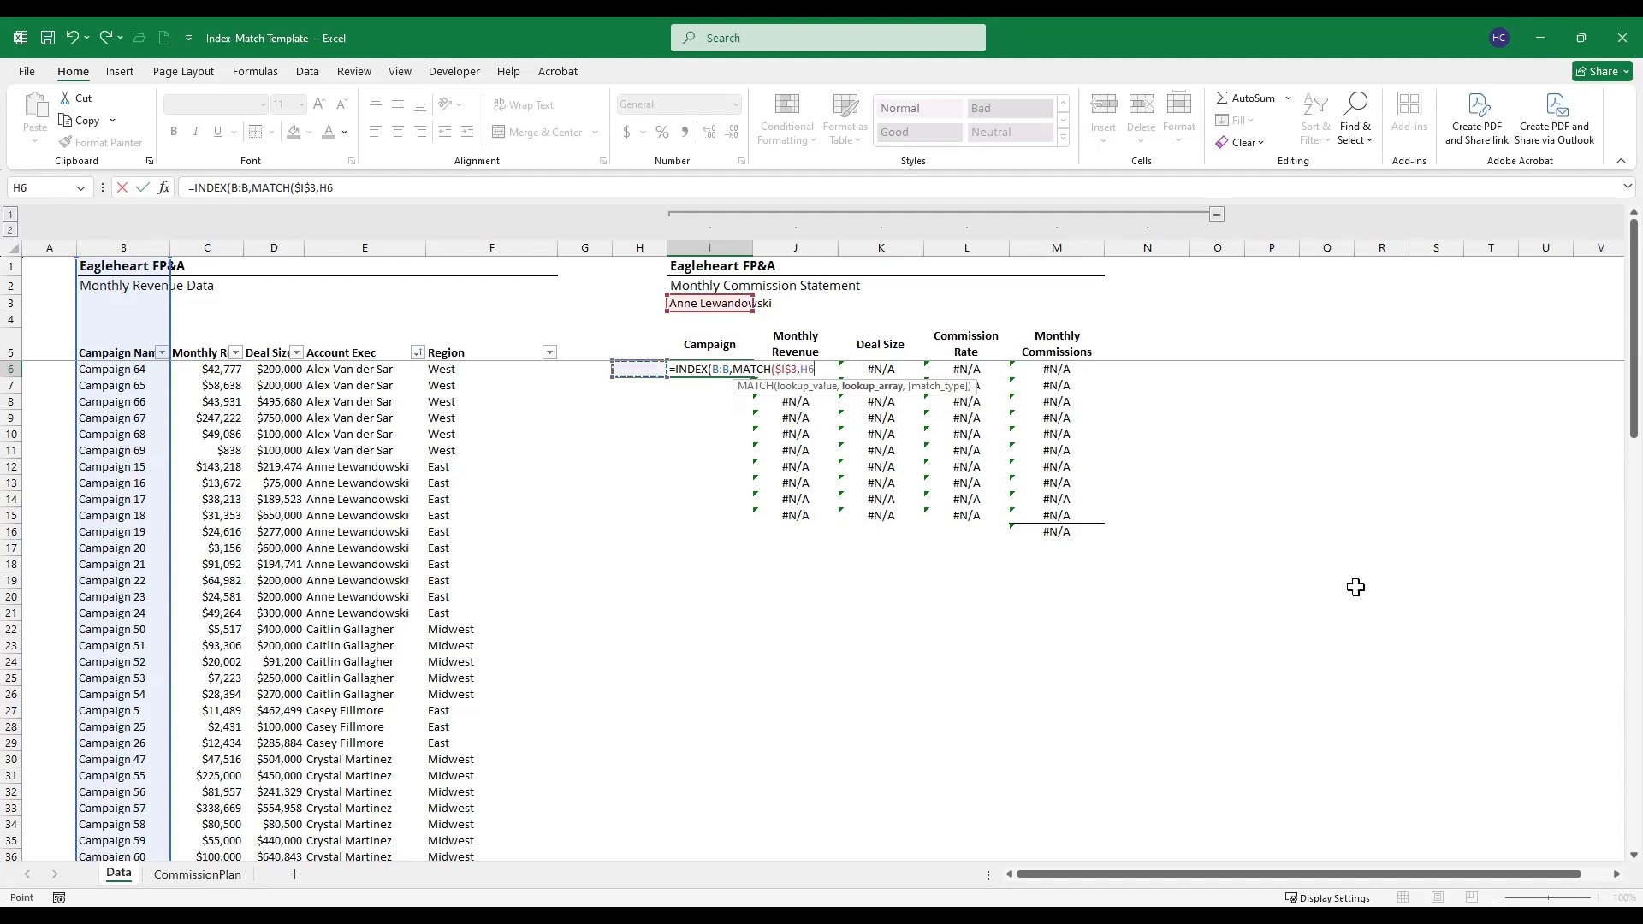
pyautogui.press('Left')
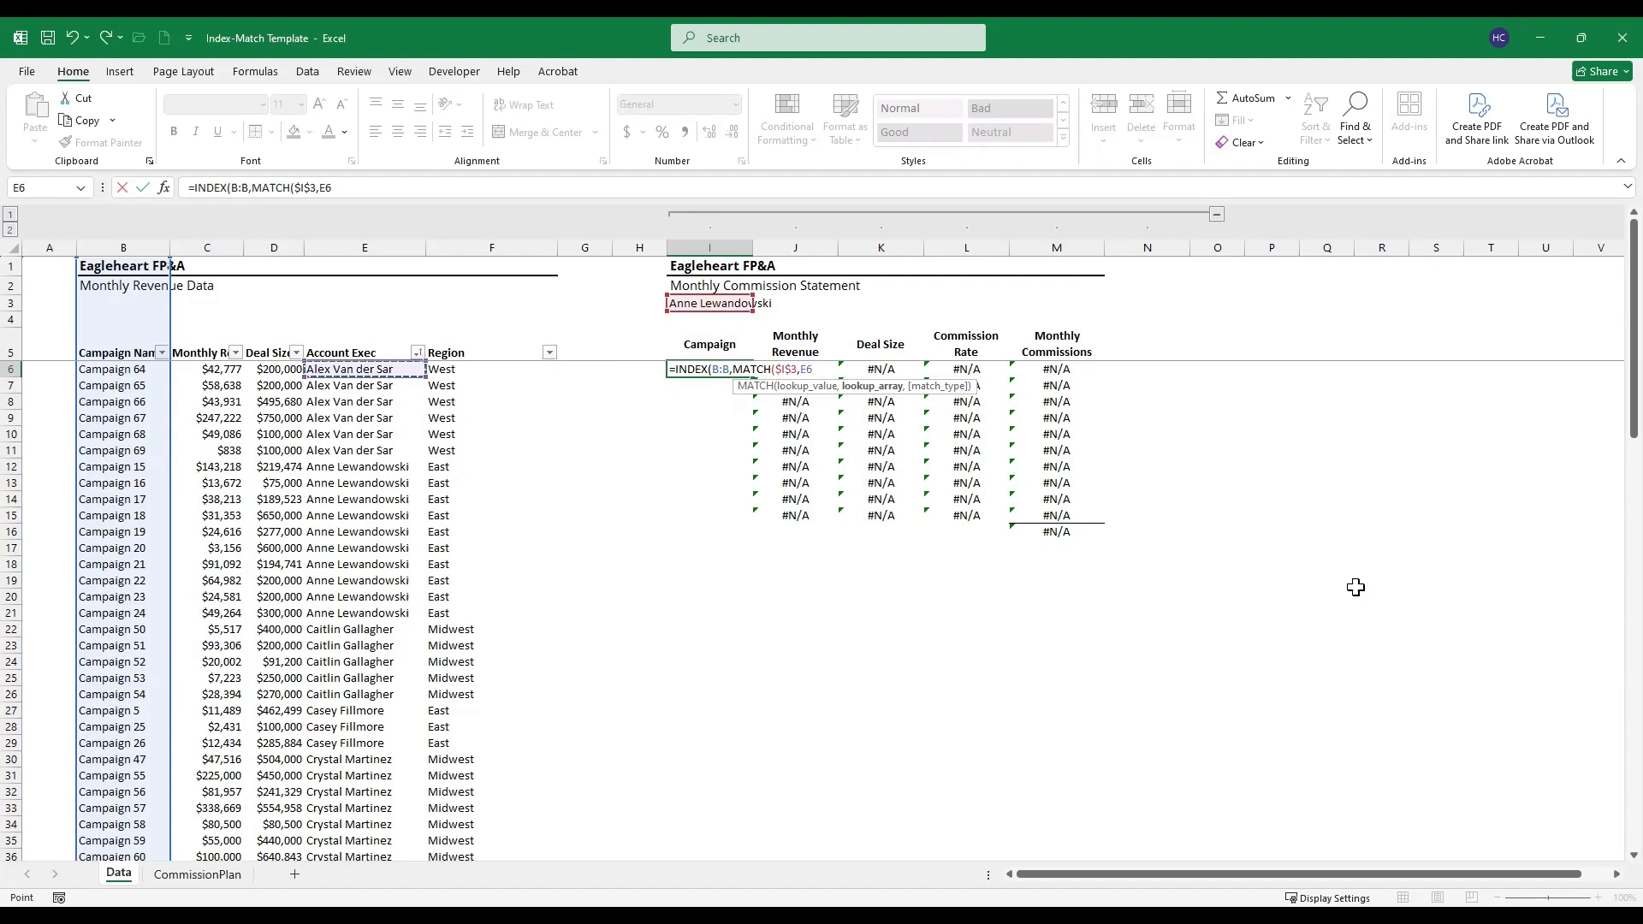
pyautogui.hotkey('ctrl', 'space')
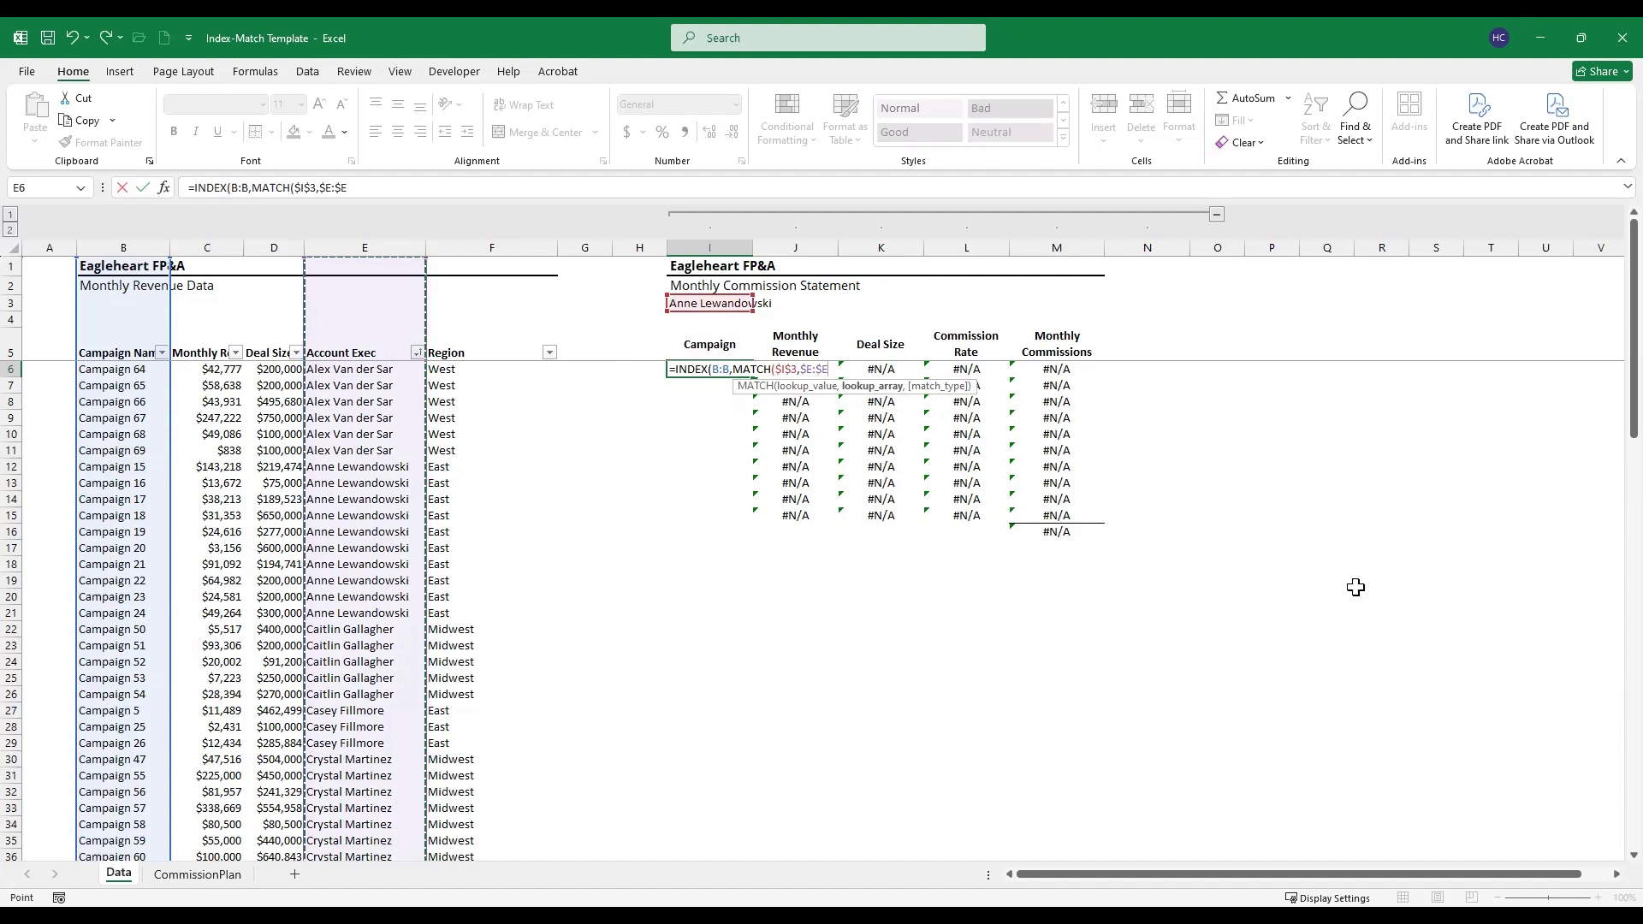
pyautogui.press('F4')
pyautogui.write(',0')
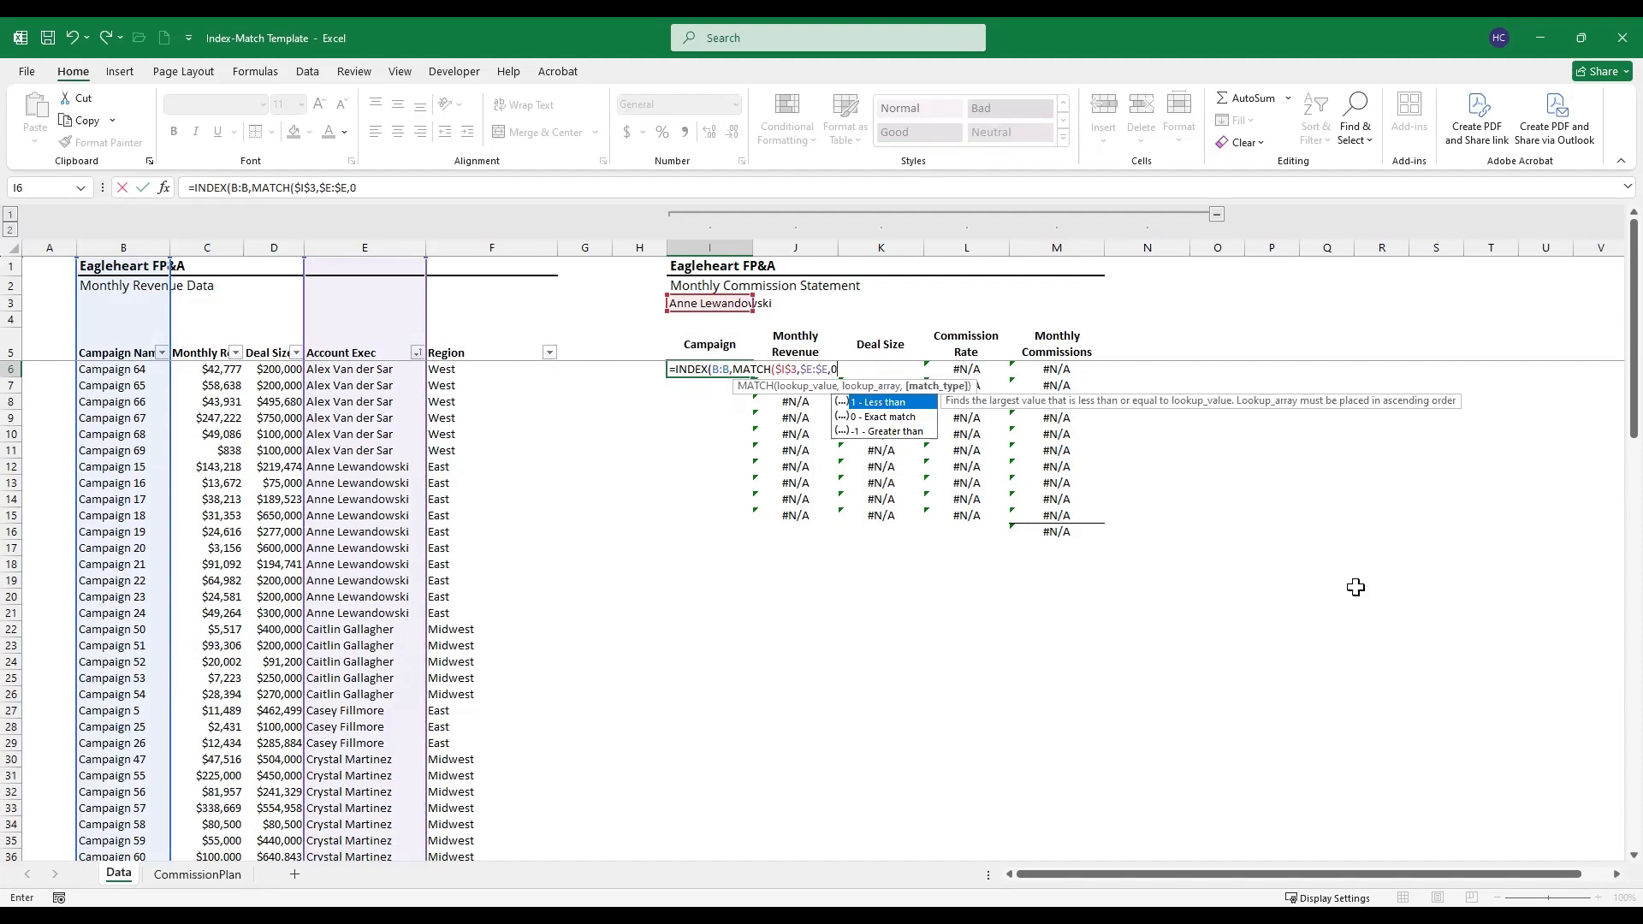
pyautogui.write(')')
pyautogui.hotkey('ctrl', 'Return')
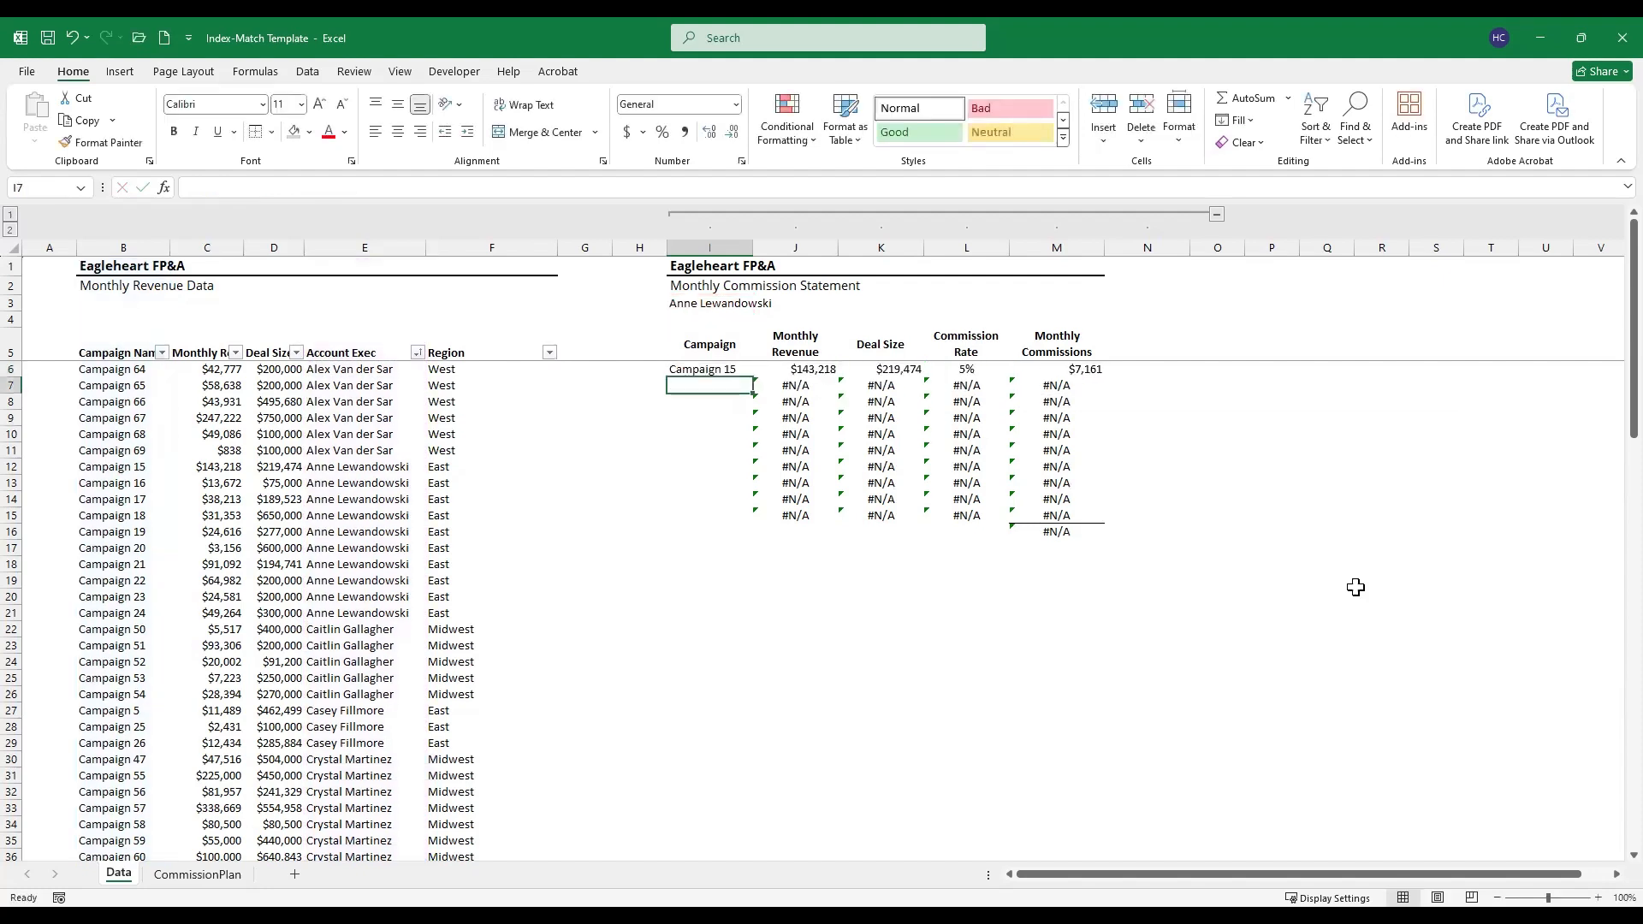
# Step: Compare the formula in I6 with the revenue data rows belonging to the statement's account executive, starting at row 12
pyautogui.press('F2')
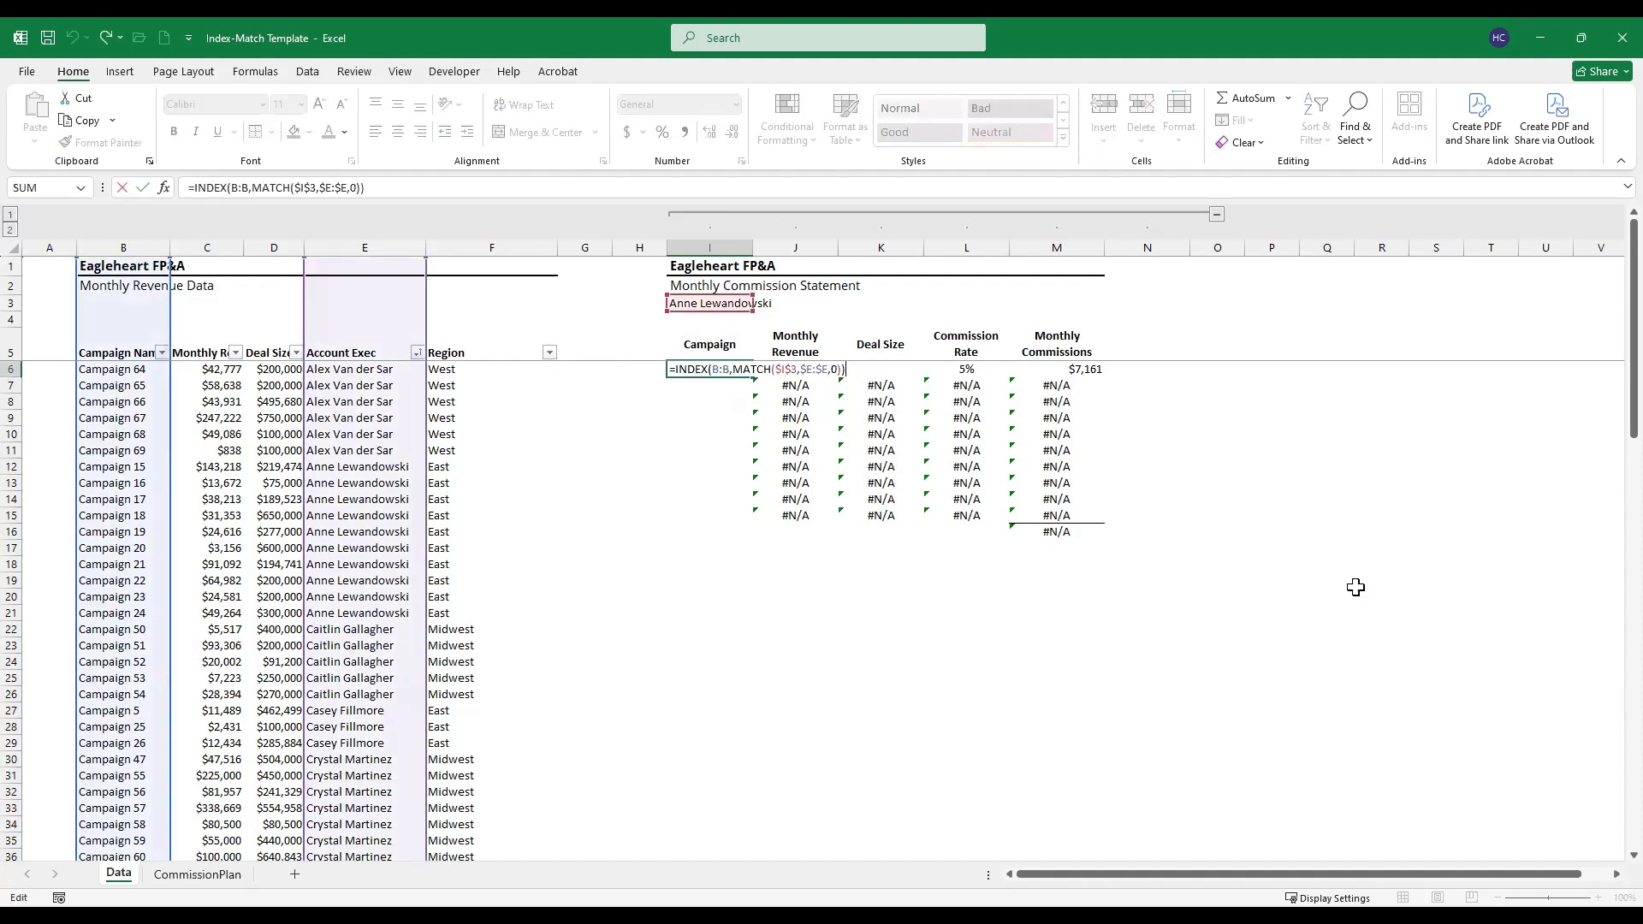
pyautogui.press('Escape')
pyautogui.press('Left')
pyautogui.press('Down')
pyautogui.press('Down')
pyautogui.press('Down')
pyautogui.press('Down')
pyautogui.press('Down')
pyautogui.press('Down')
pyautogui.press('Left')
pyautogui.press('Left')
pyautogui.press('Left')
pyautogui.press('Left')
pyautogui.hotkey('shift', 'space')
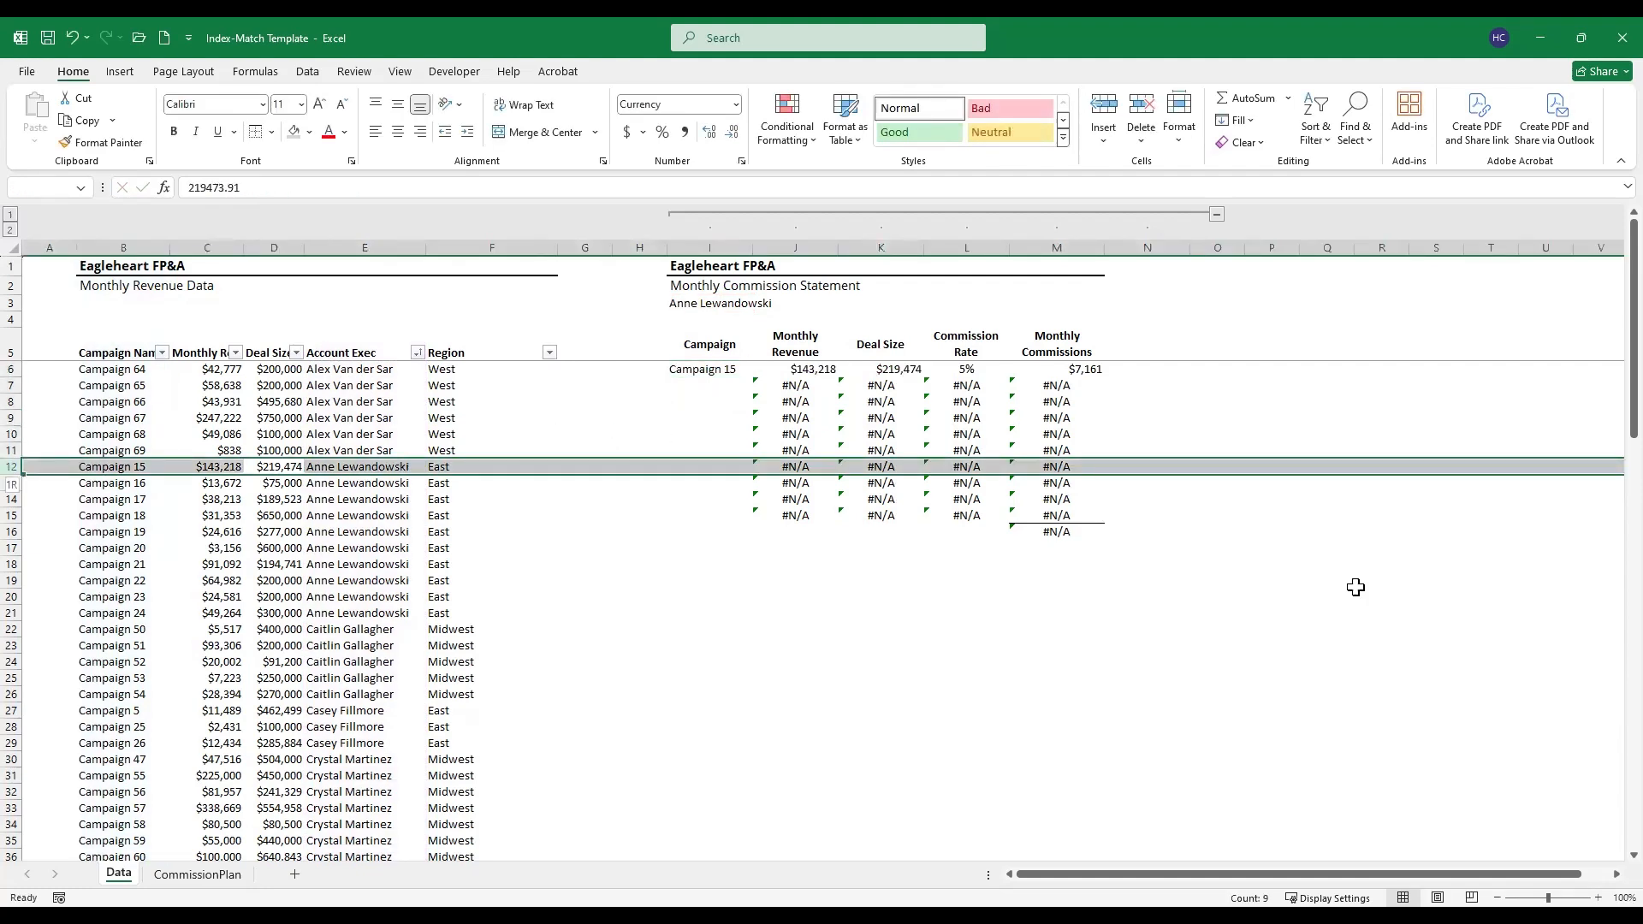
pyautogui.hotkey('shift', 'Down')
pyautogui.hotkey('shift', 'Down')
pyautogui.hotkey('shift', 'Down')
pyautogui.hotkey('shift', 'Down')
pyautogui.hotkey('shift', 'Down')
pyautogui.hotkey('shift', 'Down')
pyautogui.hotkey('shift', 'Down')
pyautogui.hotkey('shift', 'Down')
pyautogui.hotkey('shift', 'Down')
# Step: Fill the Campaign formula in I6 down through I15
pyautogui.press('Right')
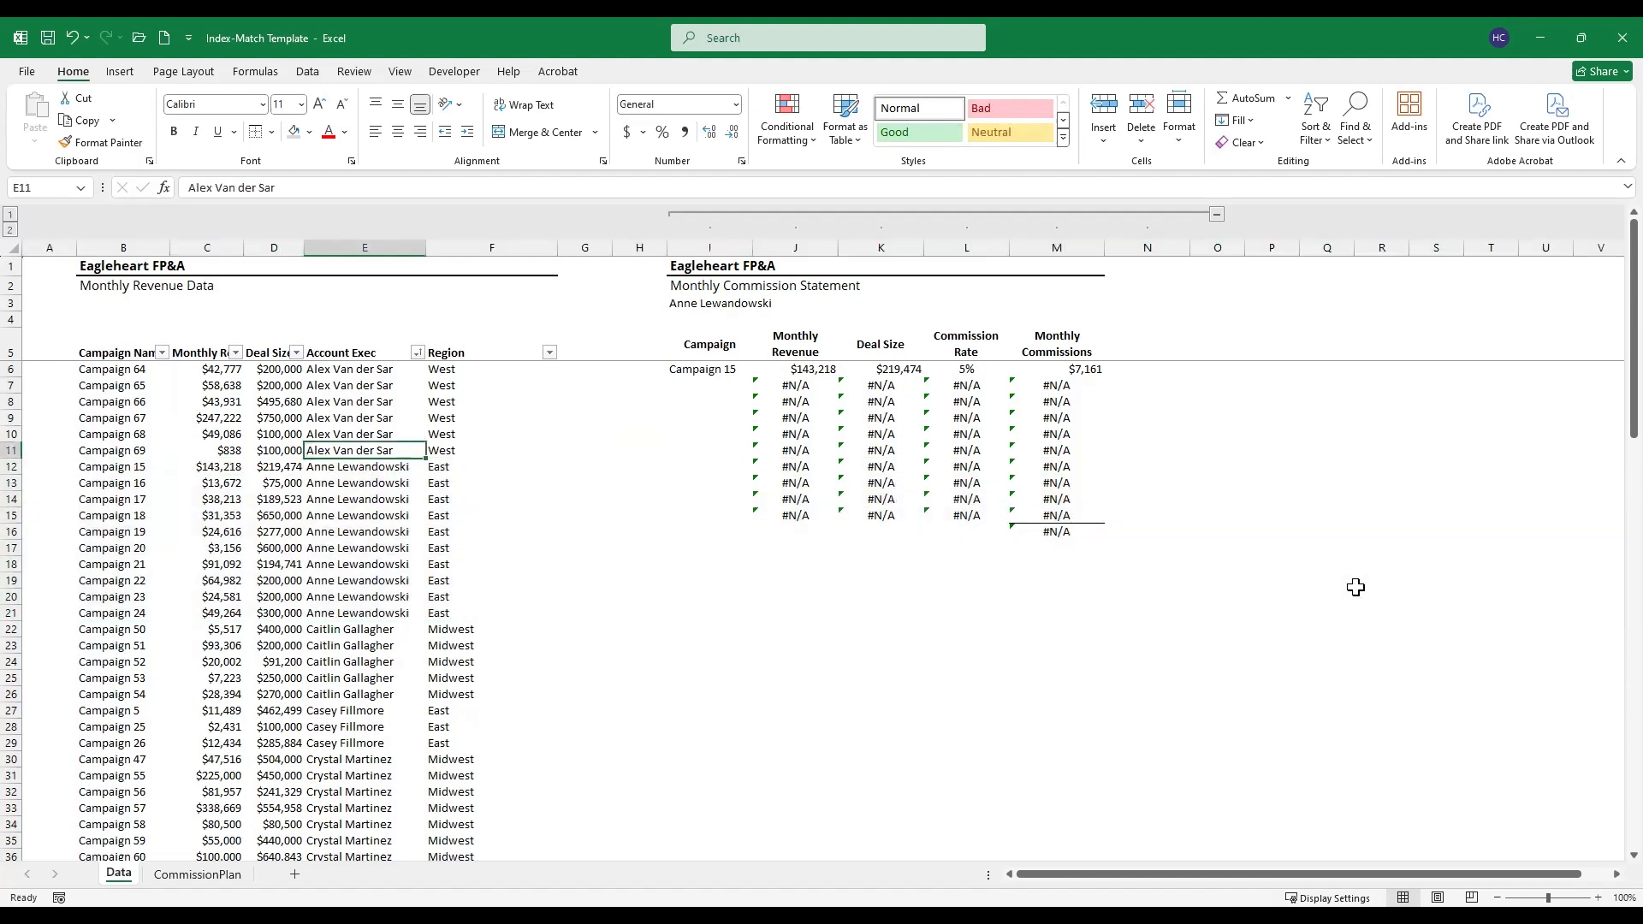
pyautogui.press('Right')
pyautogui.press('Up')
pyautogui.press('Up')
pyautogui.press('Right')
pyautogui.press('Up')
pyautogui.press('Up')
pyautogui.press('Right')
pyautogui.press('Right')
pyautogui.press('Up')
pyautogui.press('Up')
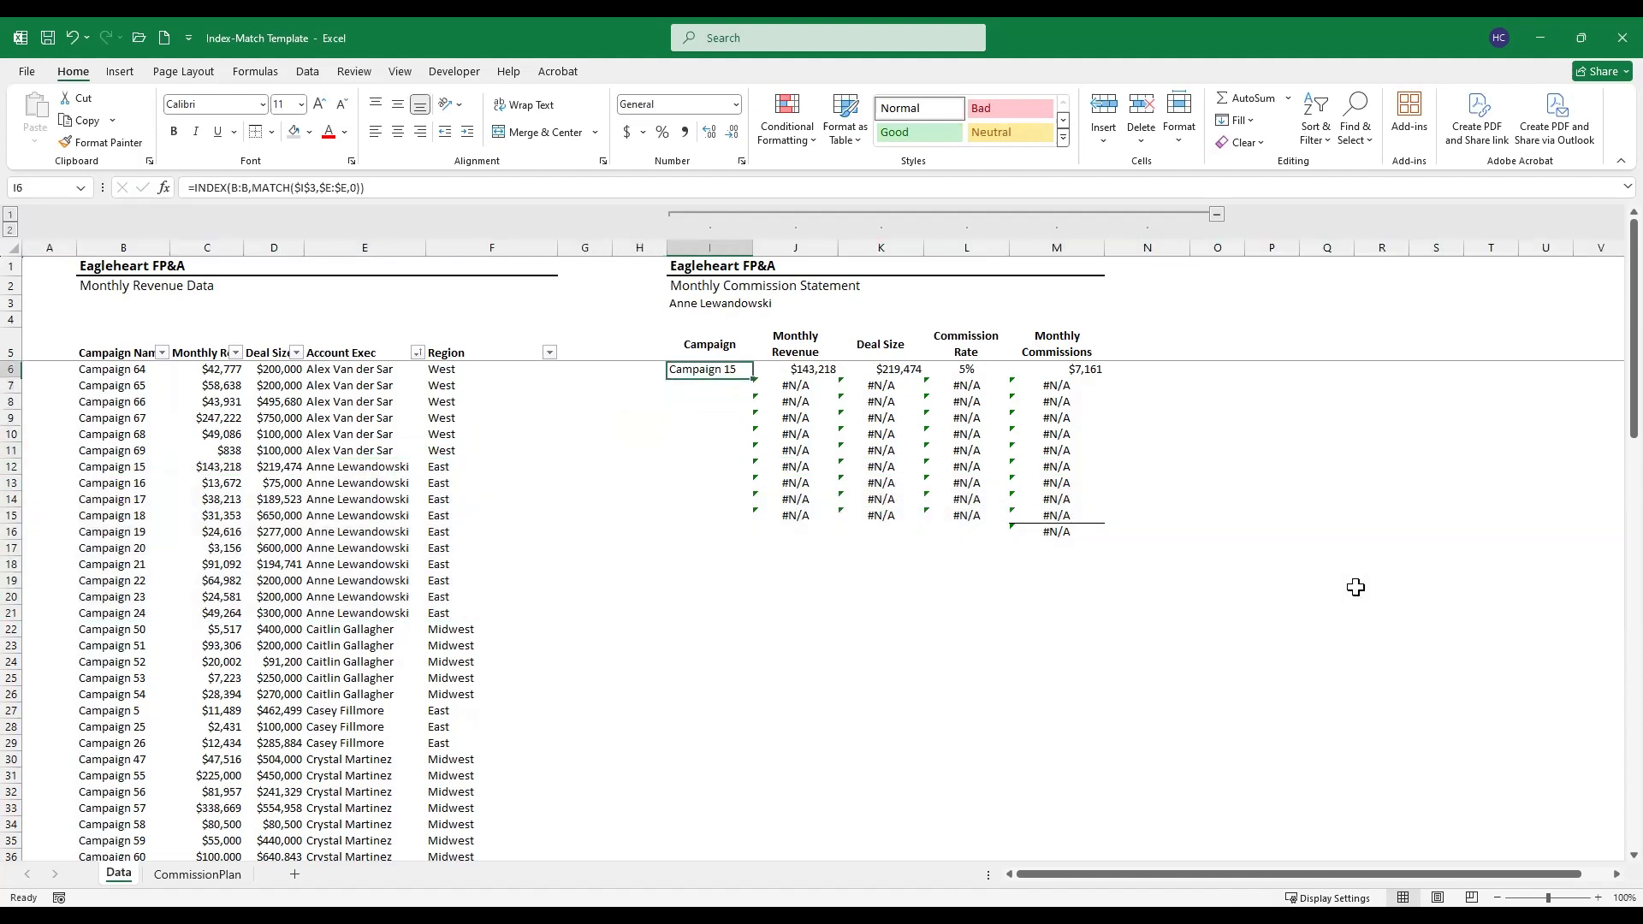
pyautogui.doubleClick(755, 379)
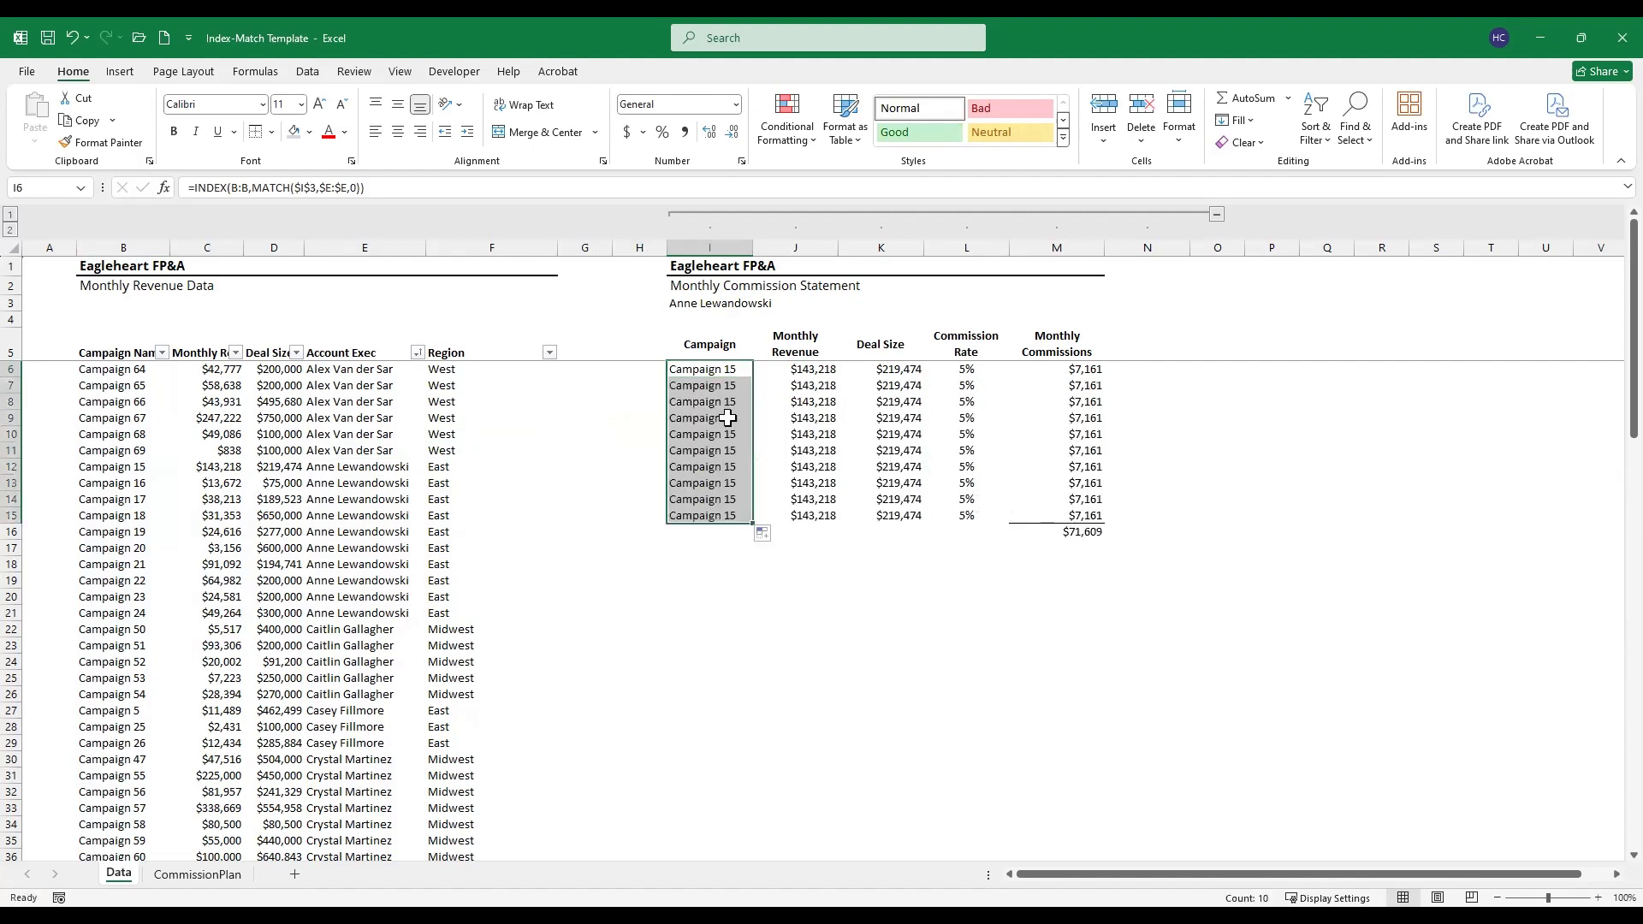
# Step: Examine the filled INDEX-MATCH formulas and the campaigns they return in the Campaign column, I6:I15
pyautogui.click(716, 375)
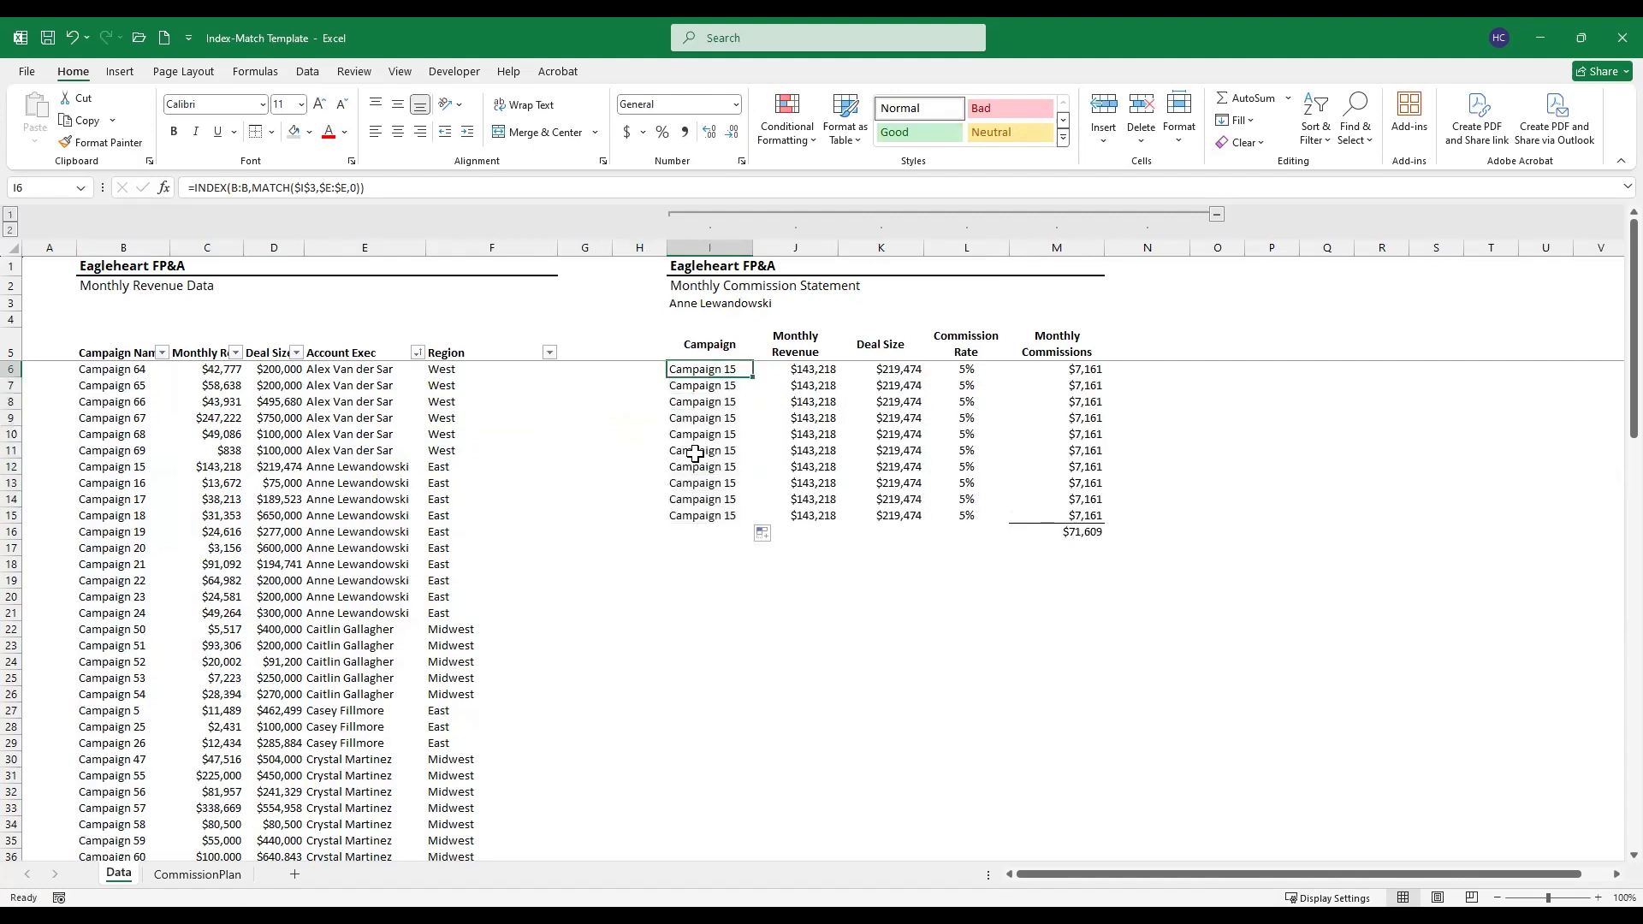
pyautogui.press('Down')
pyautogui.press('Down')
pyautogui.press('Down')
pyautogui.press('Down')
pyautogui.press('Down')
pyautogui.press('Down')
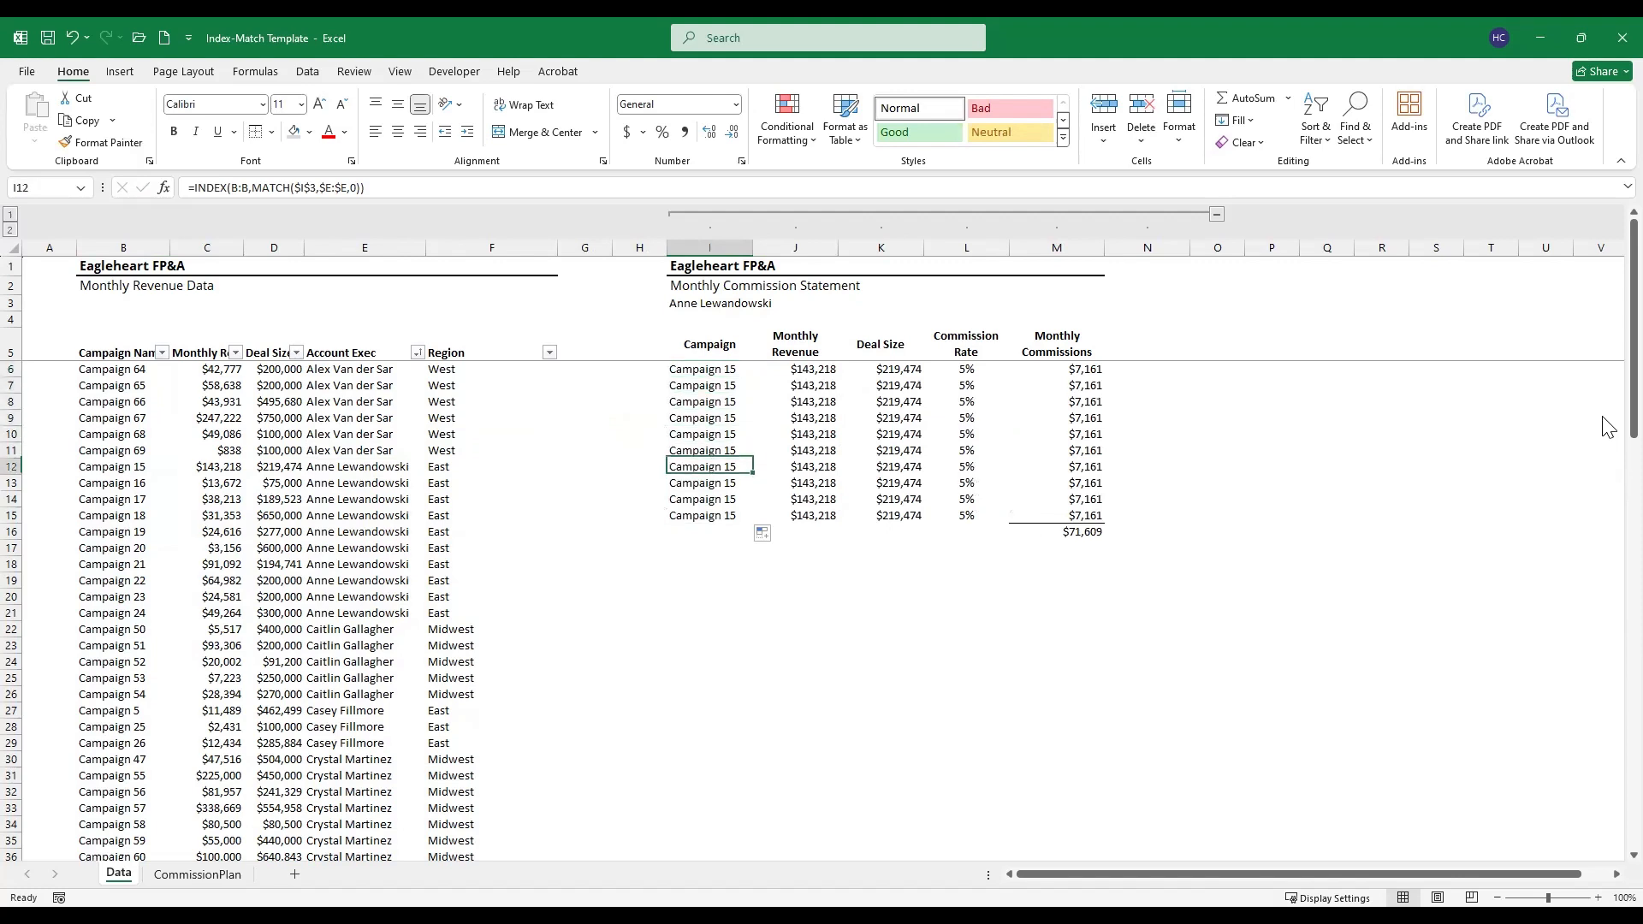
pyautogui.press('Down')
pyautogui.press('Down')
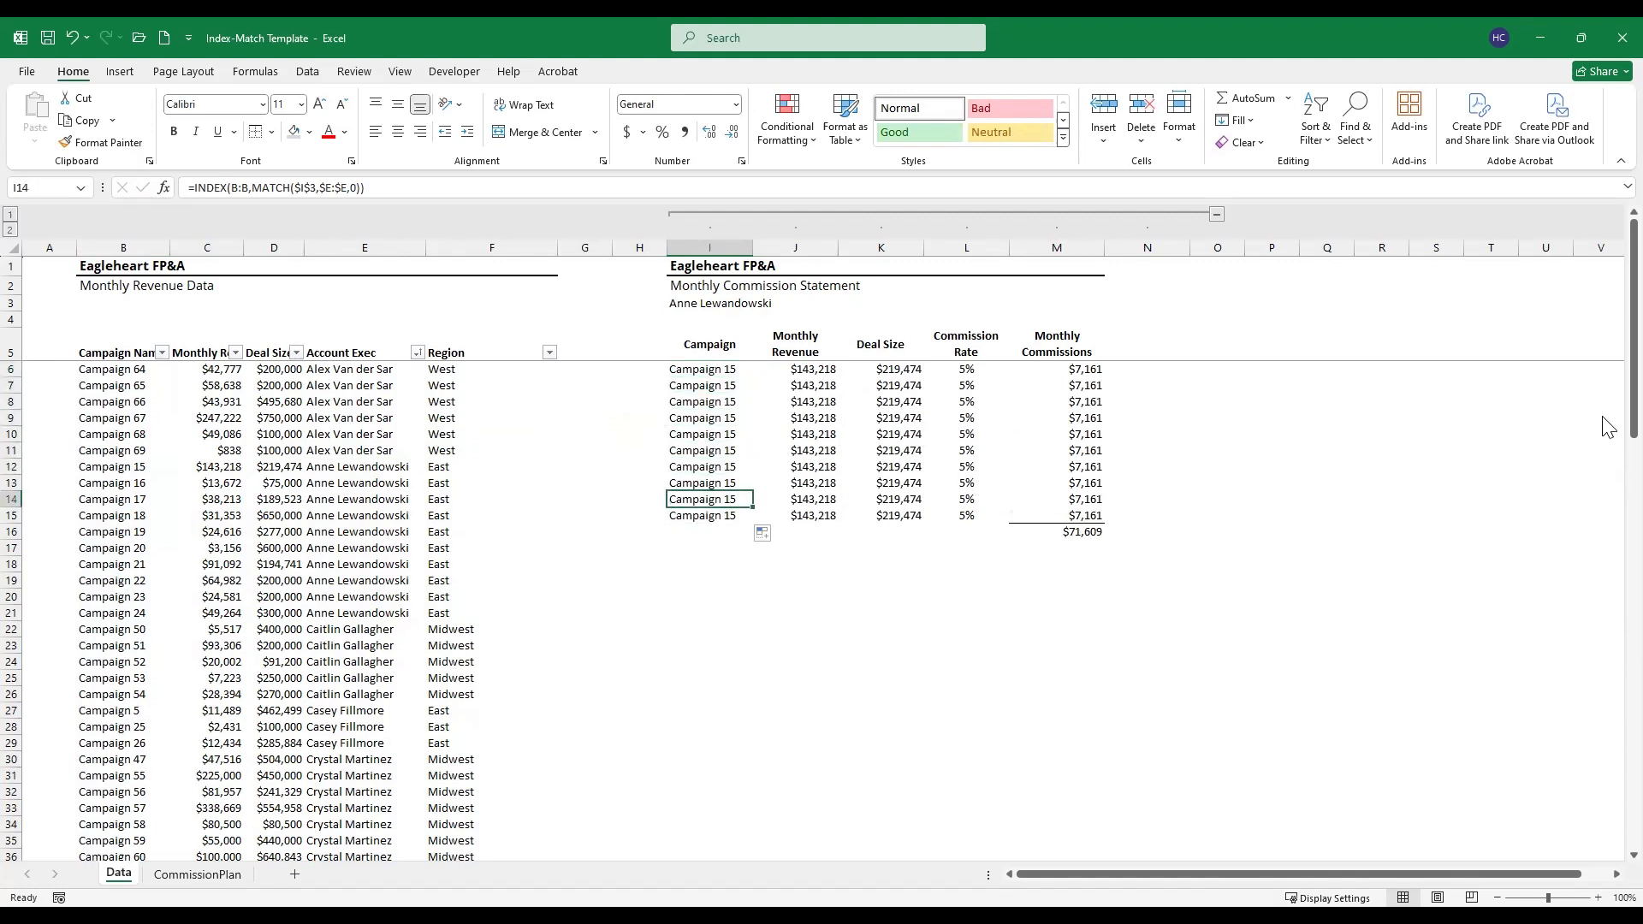
pyautogui.press('Up')
pyautogui.press('Up')
pyautogui.press('Up')
pyautogui.press('Up')
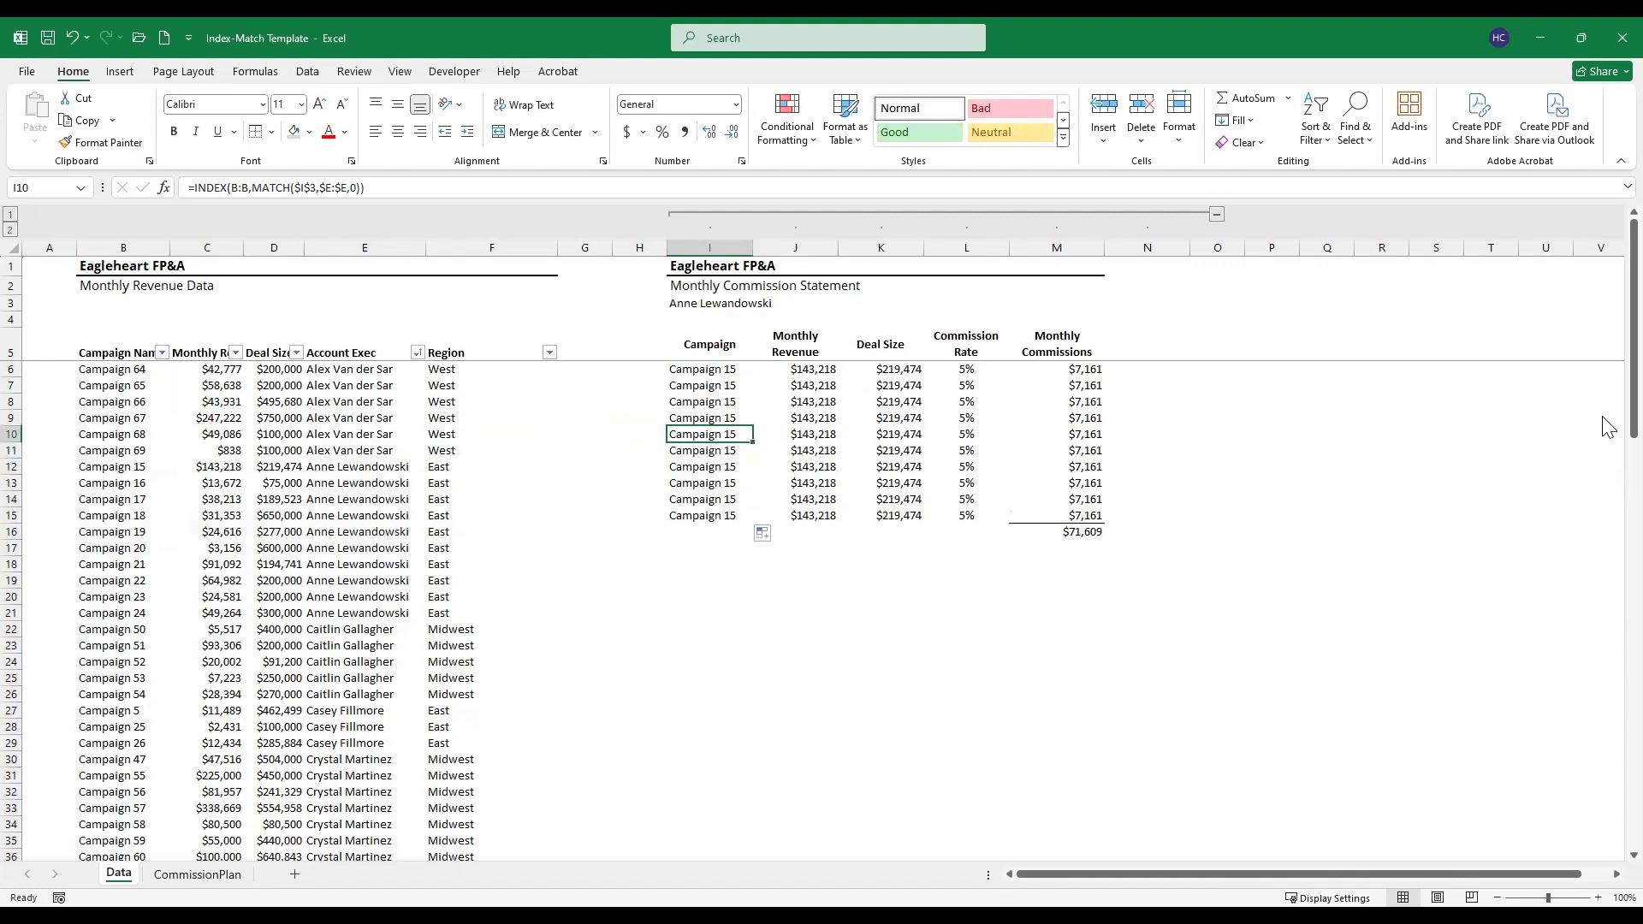
# Step: Compare the campaign repeated down the Campaign column with the account executive's first row in the revenue data, B12
pyautogui.press('Left')
pyautogui.press('Down')
pyautogui.press('Down')
pyautogui.press('Left')
pyautogui.press('Left')
pyautogui.press('Left')
pyautogui.press('Left')
pyautogui.press('Left')
pyautogui.press('Left')
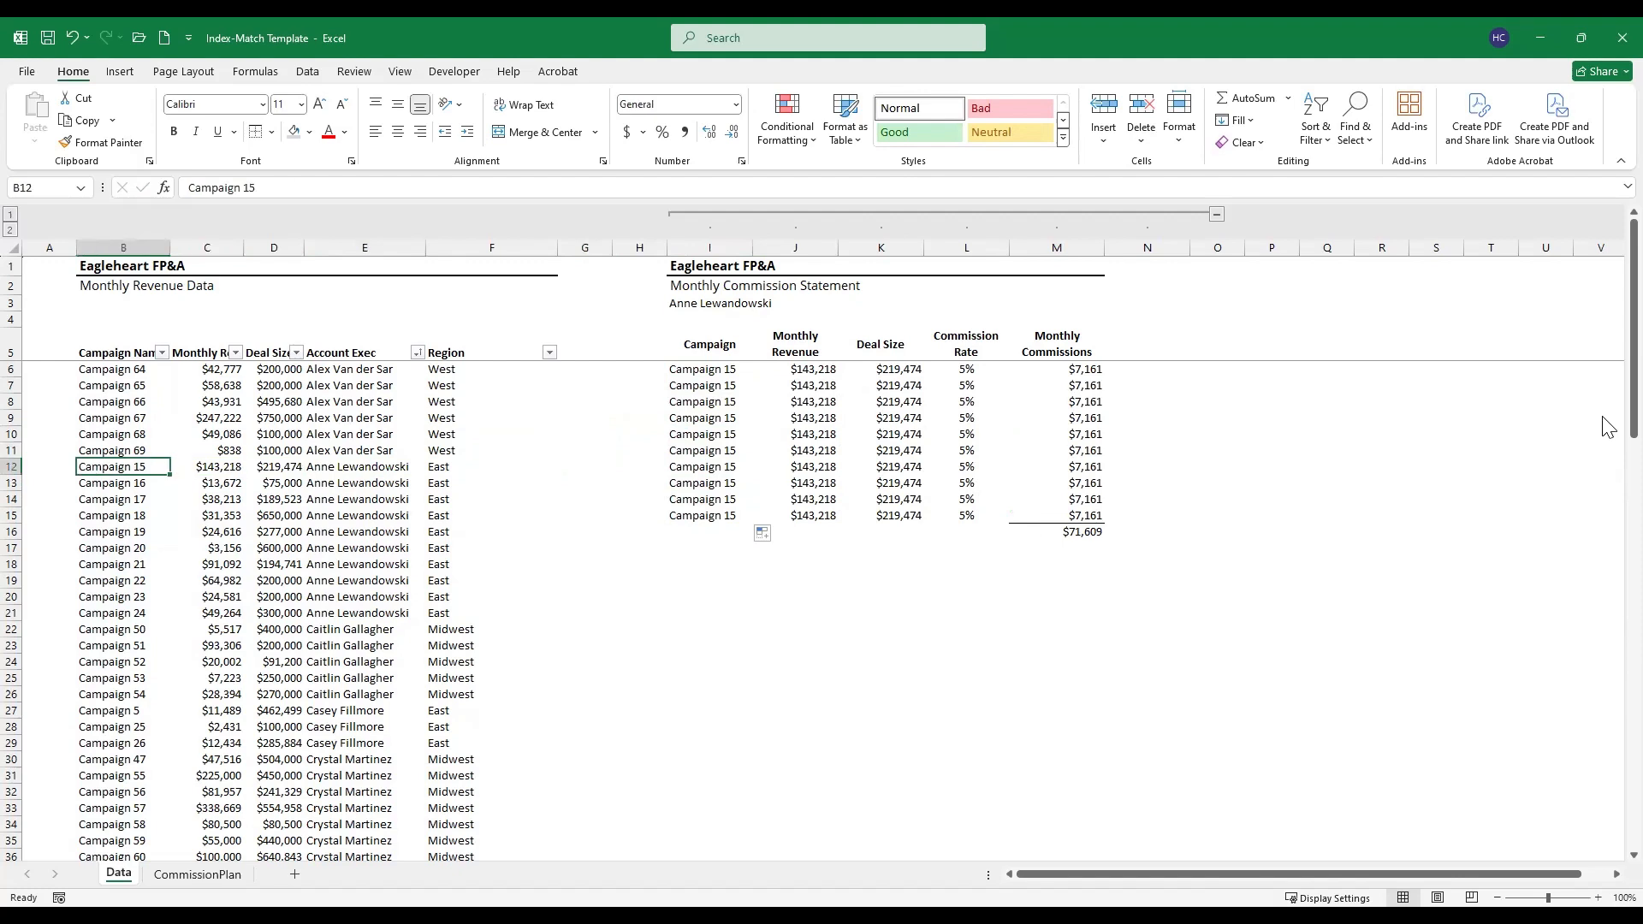
pyautogui.press('Right')
pyautogui.press('Up')
pyautogui.press('Up')
pyautogui.press('Right')
pyautogui.press('Right')
pyautogui.press('Right')
pyautogui.press('Right')
pyautogui.press('Right')
pyautogui.press('Right')
pyautogui.press('Up')
pyautogui.press('Up')
pyautogui.press('Up')
pyautogui.press('Up')
pyautogui.press('Up')
pyautogui.press('Down')
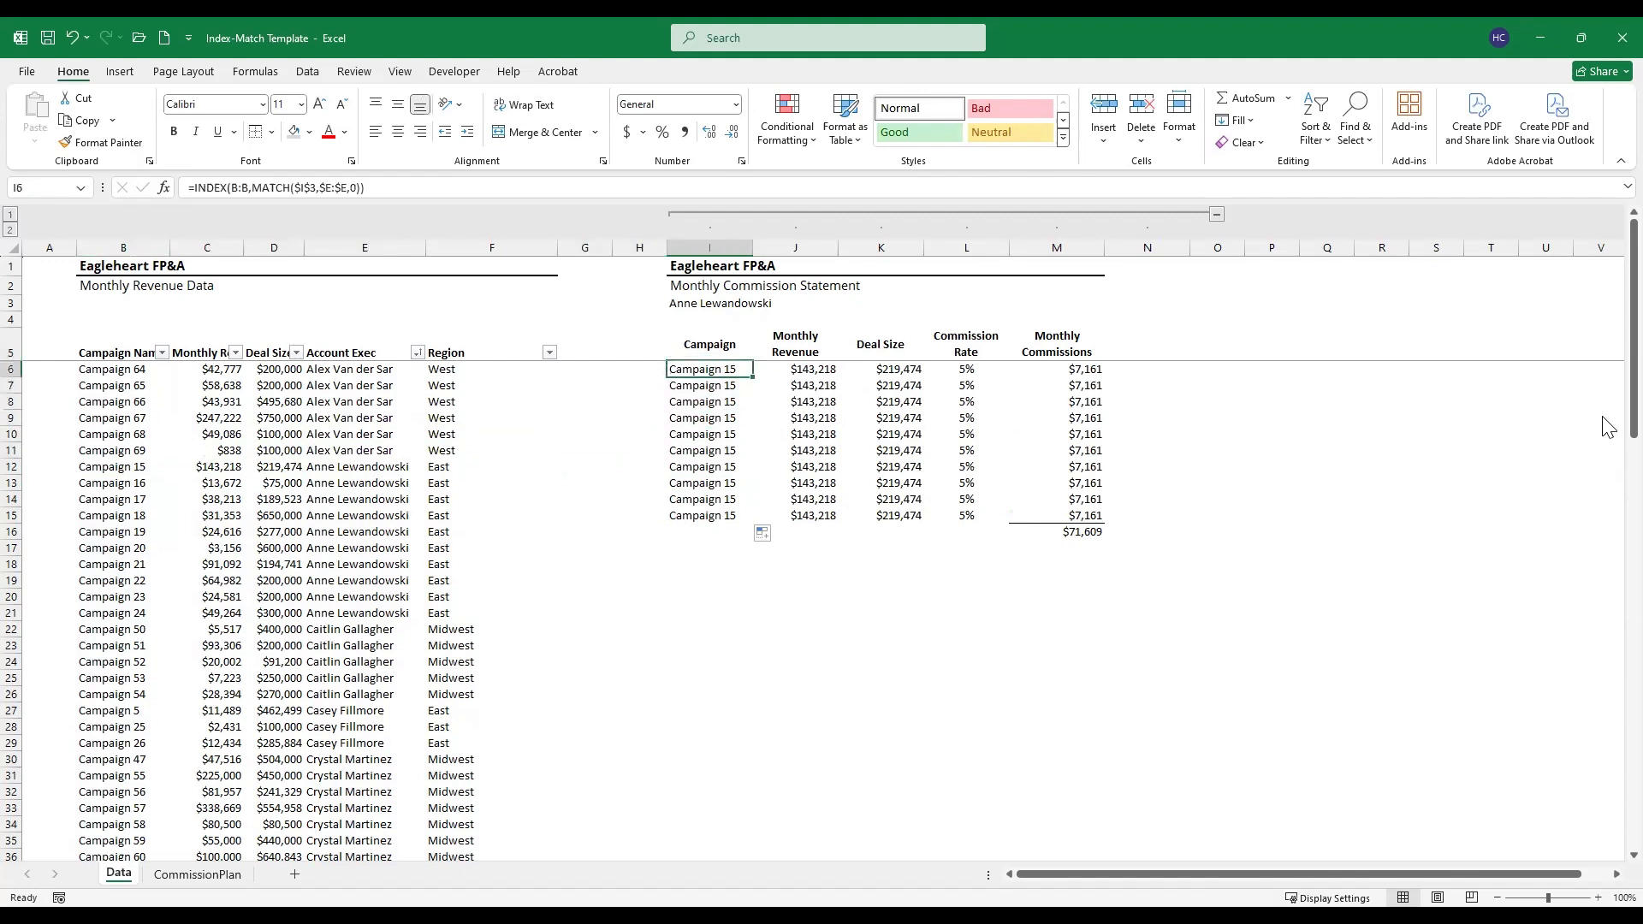
# Step: Examine the array and row_num arguments of the INDEX-MATCH formula in I6
pyautogui.click(293, 187)
pyautogui.click(247, 186)
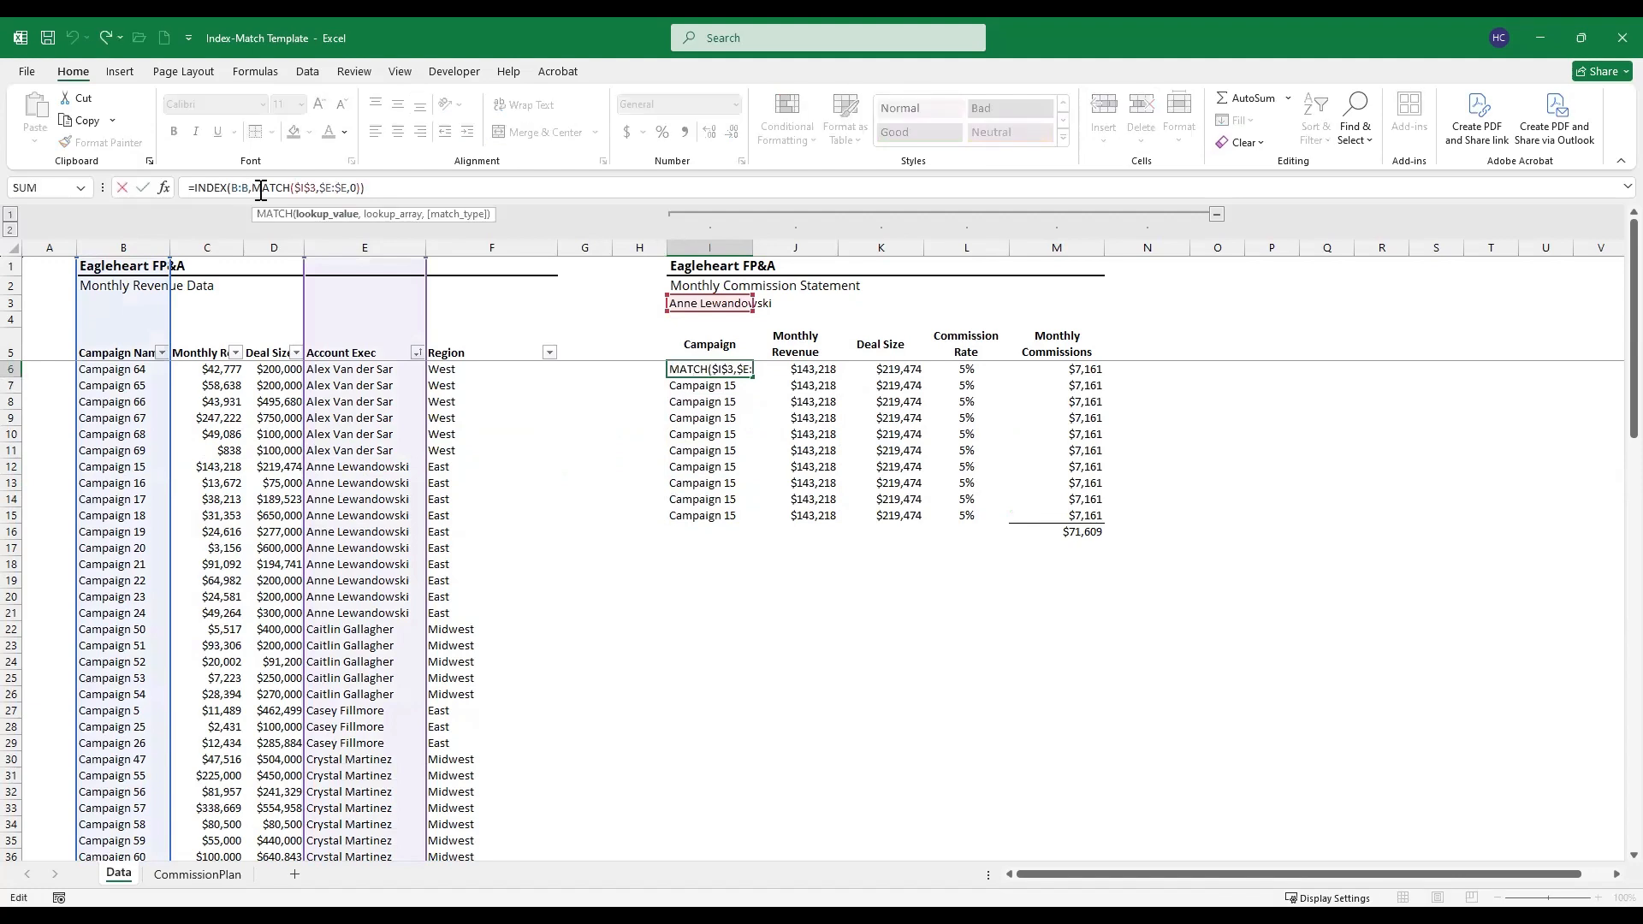
pyautogui.press('BackSpace')
pyautogui.write('B')
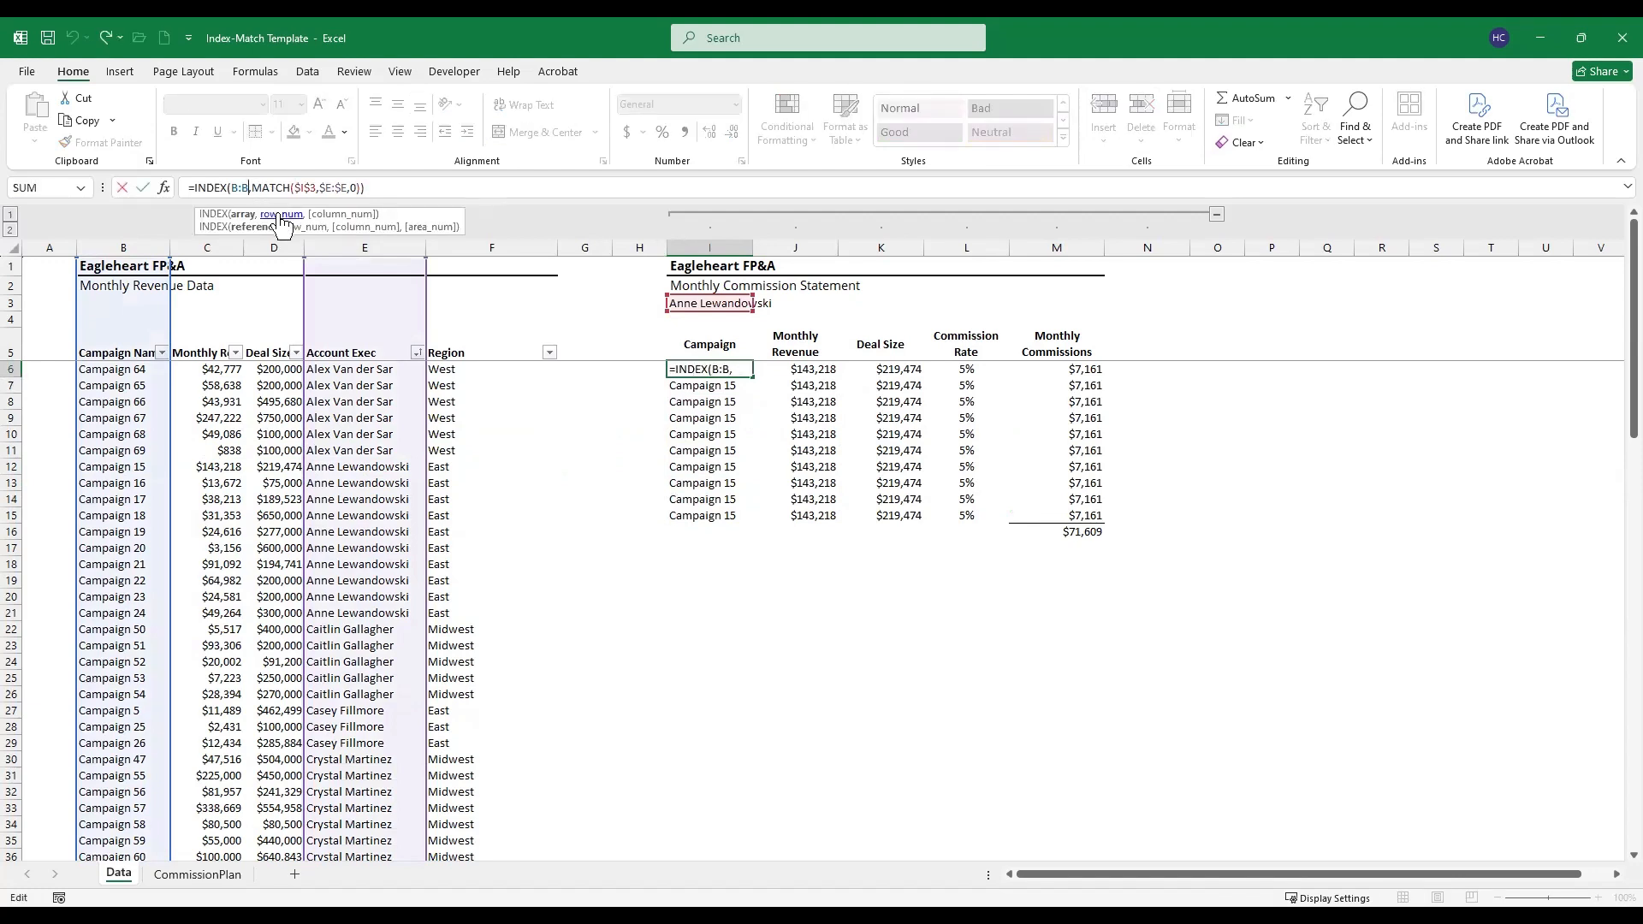
pyautogui.click(283, 215)
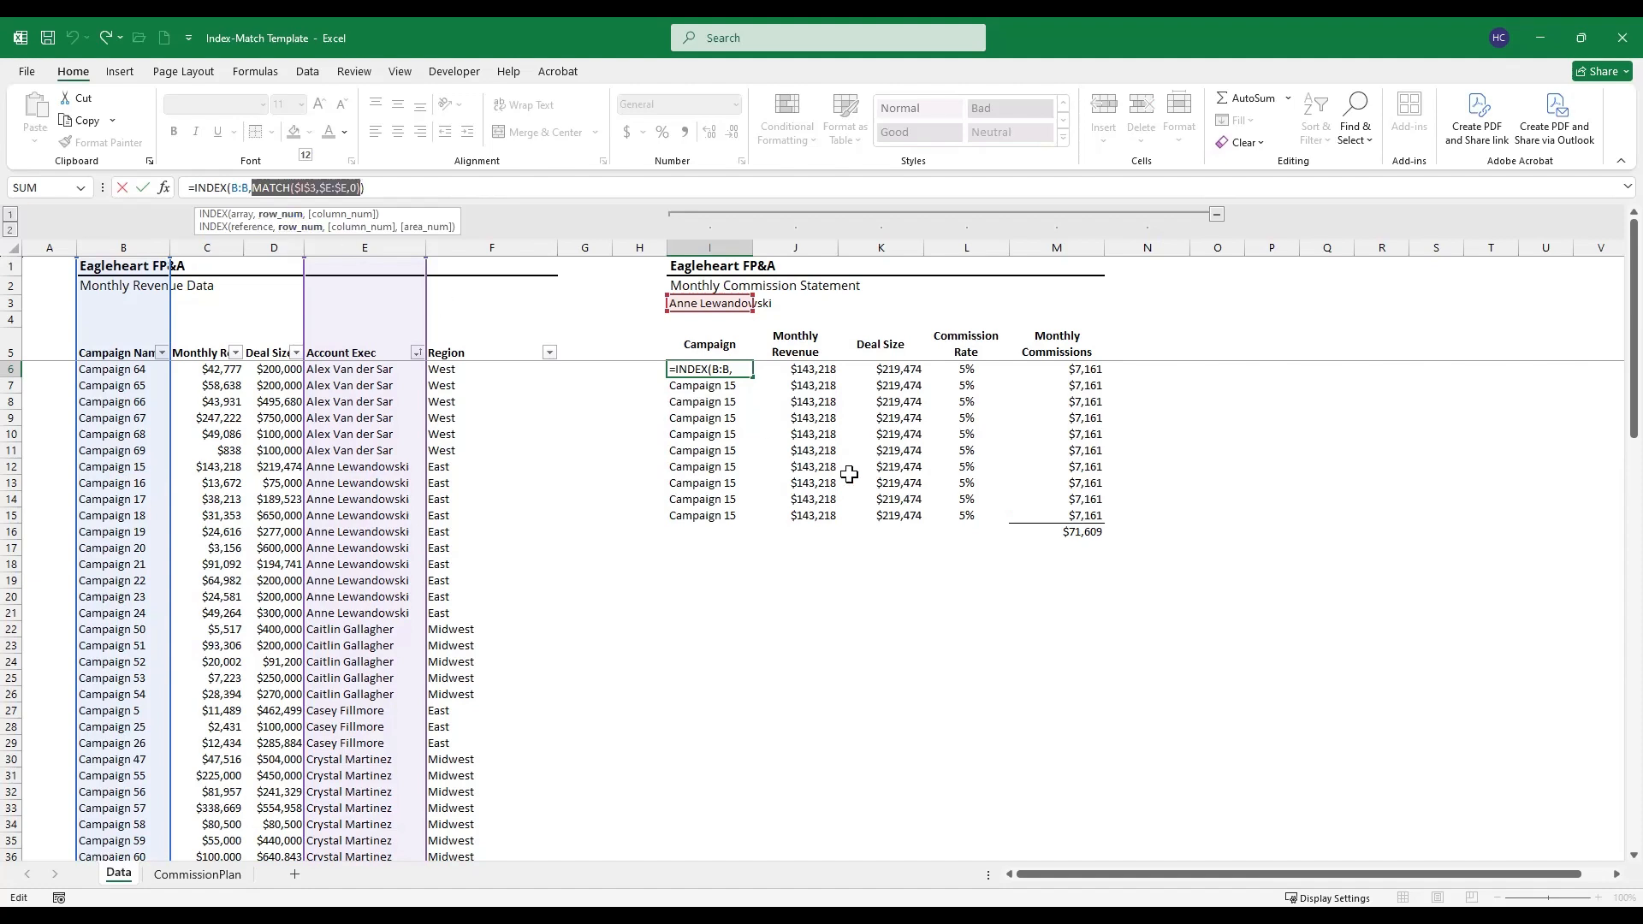
pyautogui.hotkey('ctrl', 'Return')
# Step: Number the statement rows in H6:H15 with 1 in H6 and =+H6+1 filled down from H7, and narrow column H
pyautogui.press('Left')
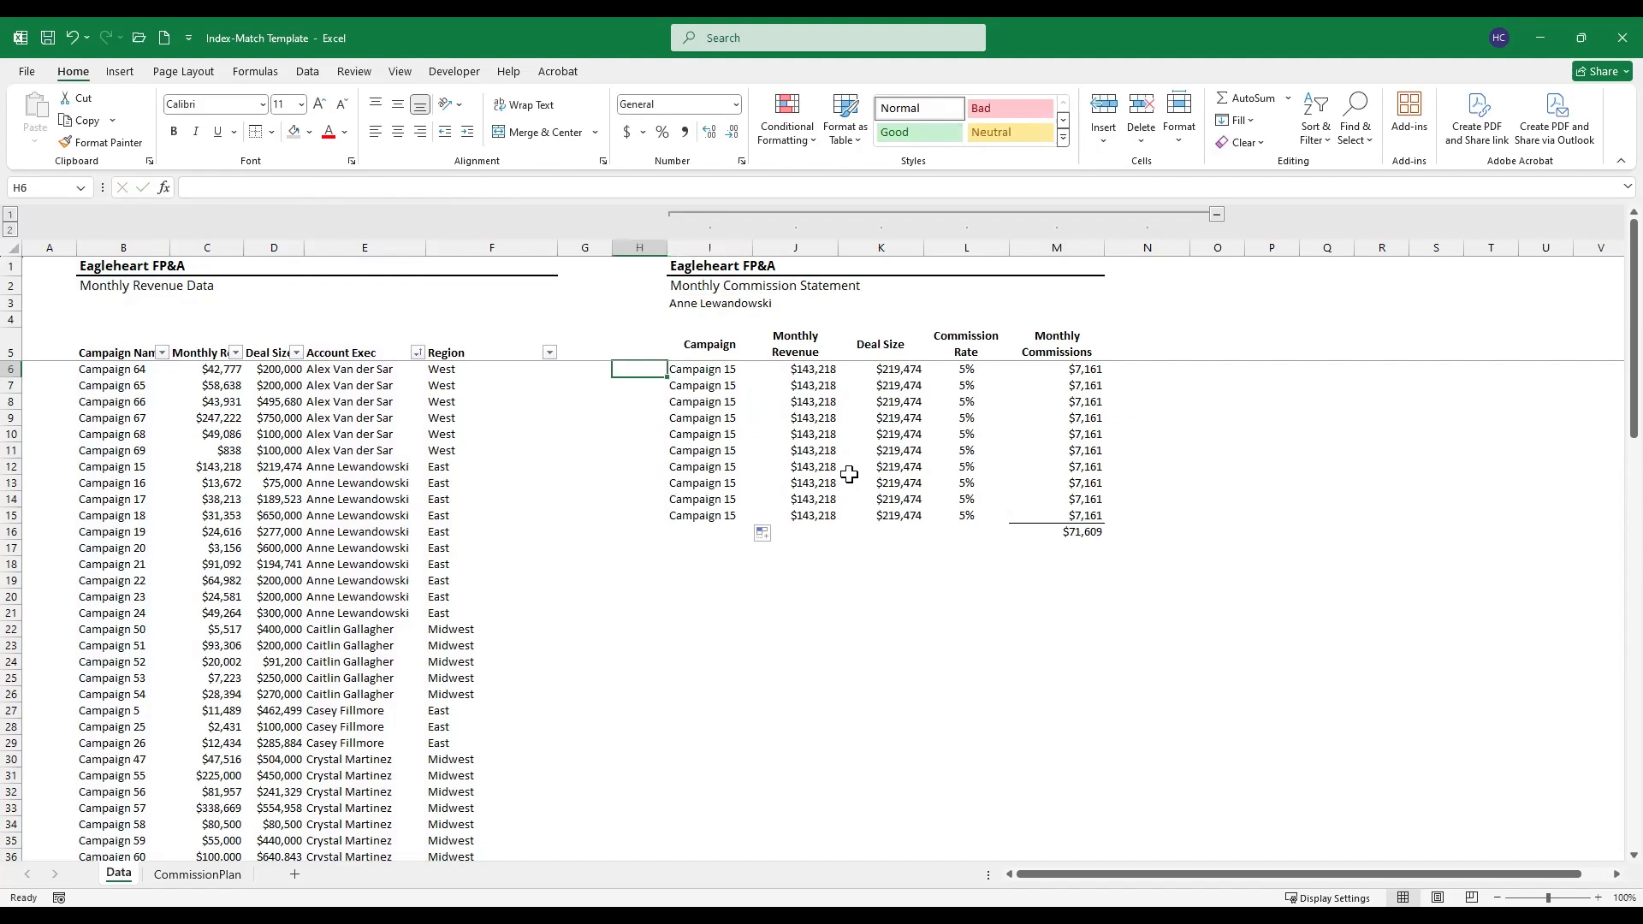
pyautogui.write('1')
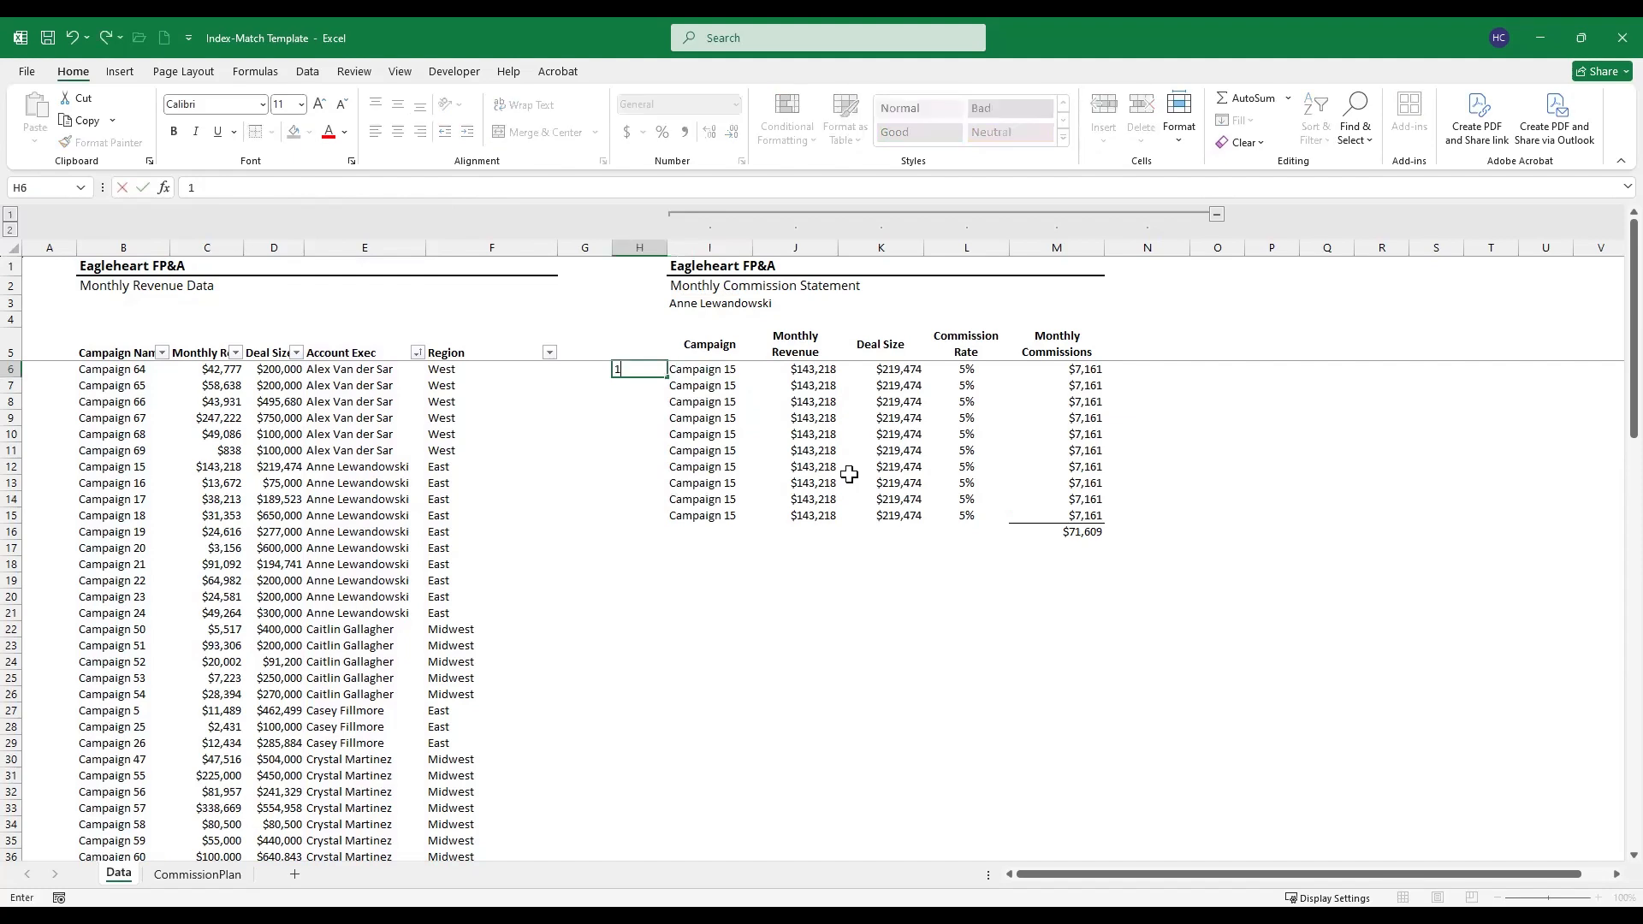
pyautogui.press('Return')
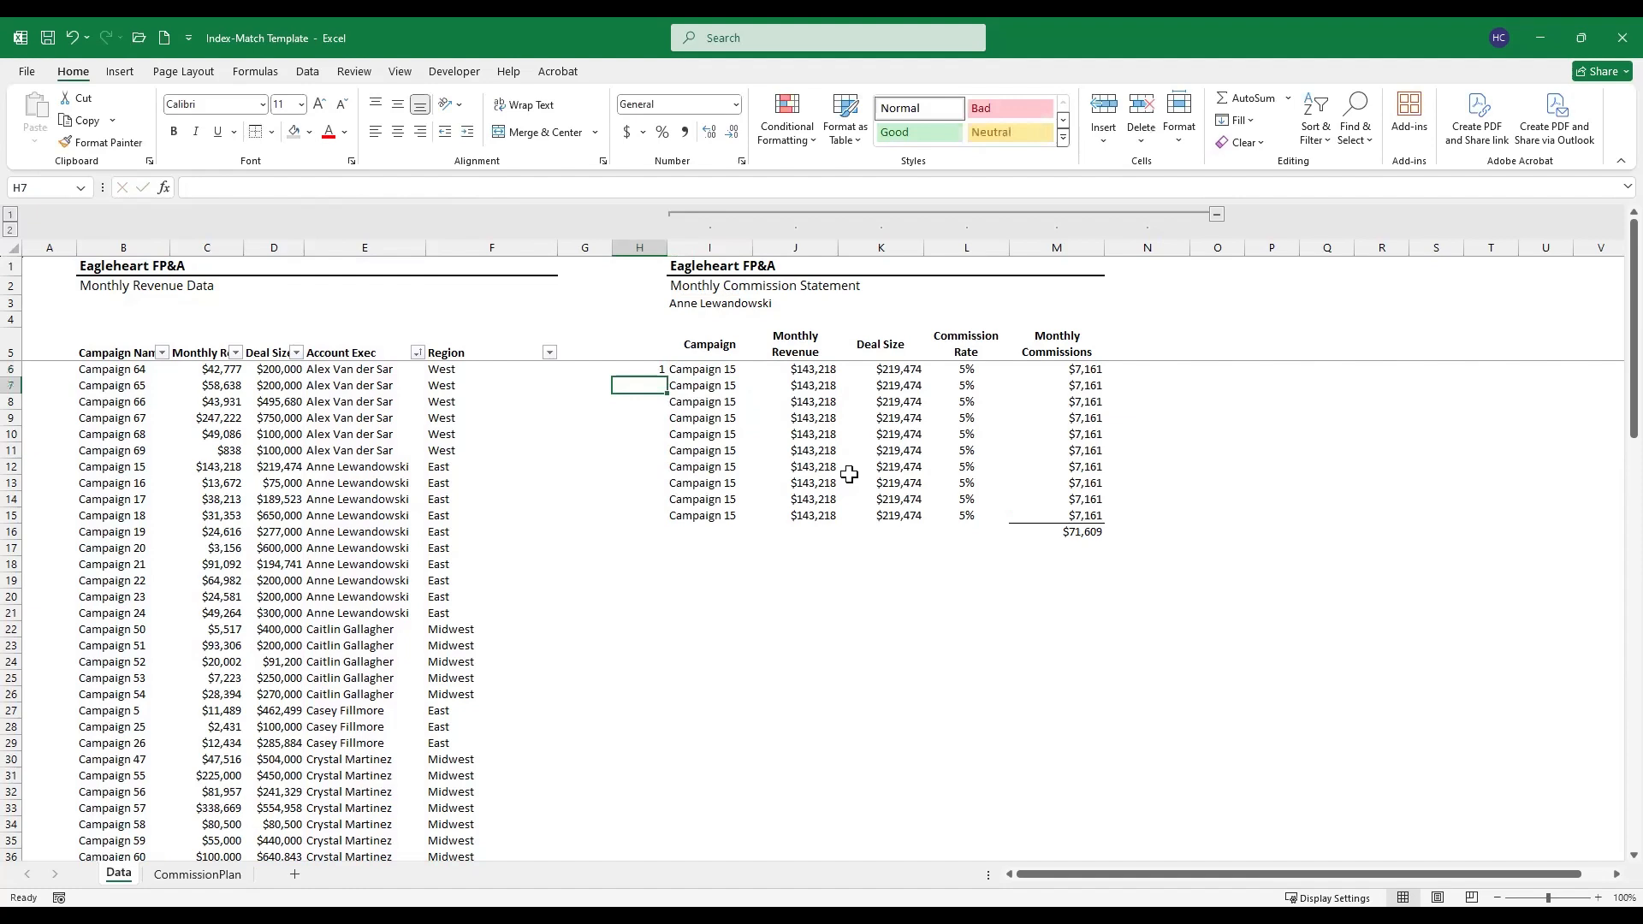
pyautogui.write('+')
pyautogui.press('Up')
pyautogui.write('+1')
pyautogui.press('Return')
pyautogui.press('Up')
pyautogui.doubleClick(665, 394)
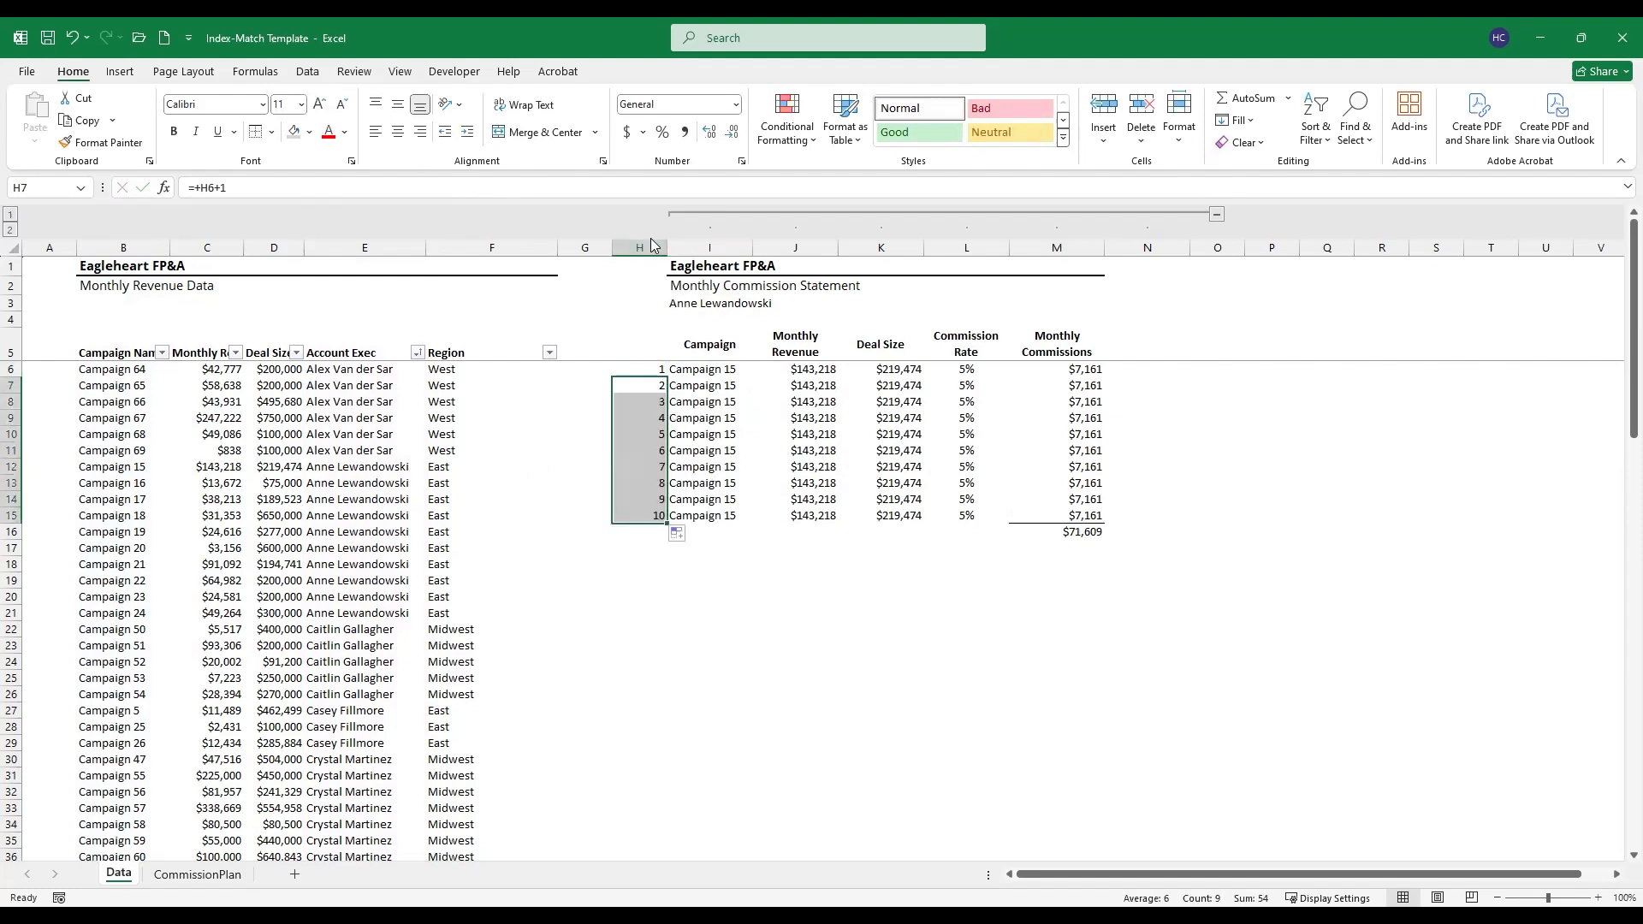
pyautogui.moveTo(661, 240); pyautogui.dragTo(630, 241)
pyautogui.click(761, 515)
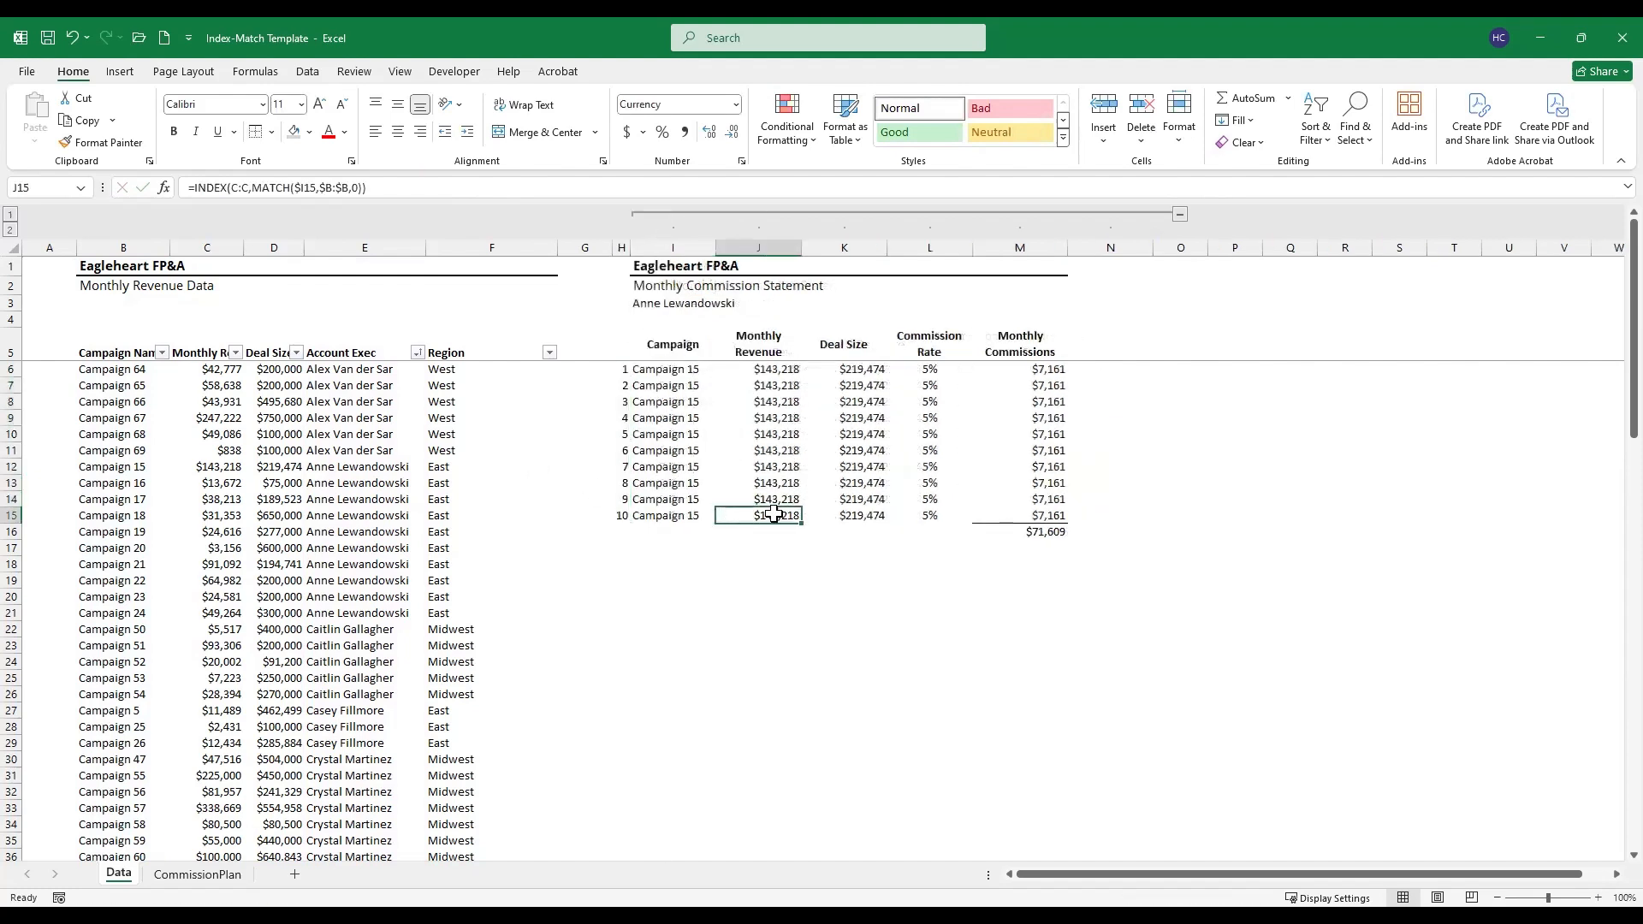
# Step: Compare the Campaign formulas in I6 and I7 with the account executive's first two campaign rows, B12 and B13
pyautogui.click(666, 368)
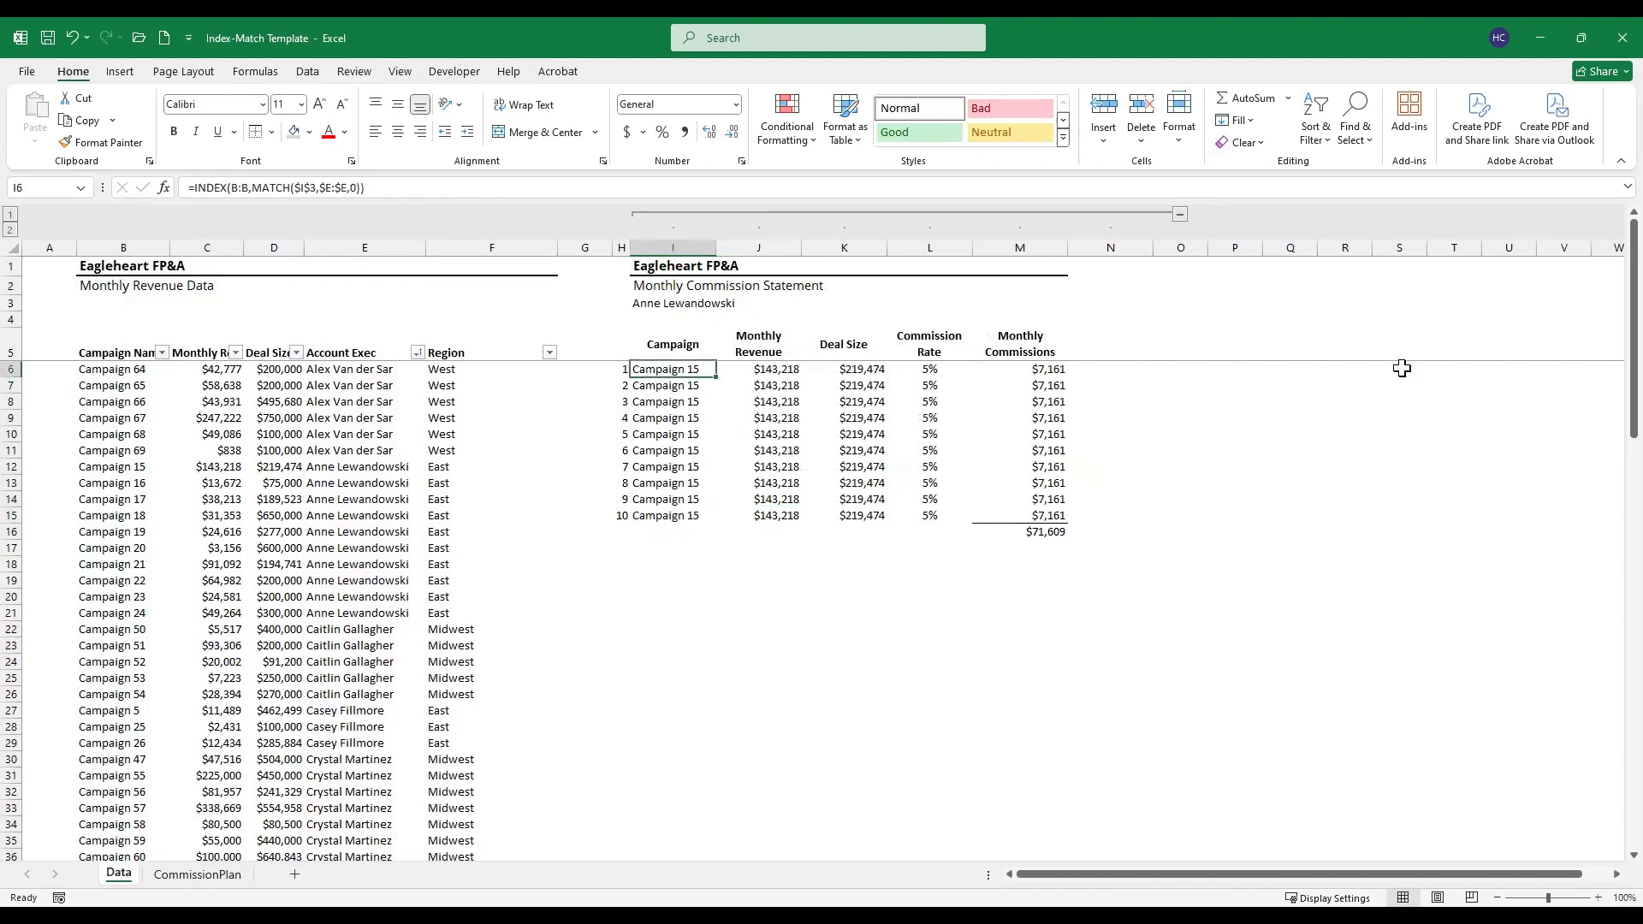
pyautogui.press('F2')
pyautogui.press('Escape')
pyautogui.click(90, 467)
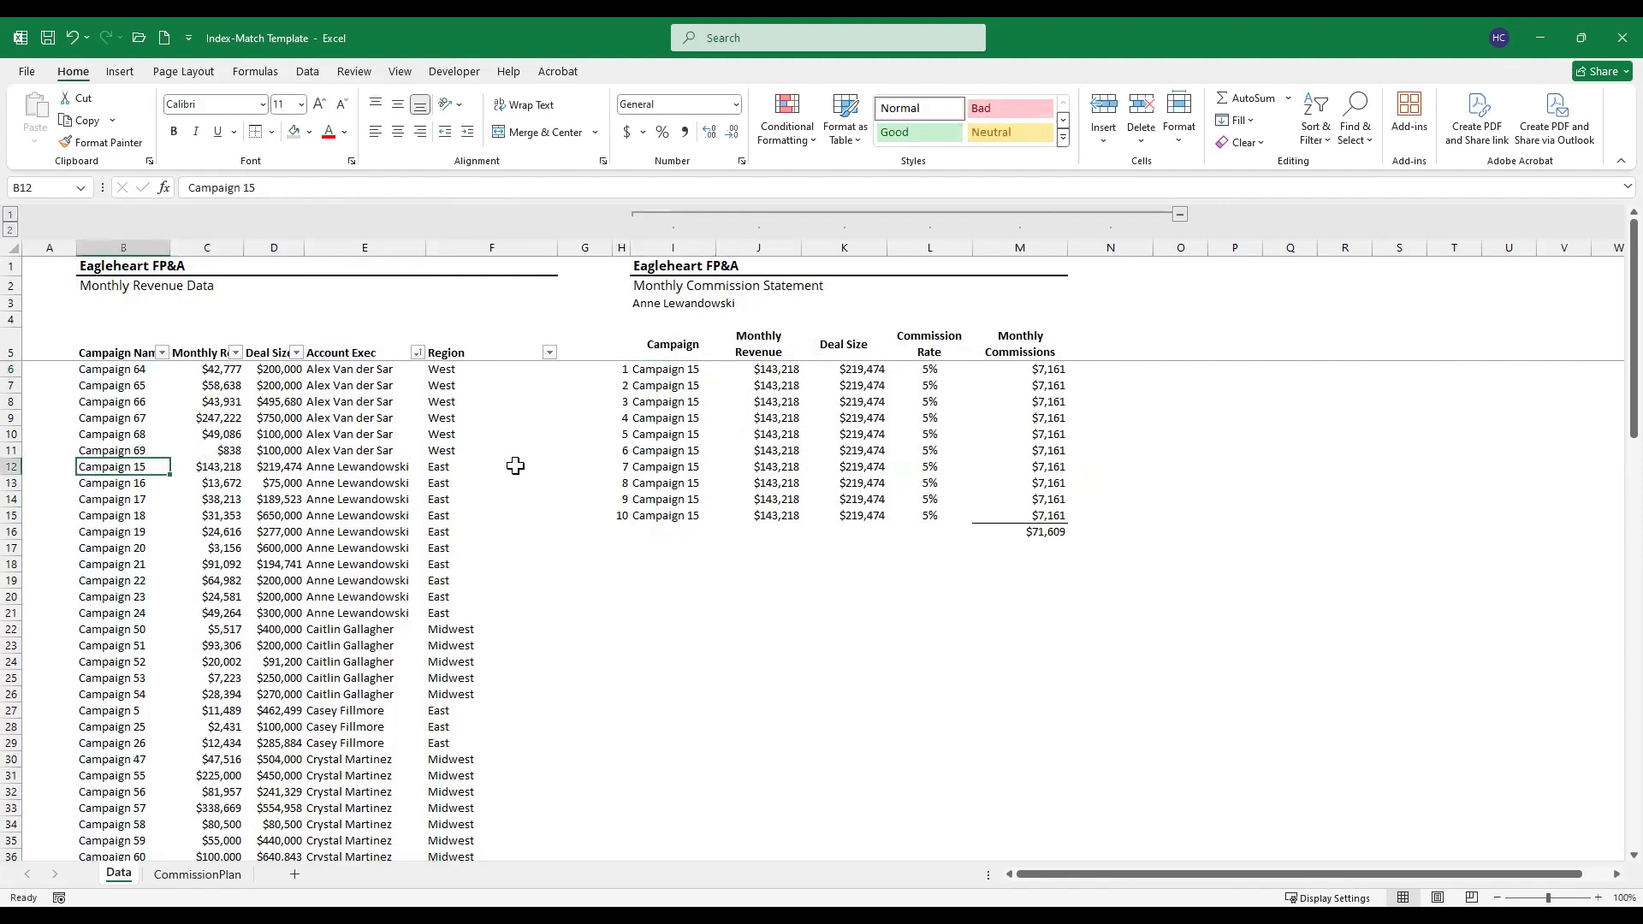
pyautogui.press('Down')
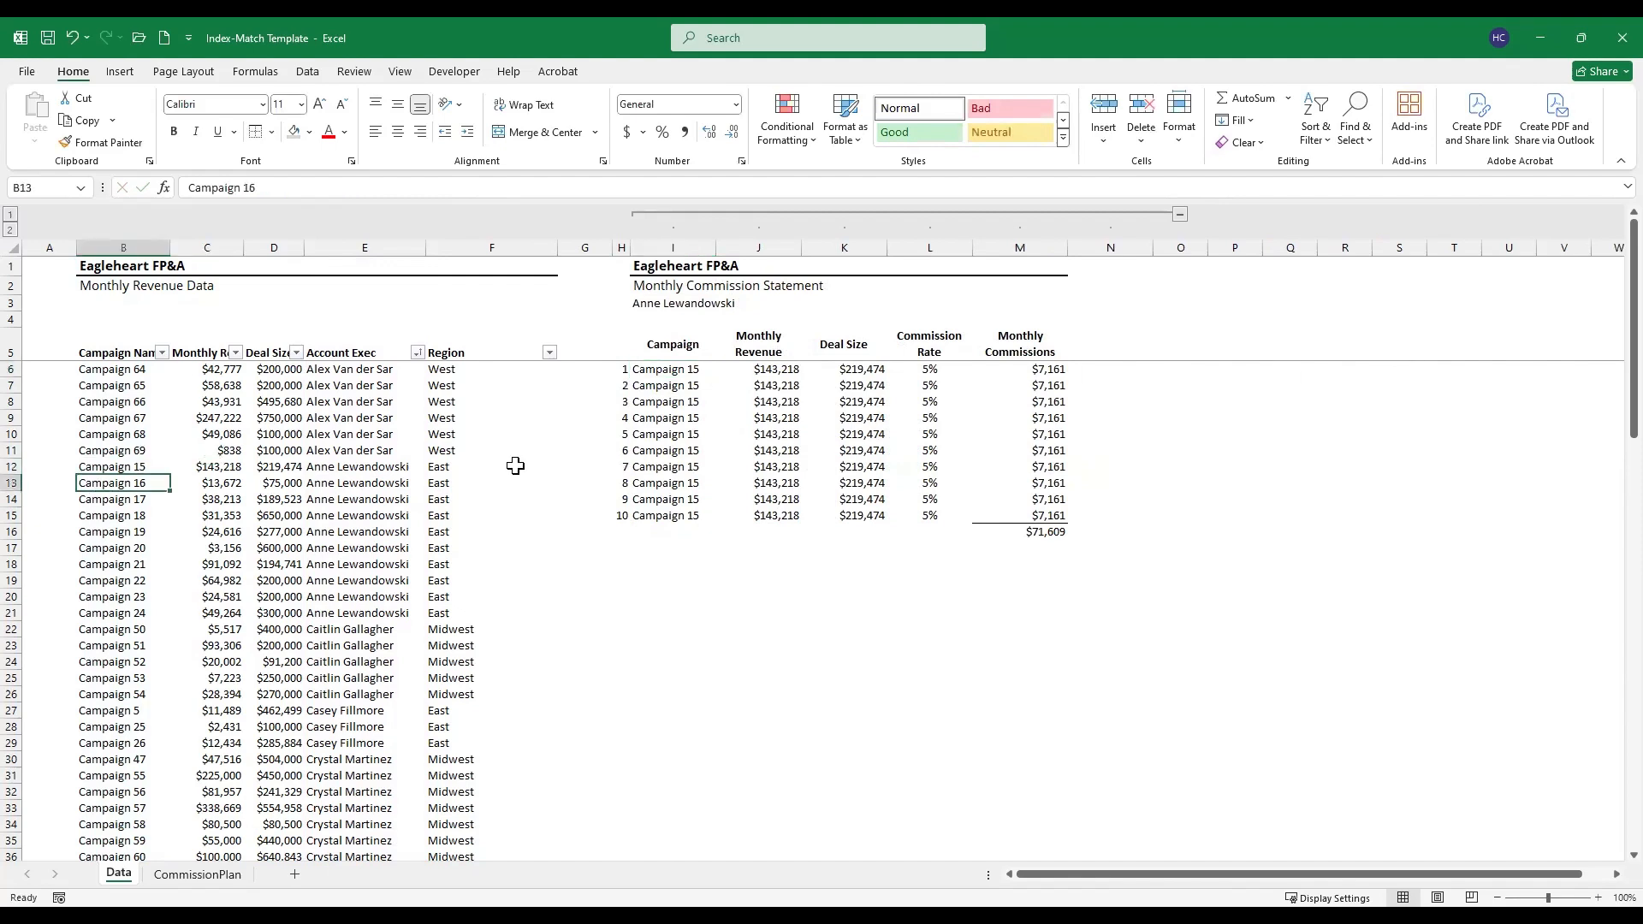
pyautogui.press('Right')
pyautogui.press('Right')
pyautogui.press('Right')
pyautogui.press('Right')
pyautogui.press('Right')
pyautogui.press('Right')
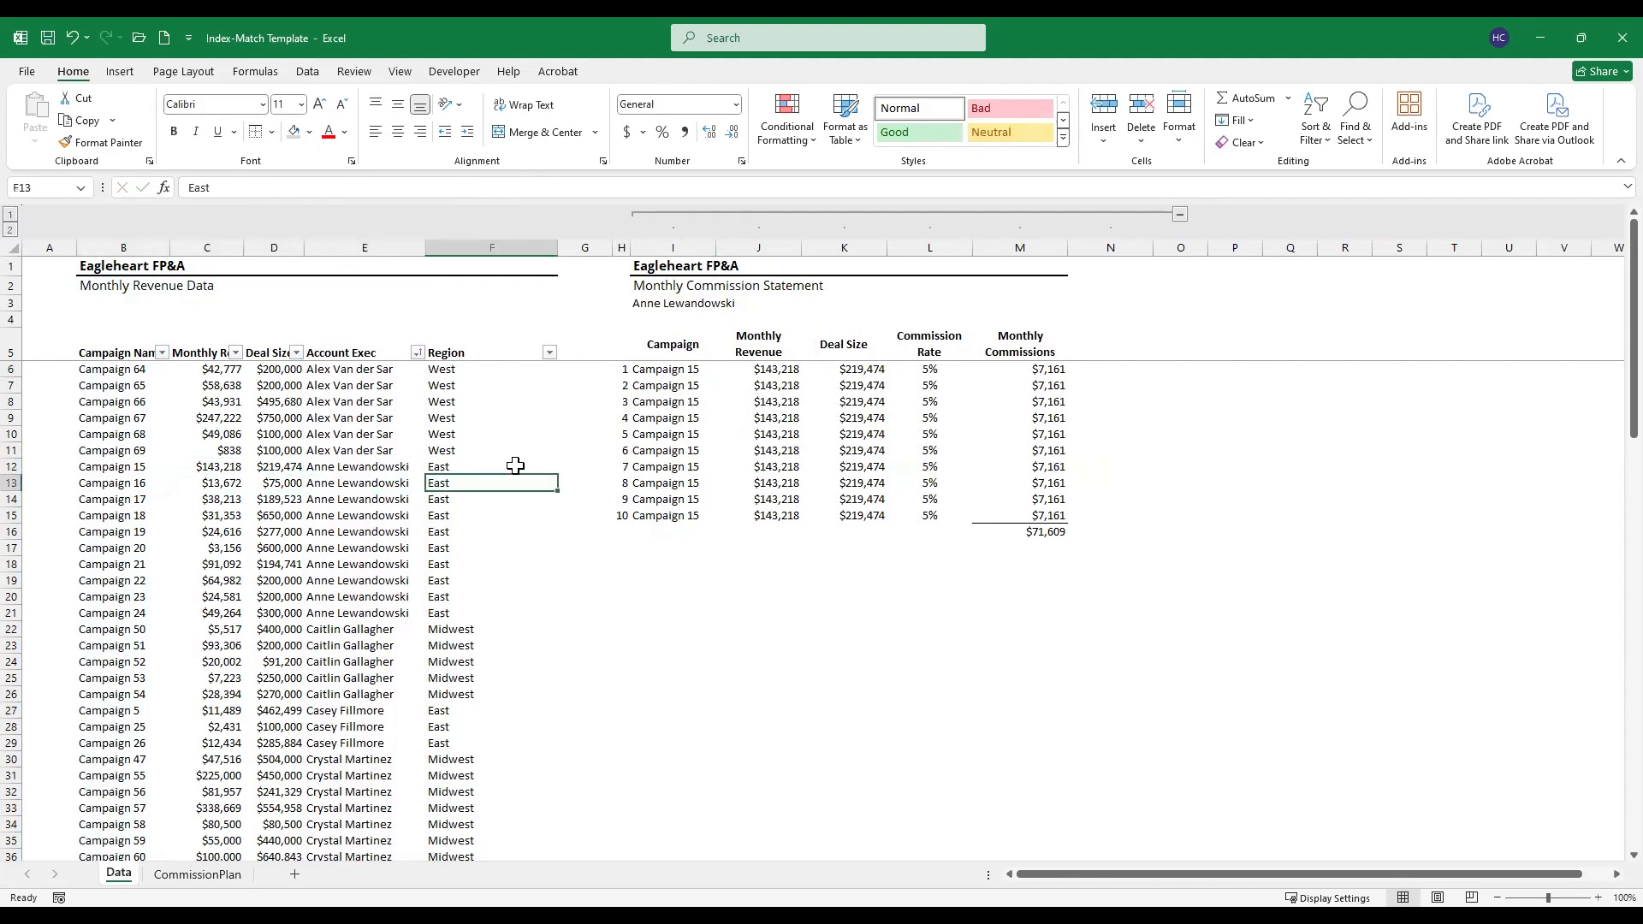
pyautogui.press('Right')
pyautogui.press('Up')
pyautogui.press('Up')
pyautogui.press('Up')
pyautogui.press('Up')
pyautogui.press('Up')
pyautogui.press('Up')
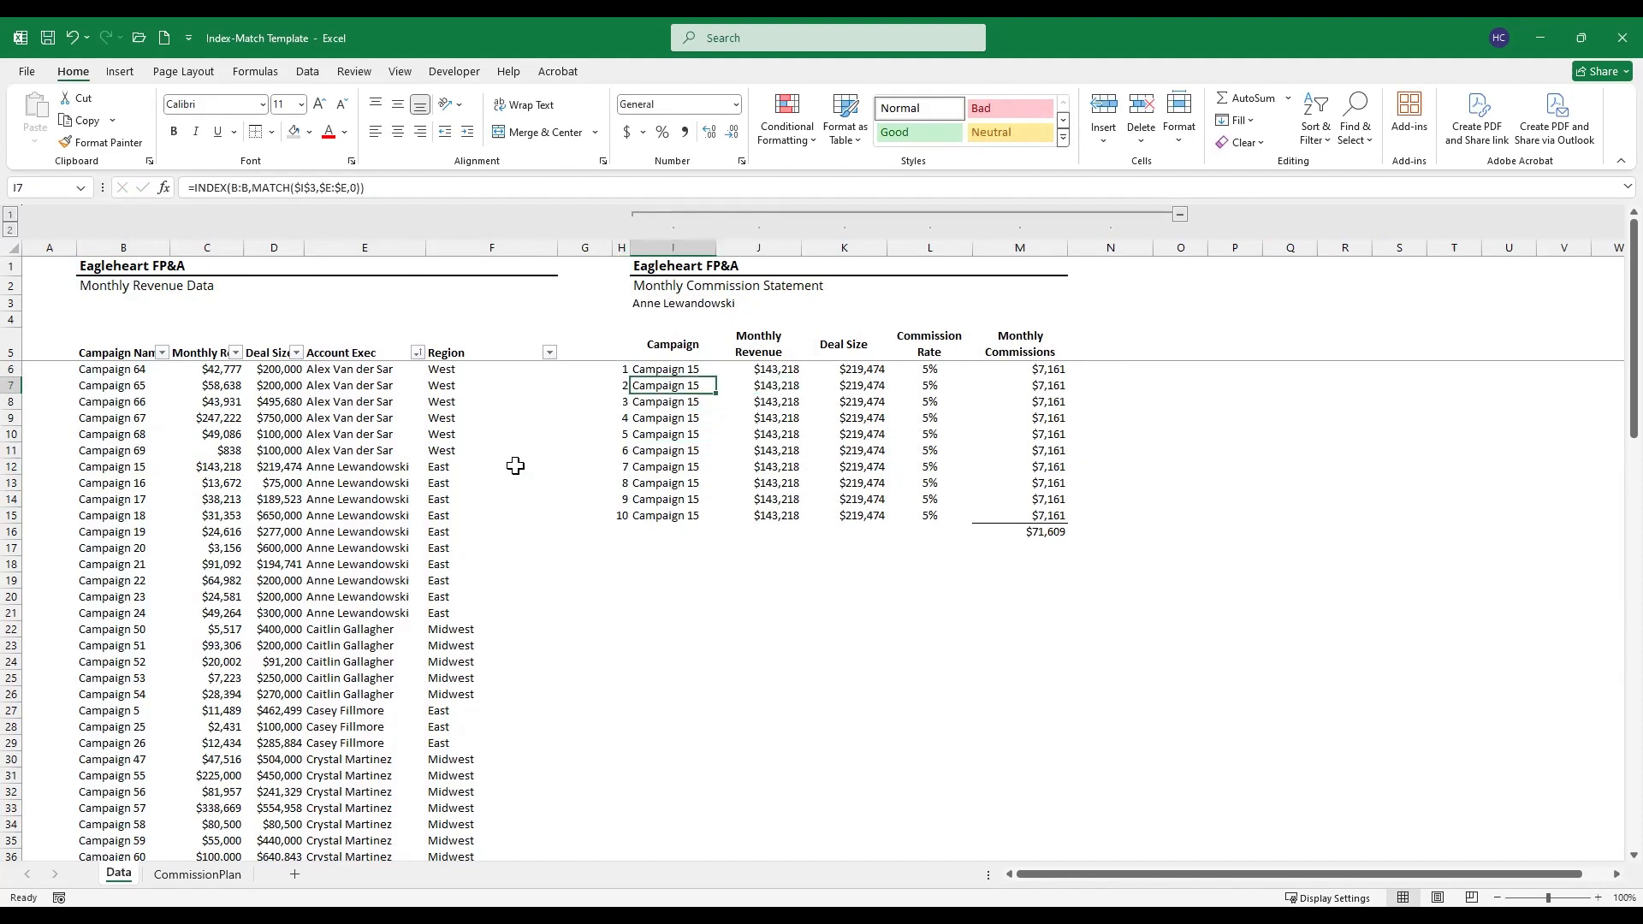
# Step: Add +1 to the MATCH row number in I7's formula, giving =INDEX(B:B,MATCH($I$3,$E:$E,0)+1)
pyautogui.click(270, 187)
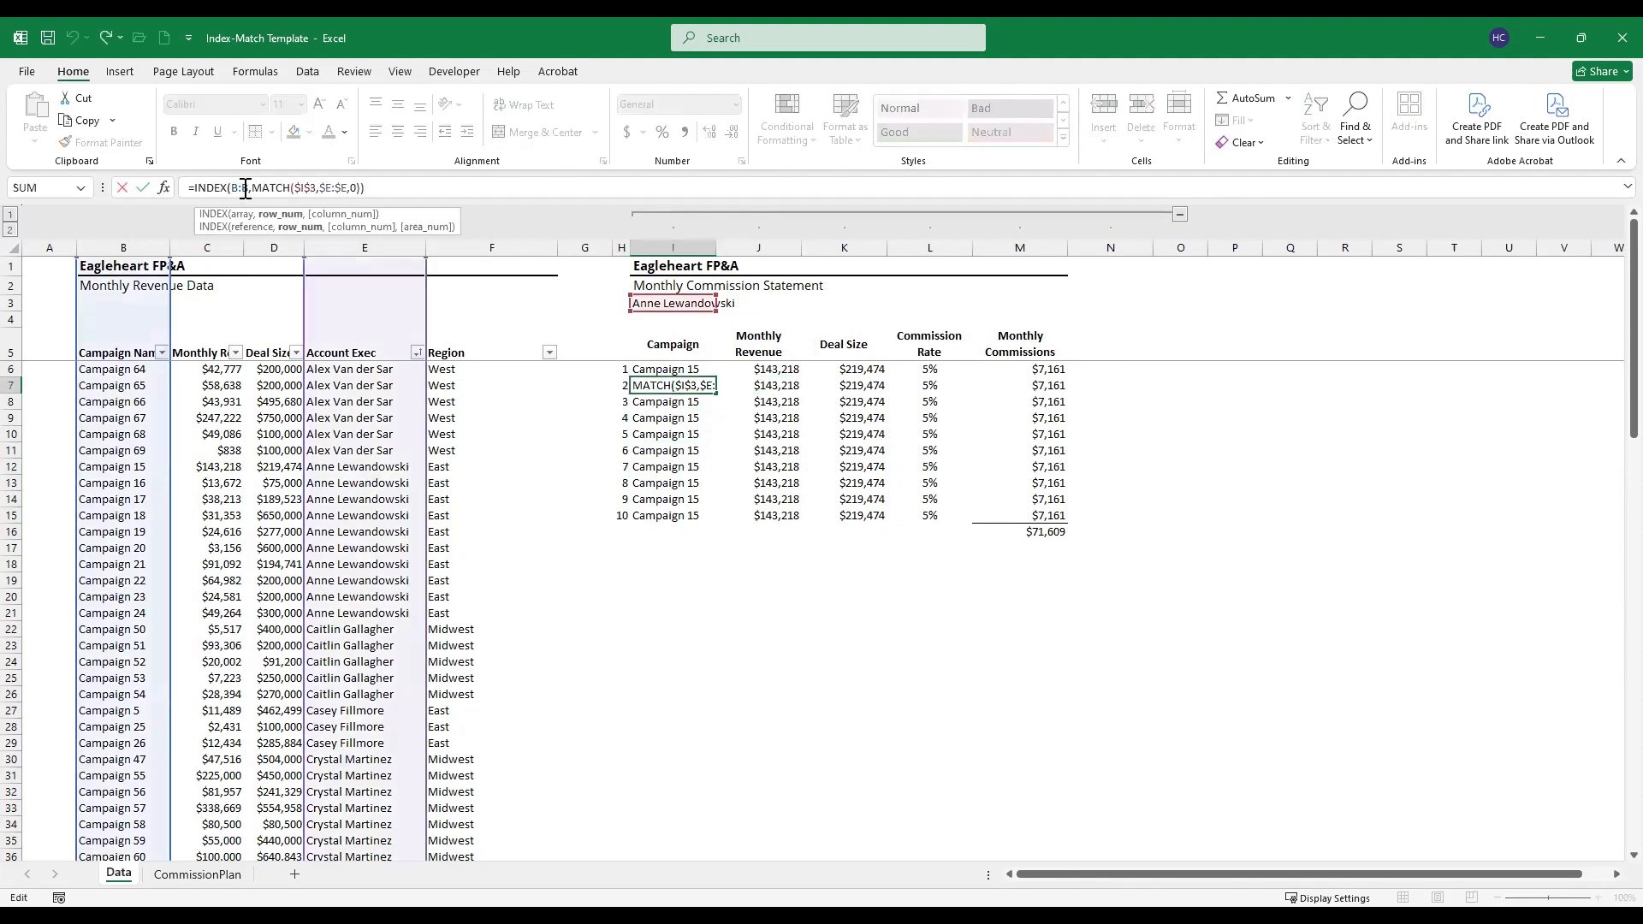
pyautogui.click(246, 188)
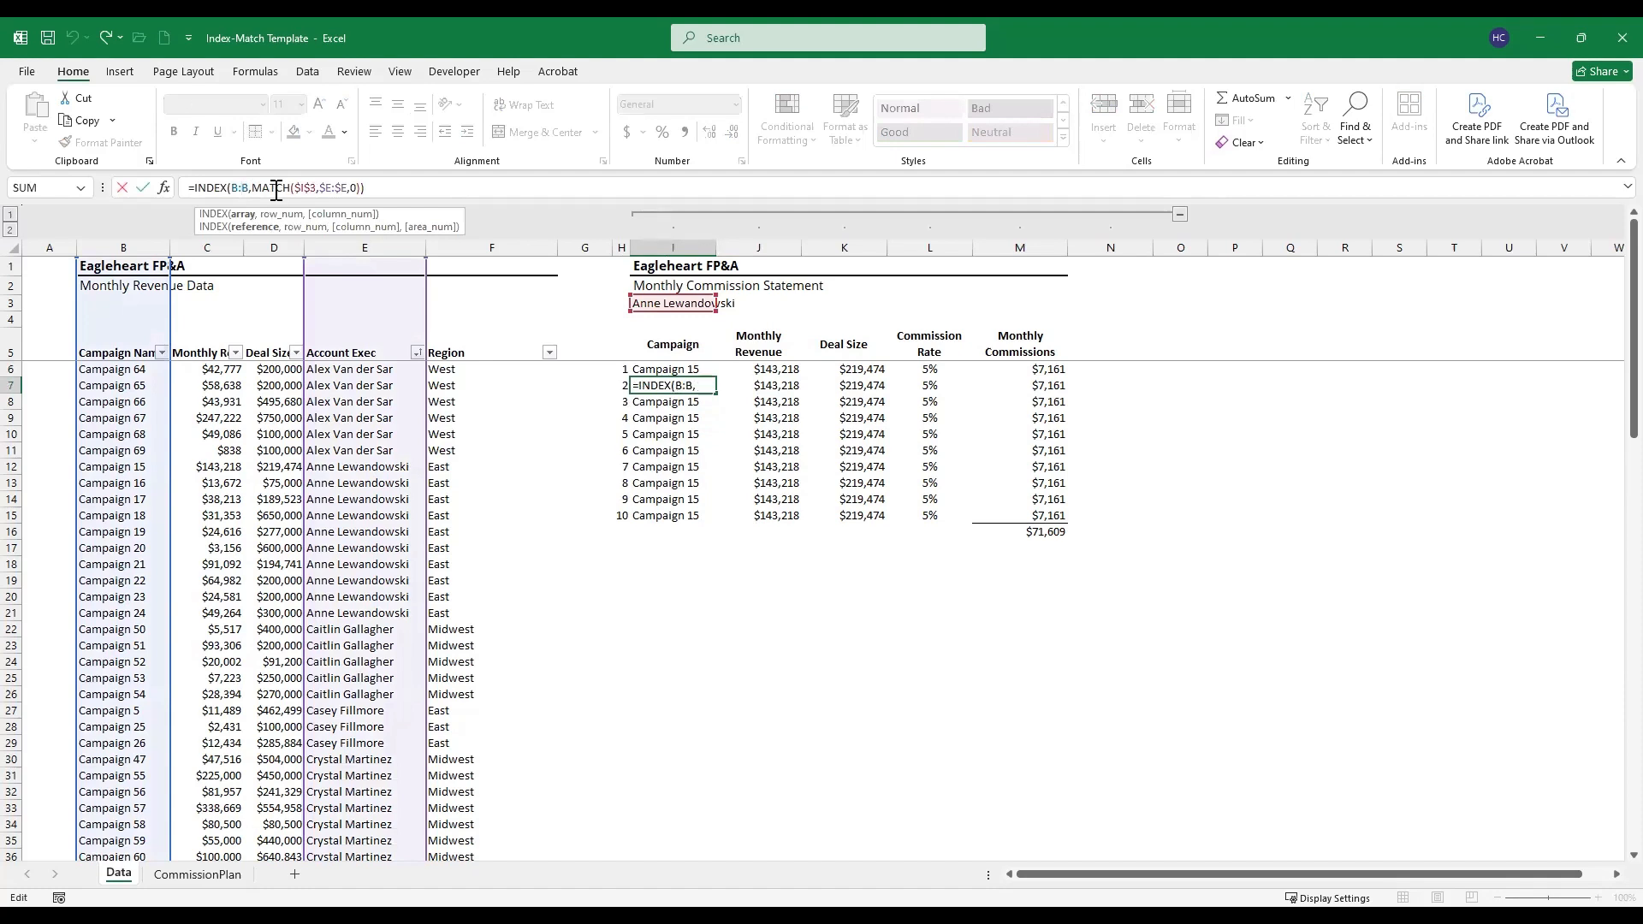
pyautogui.click(282, 215)
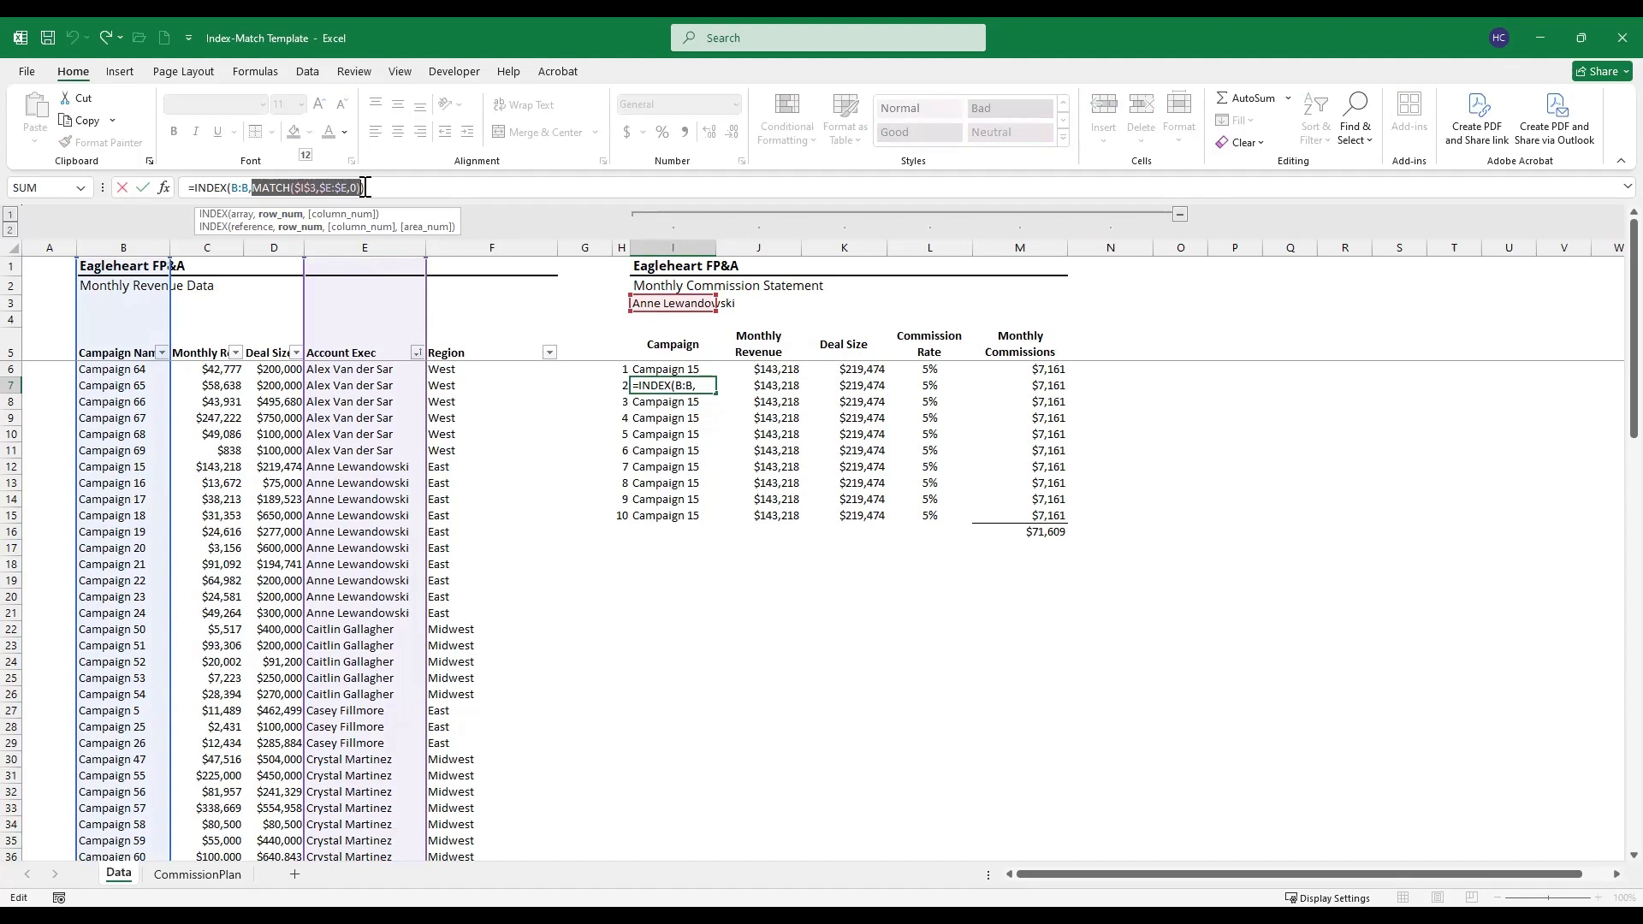
pyautogui.click(366, 187)
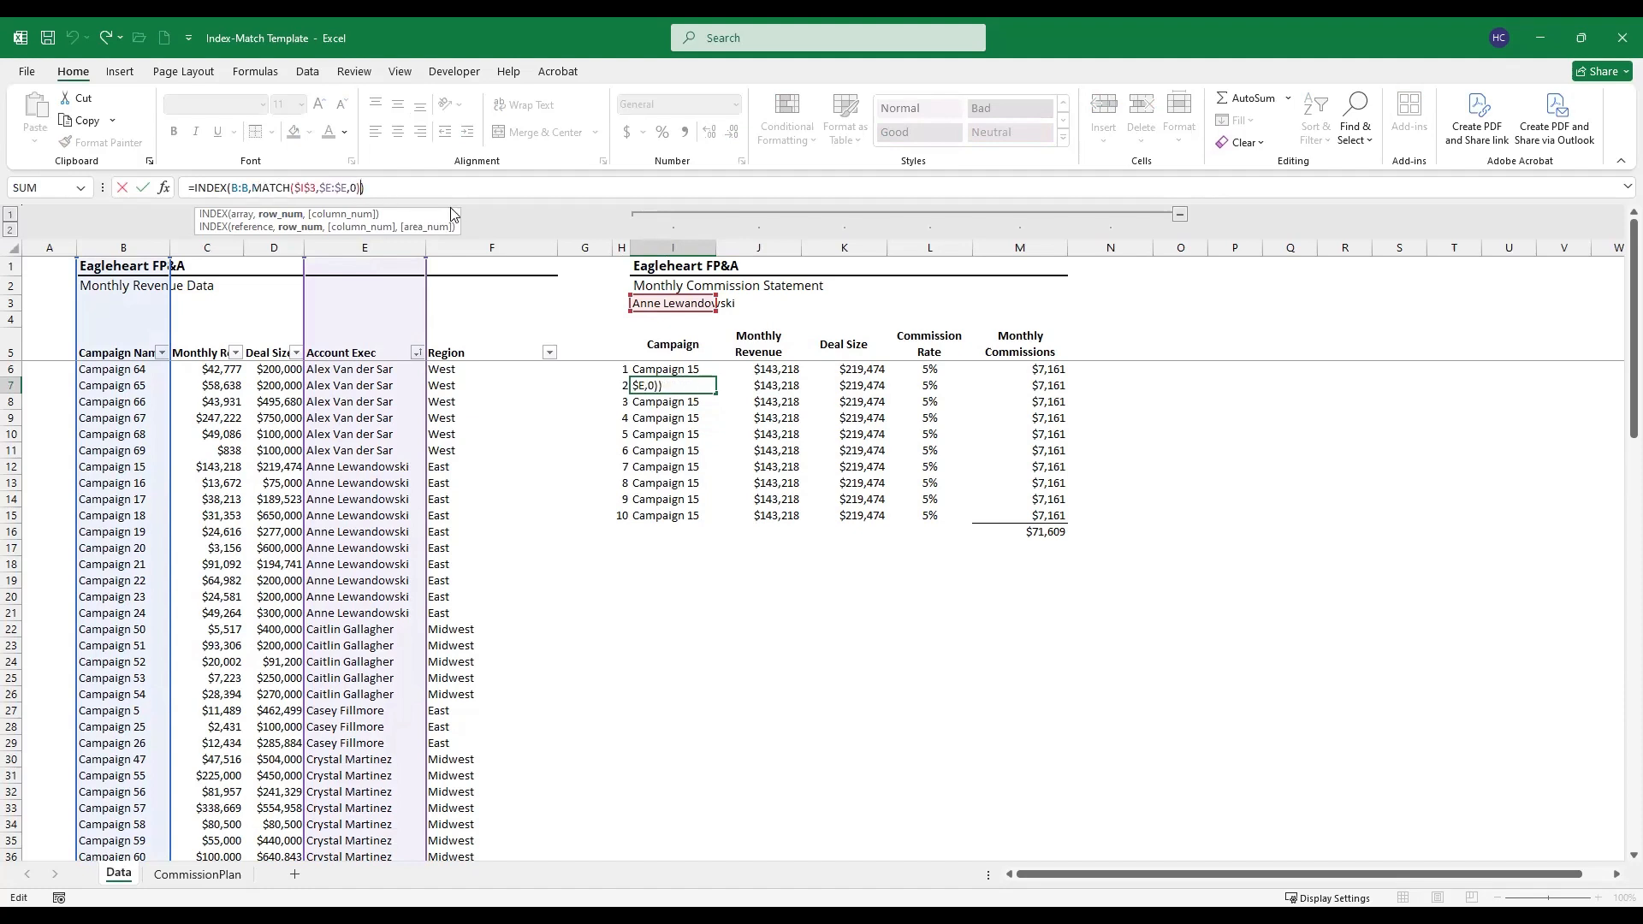
pyautogui.write('+1')
pyautogui.hotkey('ctrl', 'Return')
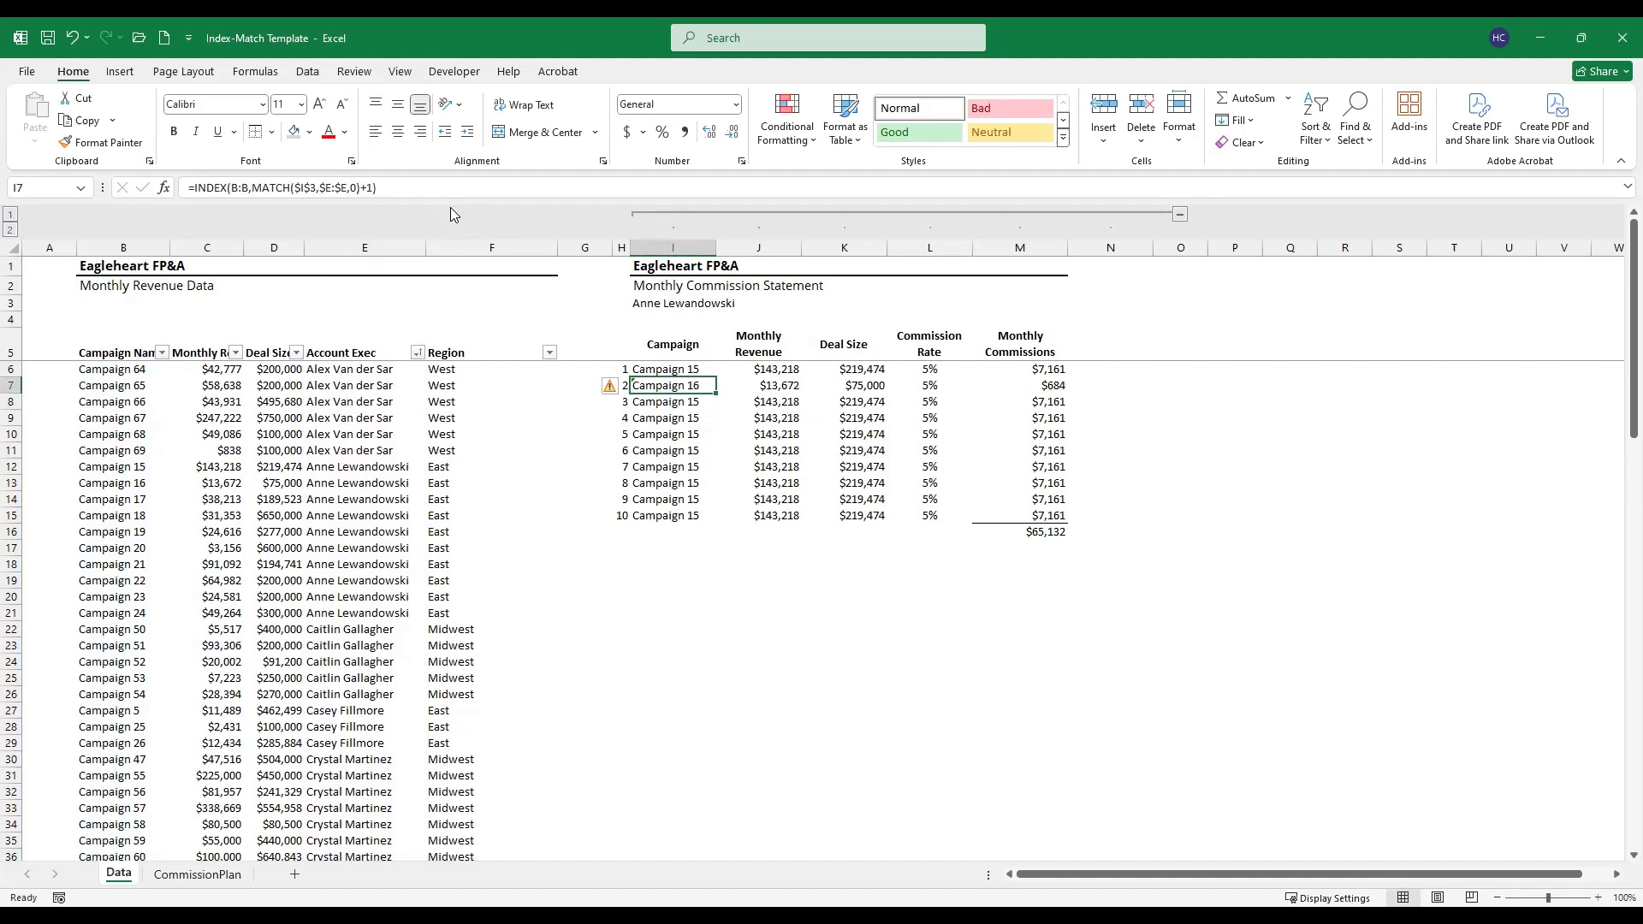
# Step: Add +2 to the MATCH row number in I8's formula, giving =INDEX(B:B,MATCH($I$3,$E:$E,0)+2)
pyautogui.press('Down')
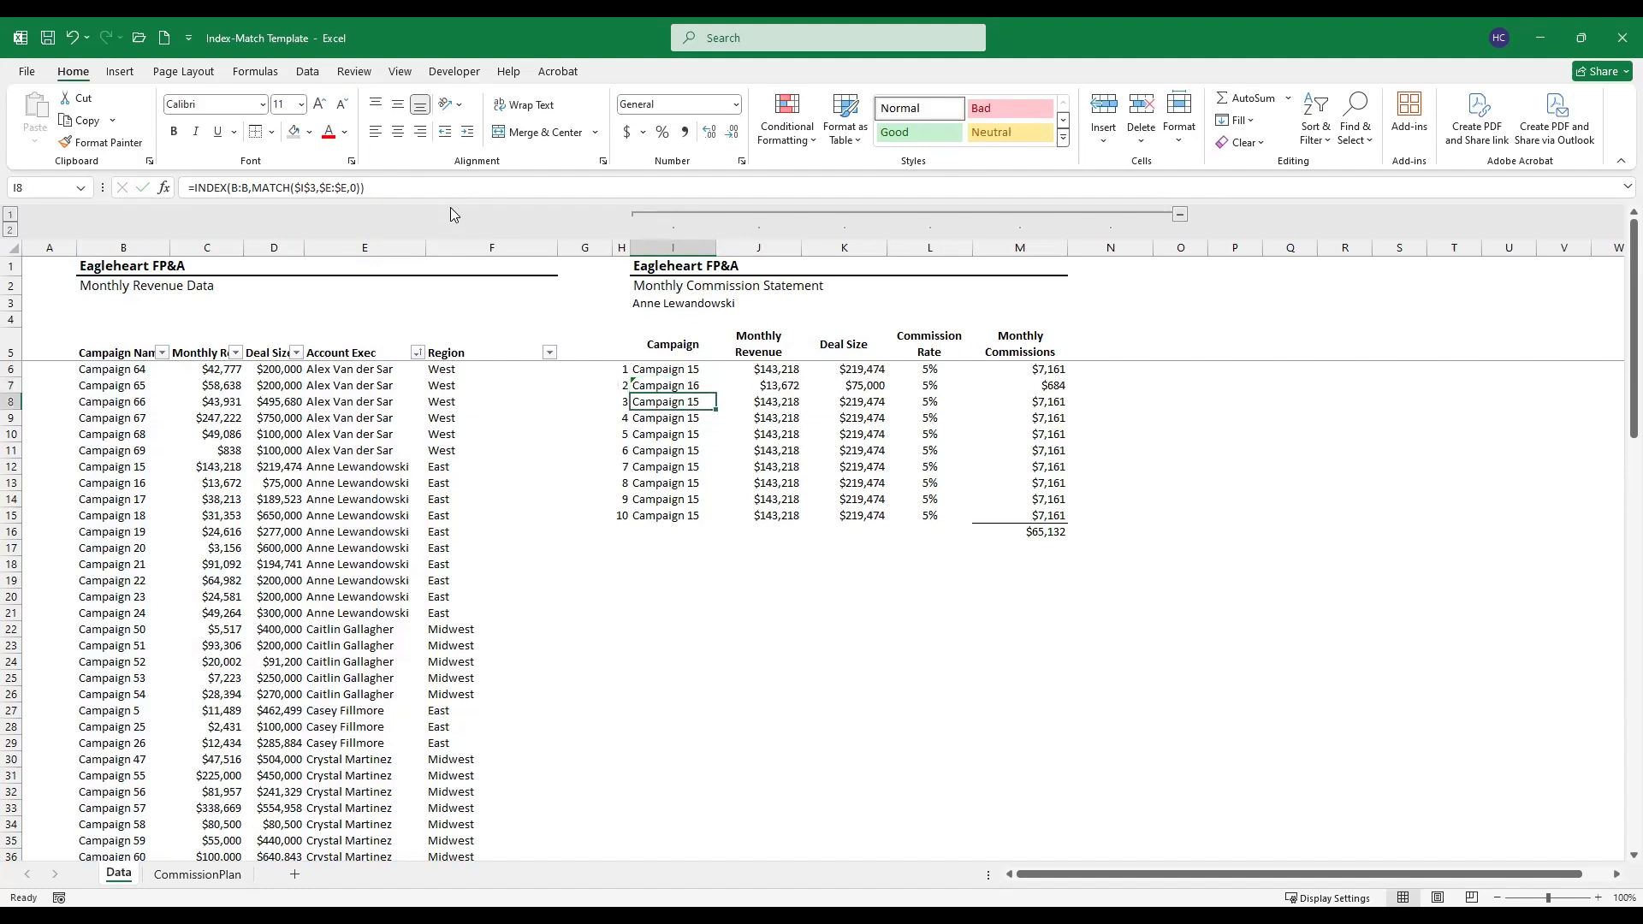
pyautogui.click(360, 187)
pyautogui.click(279, 214)
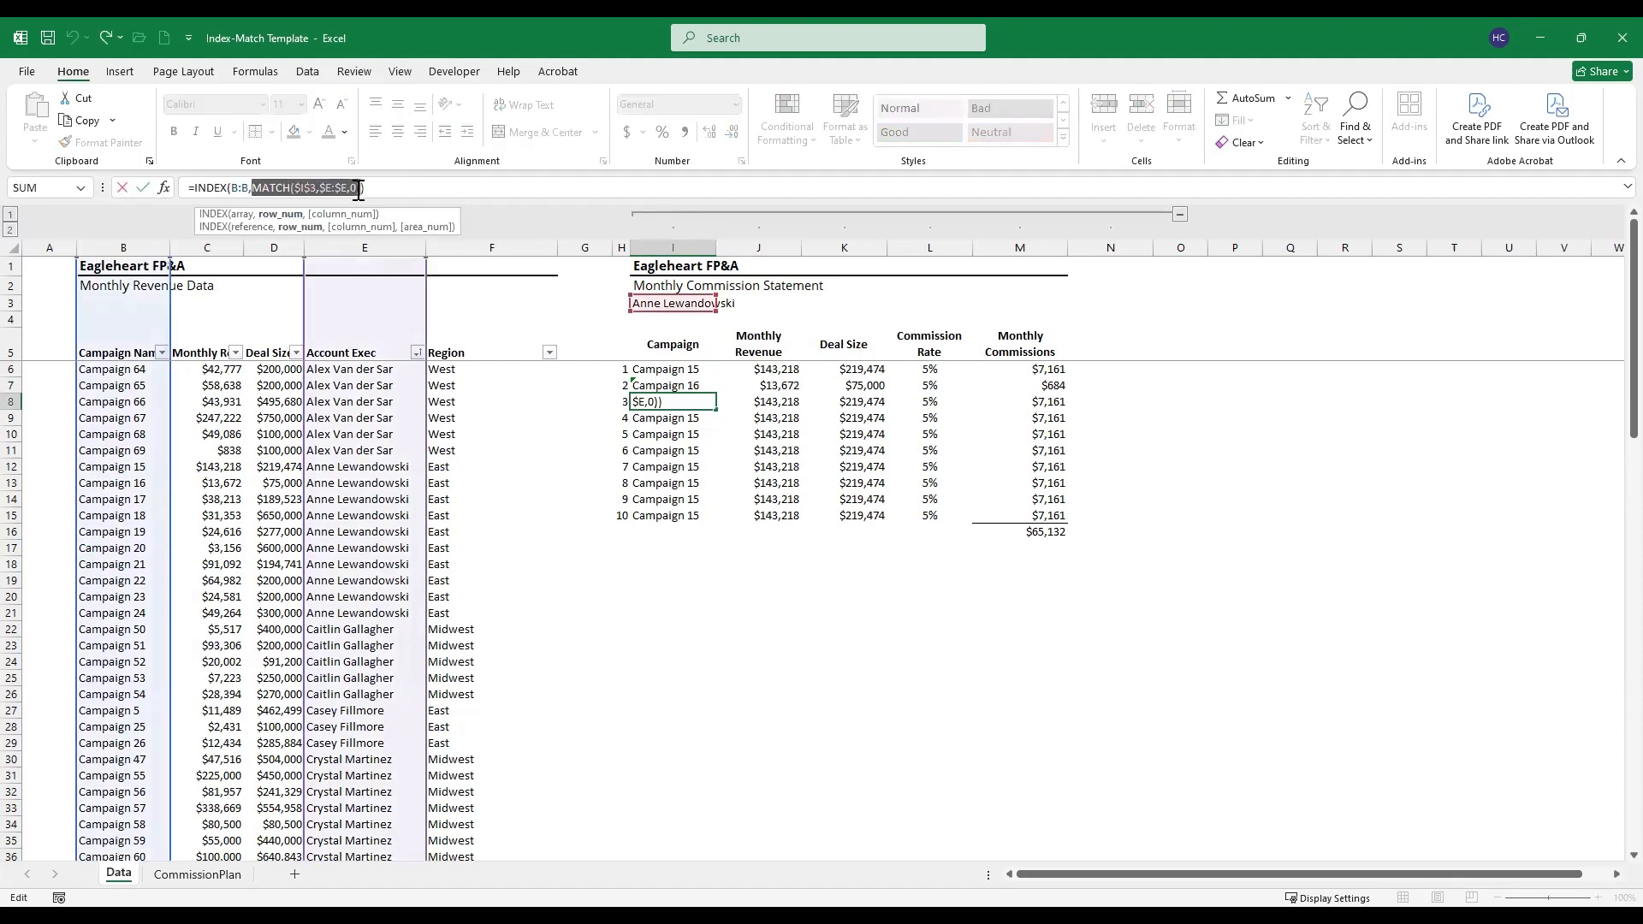
pyautogui.press('Right')
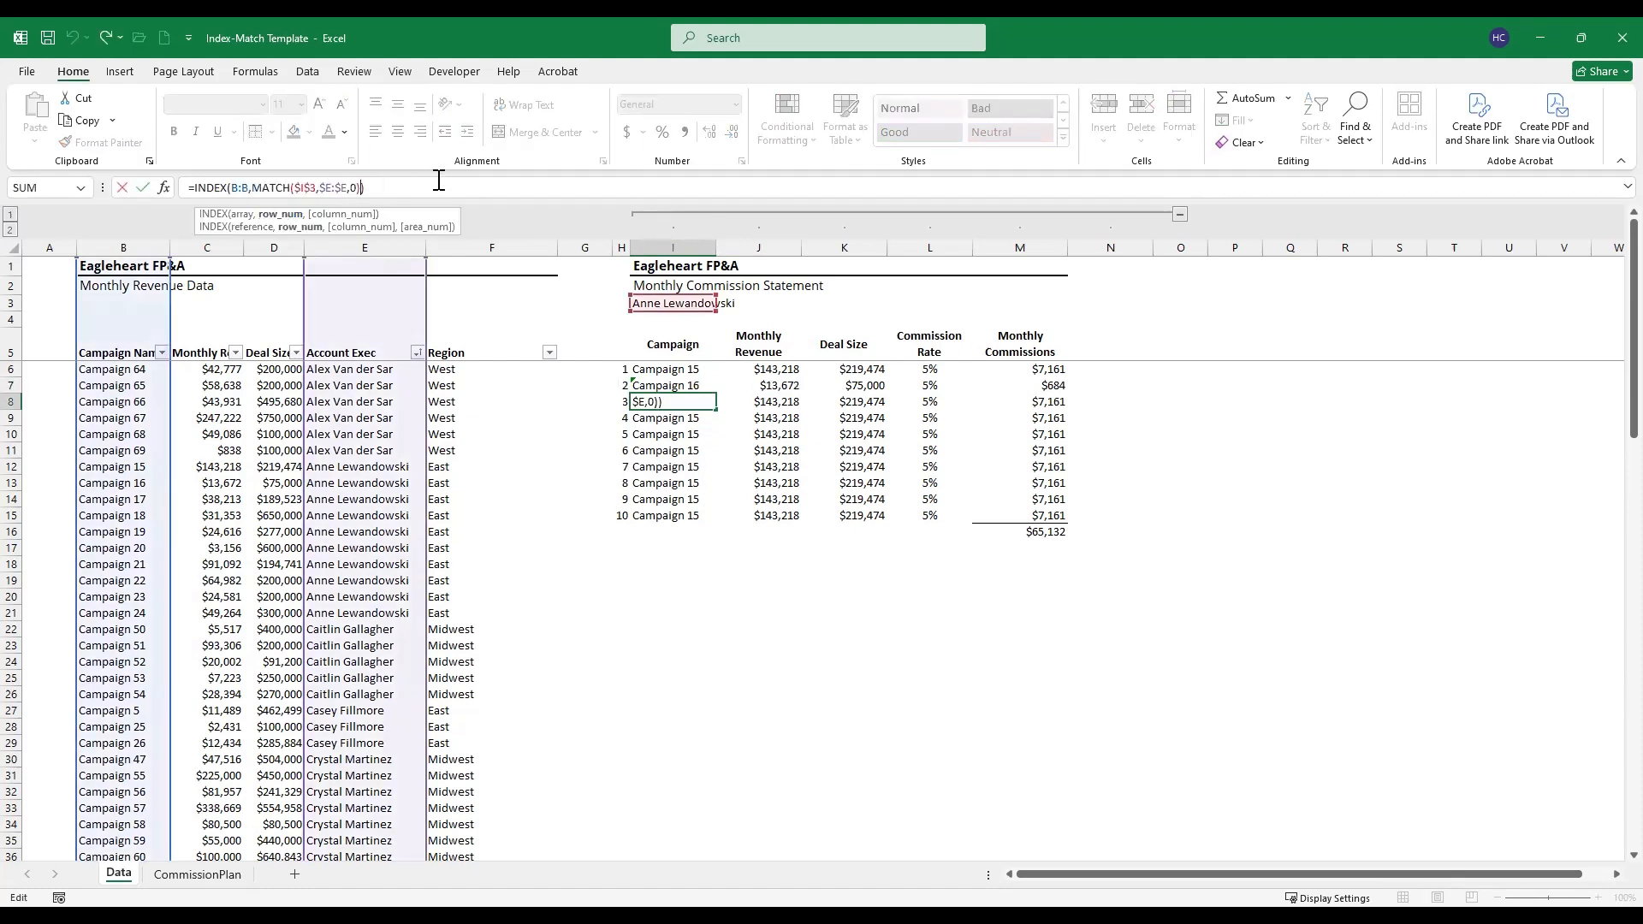
pyautogui.write('+2')
pyautogui.press('Return')
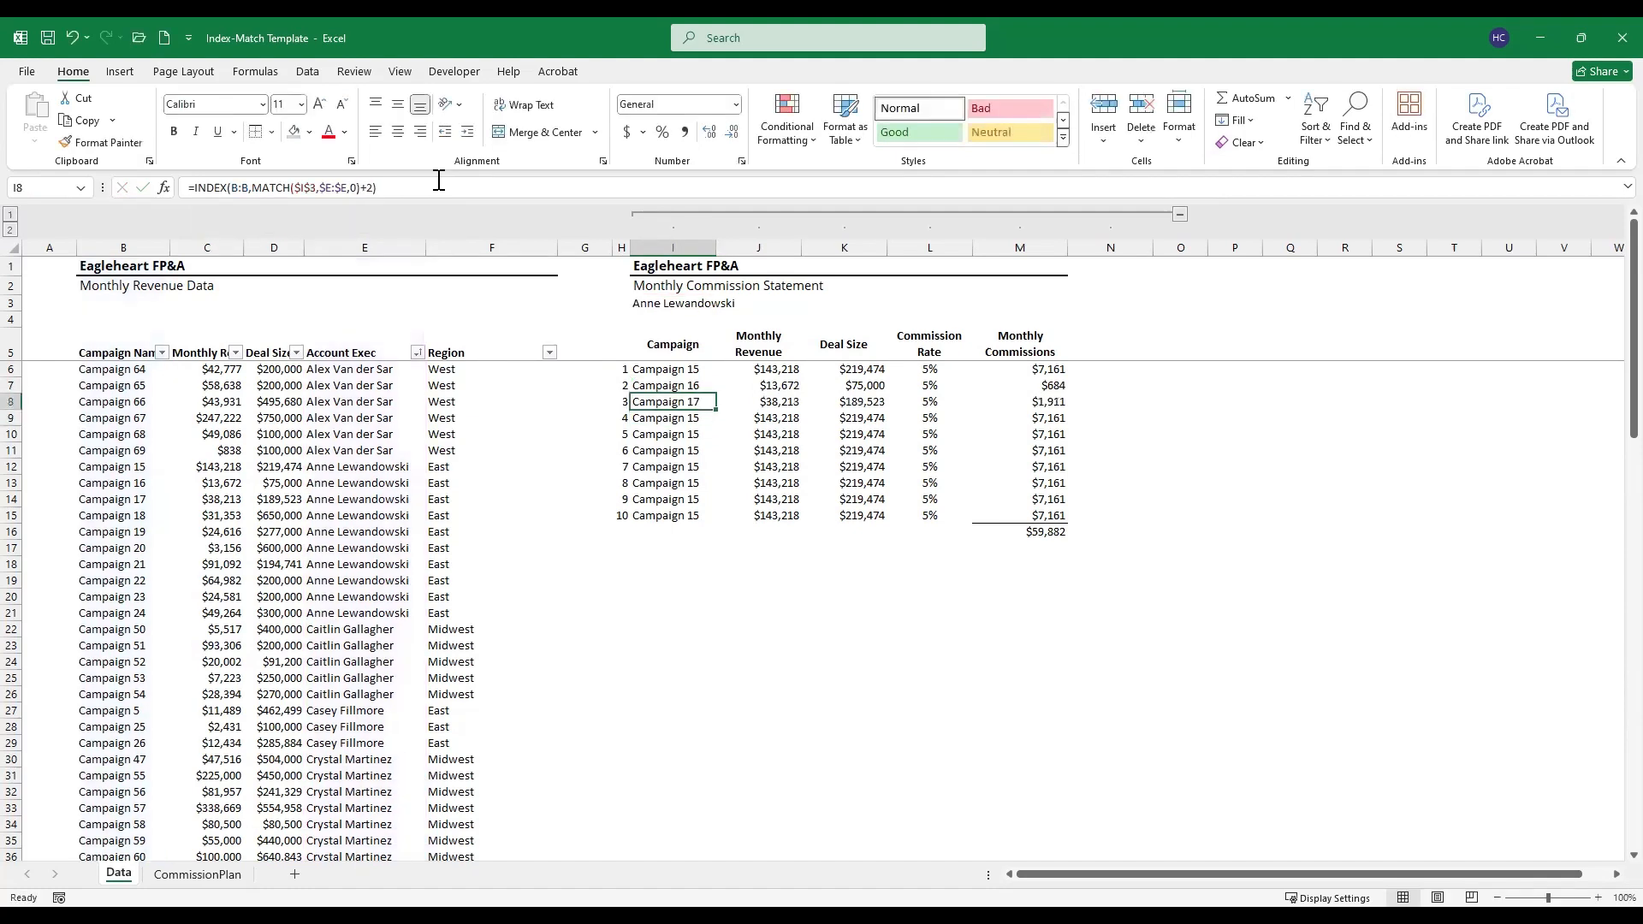
# Step: Review the Campaign formulas from I6 to I13 and compare the row offset in I7 with the row number in H7
pyautogui.press('Up')
pyautogui.press('Down')
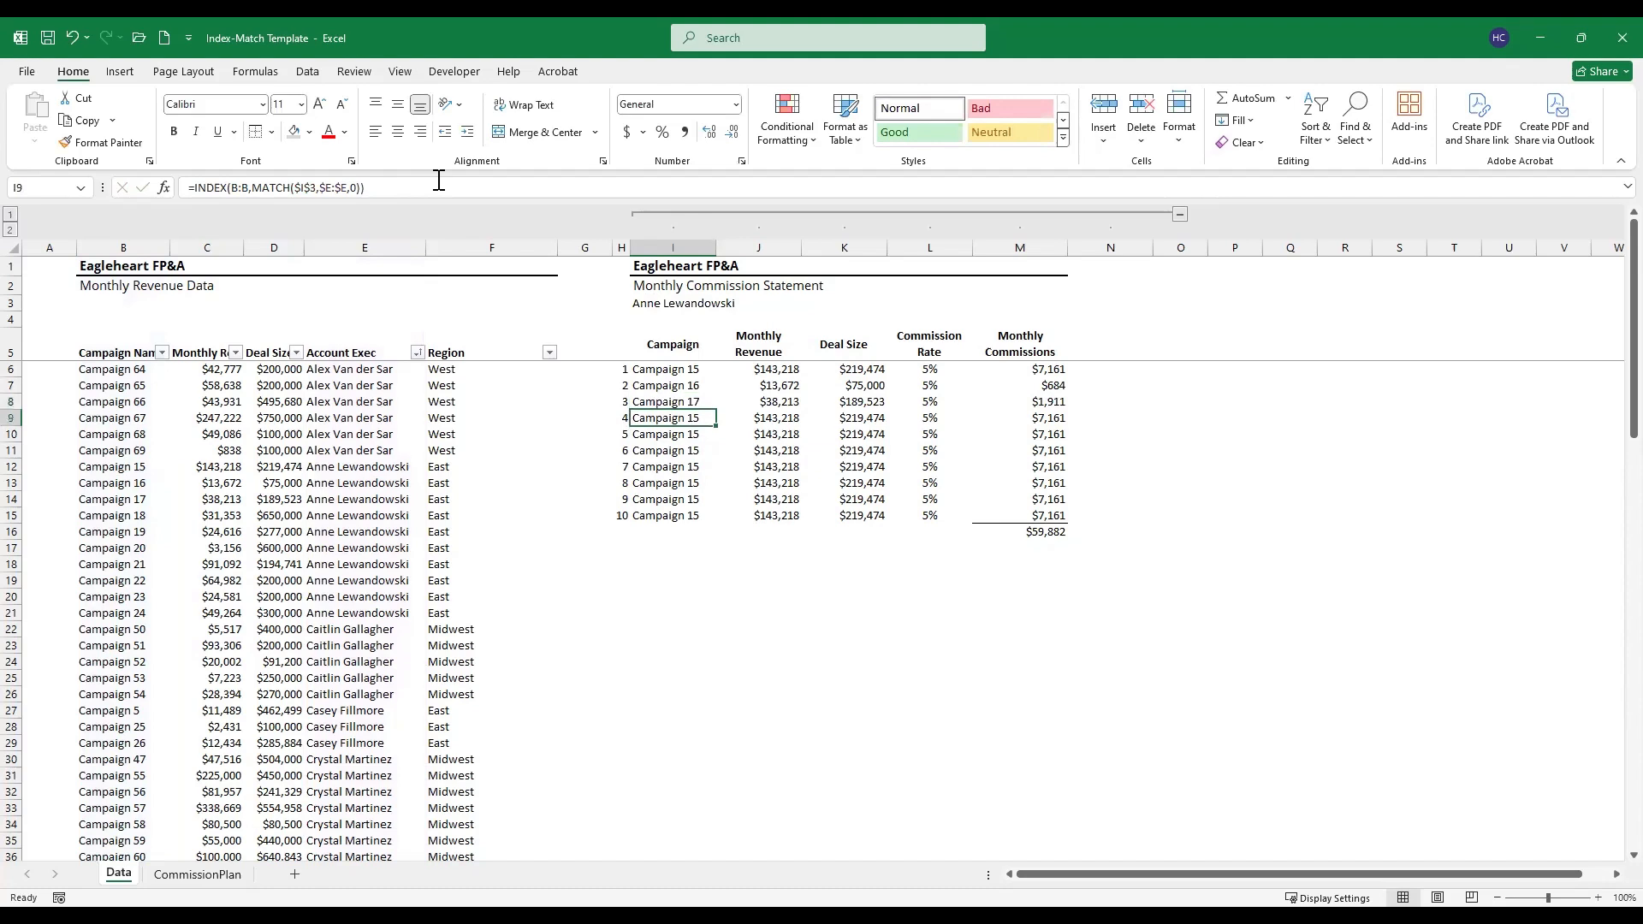
pyautogui.press('Down')
pyautogui.press('Down')
pyautogui.press('Down')
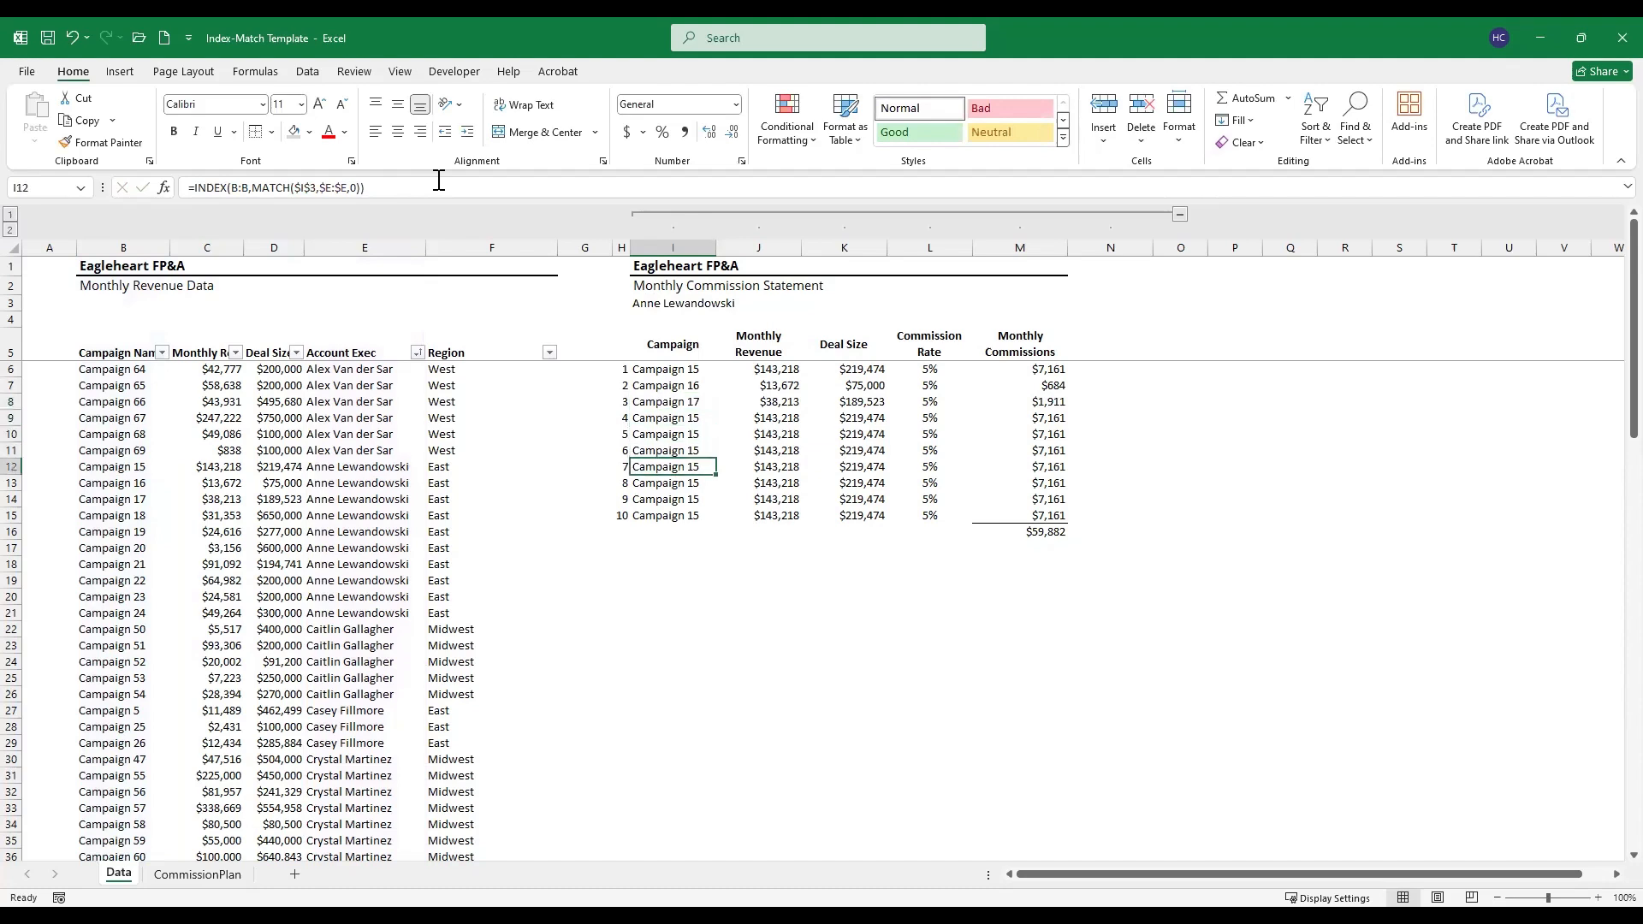
pyautogui.press('Down')
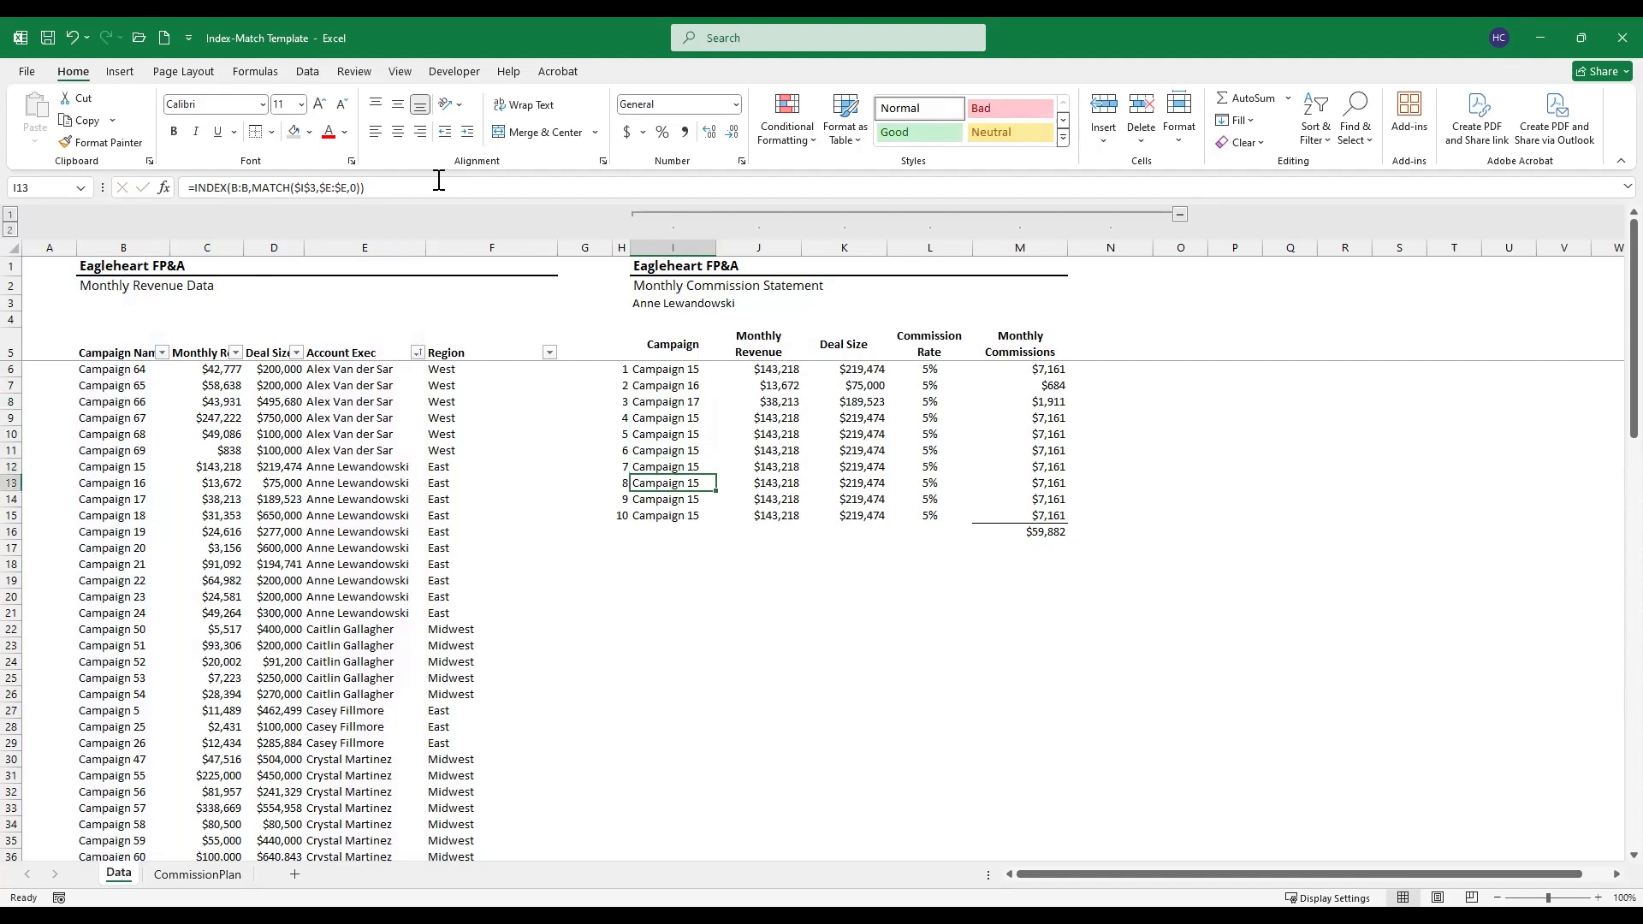
pyautogui.press('Up')
pyautogui.press('Up')
pyautogui.press('Up')
pyautogui.press('Up')
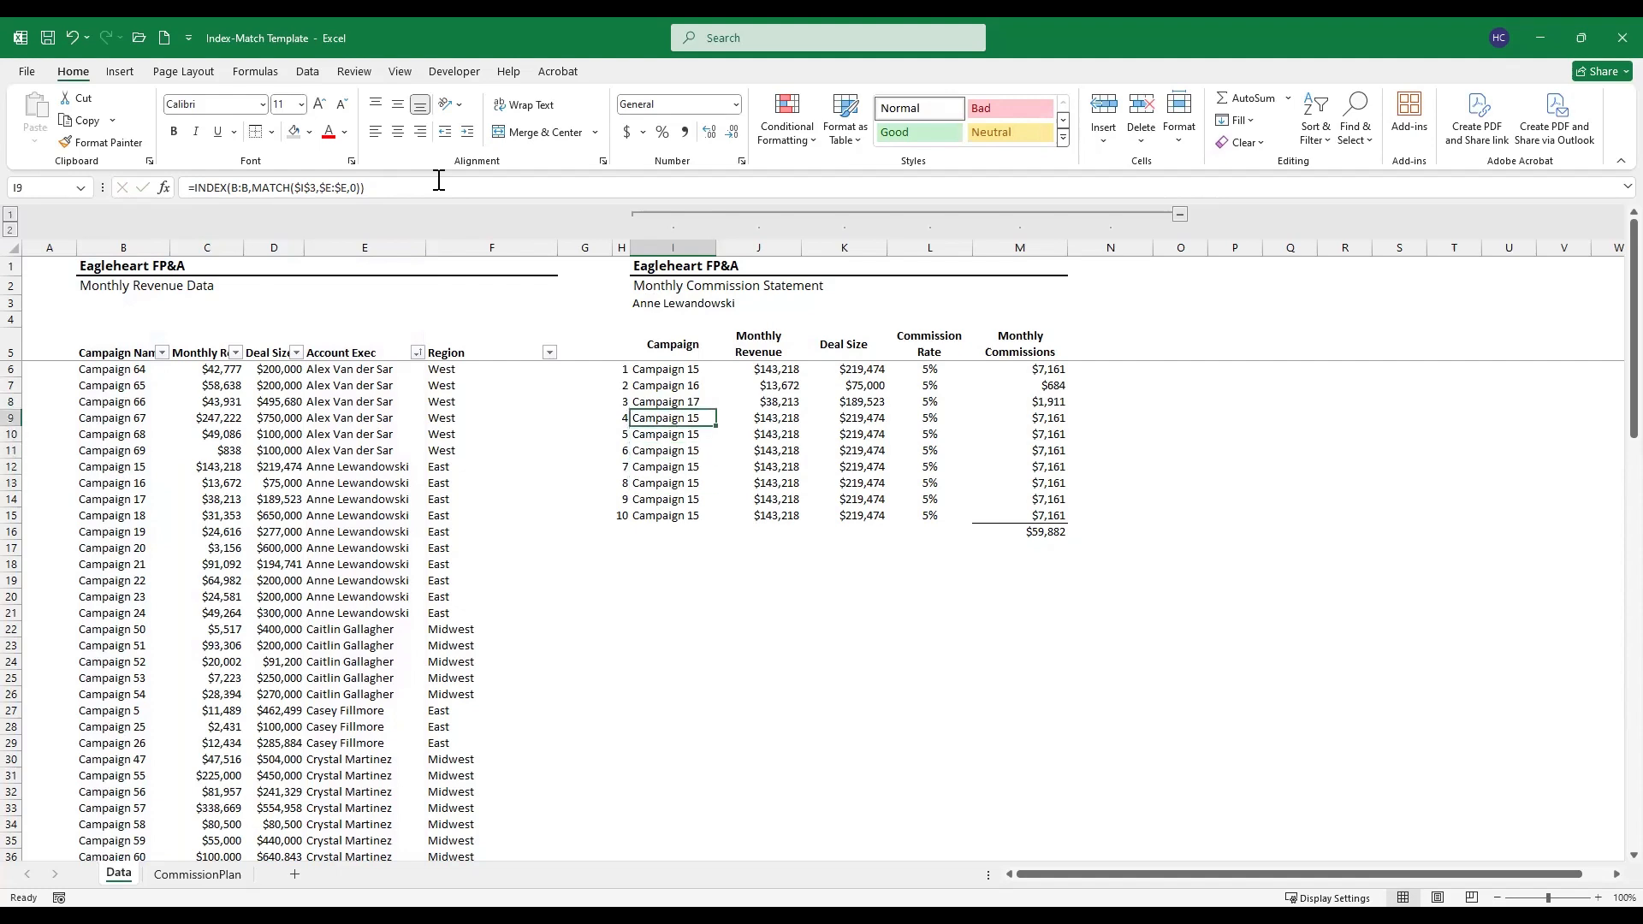
pyautogui.press('Up')
pyautogui.press('Up')
pyautogui.press('Up')
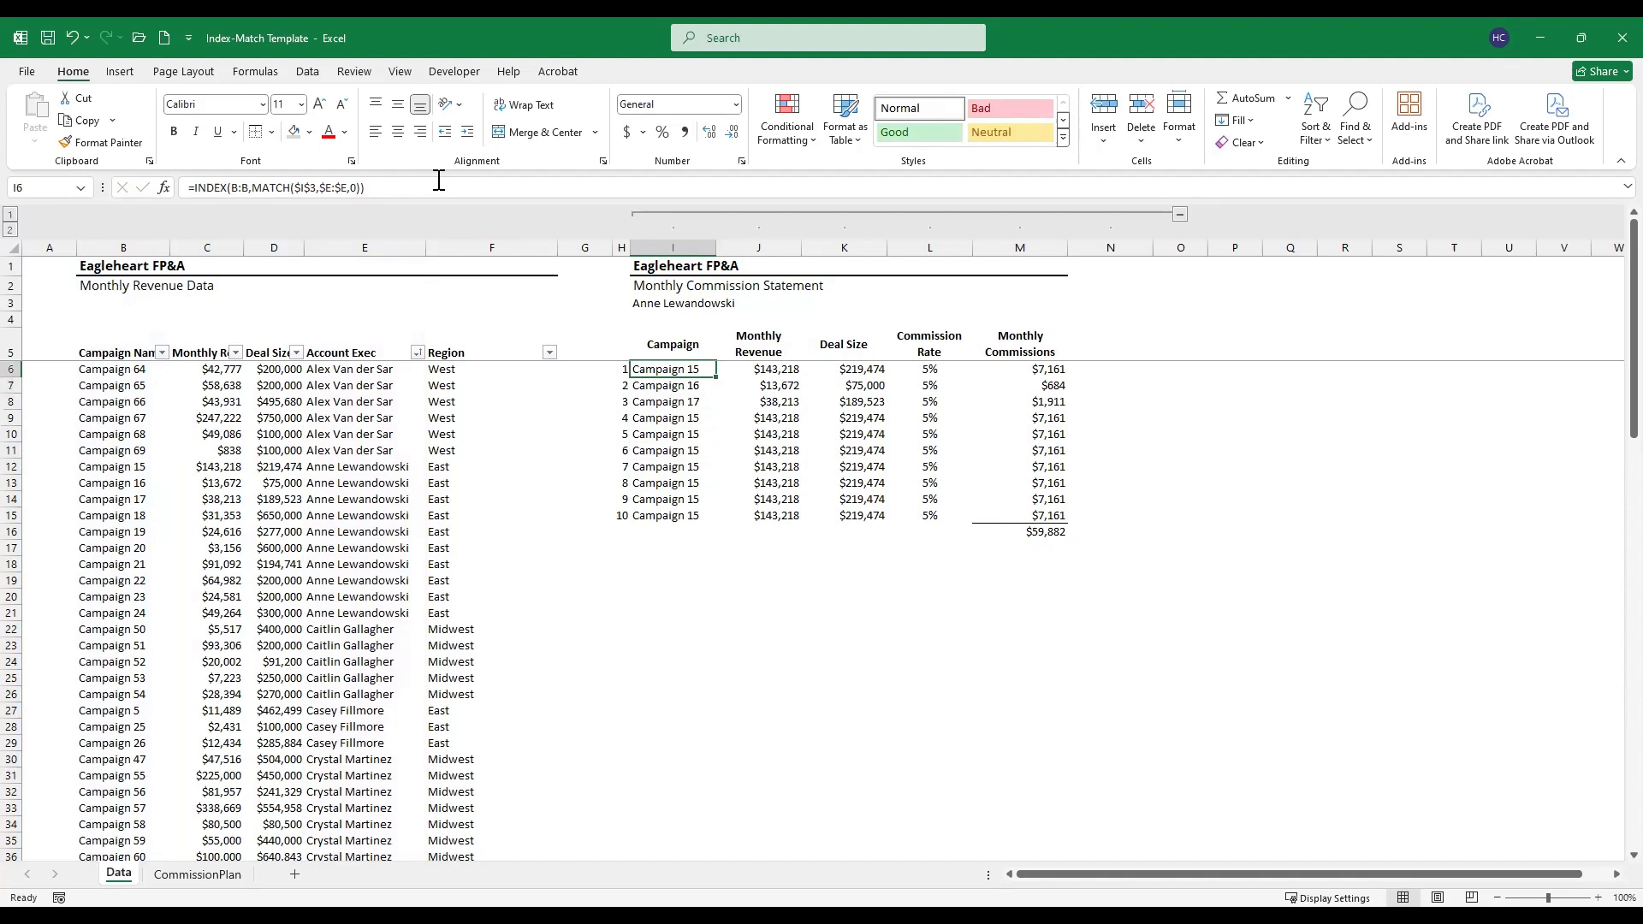
pyautogui.press('Down')
pyautogui.press('Left')
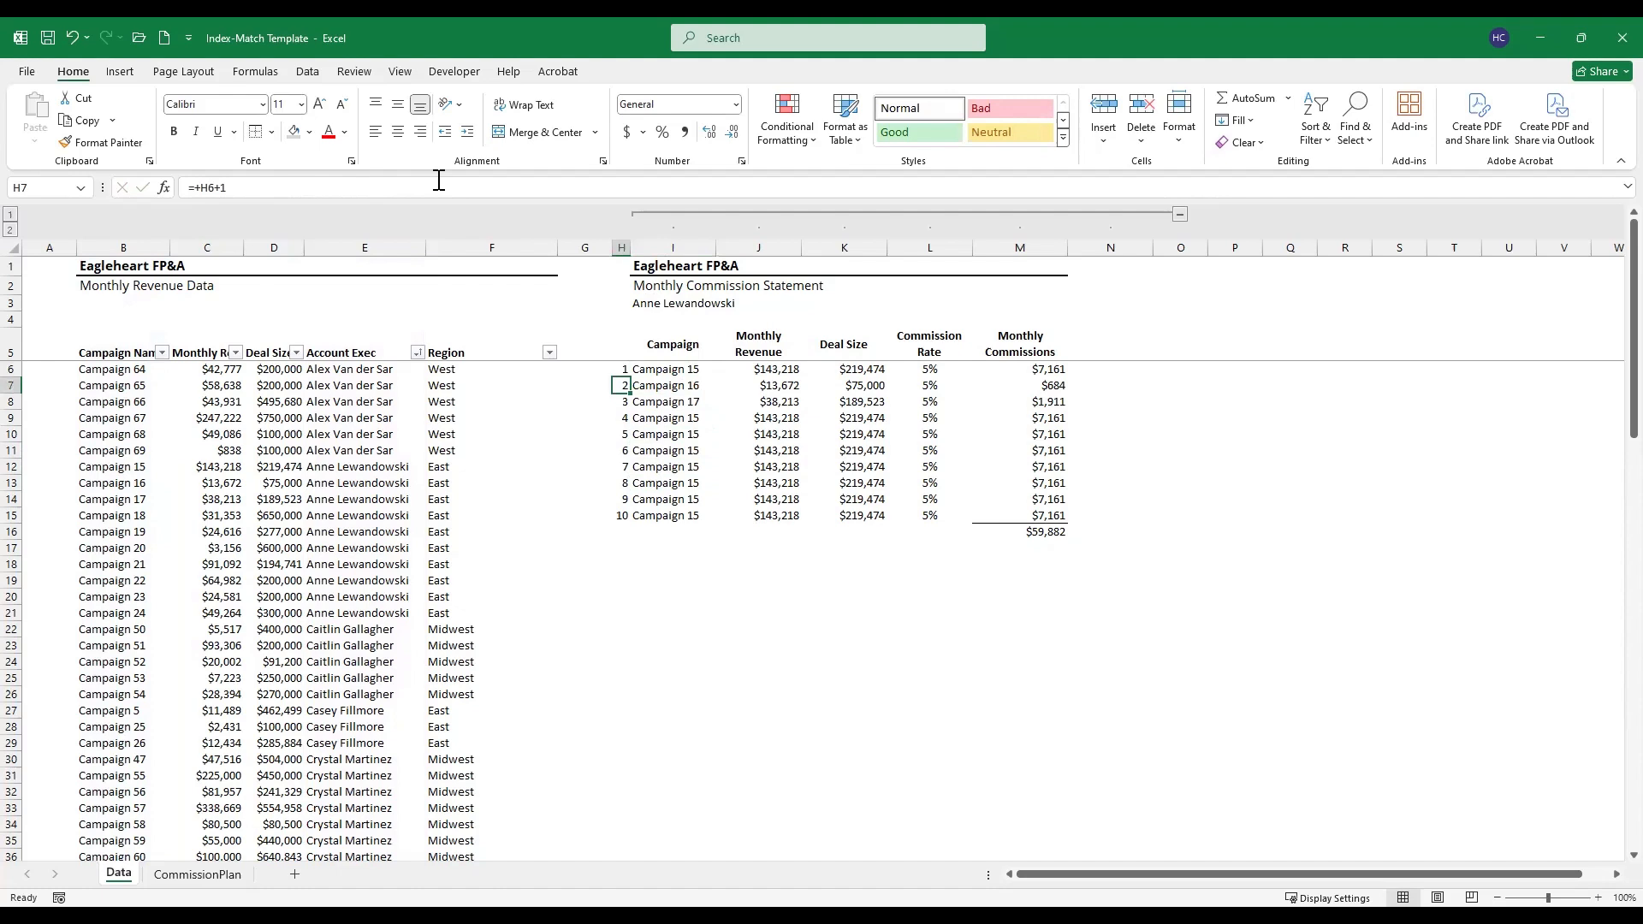
pyautogui.press('Right')
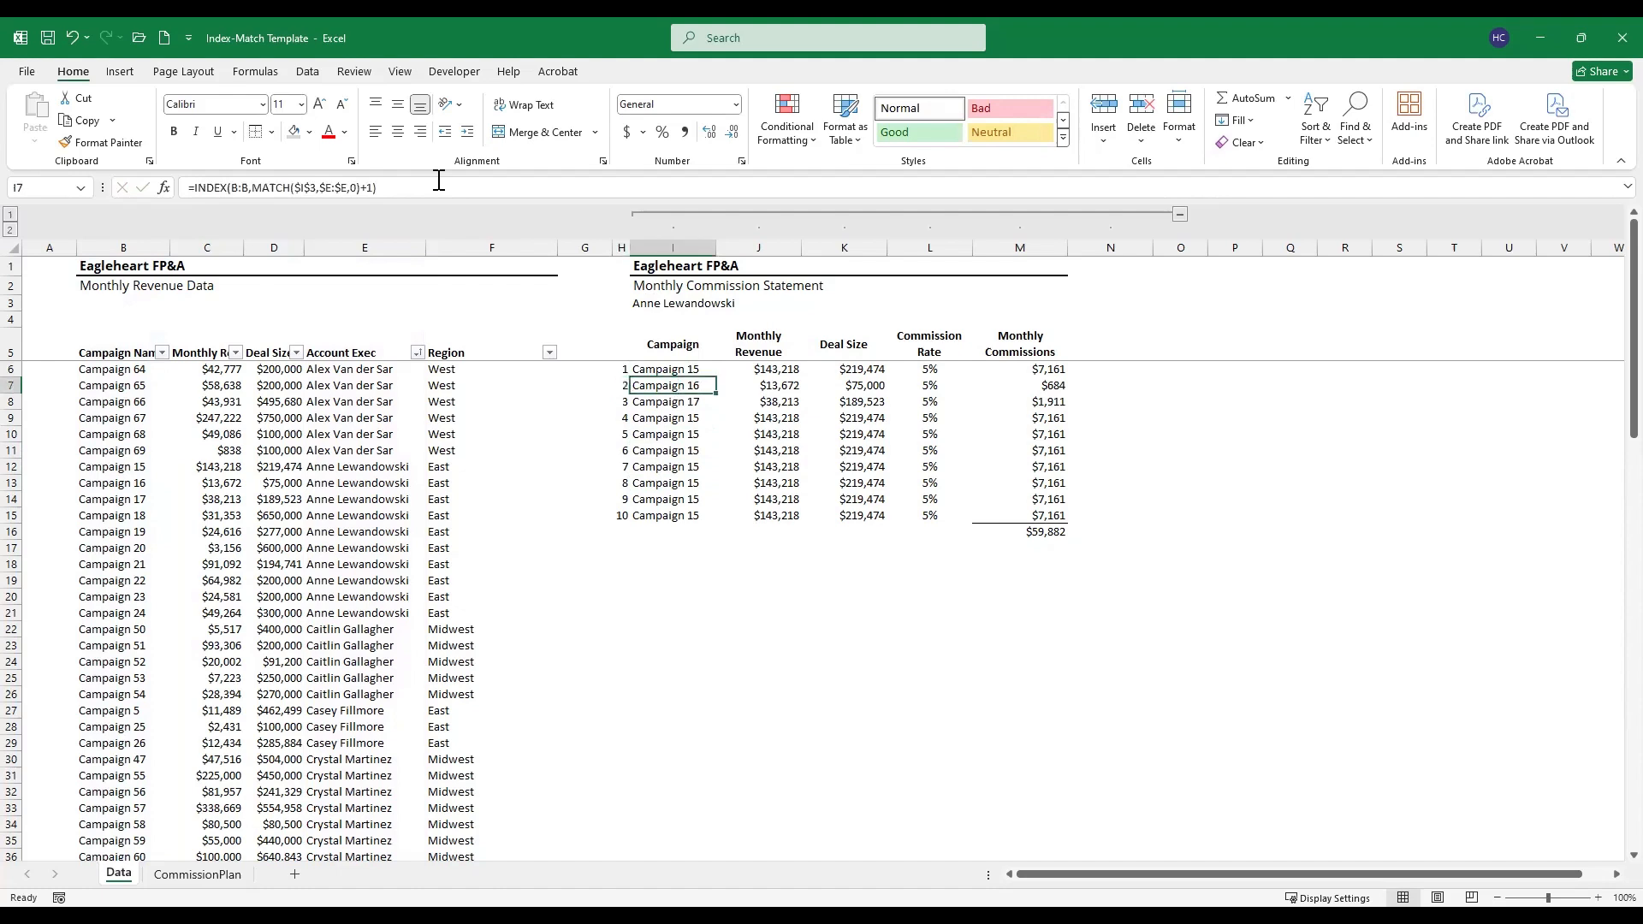
# Step: Set the row offset in I7's INDEX-MATCH formula to +H7-1 and copy the cell
pyautogui.click(371, 188)
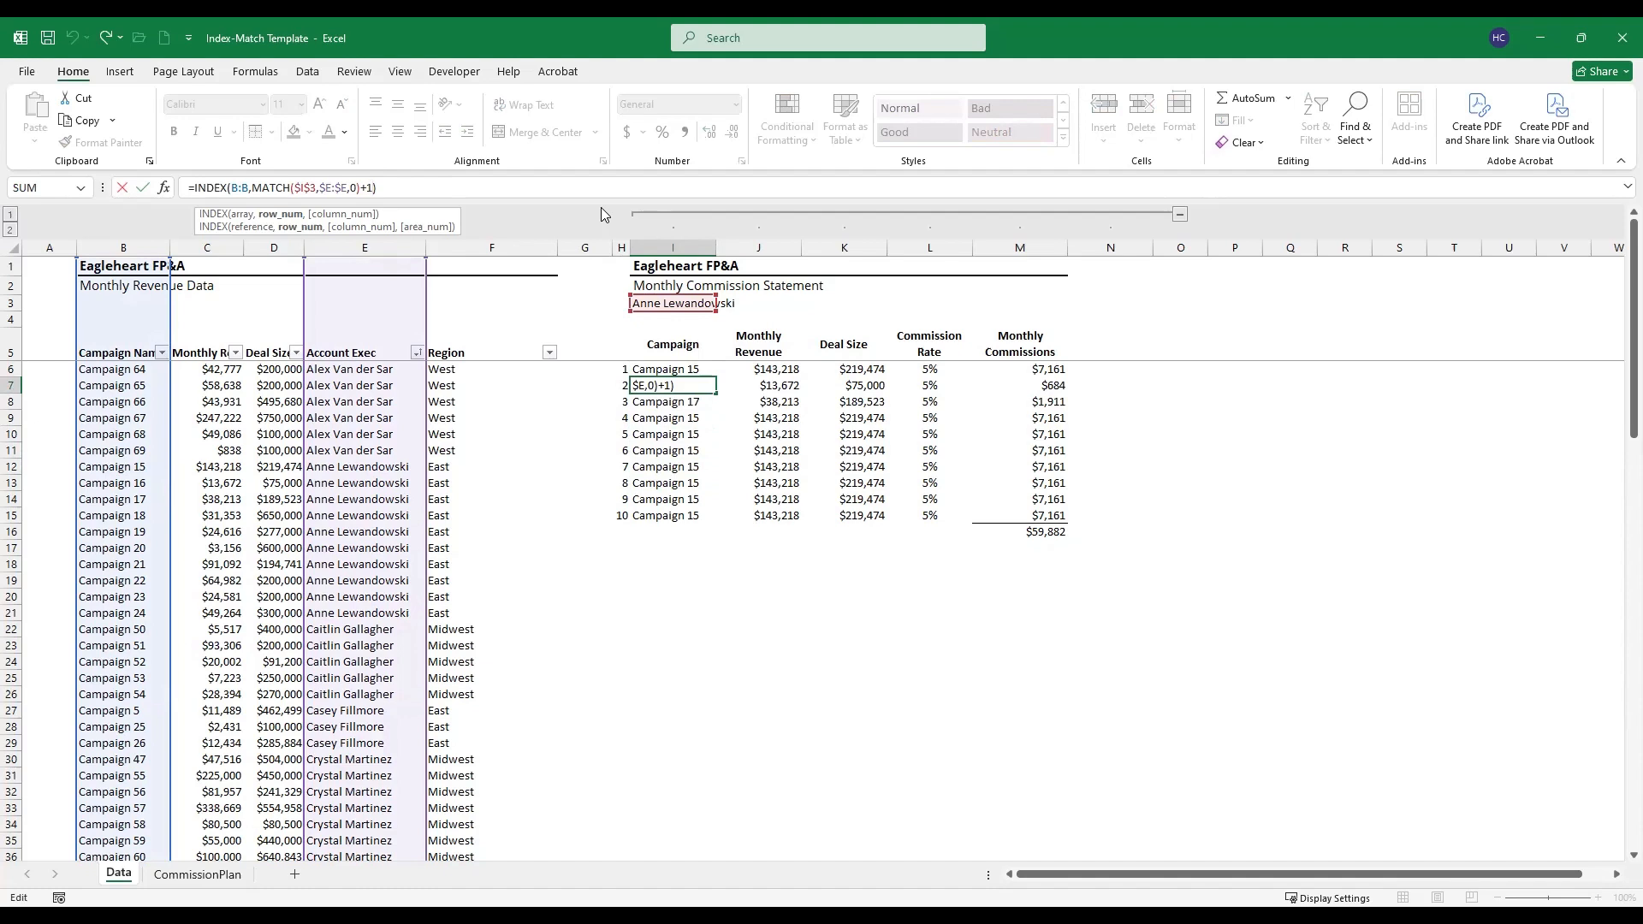
pyautogui.press('BackSpace')
pyautogui.click(618, 385)
pyautogui.write('-1')
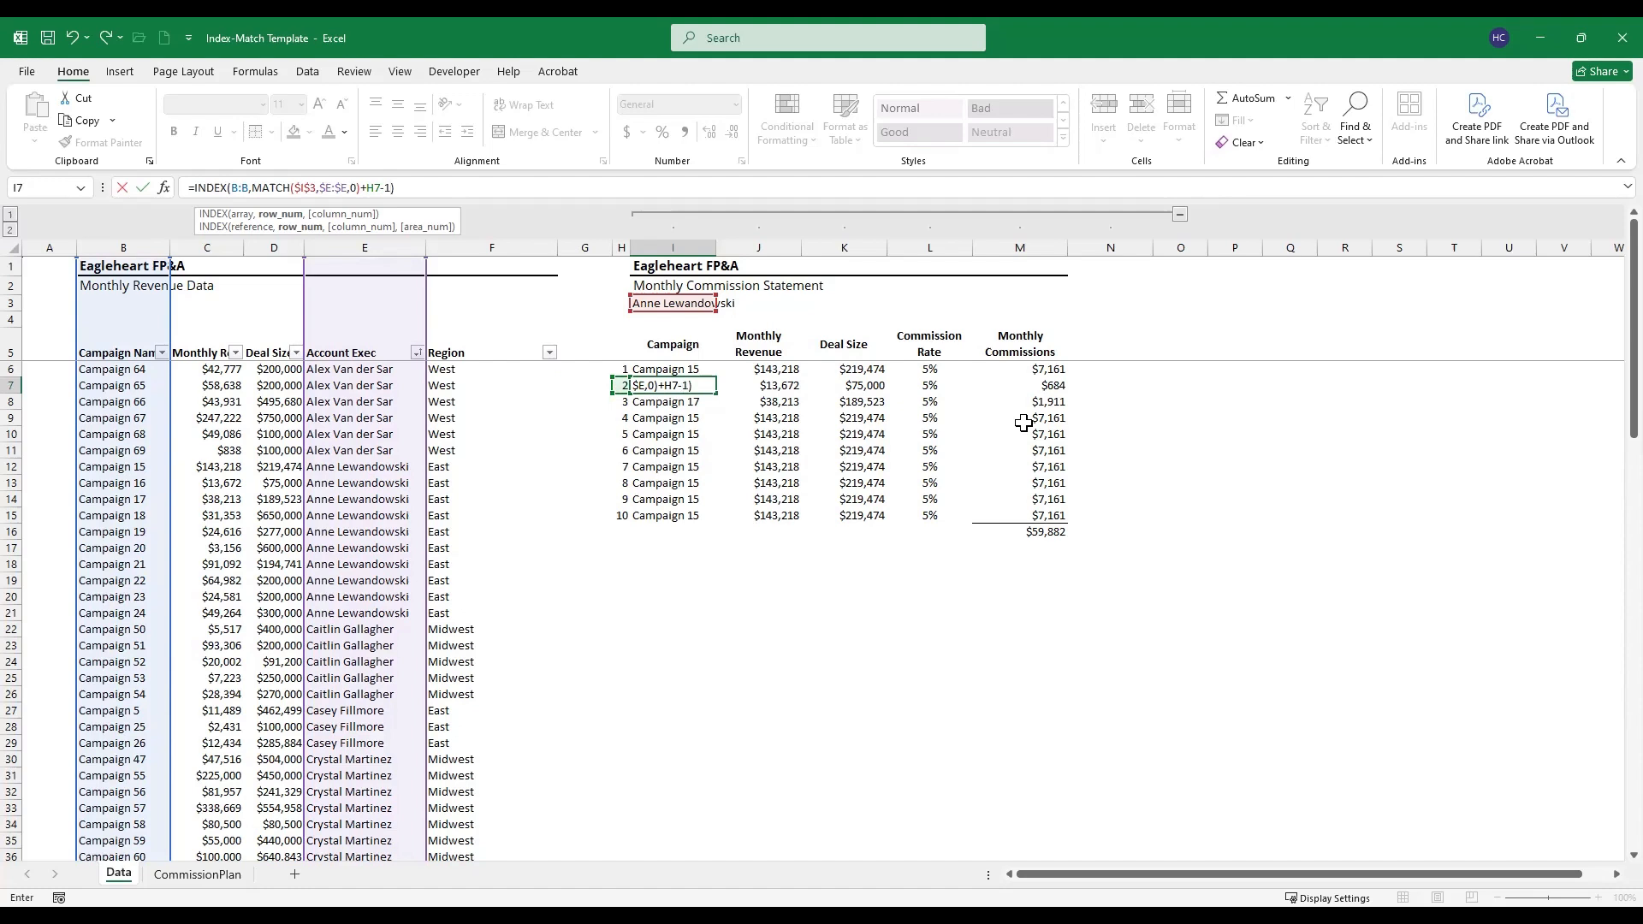
pyautogui.hotkey('ctrl', 'Return')
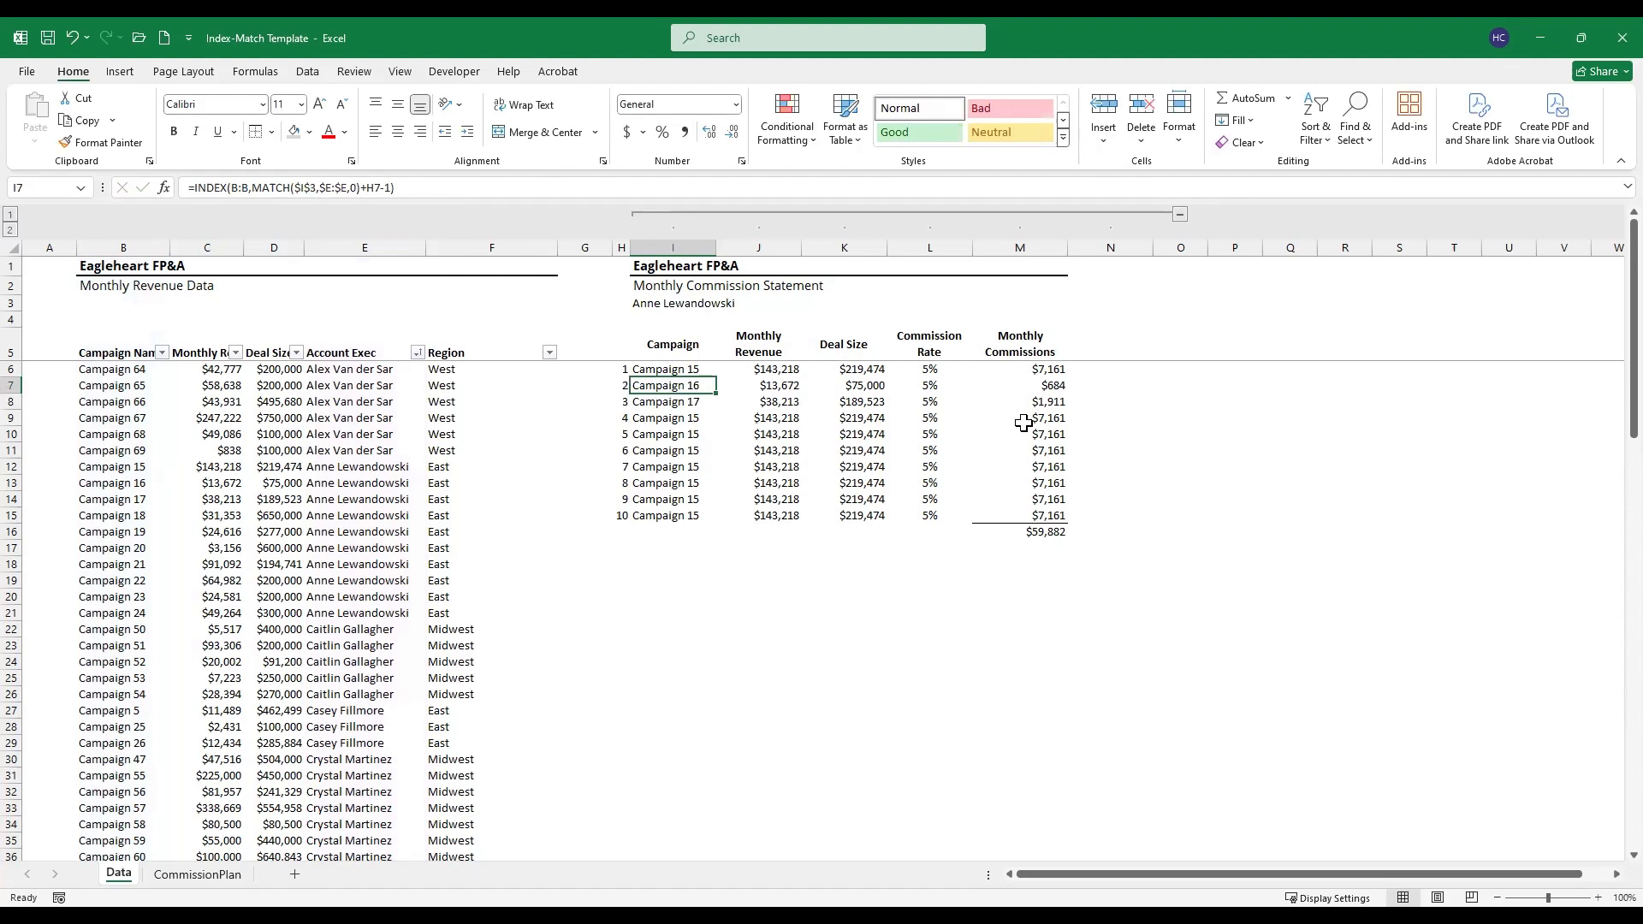
pyautogui.hotkey('ctrl', 'c')
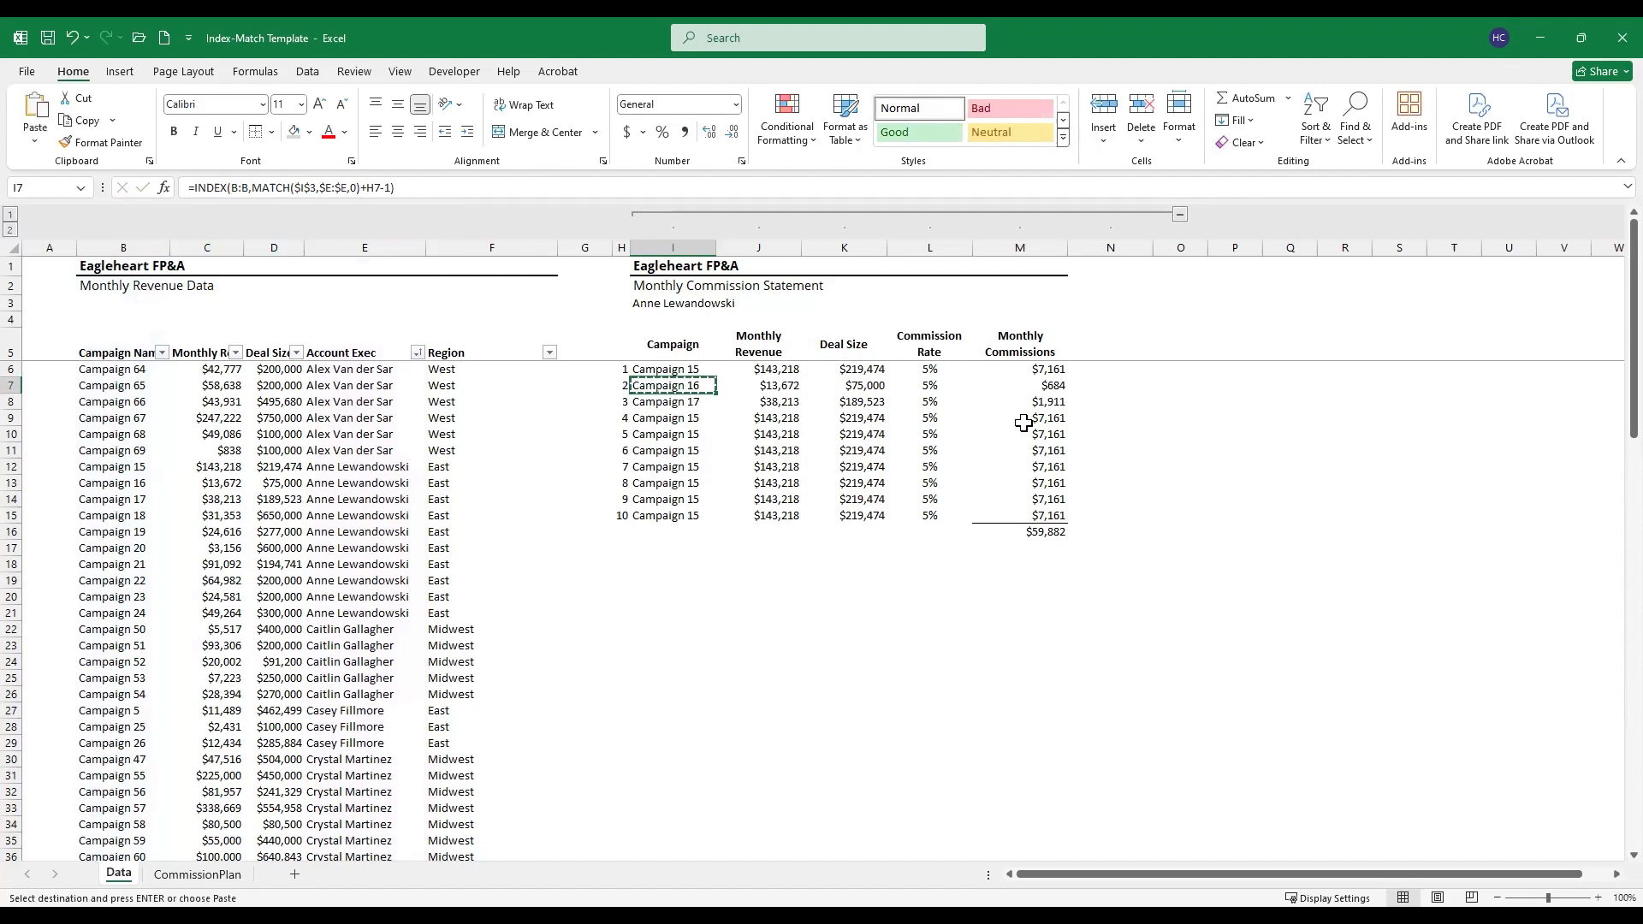
# Step: Paste I7's INDEX-MATCH formula with the row-number offset into the Campaign cells I7 through I15
pyautogui.hotkey('ctrl', 'shift', 'Down')
pyautogui.press('Return')
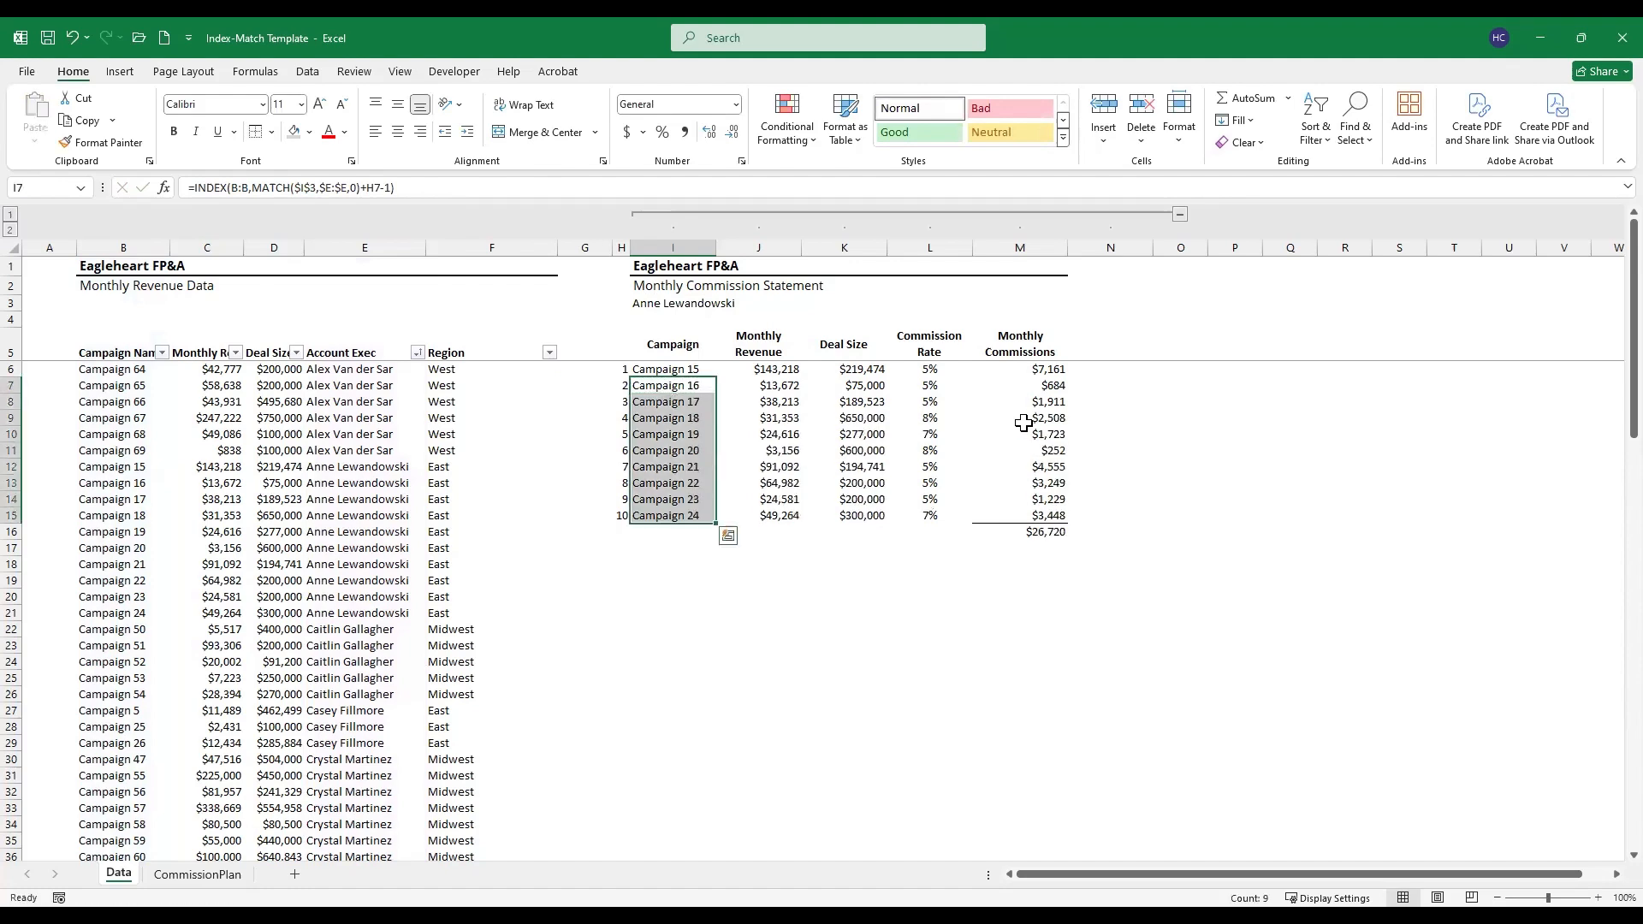
# Step: Check the Campaign formulas from I7 to I15 against the row numbers in column H, inspecting I12's cell references
pyautogui.press('Left')
pyautogui.hotkey('shift', 'Down')
pyautogui.press('Right')
pyautogui.press('Down')
pyautogui.press('Down')
pyautogui.press('Down')
pyautogui.press('Down')
pyautogui.press('Down')
pyautogui.press('Down')
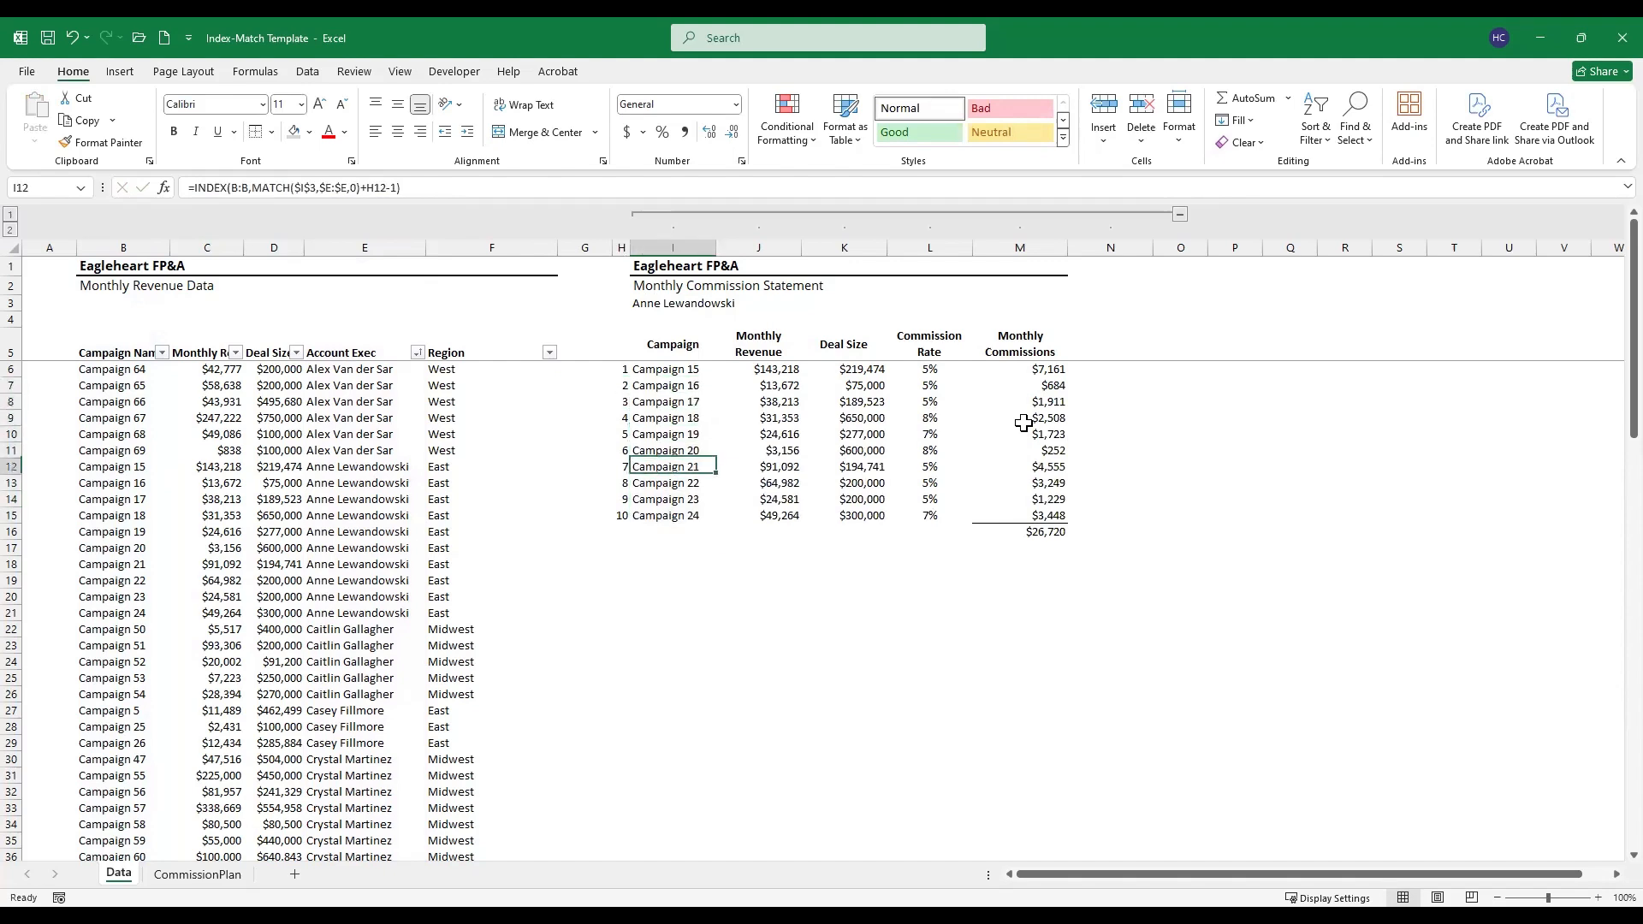
pyautogui.press('F2')
pyautogui.press('Escape')
pyautogui.press('Down')
pyautogui.press('Down')
pyautogui.press('Down')
pyautogui.press('Up')
pyautogui.press('Up')
pyautogui.press('Up')
pyautogui.press('Up')
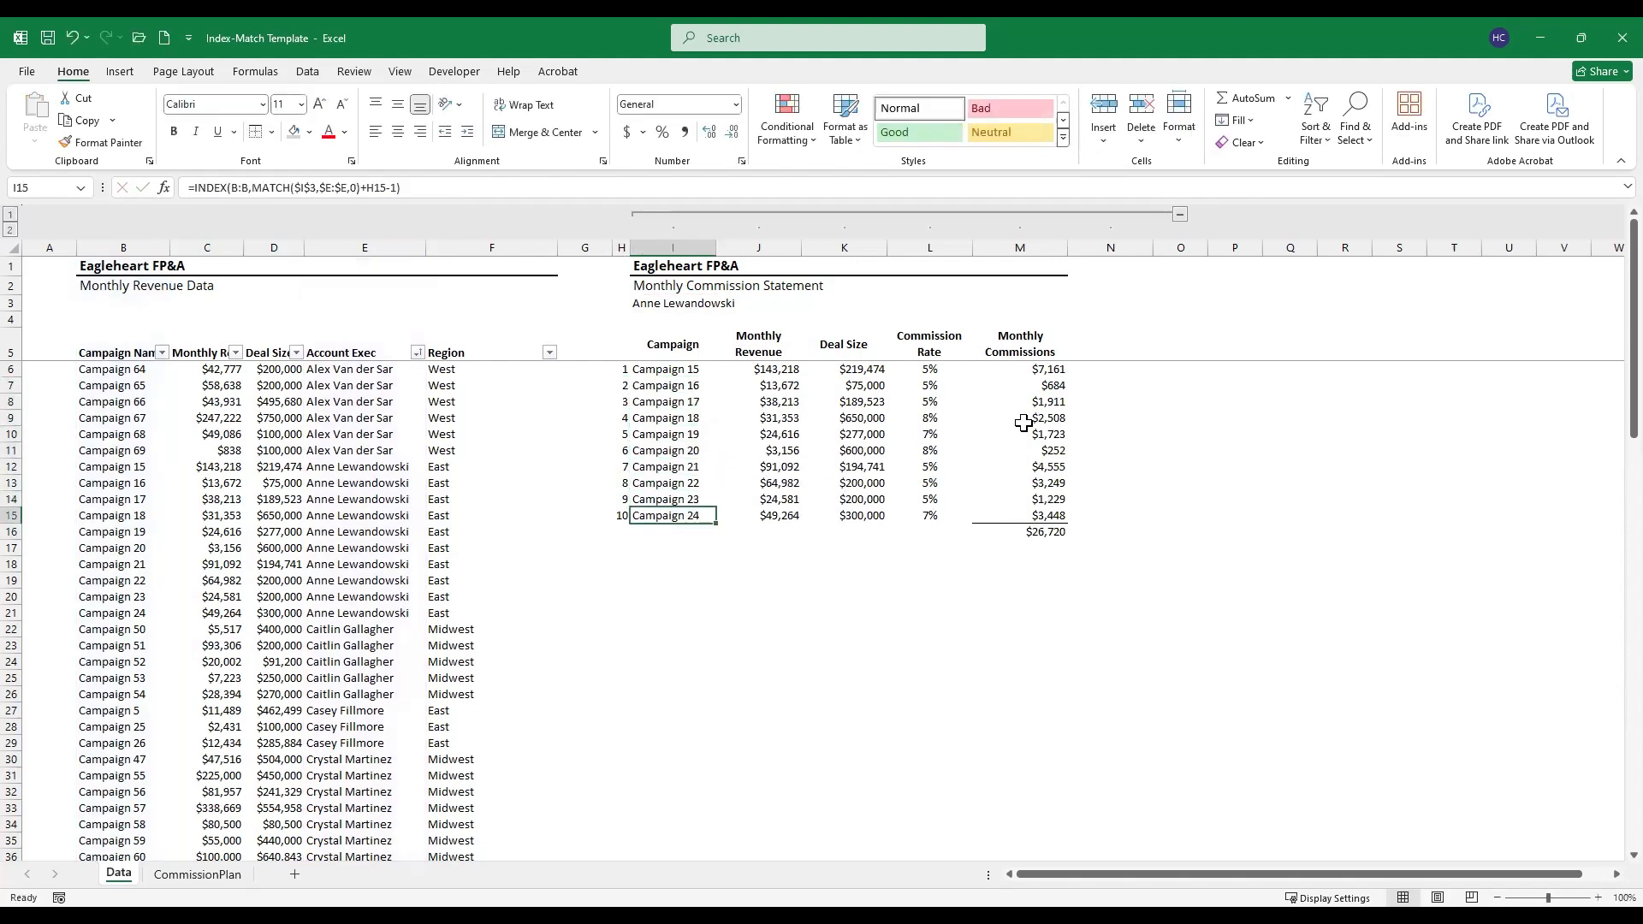
pyautogui.press('Up')
pyautogui.press('Up')
pyautogui.press('Up')
pyautogui.press('Up')
pyautogui.press('Up')
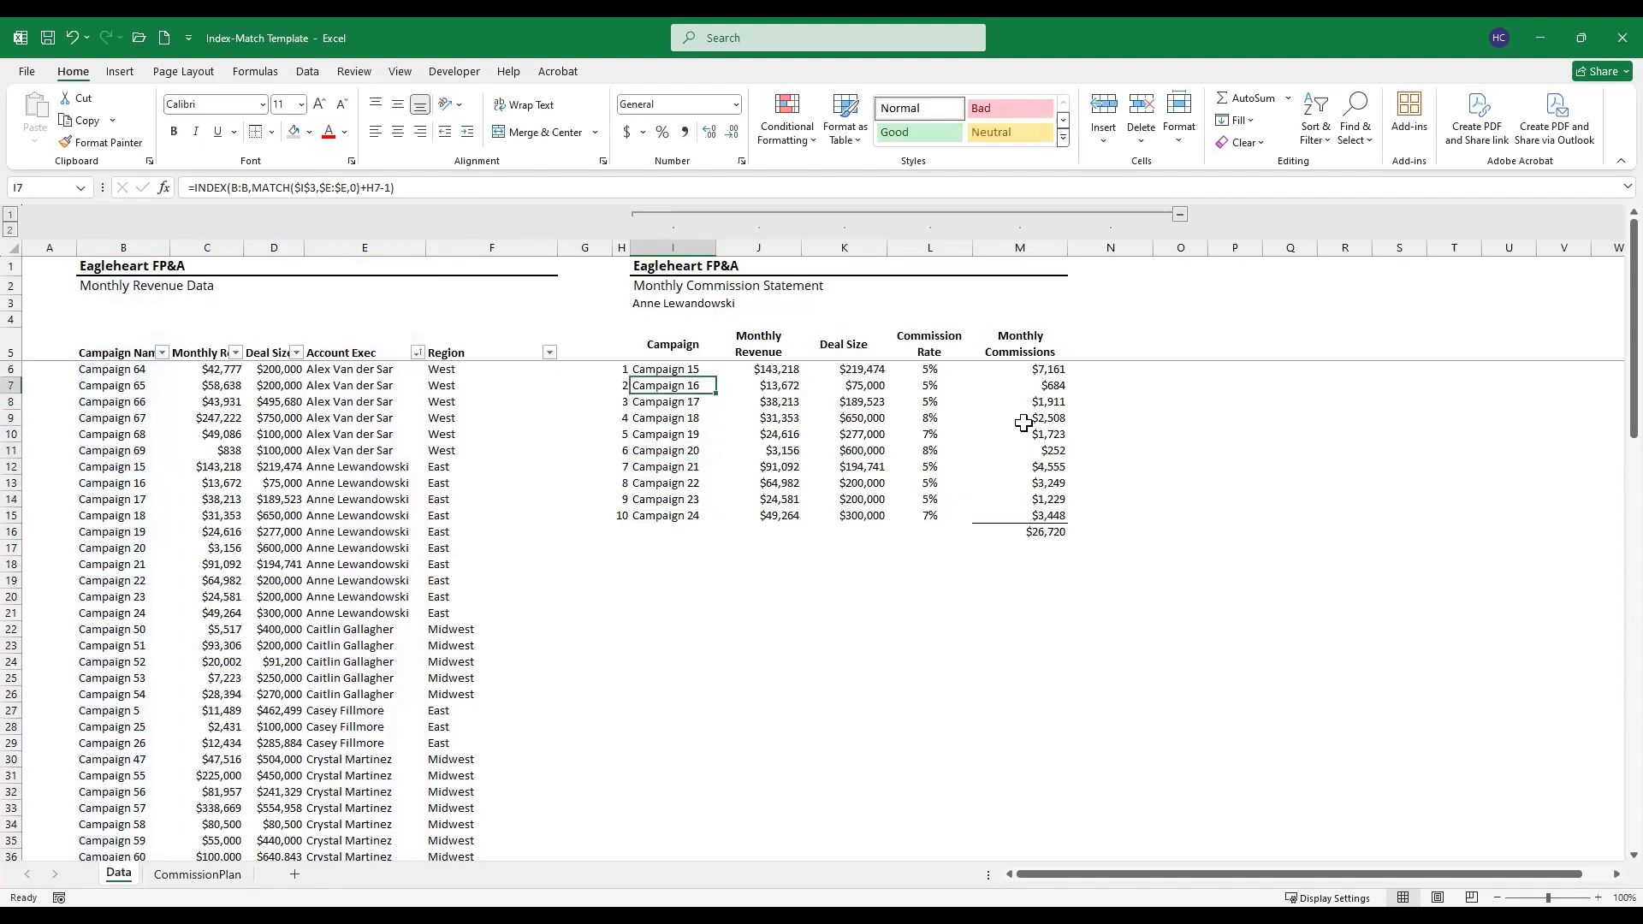
# Step: Copy I7's INDEX-MATCH formula with the row-number offset into I6 and check its references
pyautogui.hotkey('ctrl', 'c')
pyautogui.press('Up')
pyautogui.hotkey('ctrl', 'v')
pyautogui.press('Escape')
pyautogui.press('F2')
pyautogui.press('Return')
# Step: Review the Monthly Revenue formulas from J6 to J11 and inspect which columns J6's INDEX-MATCH refers to
pyautogui.press('Down')
pyautogui.press('Down')
pyautogui.press('Down')
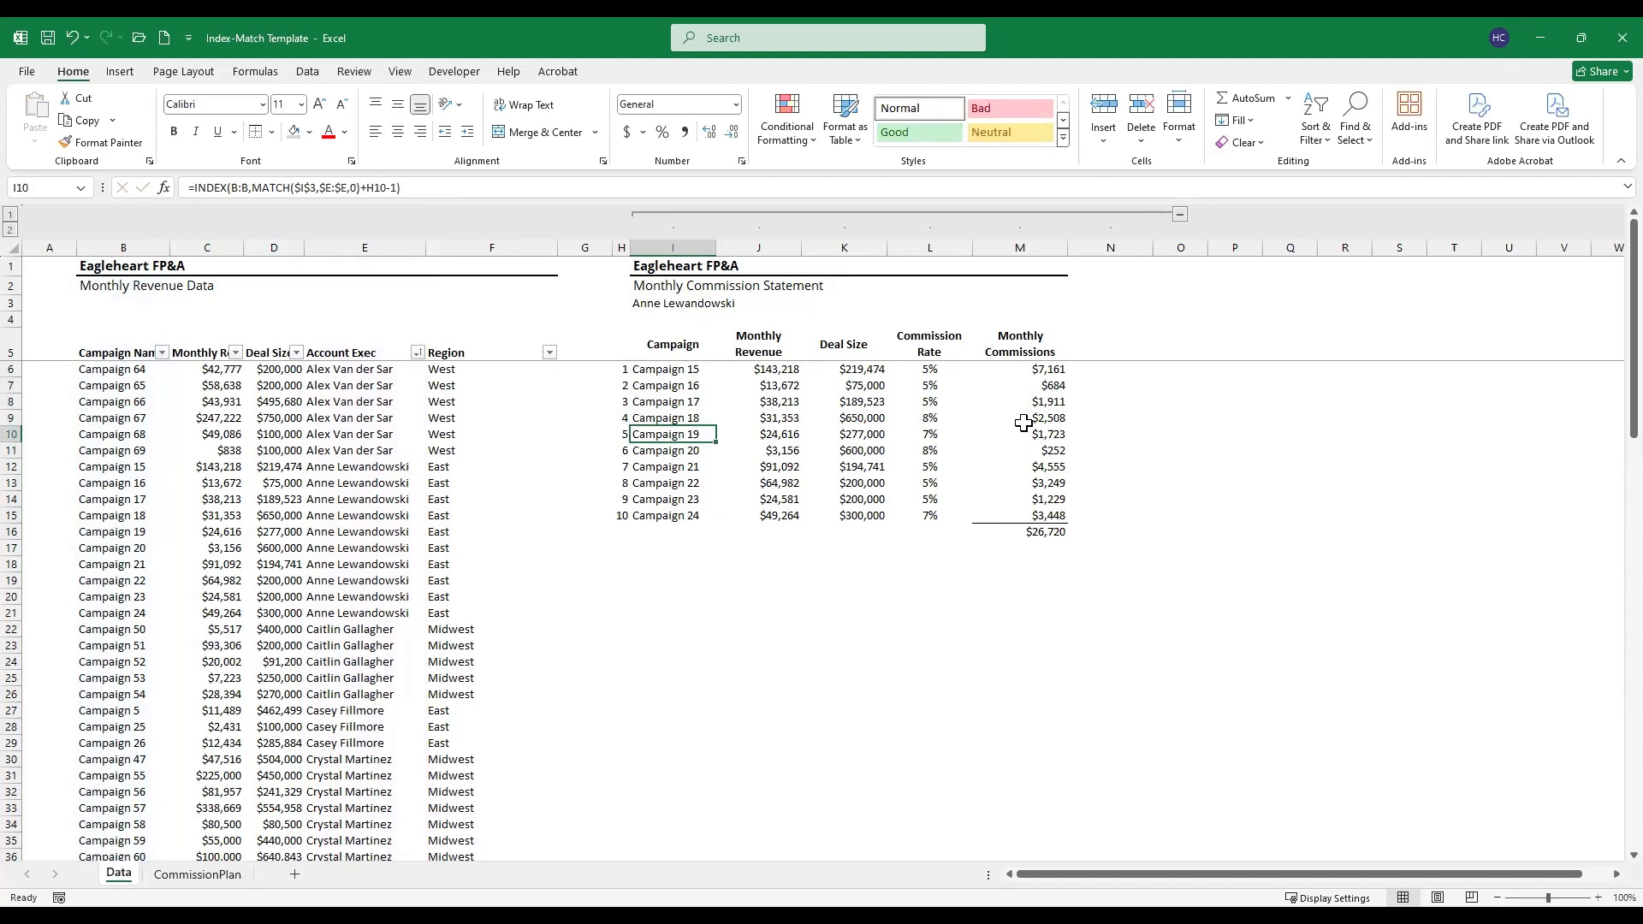
pyautogui.press('Right')
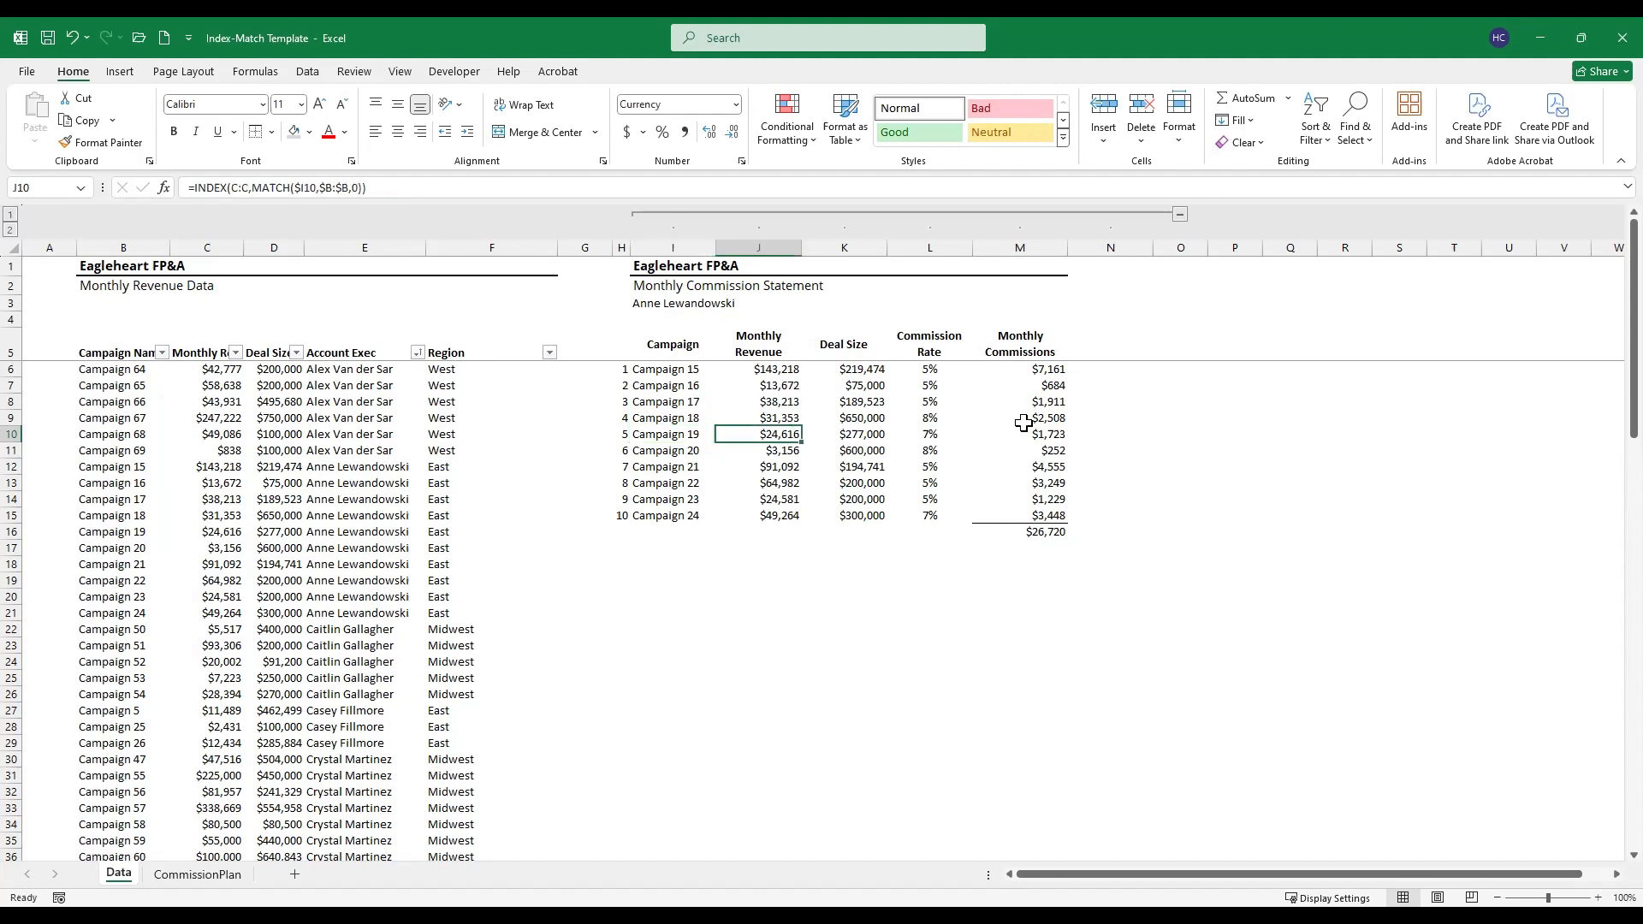
pyautogui.press('Up')
pyautogui.press('Up')
pyautogui.press('Up')
pyautogui.press('Up')
pyautogui.press('Down')
pyautogui.press('Down')
pyautogui.press('Down')
pyautogui.press('Down')
pyautogui.press('Down')
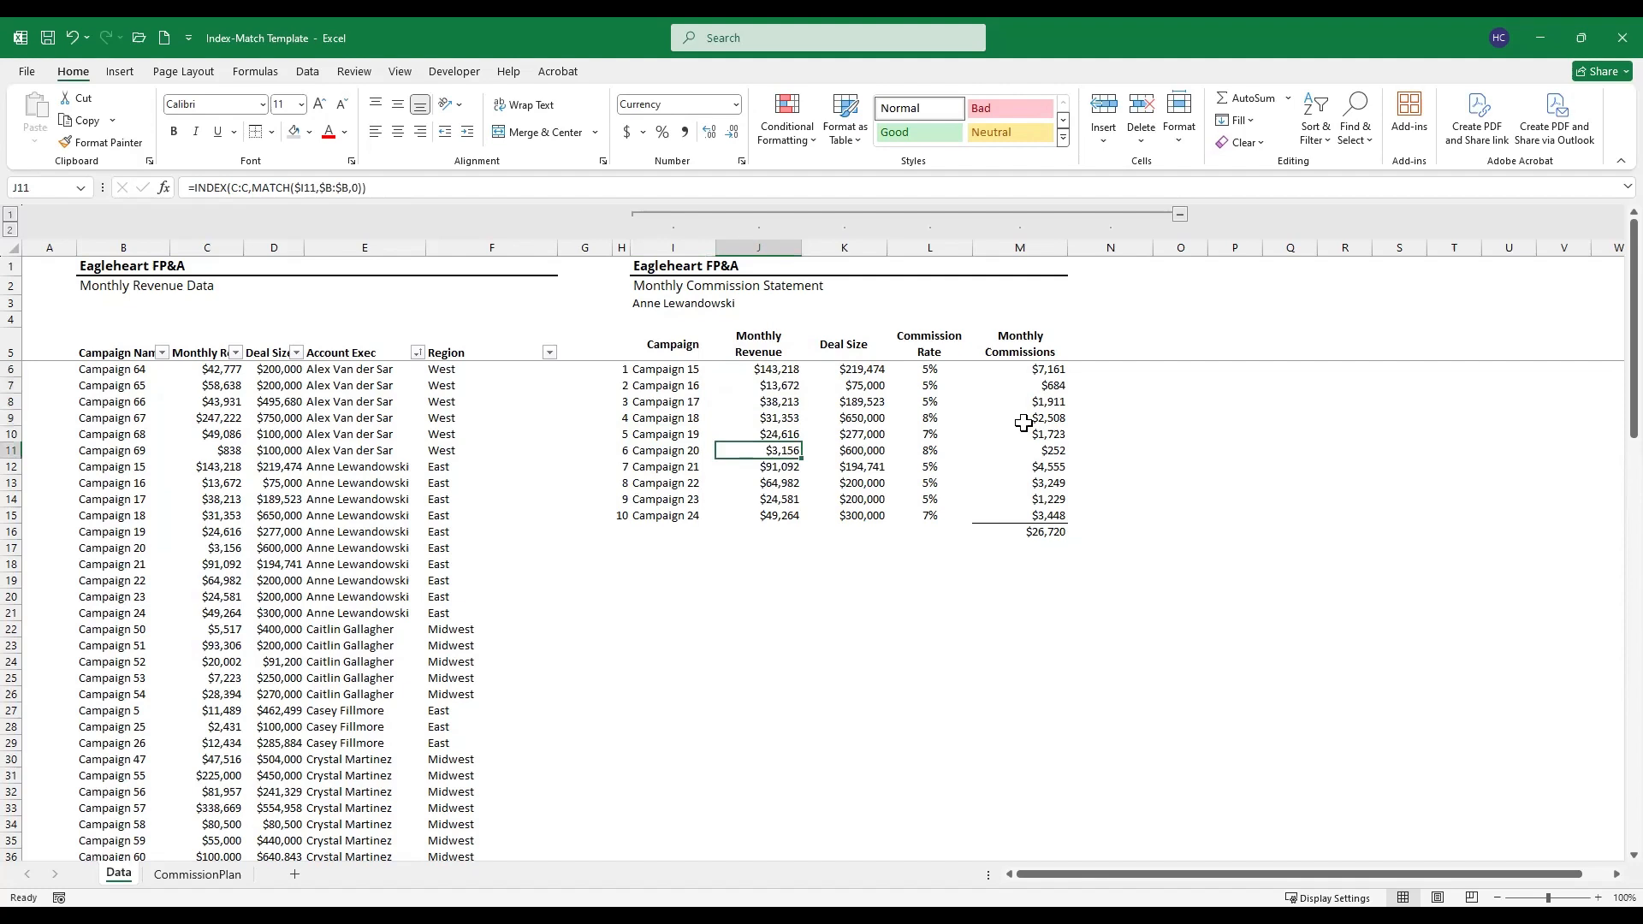
pyautogui.press('Up')
pyautogui.press('Up')
pyautogui.press('Up')
pyautogui.press('Up')
pyautogui.press('Up')
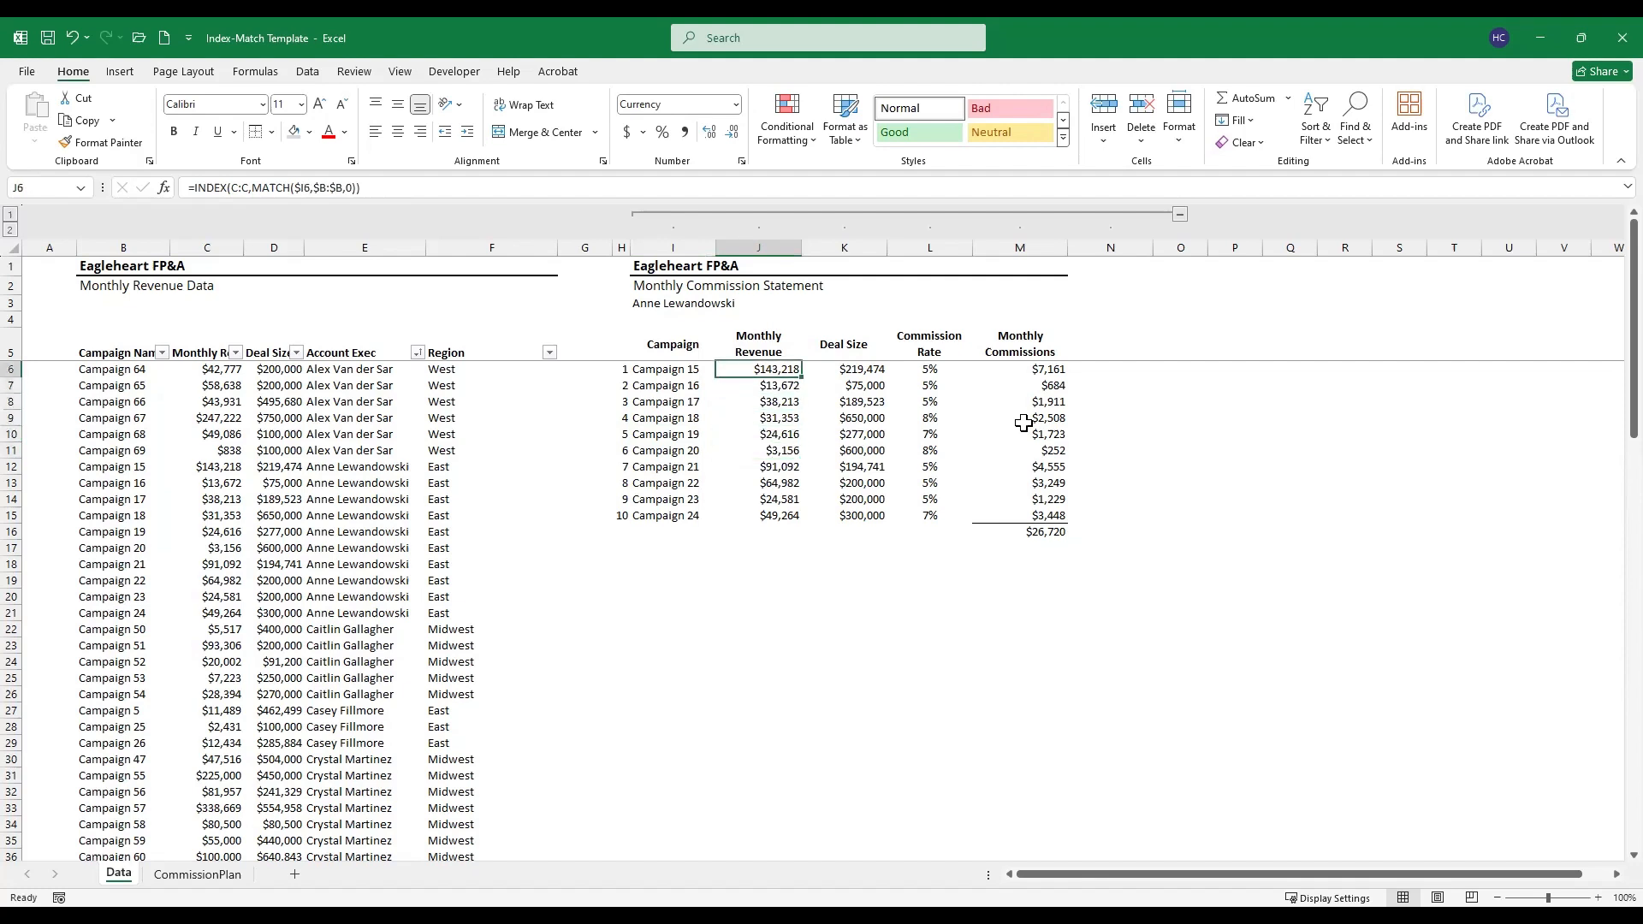
pyautogui.press('F2')
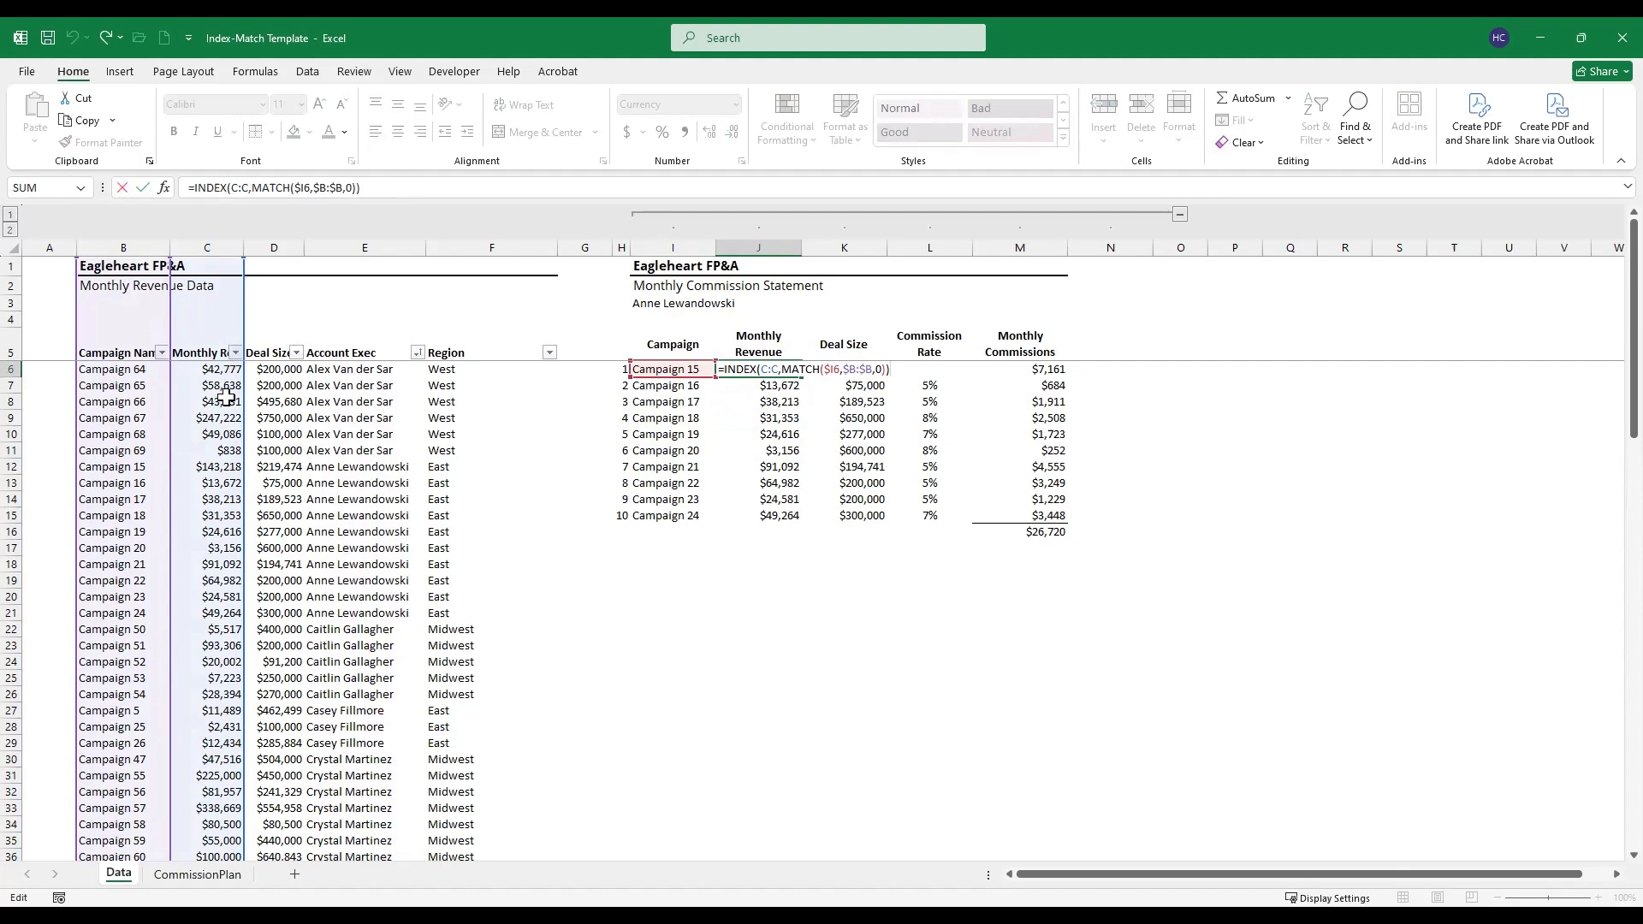
pyautogui.press('Escape')
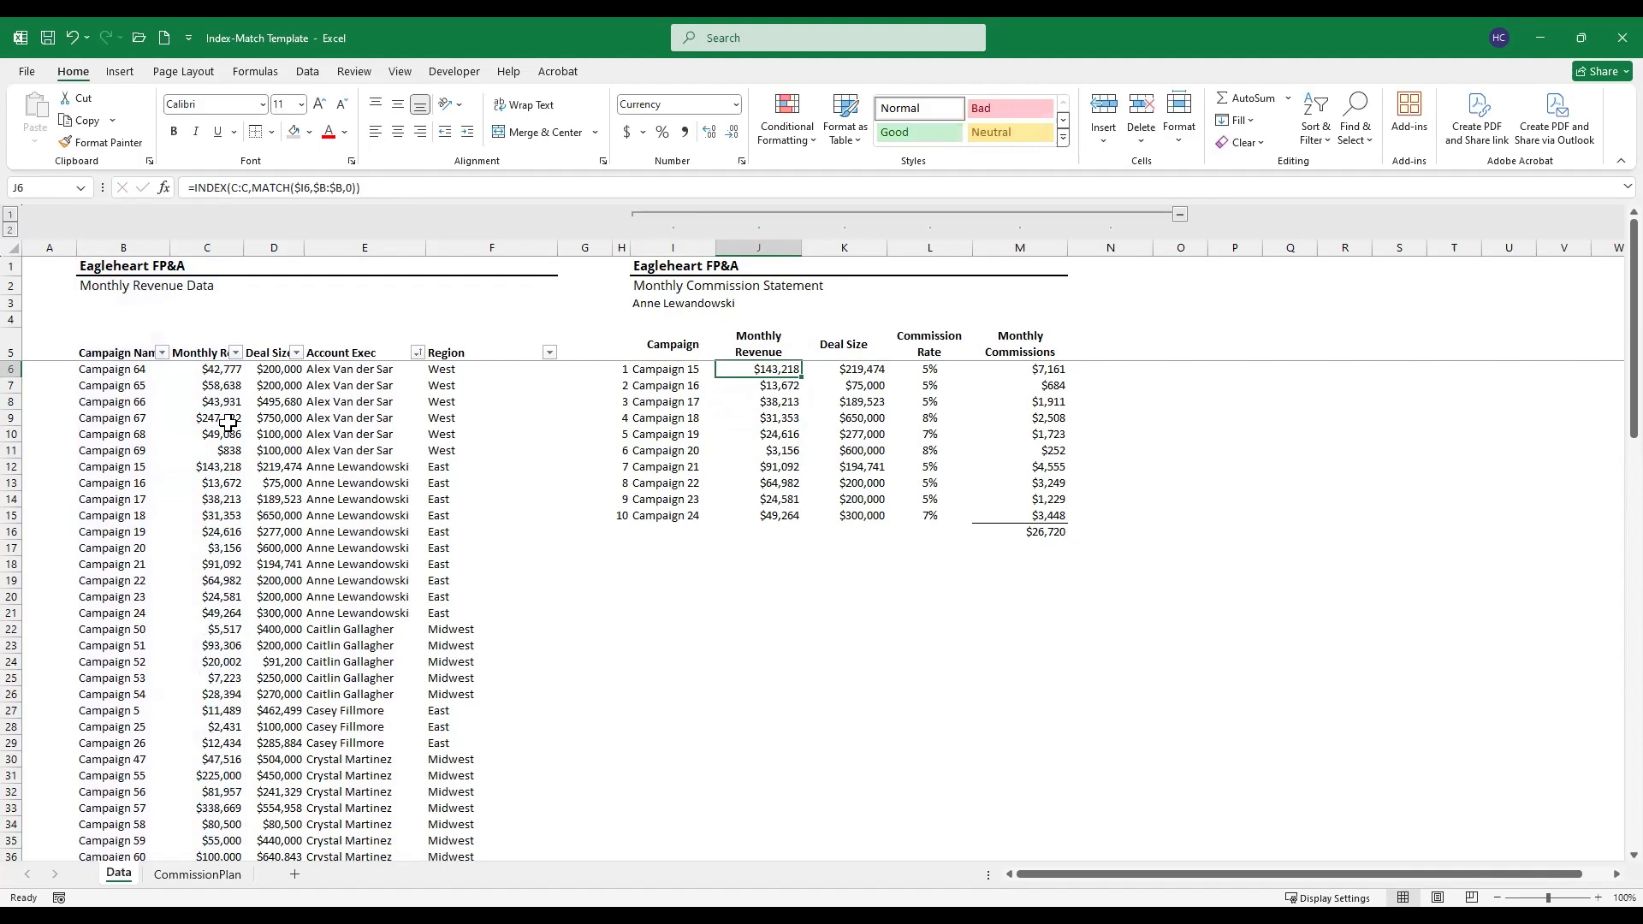
# Step: Apply a Duplicate Values conditional formatting rule with the default format to the whole Campaign Name column B
pyautogui.press('Left')
pyautogui.press('Down')
pyautogui.press('Down')
pyautogui.press('Down')
pyautogui.press('Left')
pyautogui.press('Left')
pyautogui.press('Left')
pyautogui.press('Left')
pyautogui.press('Left')
pyautogui.press('Left')
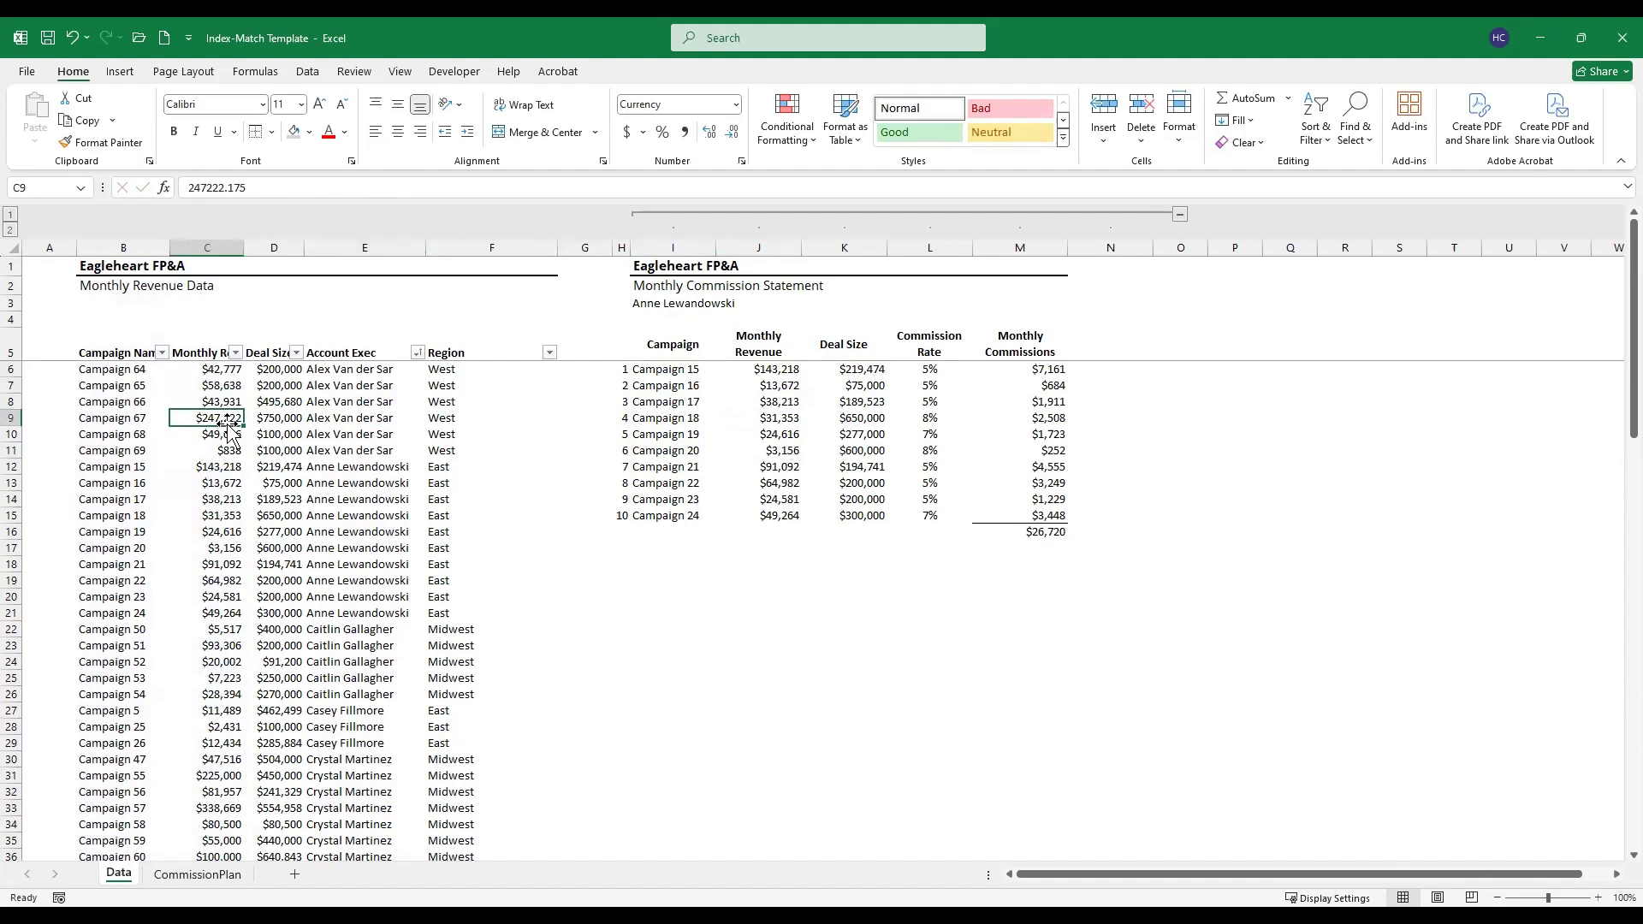
pyautogui.hotkey('ctrl', 'space')
pyautogui.press('Left')
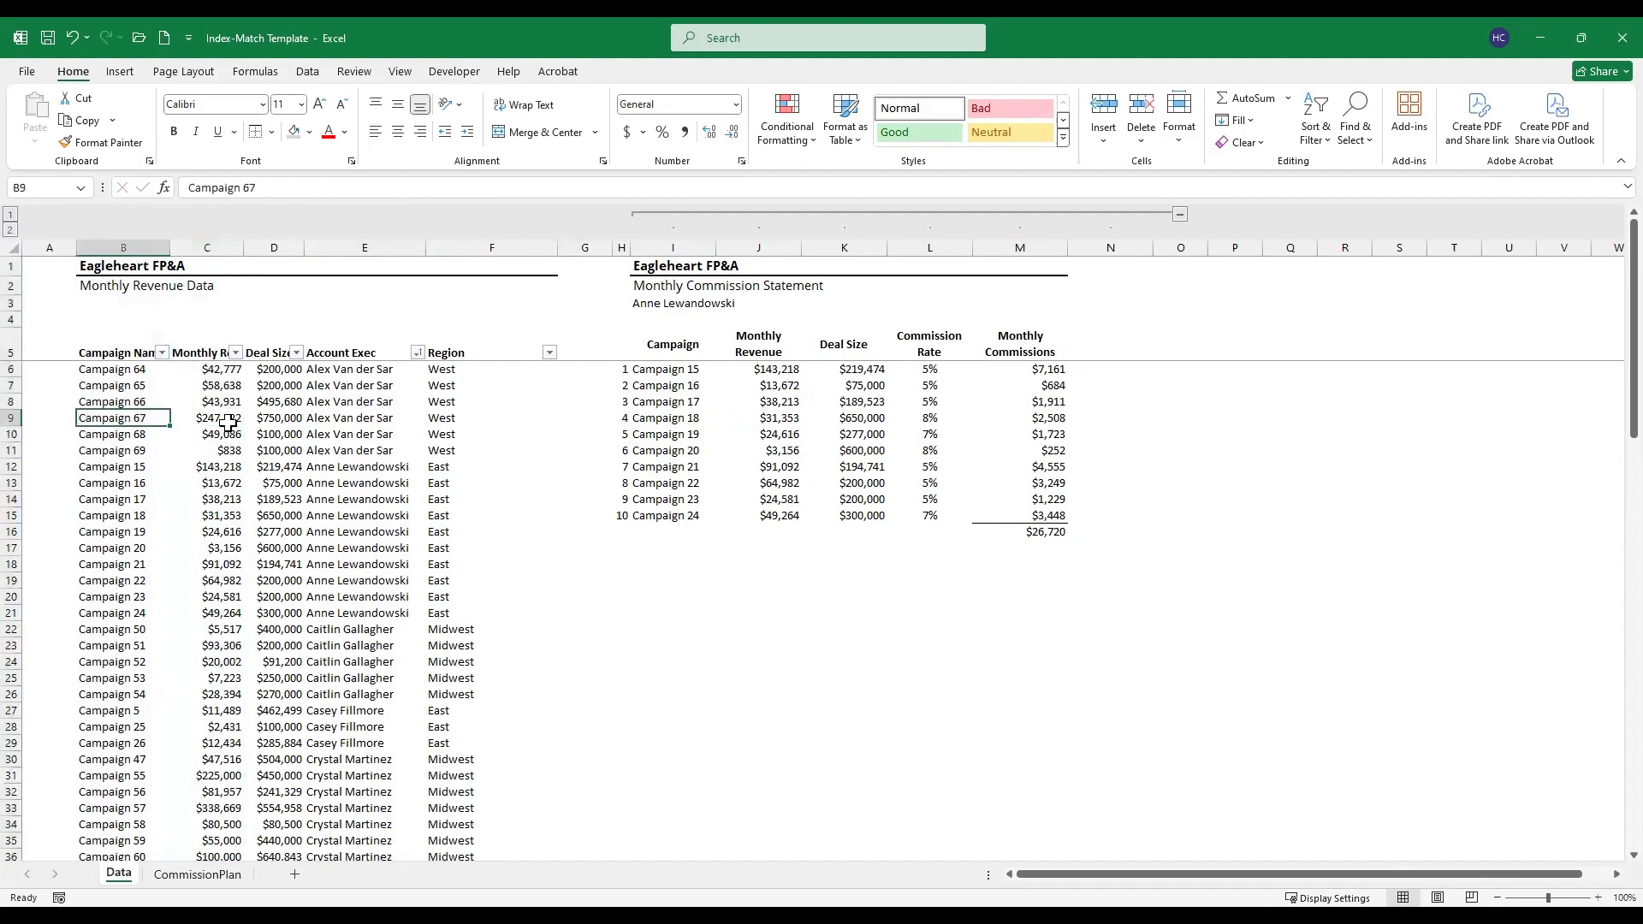
pyautogui.hotkey('ctrl', 'space')
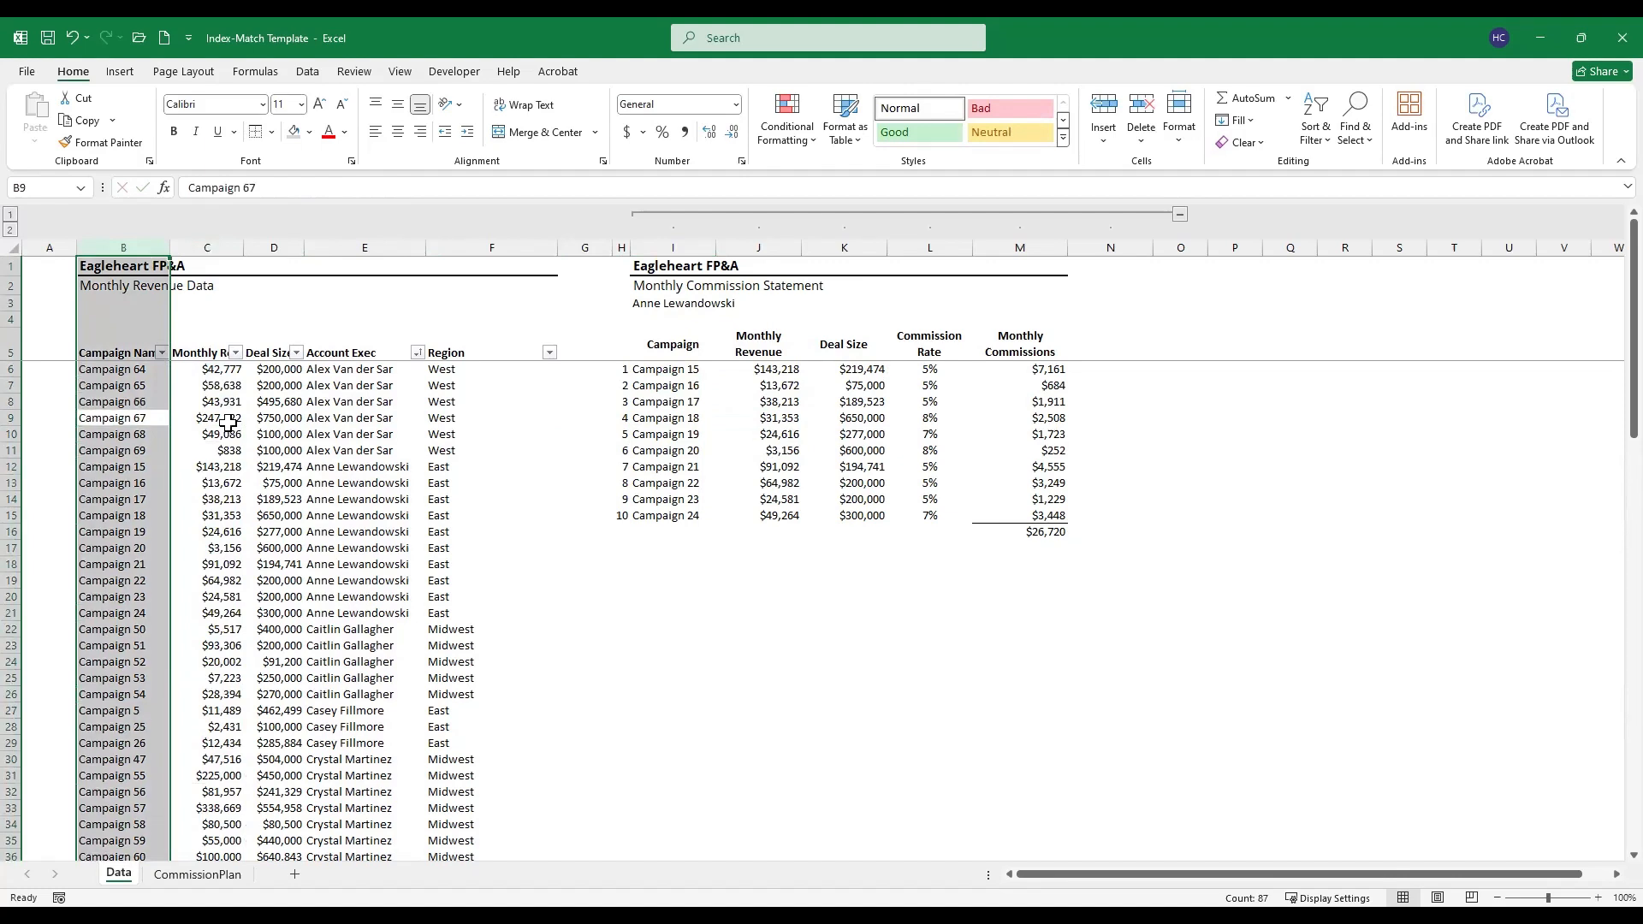
pyautogui.press('alt')
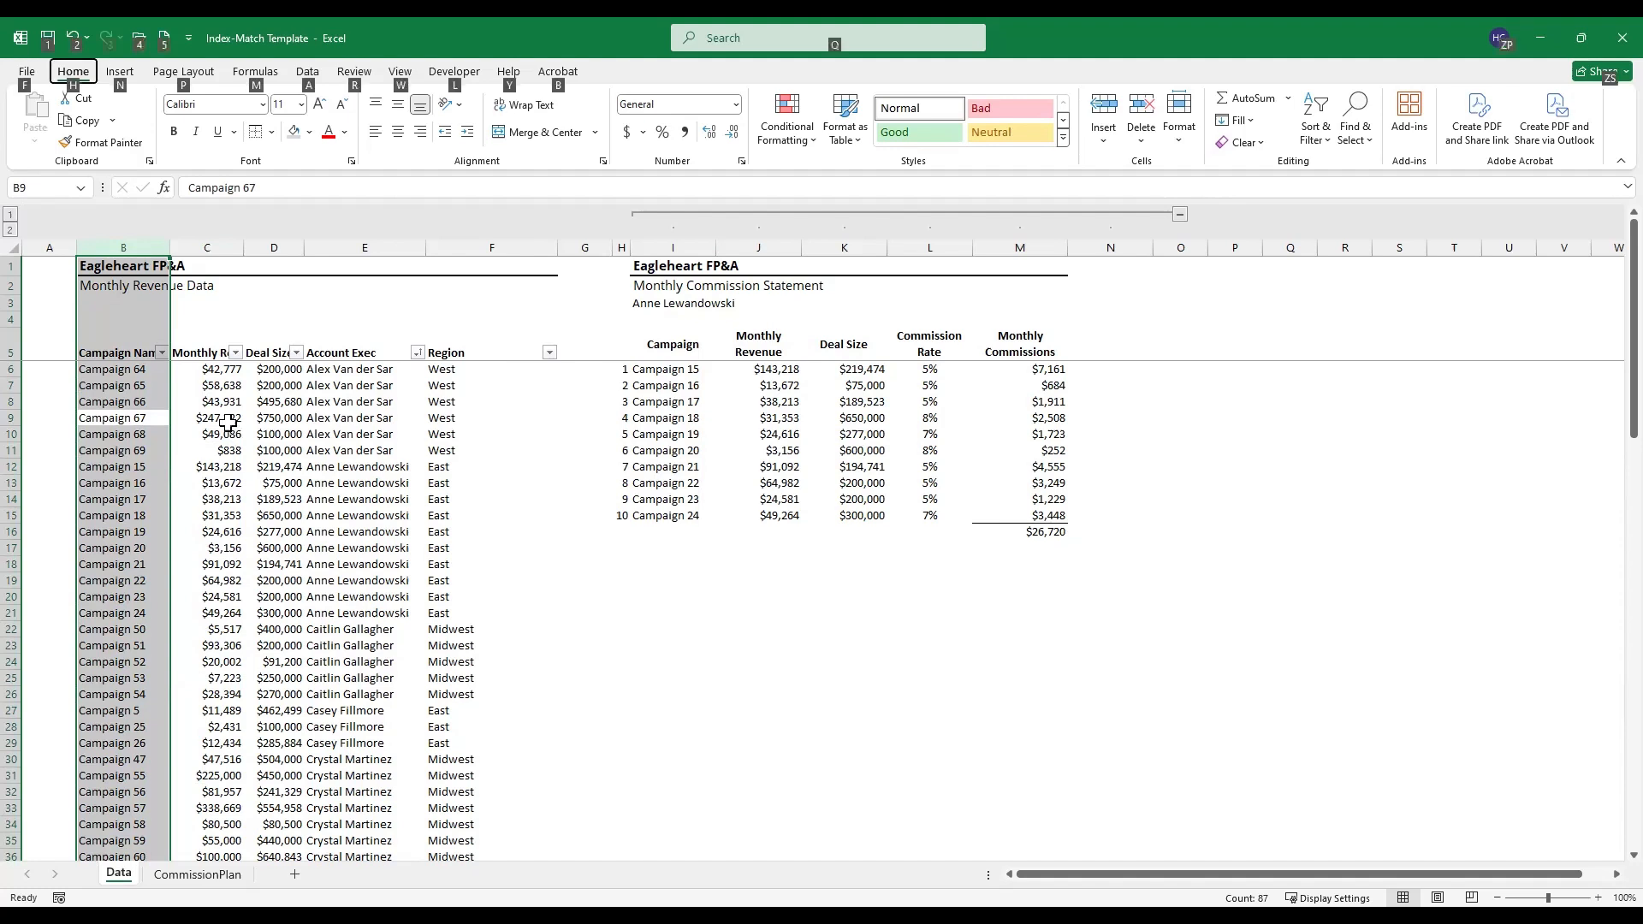
pyautogui.press('h')
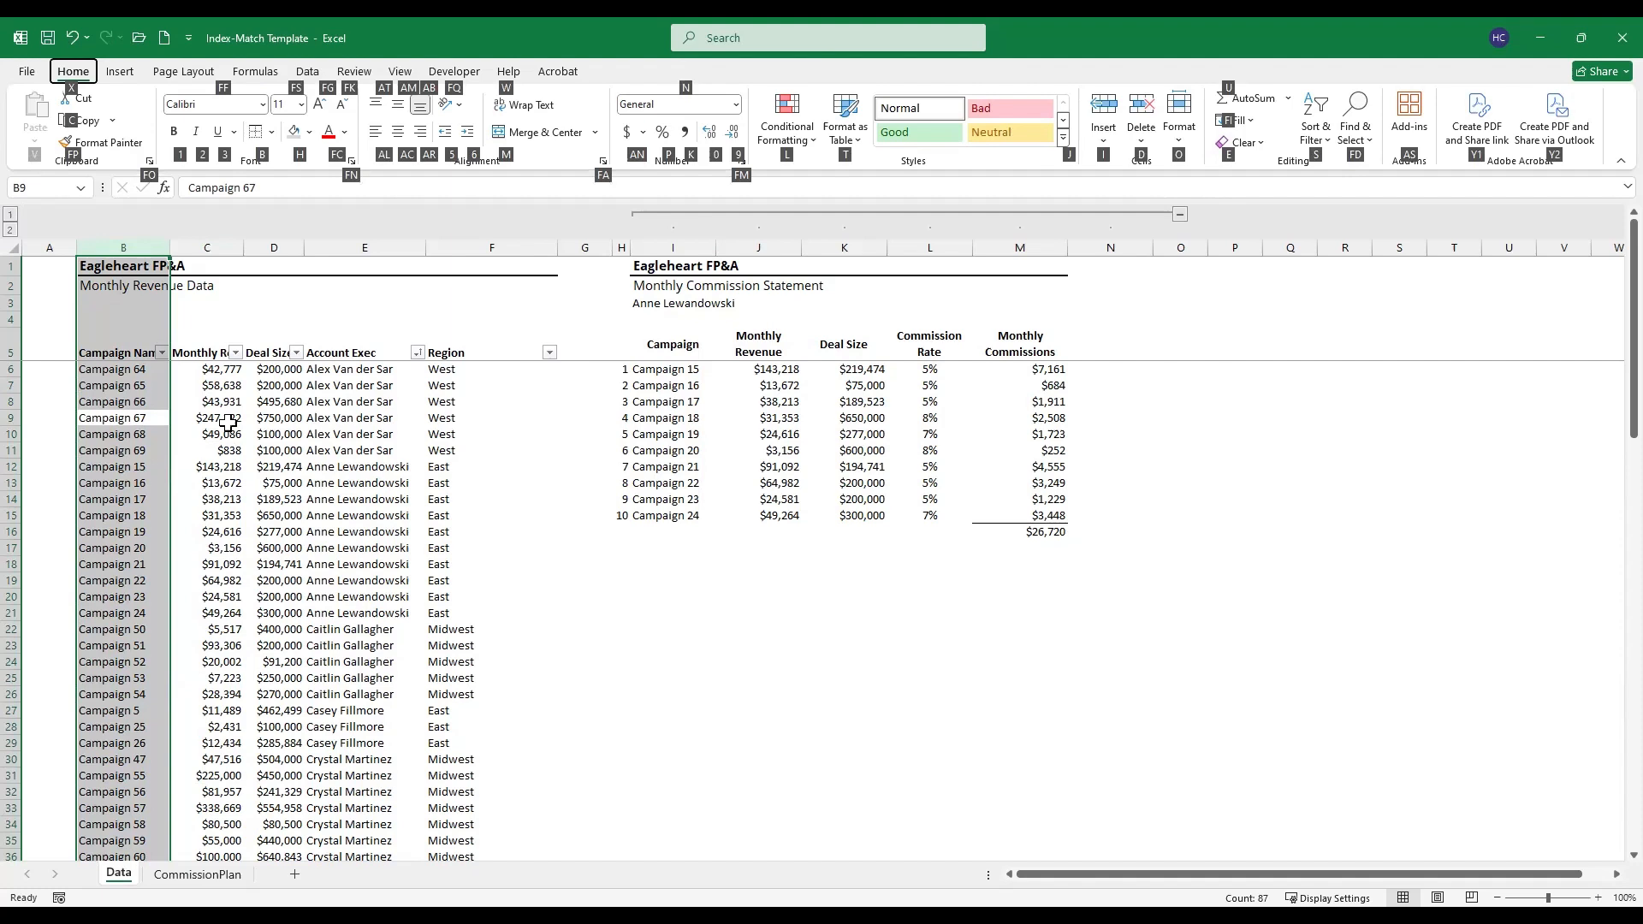
pyautogui.press('l')
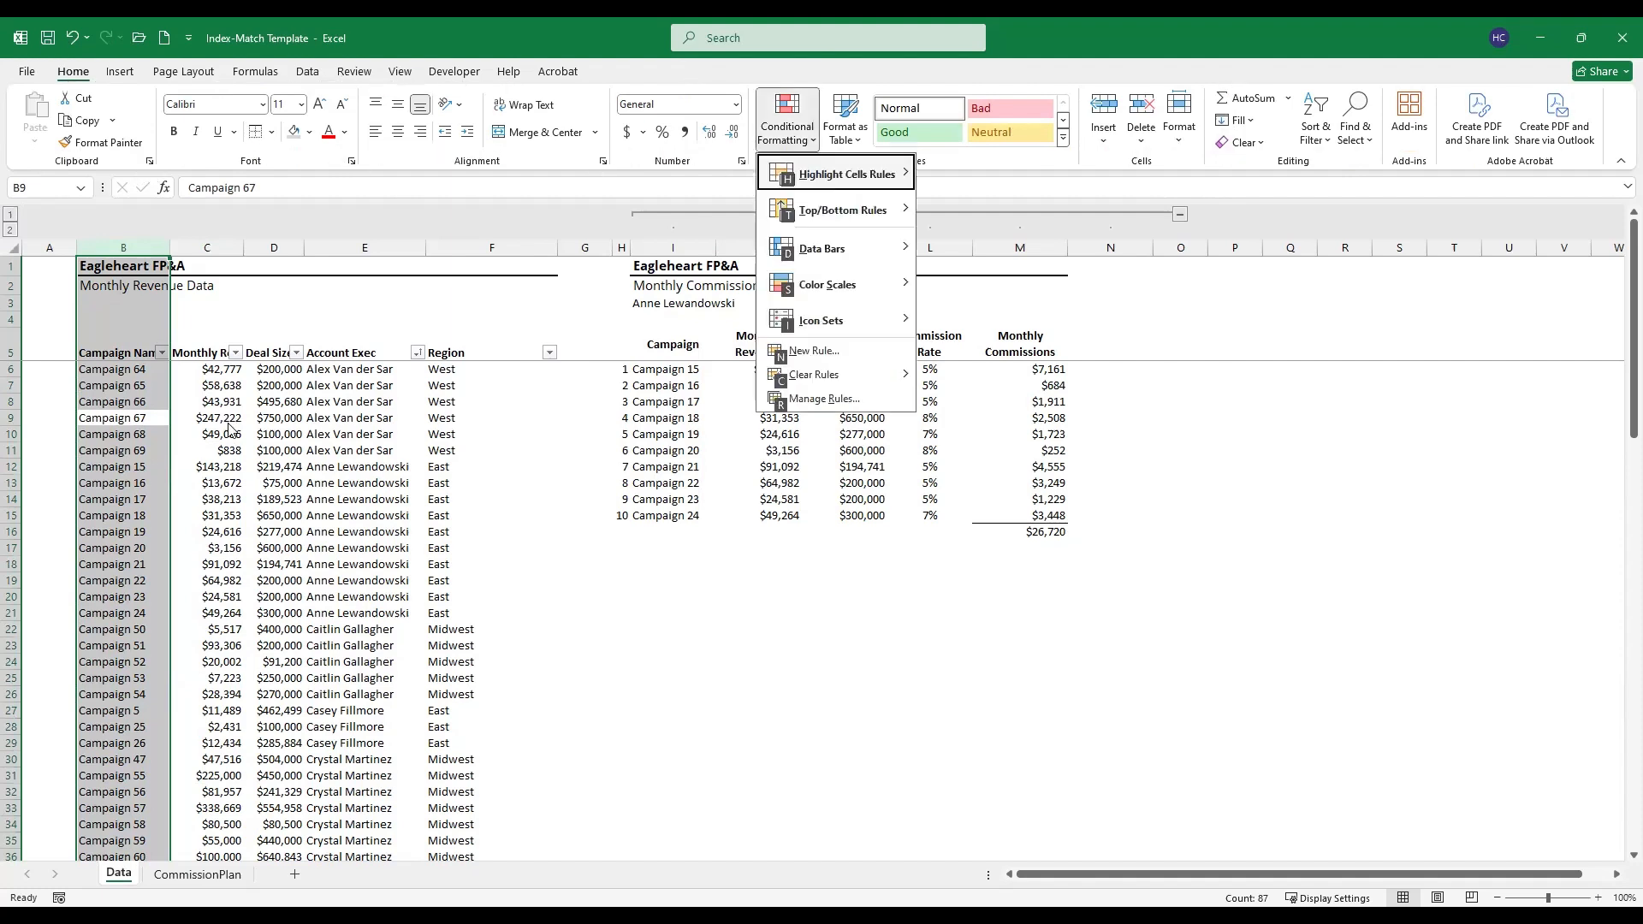
pyautogui.press('h')
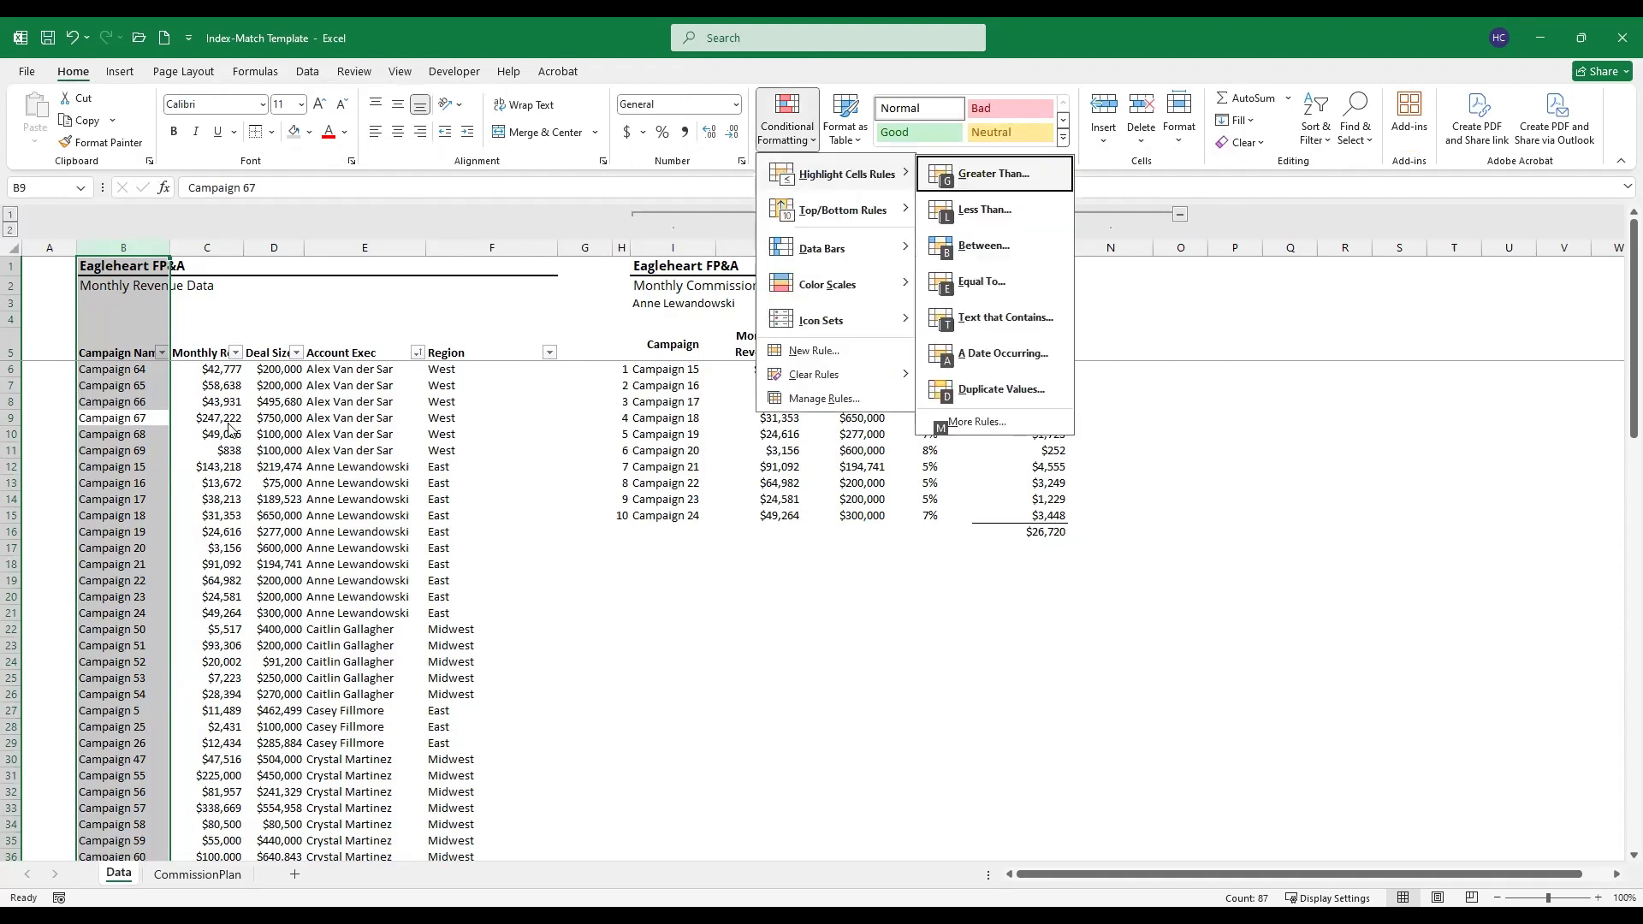
pyautogui.press('d')
pyautogui.press('Return')
# Step: Check the selected account executive's campaigns in rows 12 to 21 for highlighted duplicate names
pyautogui.click(228, 423)
pyautogui.press('Down')
pyautogui.press('Down')
pyautogui.press('Right')
pyautogui.press('Right')
pyautogui.press('Right')
pyautogui.press('Down')
pyautogui.press('Left')
pyautogui.press('Left')
pyautogui.press('Left')
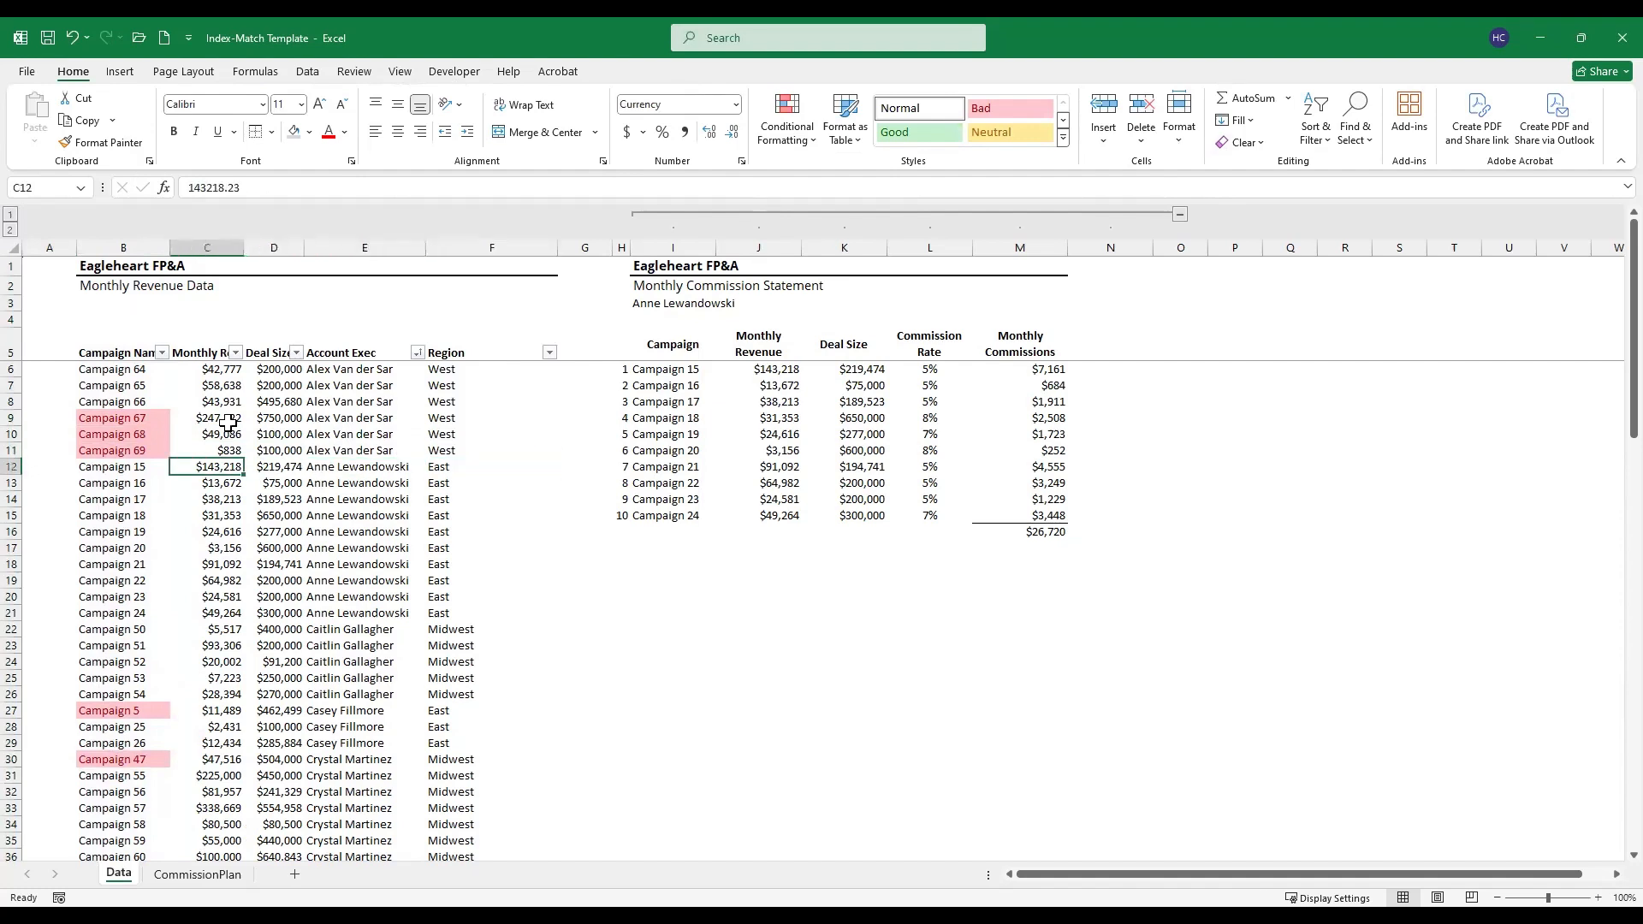
pyautogui.hotkey('shift', 'space')
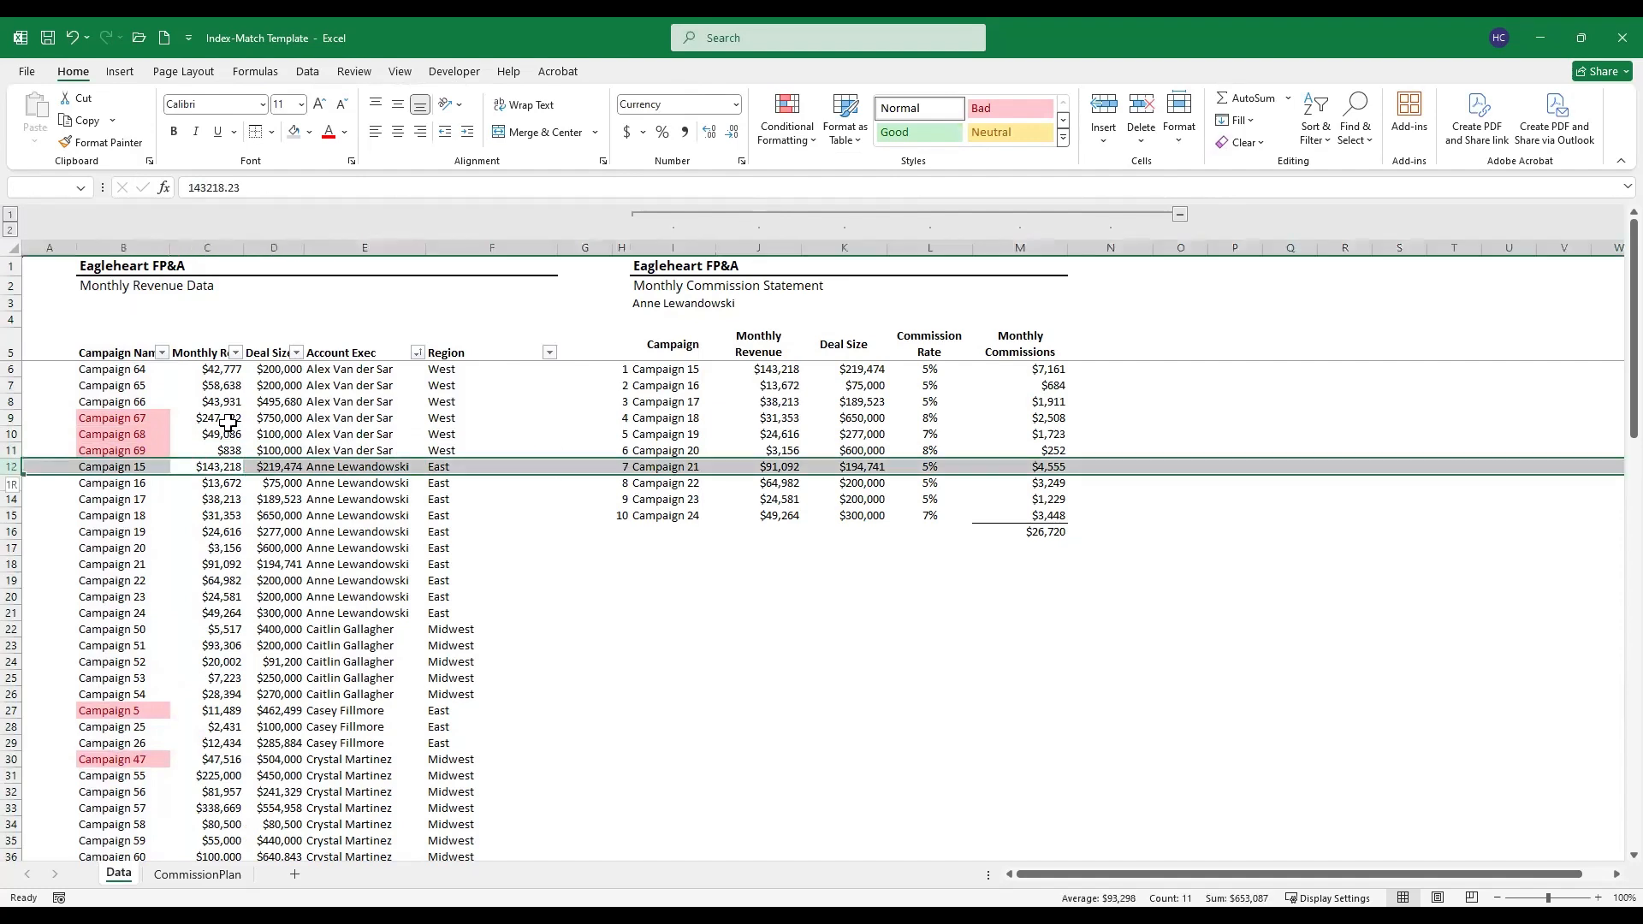
pyautogui.hotkey('shift', 'Down')
pyautogui.hotkey('shift', 'Down')
pyautogui.hotkey('shift', 'Down')
pyautogui.hotkey('shift', 'Down')
pyautogui.hotkey('shift', 'Down')
pyautogui.hotkey('shift', 'Down')
pyautogui.hotkey('shift', 'Down')
pyautogui.hotkey('shift', 'Down')
pyautogui.hotkey('shift', 'Down')
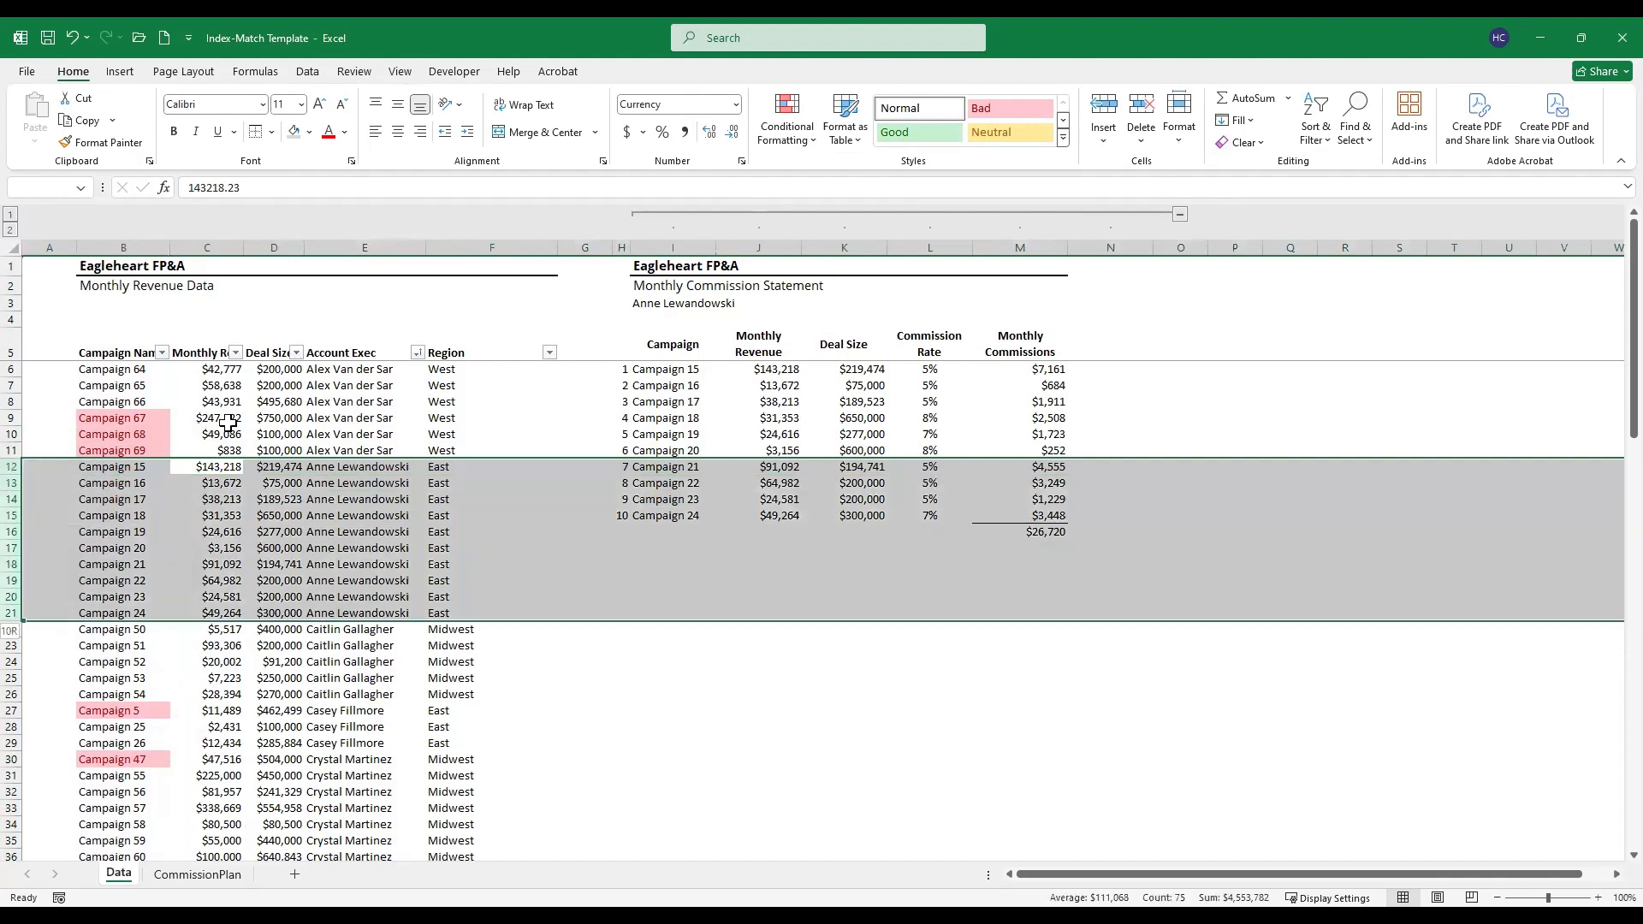
# Step: Compare the Campaign formulas in column I with the campaign-name lookups in the Monthly Revenue cells J6 to J9
pyautogui.press('Right')
pyautogui.press('Up')
pyautogui.press('Right')
pyautogui.press('Right')
pyautogui.press('Right')
pyautogui.press('Right')
pyautogui.press('Right')
pyautogui.press('Right')
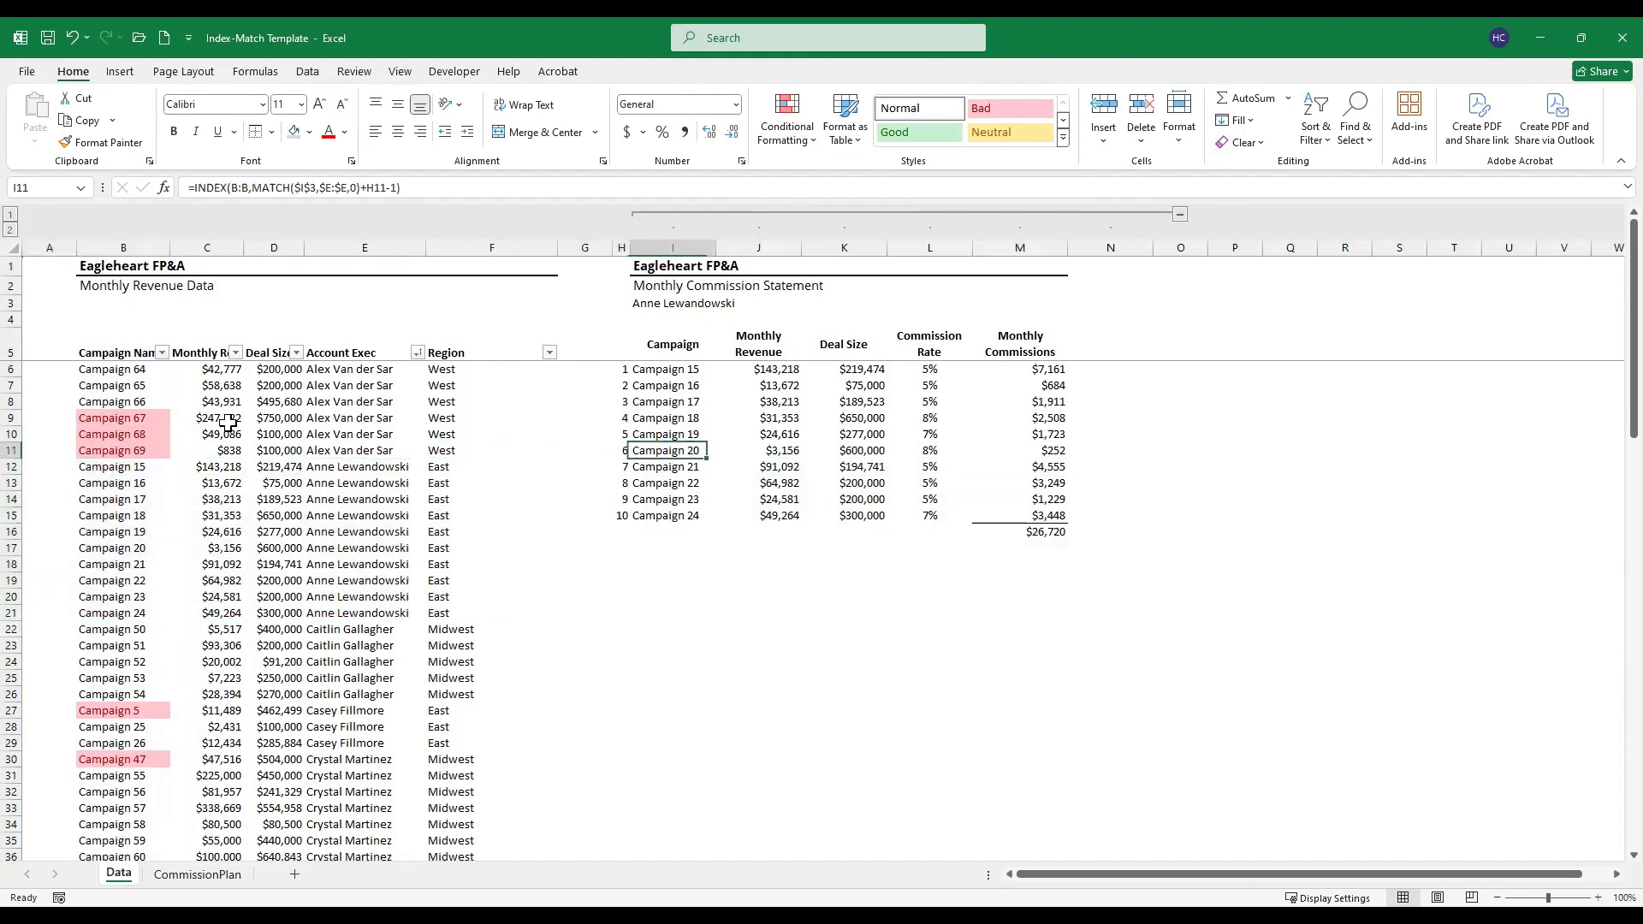
pyautogui.press('Up')
pyautogui.press('Up')
pyautogui.press('Up')
pyautogui.press('Up')
pyautogui.press('Up')
pyautogui.press('F2')
pyautogui.press('Escape')
pyautogui.press('Down')
pyautogui.press('Down')
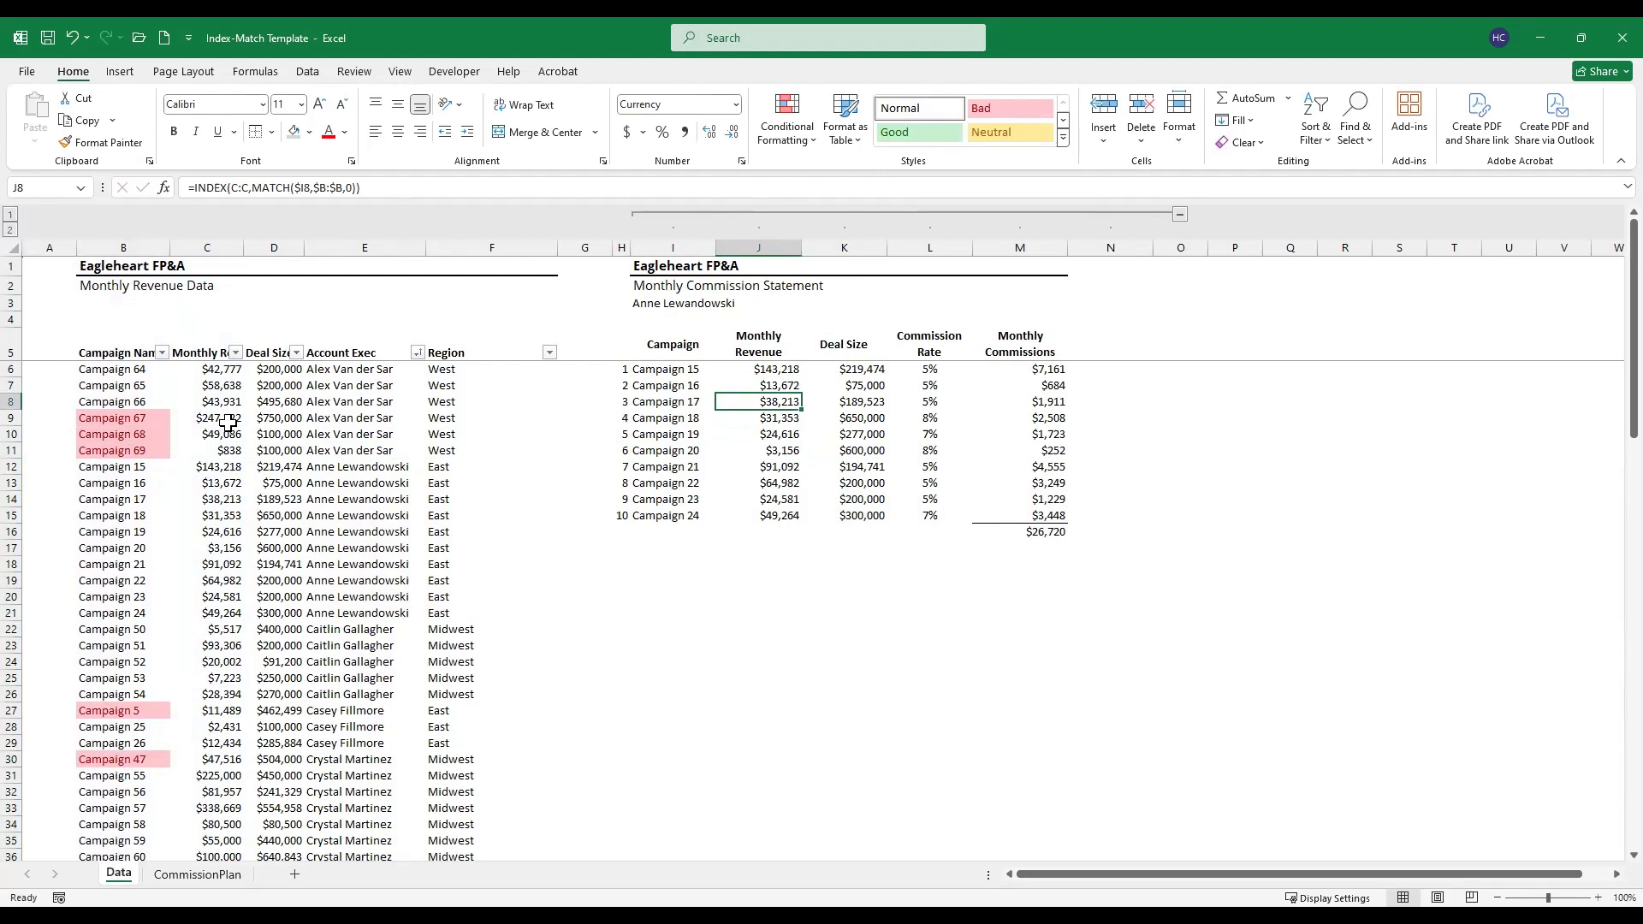
pyautogui.press('Down')
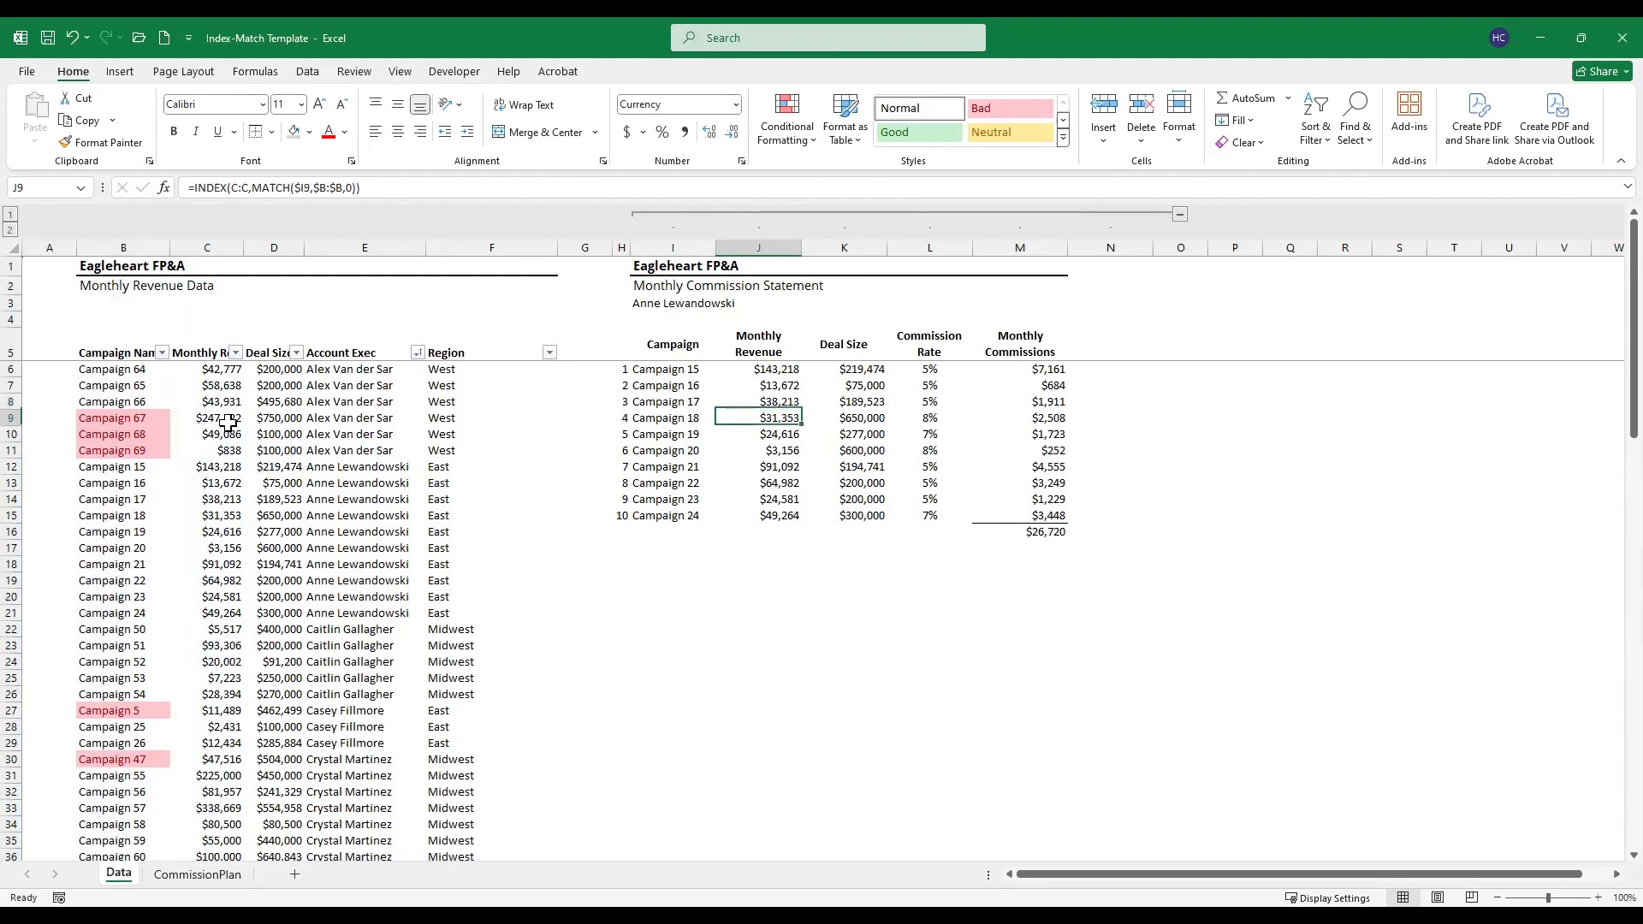
pyautogui.press('Left')
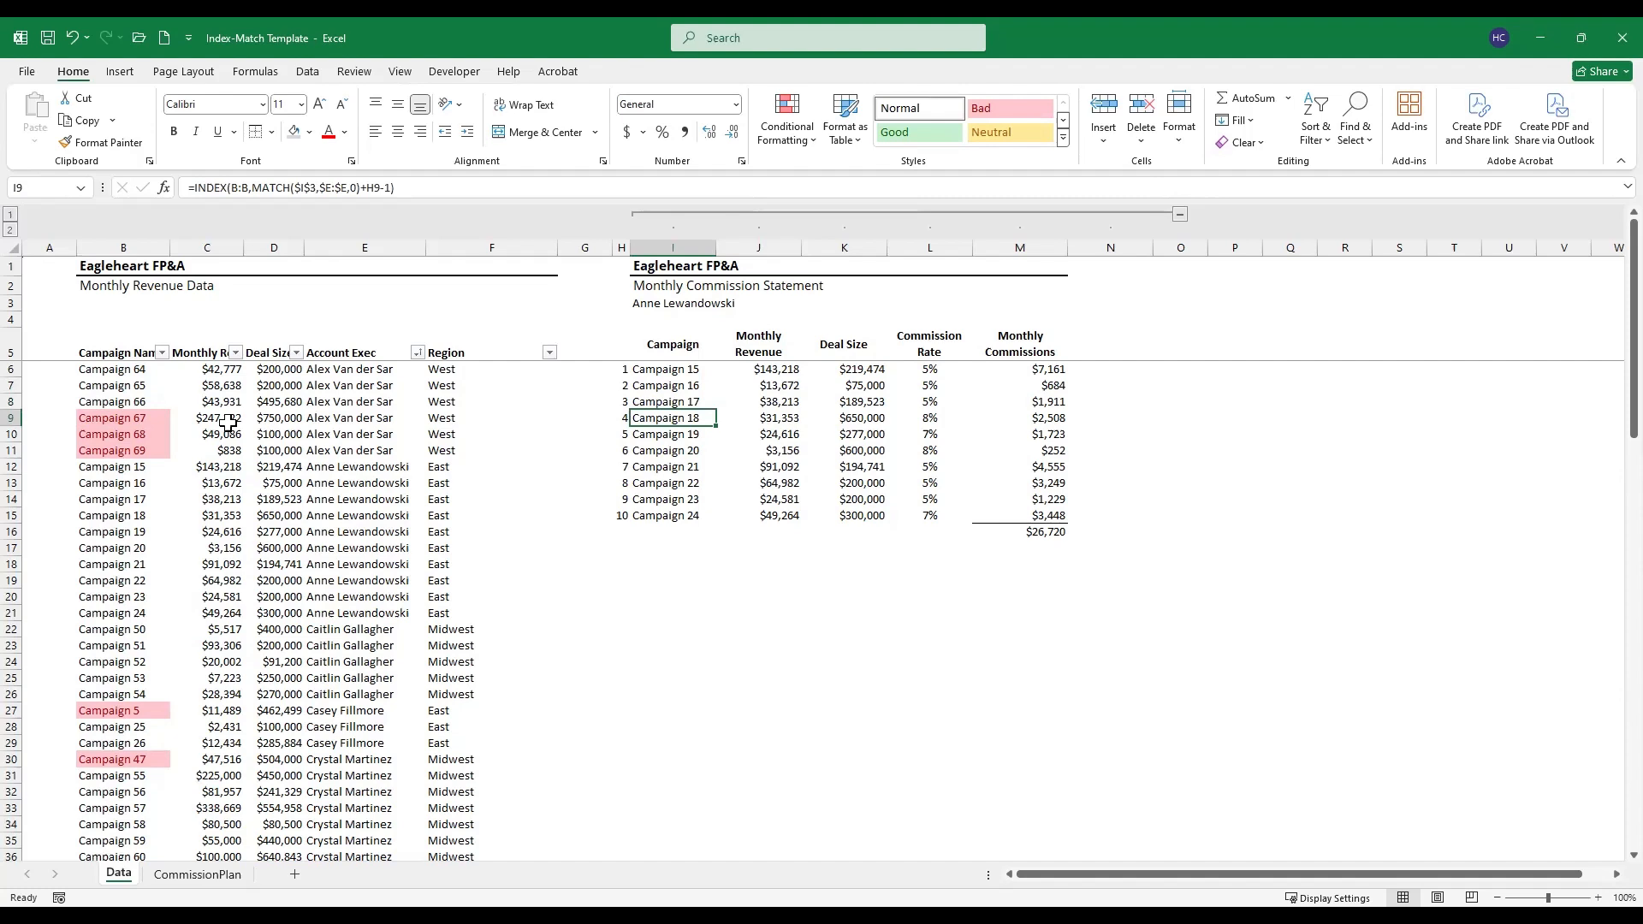
pyautogui.press('Right')
pyautogui.press('Right')
pyautogui.press('Left')
pyautogui.press('Up')
pyautogui.press('Up')
pyautogui.press('Up')
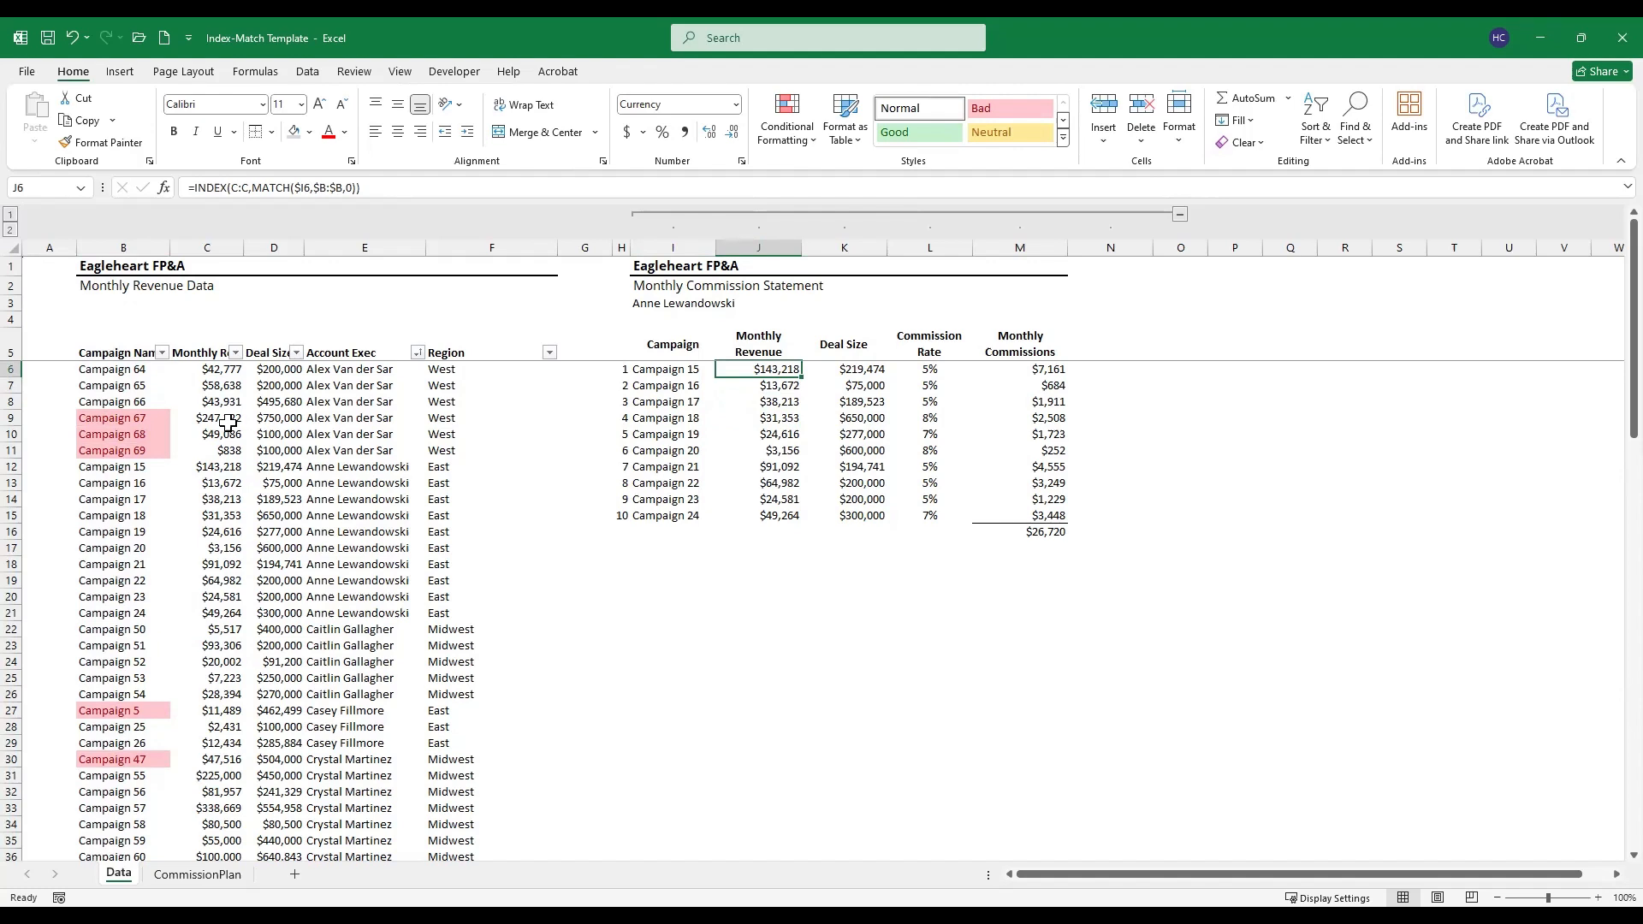
# Step: Enter =B6&E6 in A6 to combine the campaign name and account executive into a unique key
pyautogui.press('Down')
pyautogui.press('Left')
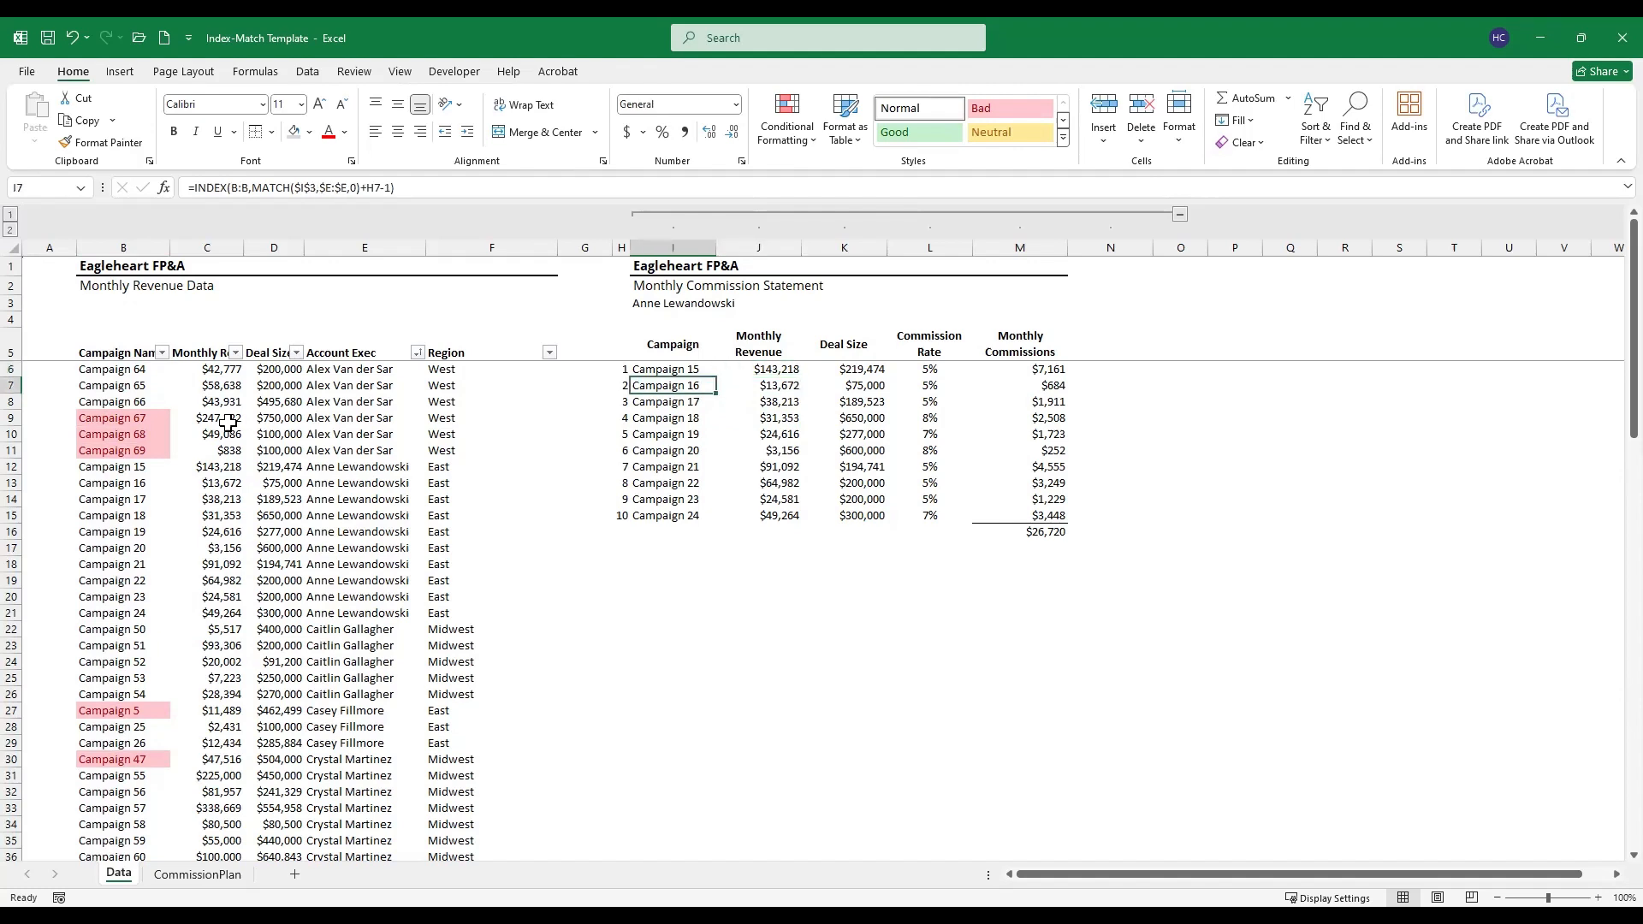
pyautogui.press('Left')
pyautogui.press('Left')
pyautogui.press('Left')
pyautogui.press('Left')
pyautogui.press('Left')
pyautogui.press('Left')
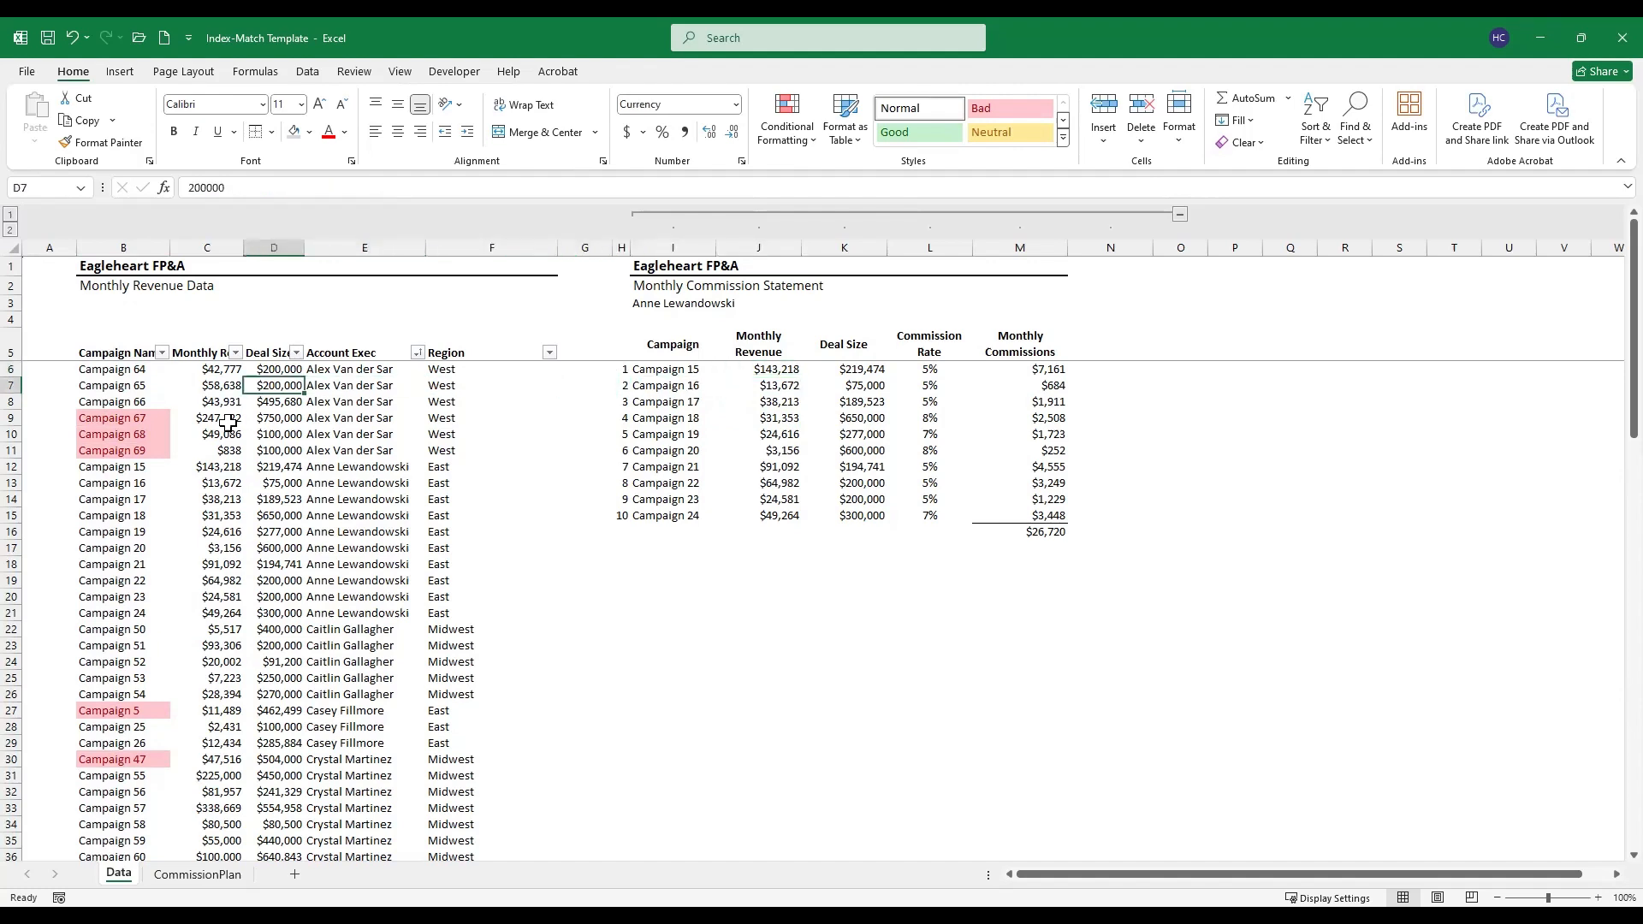
pyautogui.press('Up')
pyautogui.press('Up')
pyautogui.press('Down')
pyautogui.press('Left')
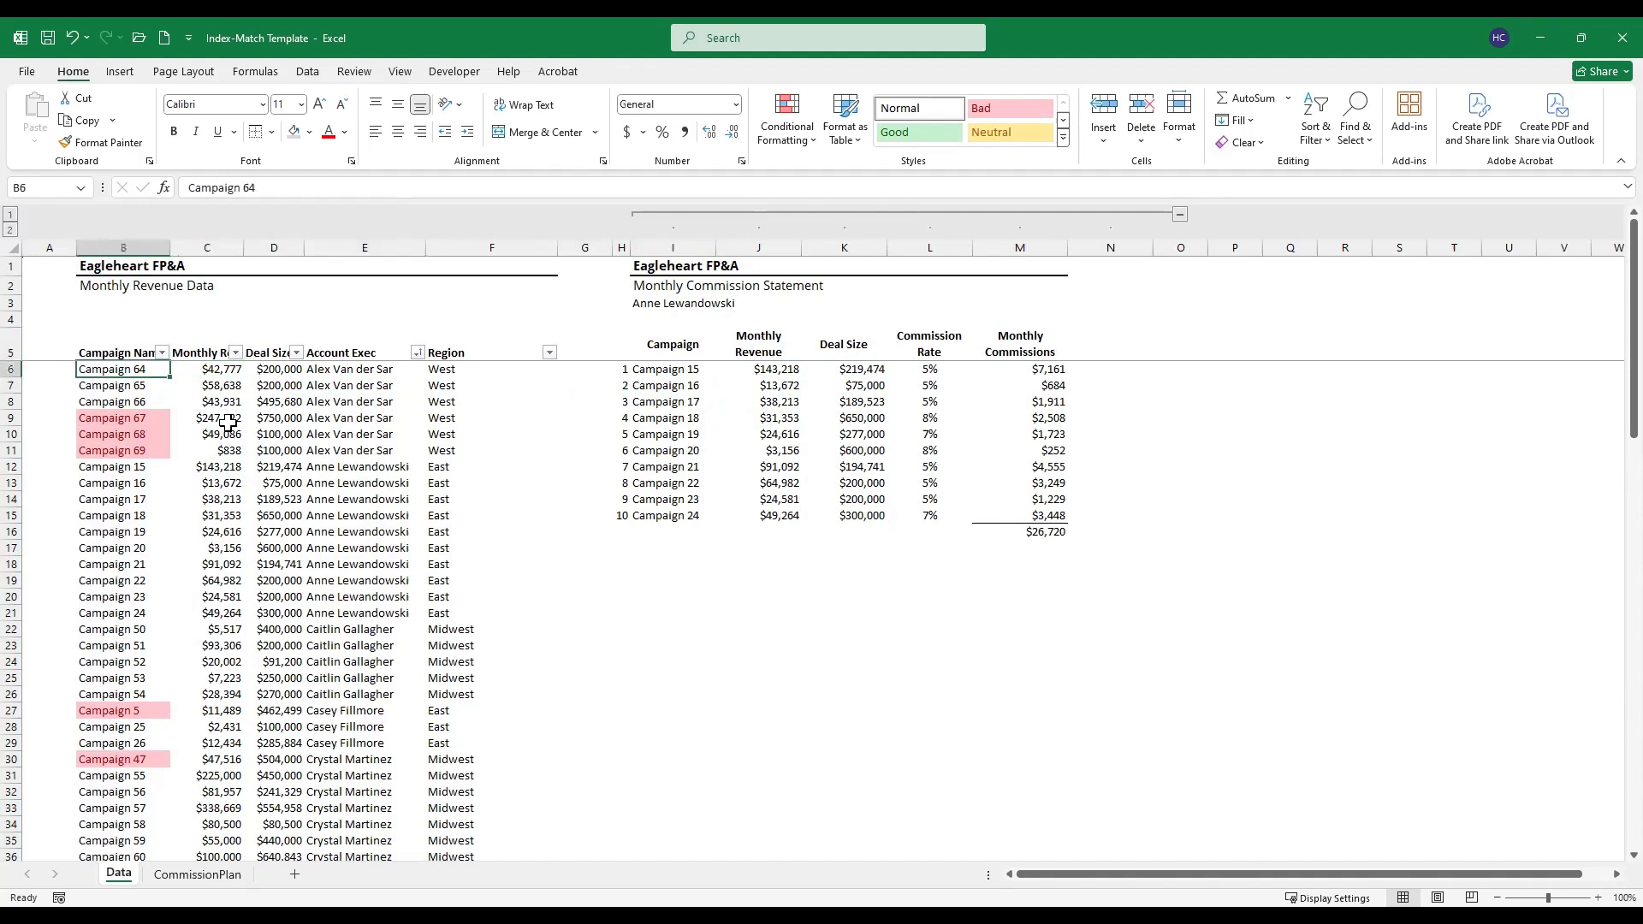
pyautogui.press('Left')
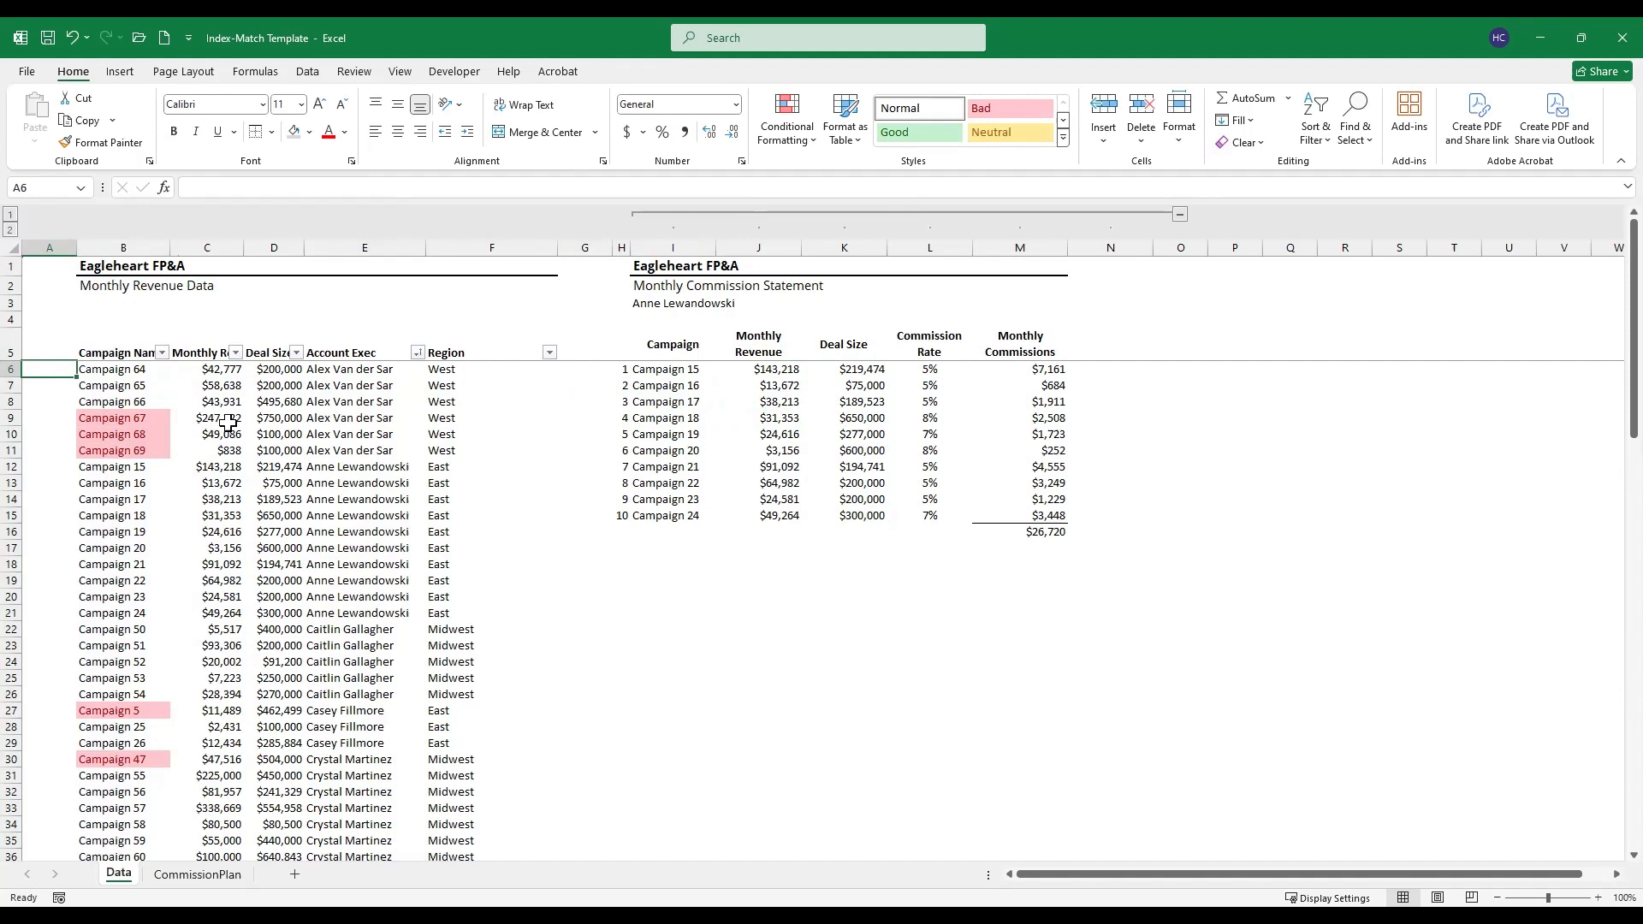
pyautogui.write('=')
pyautogui.press('Right')
pyautogui.write('&')
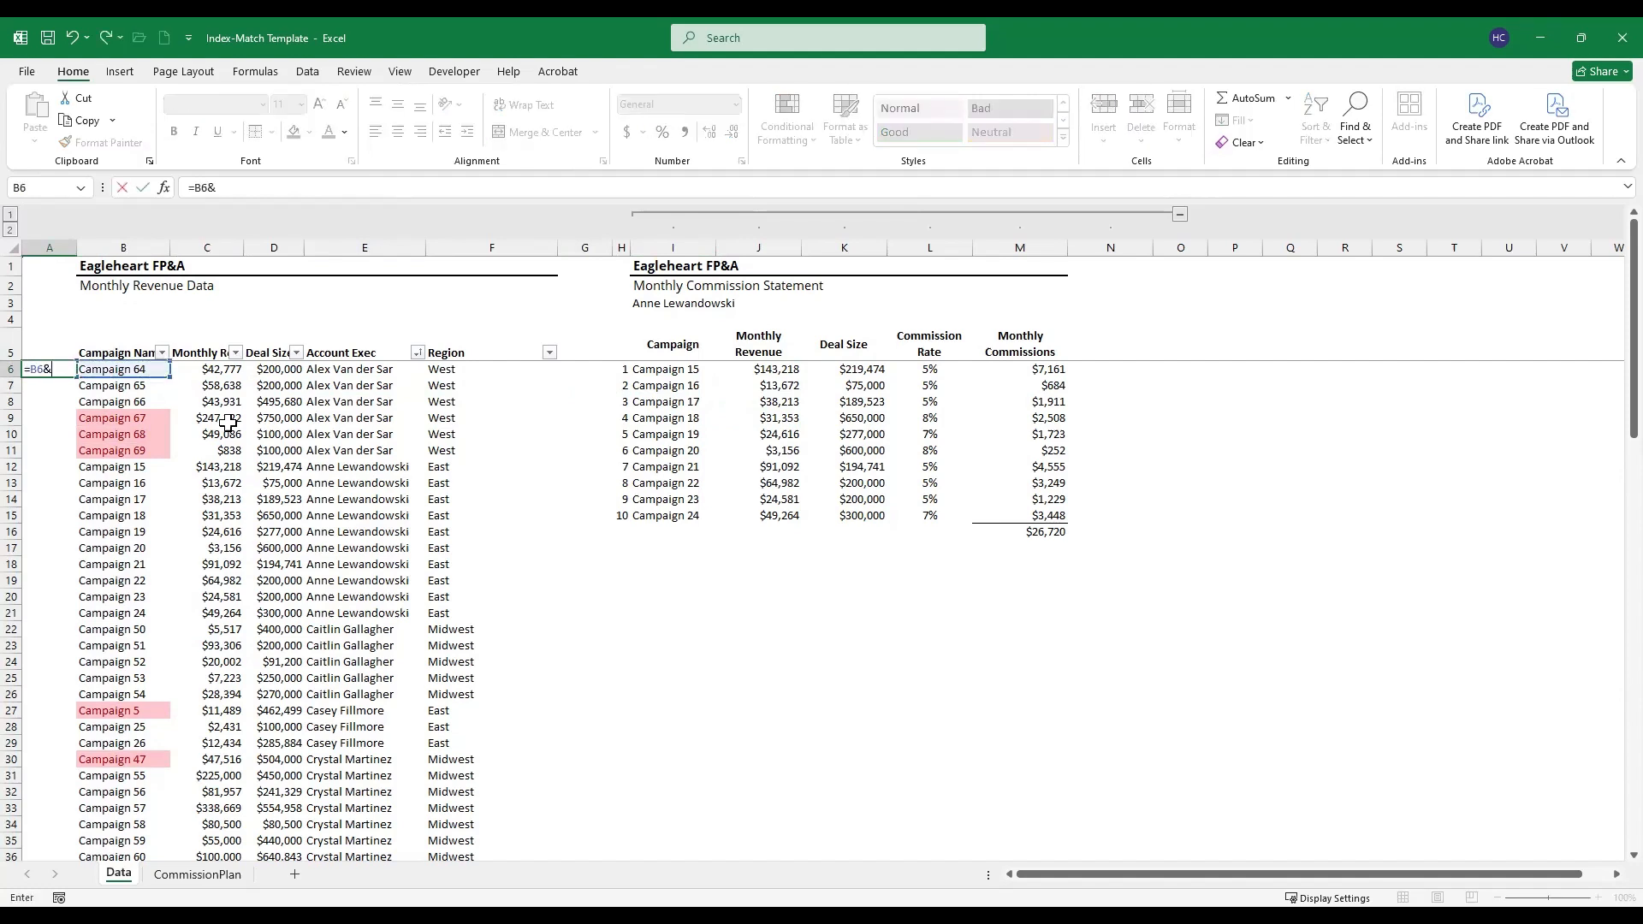
pyautogui.press('Right')
pyautogui.press('Right')
pyautogui.press('Right')
pyautogui.press('Right')
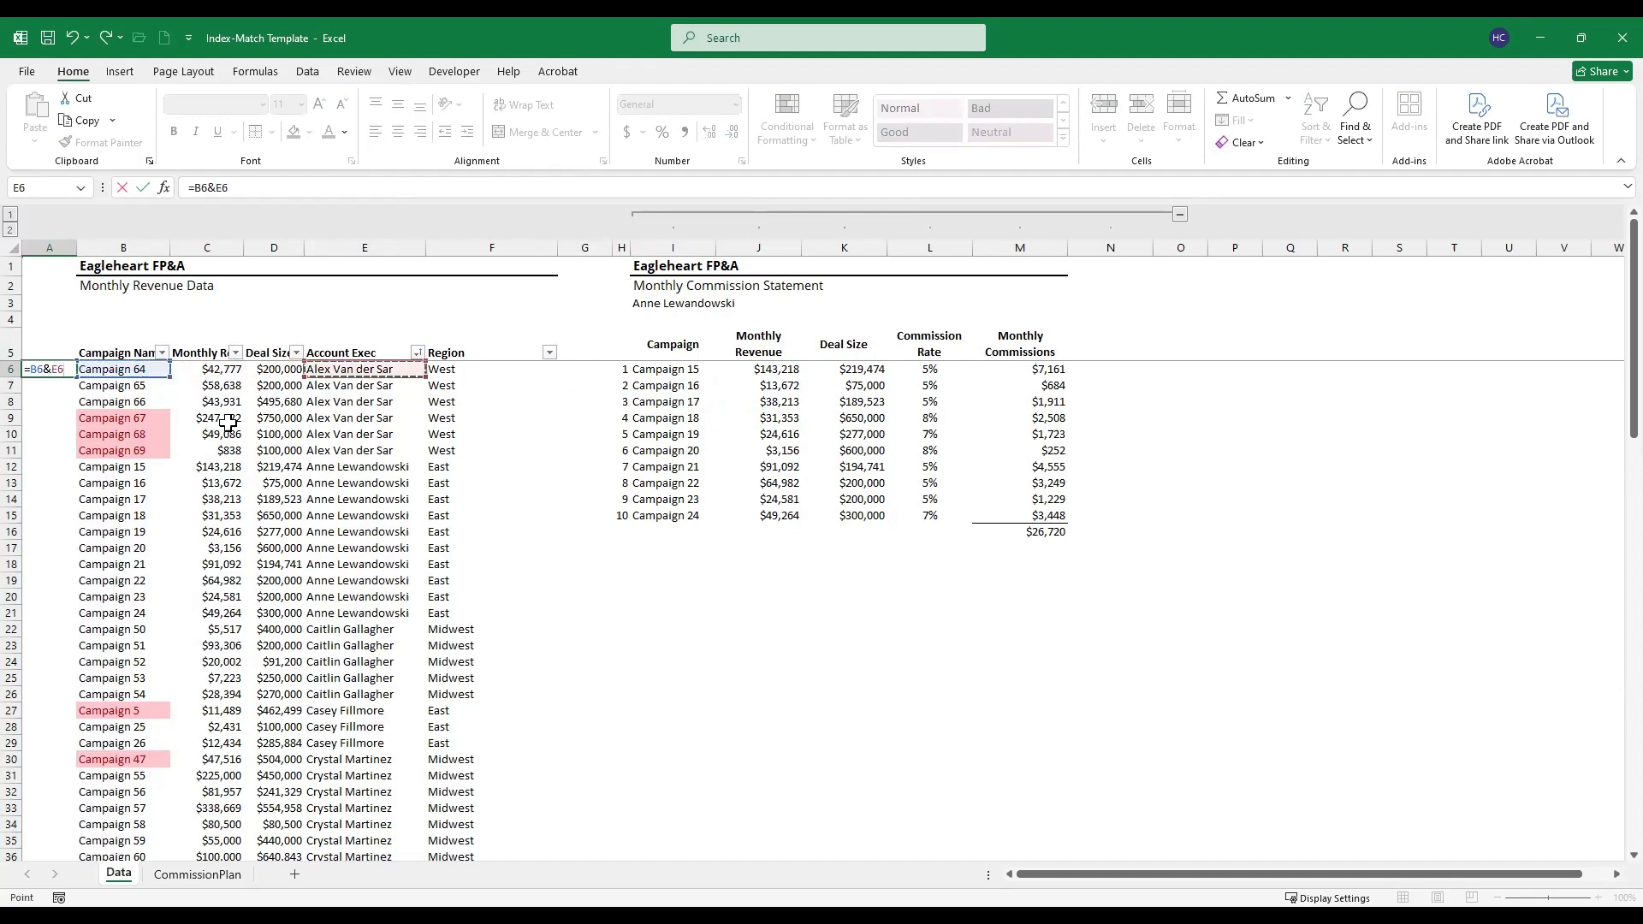
pyautogui.press('Return')
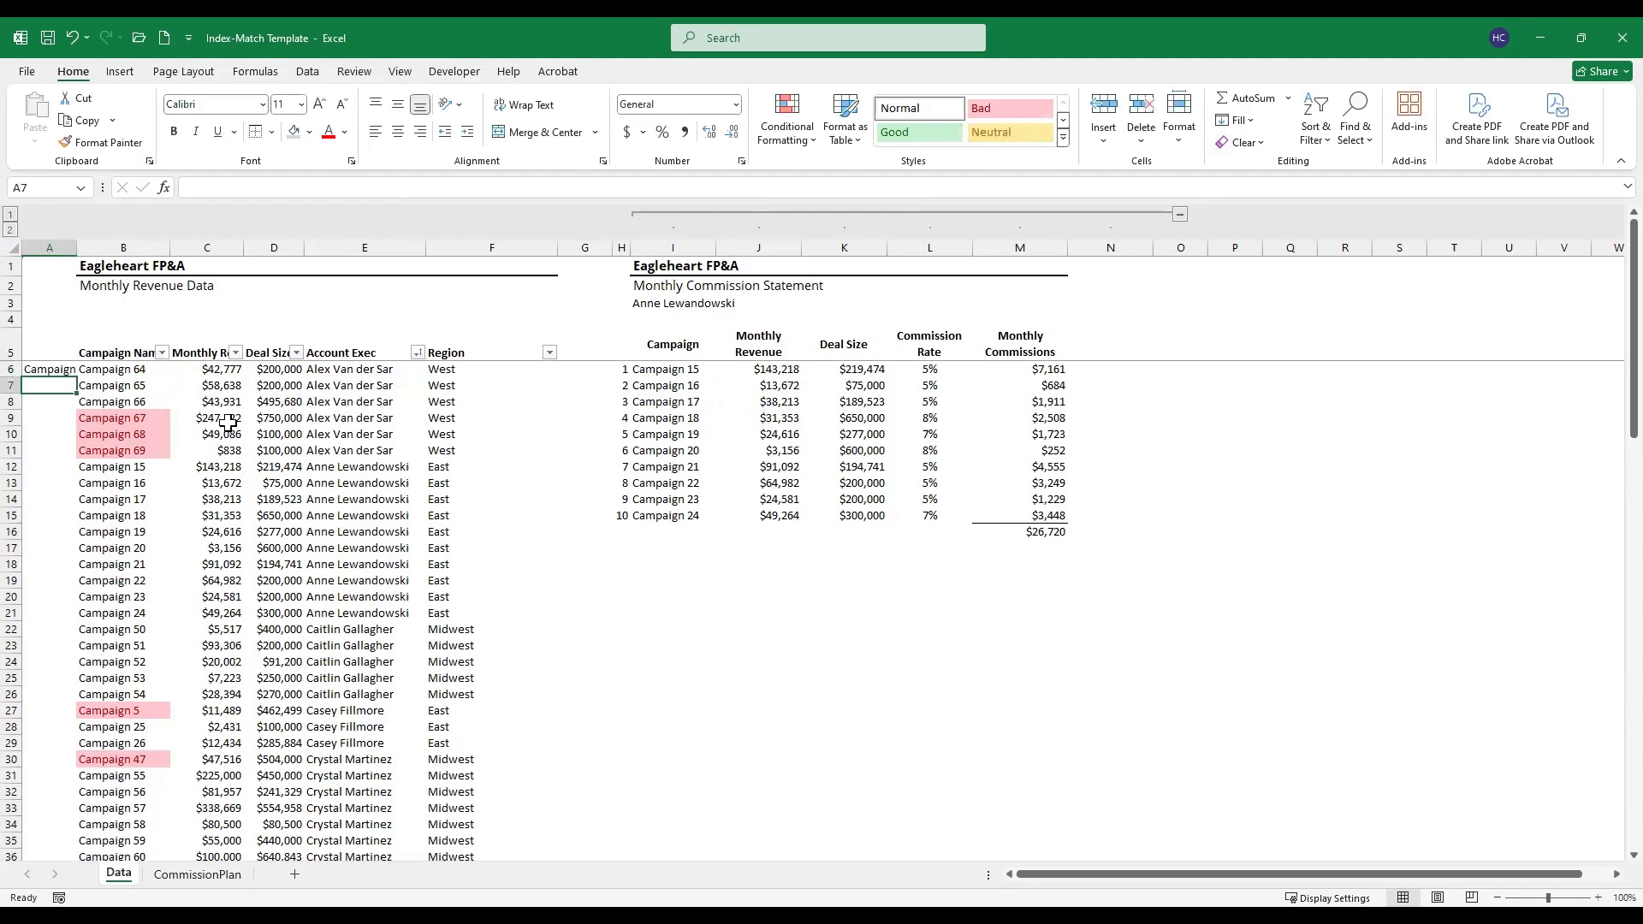
# Step: Fill A6's key formula down column A beside the revenue data and select the whole column
pyautogui.press('Up')
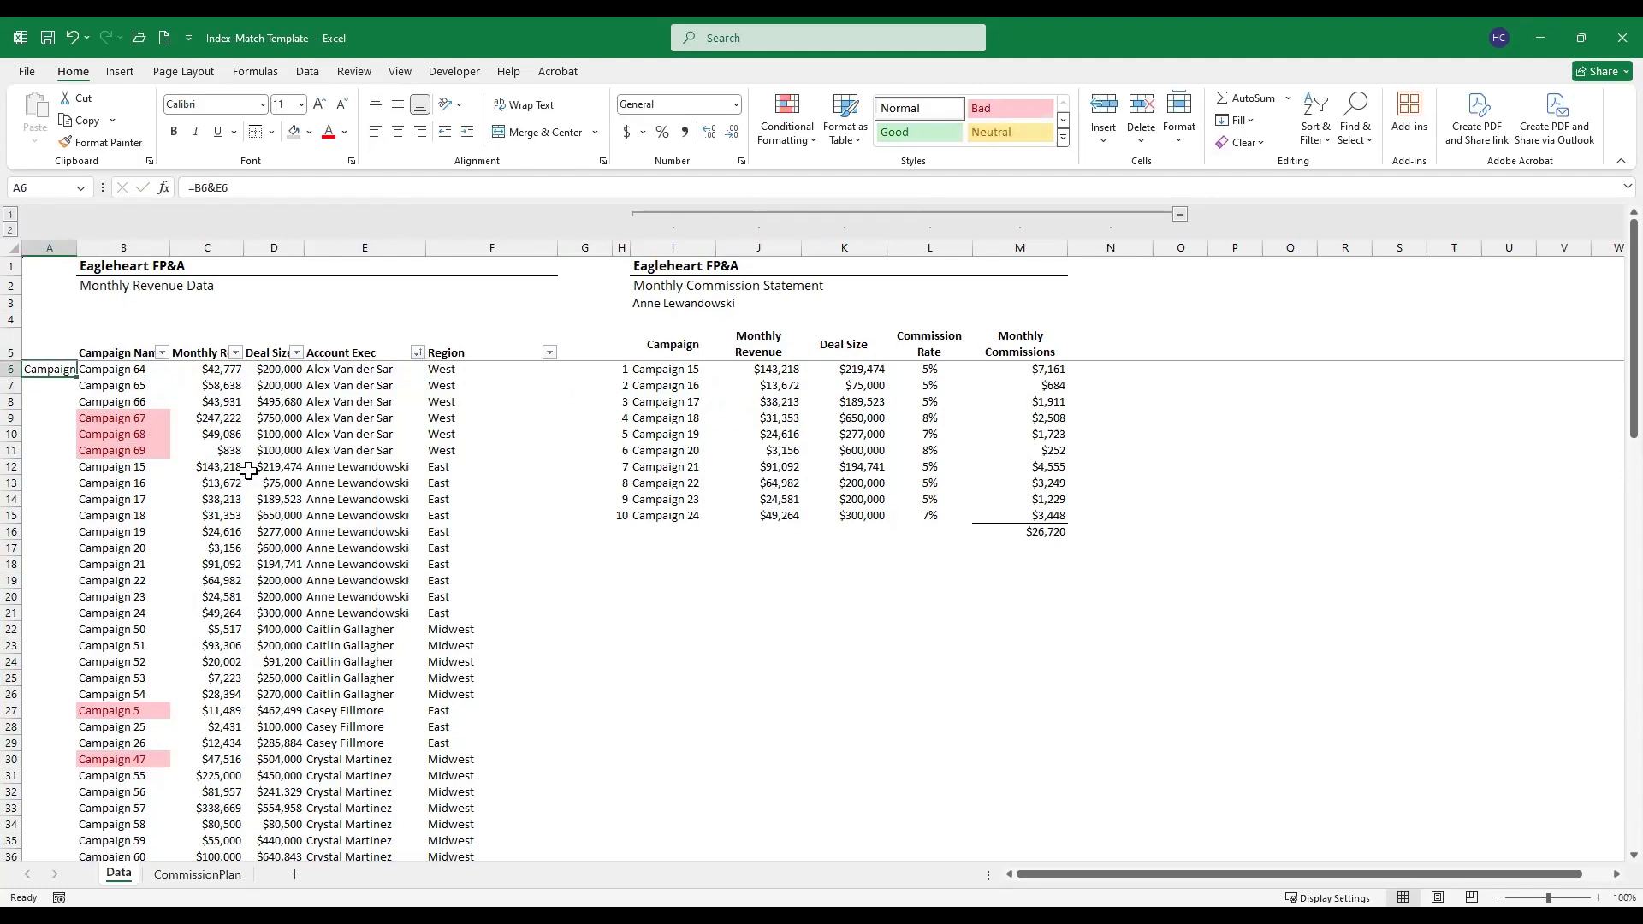
pyautogui.doubleClick(77, 376)
pyautogui.click(53, 461)
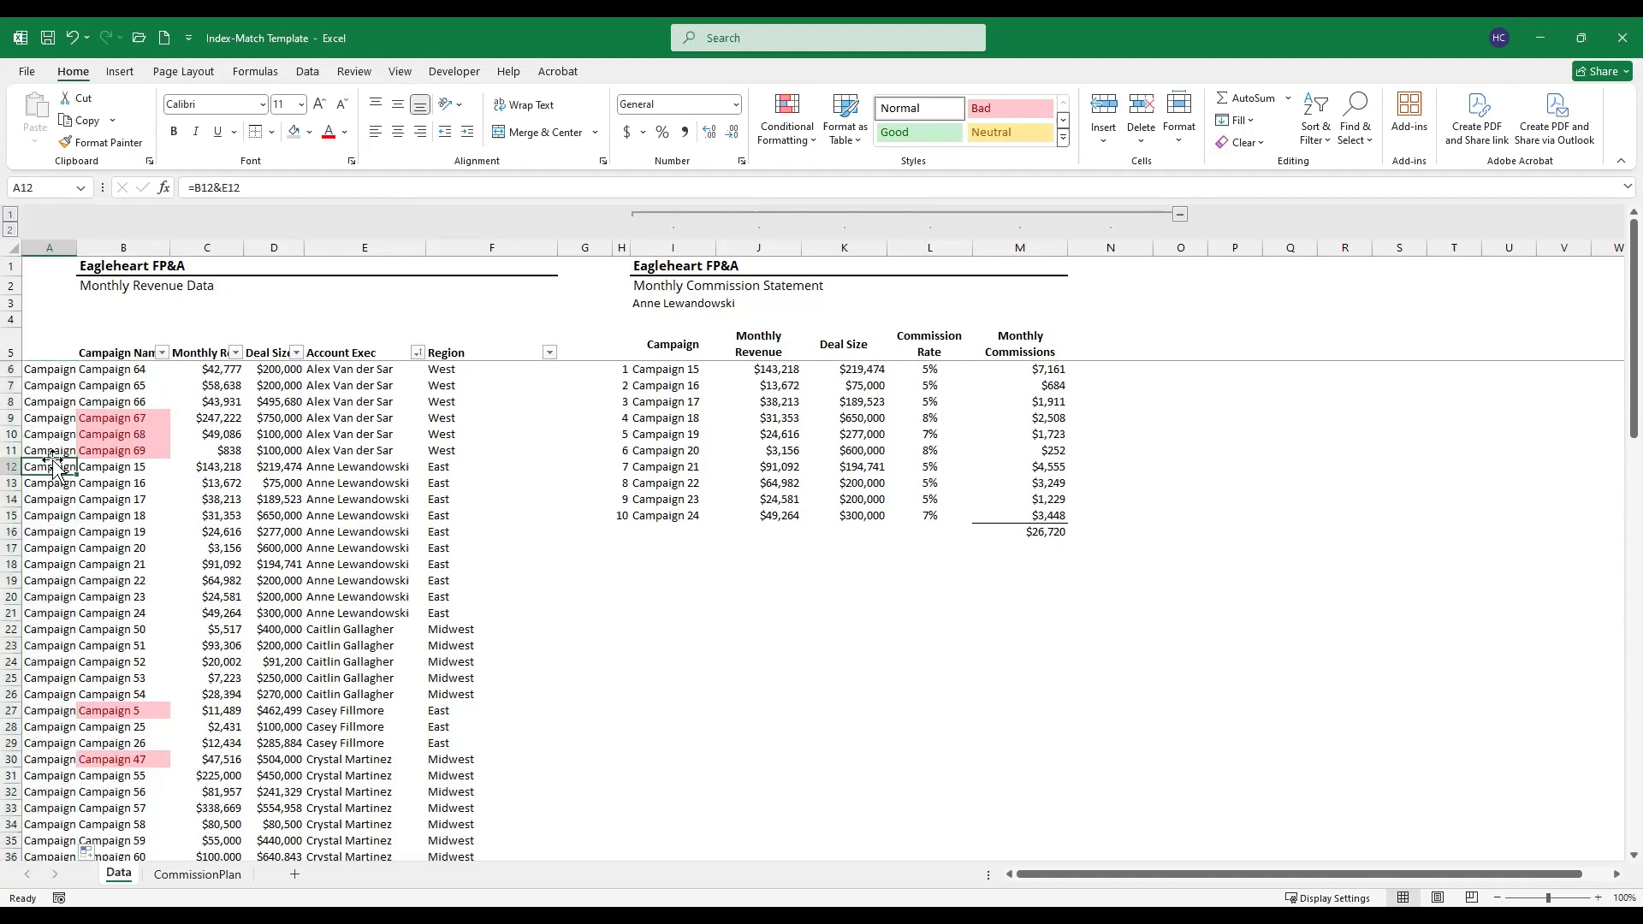
pyautogui.hotkey('ctrl', 'space')
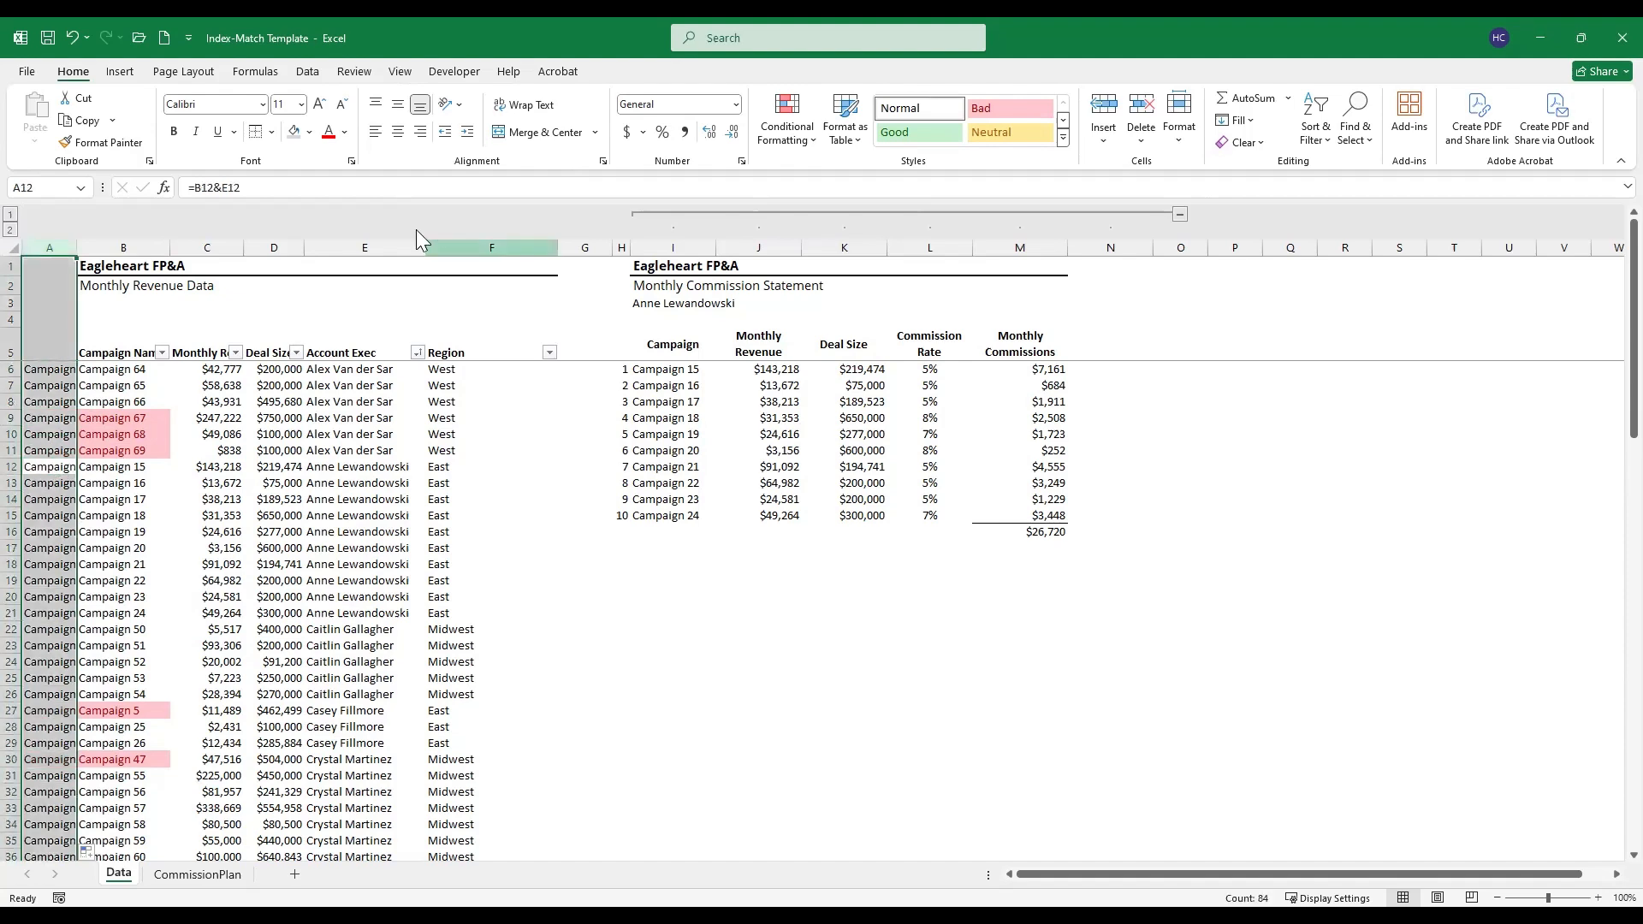
# Step: Shade the helper key column A with a grey fill
pyautogui.click(292, 140)
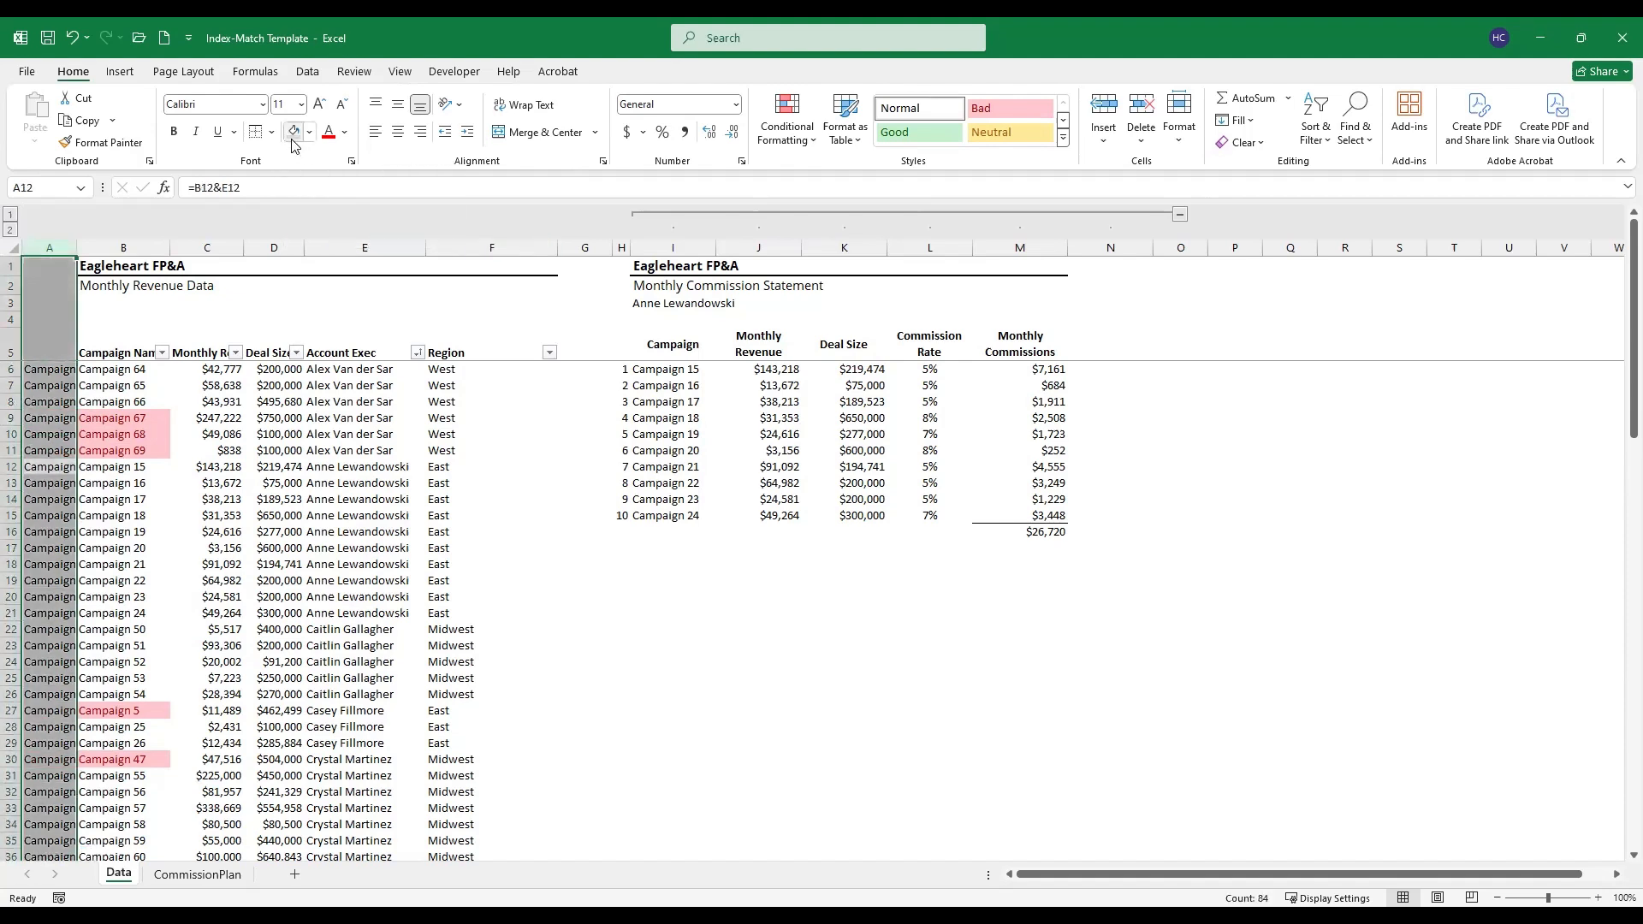
pyautogui.click(51, 418)
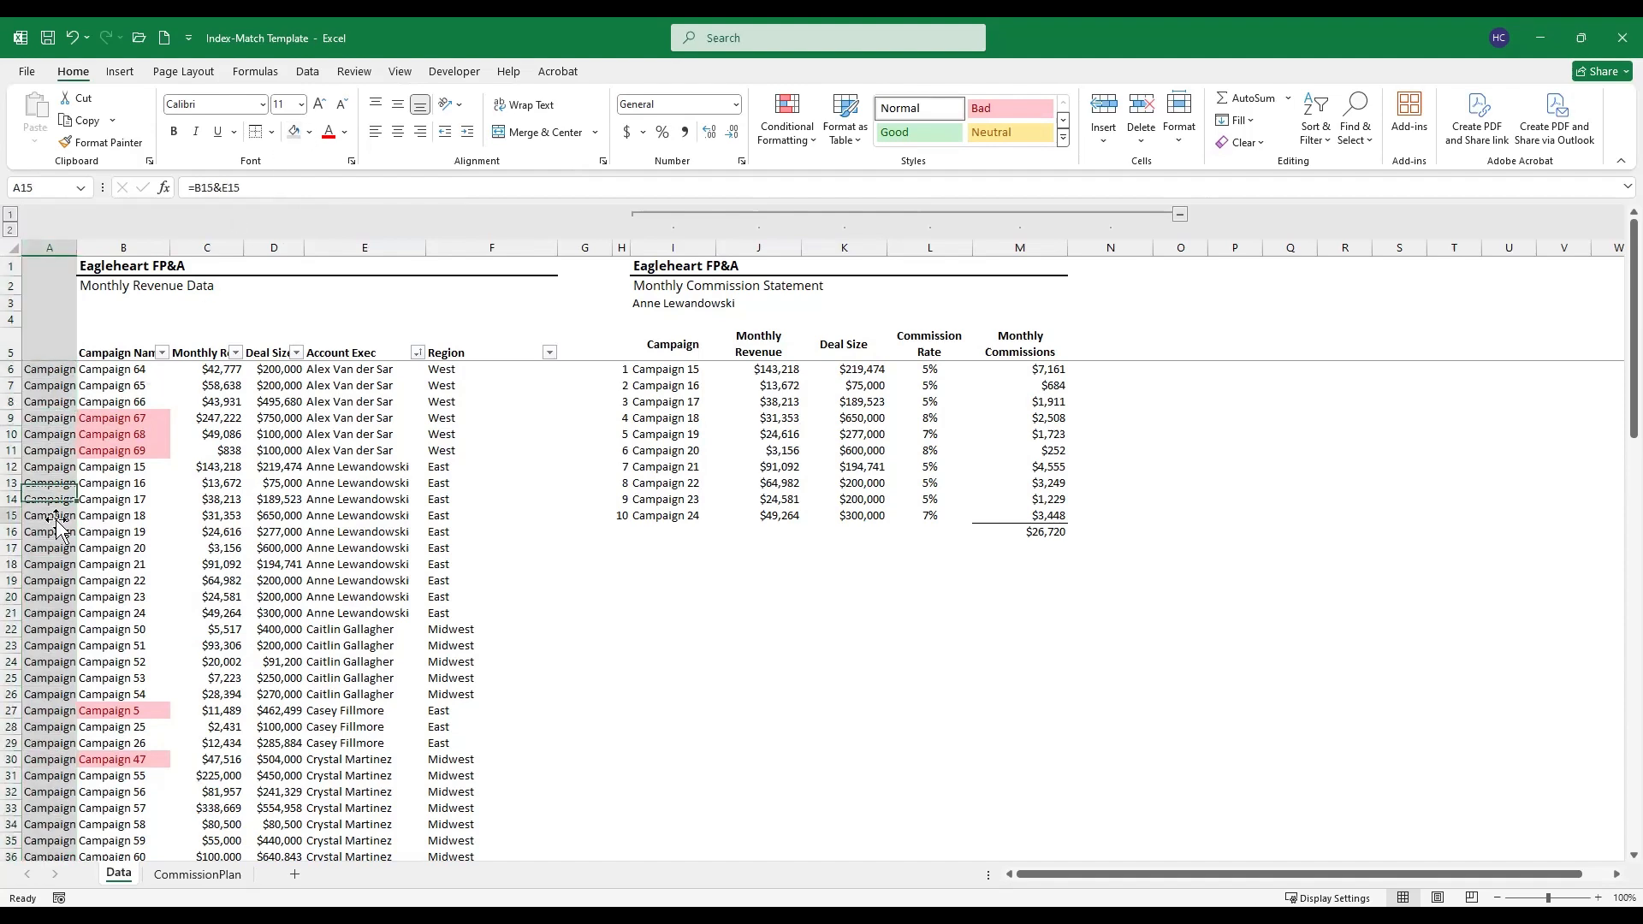
# Step: Extend the MATCH lookup value in the Monthly Revenue formula in J6 to $I6&$I$3, combining campaign and account executive
pyautogui.click(758, 500)
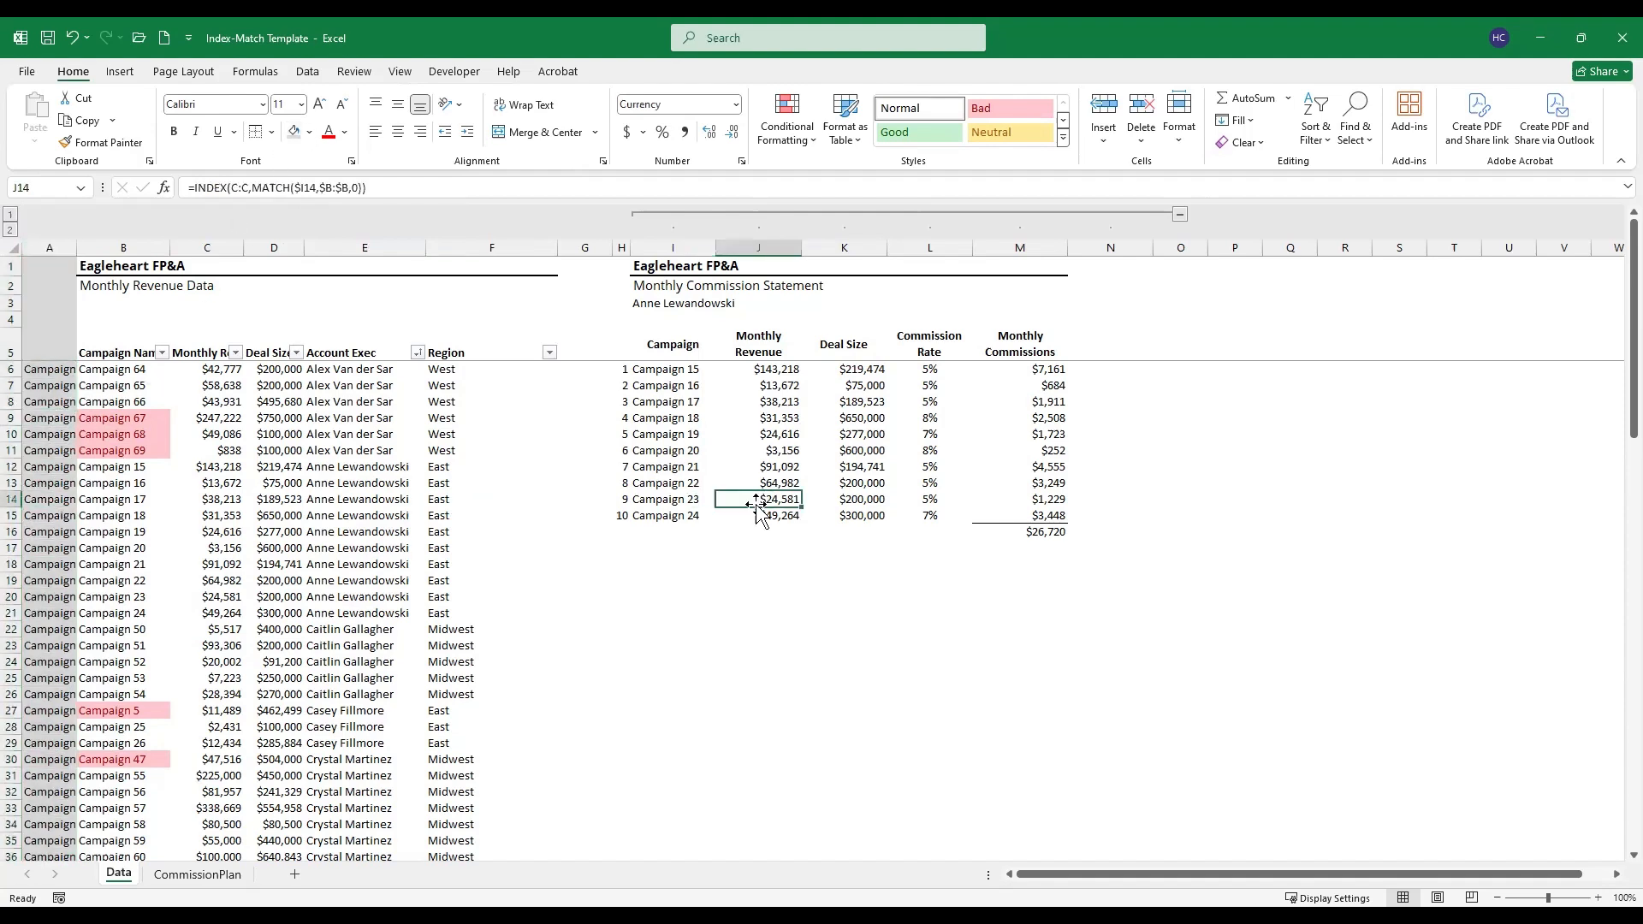
pyautogui.click(760, 369)
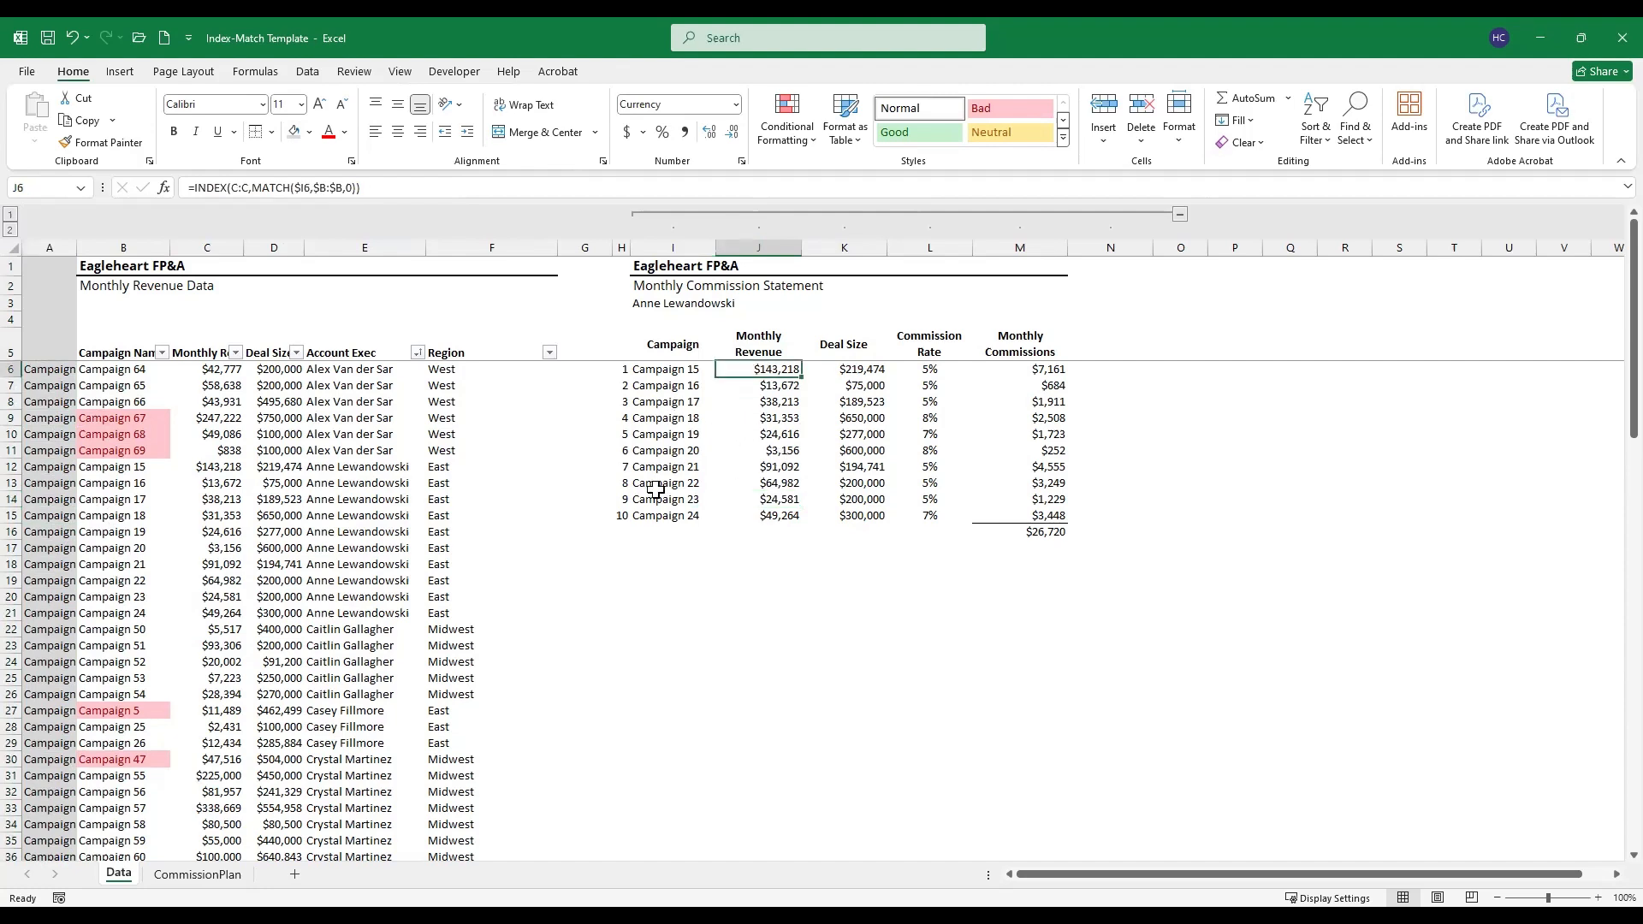
pyautogui.click(381, 187)
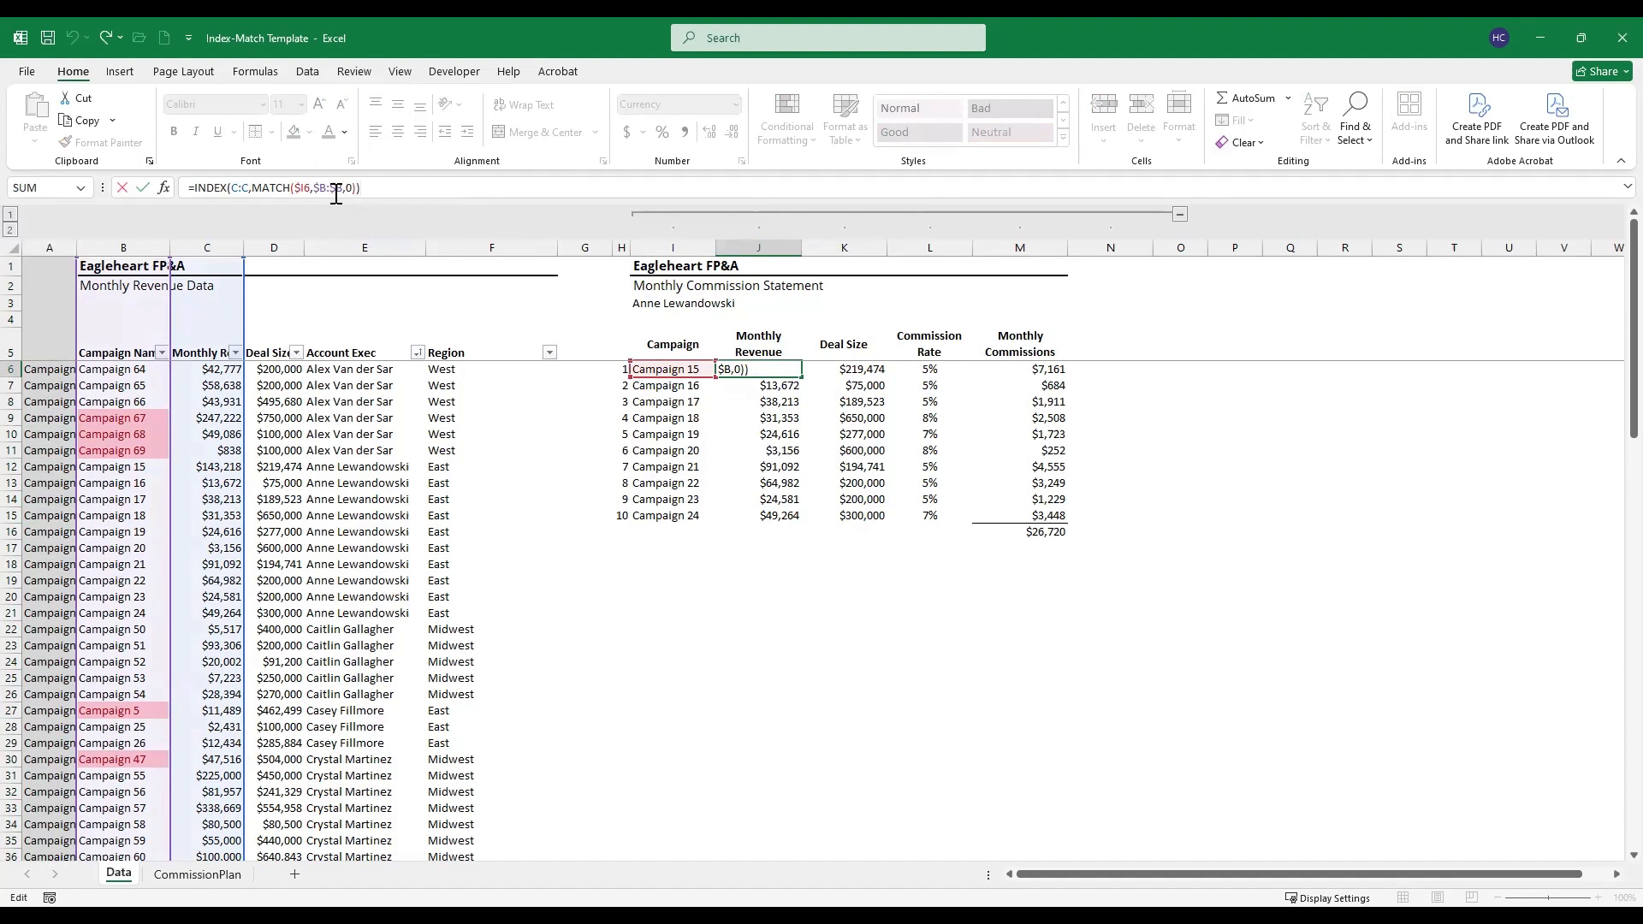
pyautogui.click(309, 187)
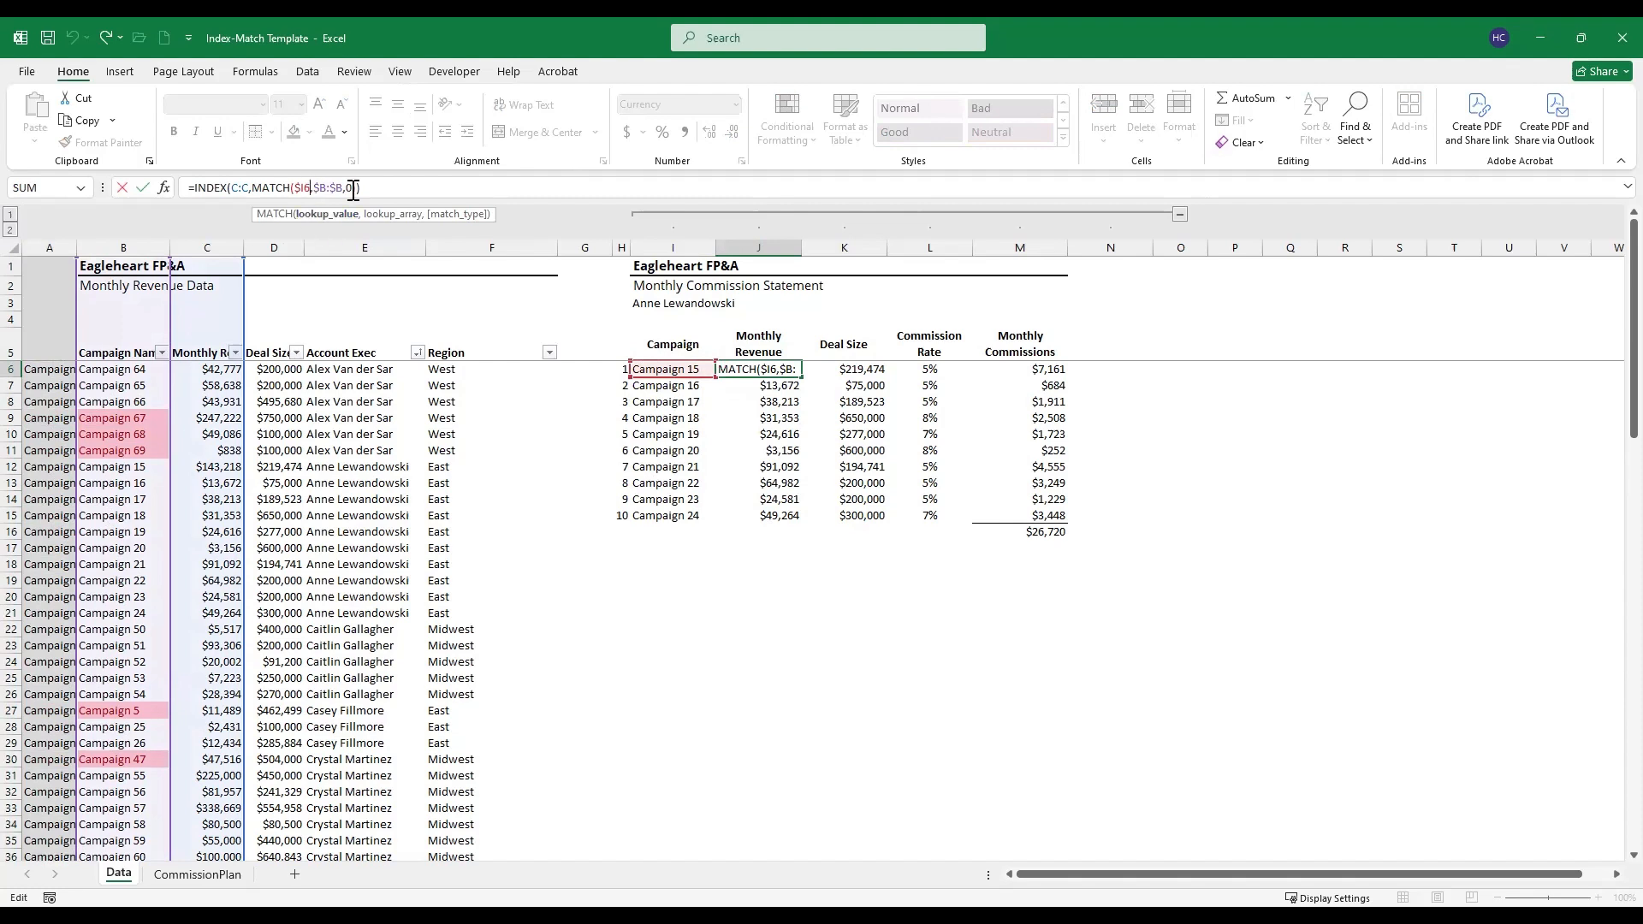
pyautogui.write('&')
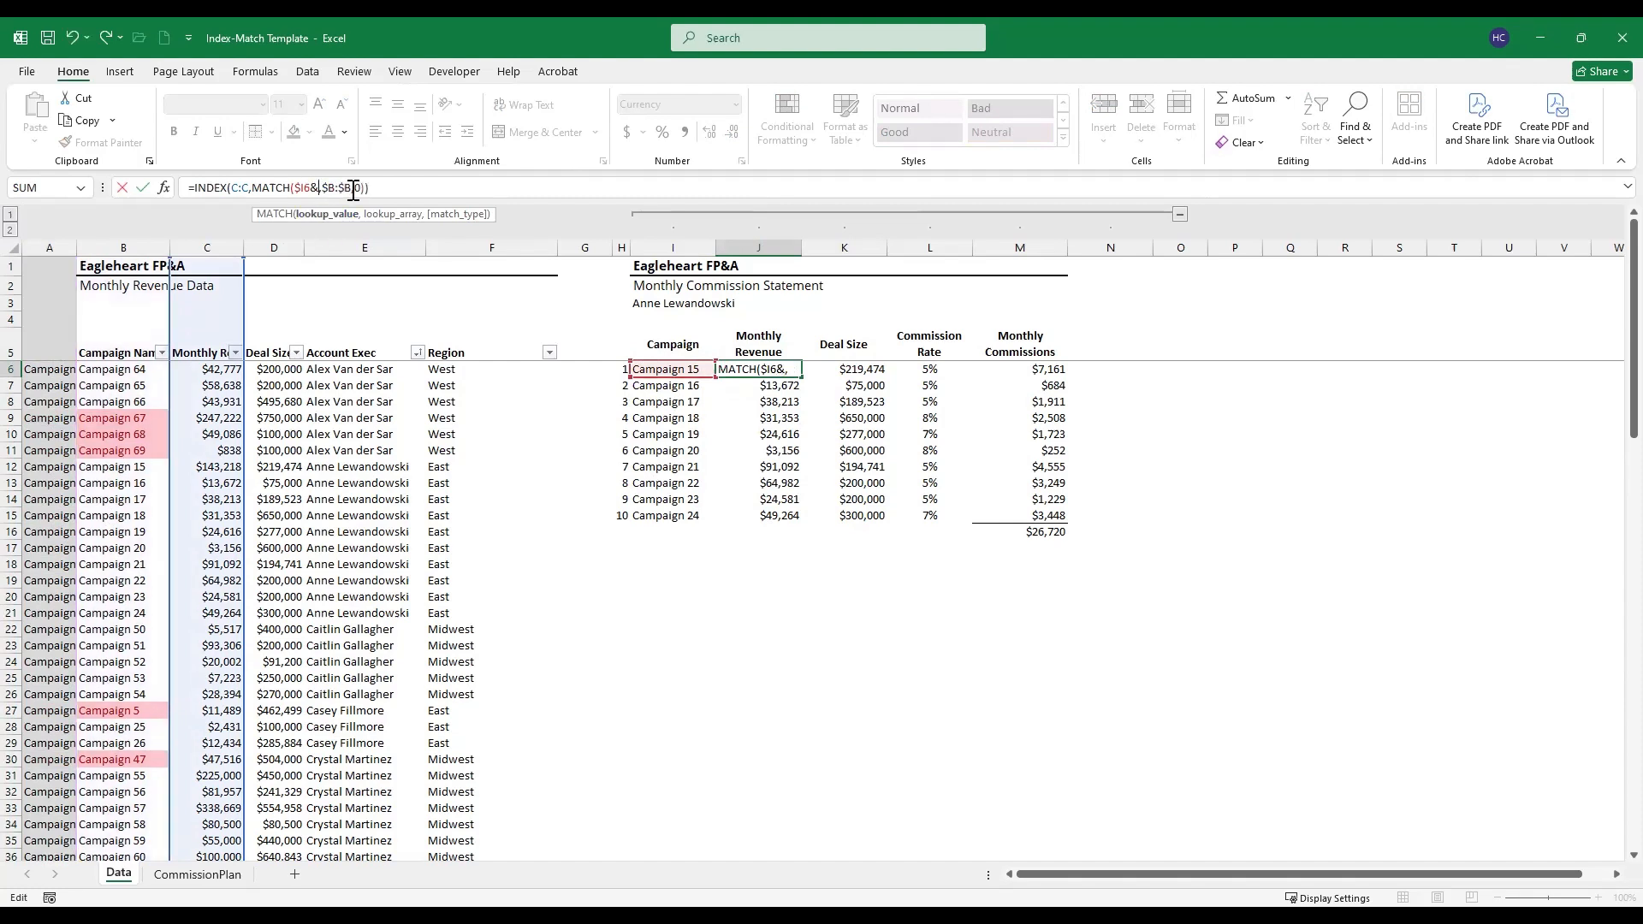
pyautogui.click(649, 303)
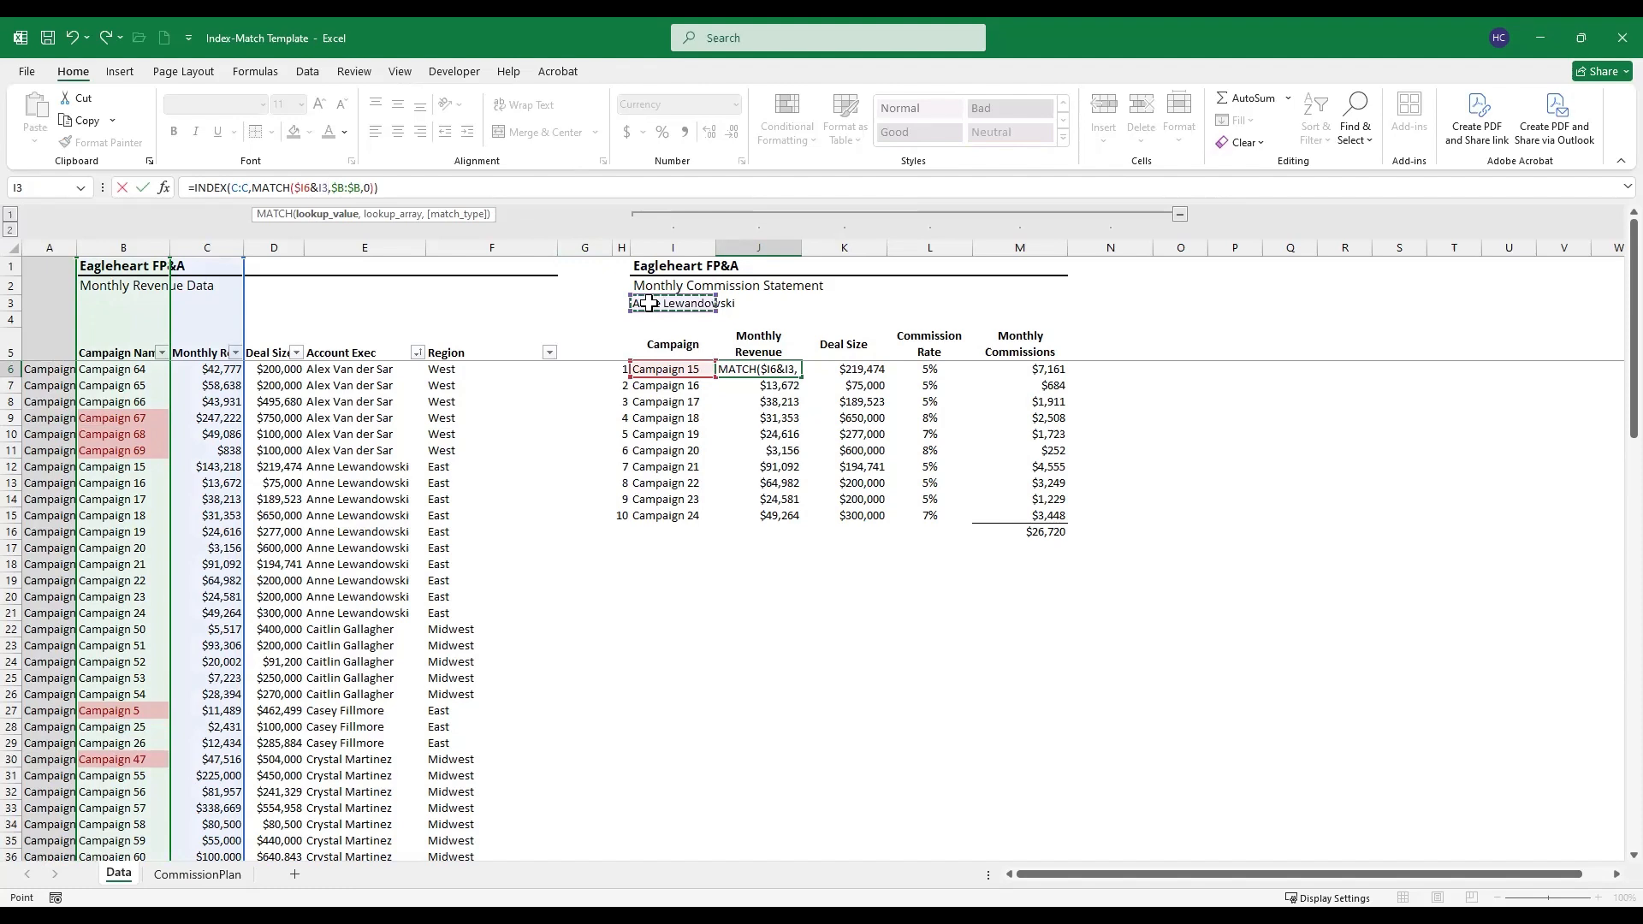
pyautogui.press('F4')
# Step: Change the MATCH lookup array in J6 to the key column $A:$A and enter the formula
pyautogui.click(365, 186)
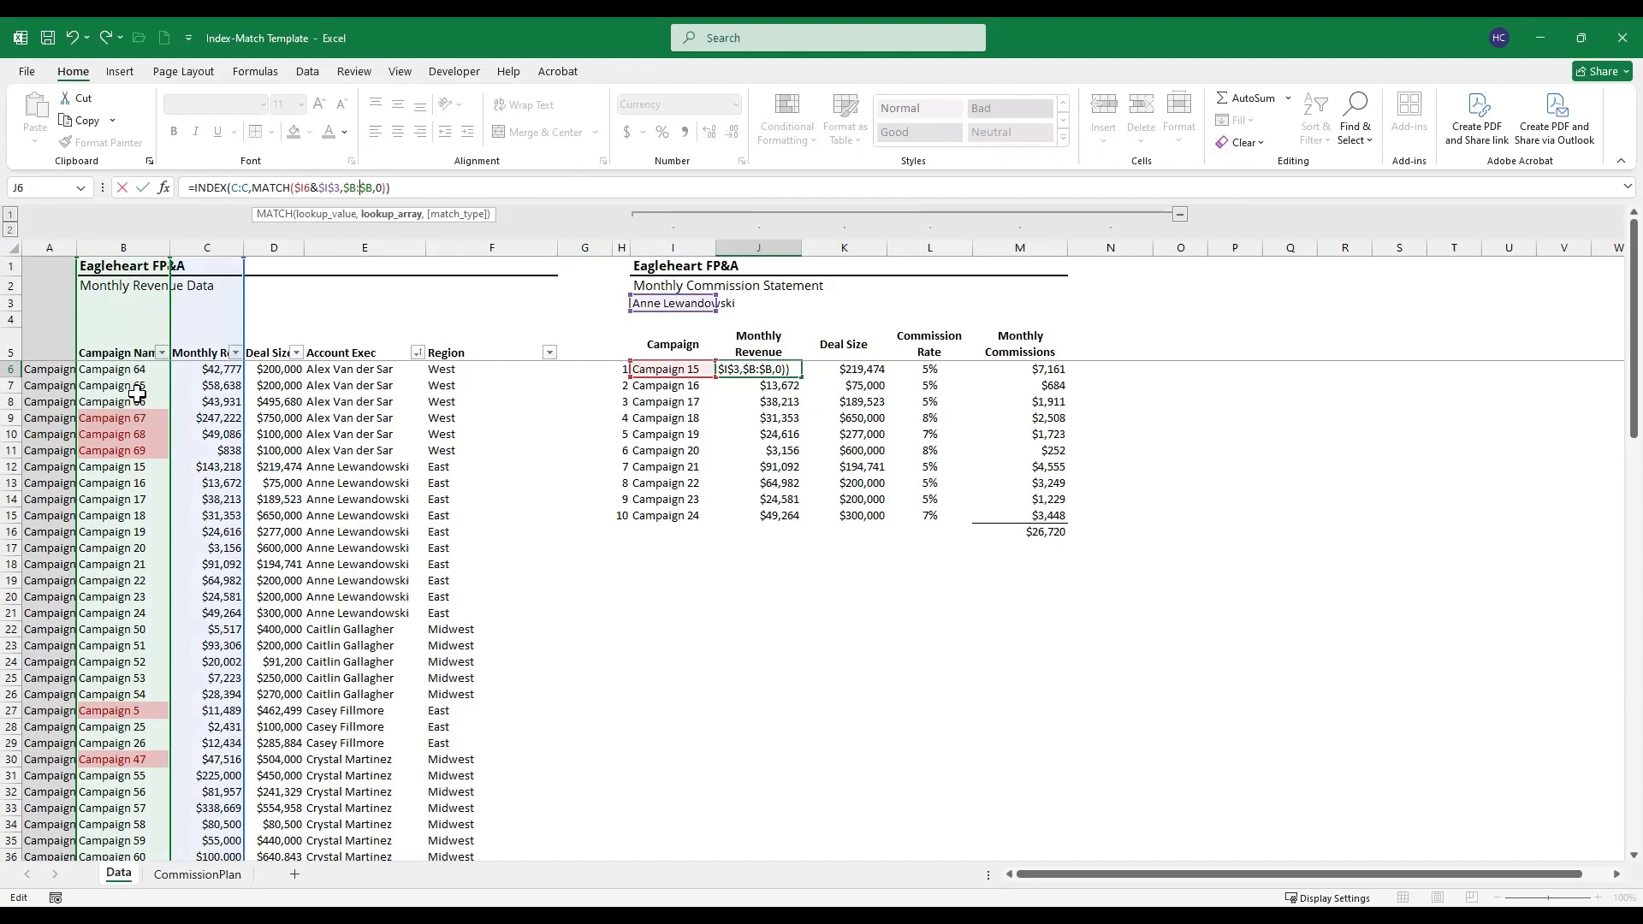
pyautogui.moveTo(75, 323); pyautogui.dragTo(42, 321)
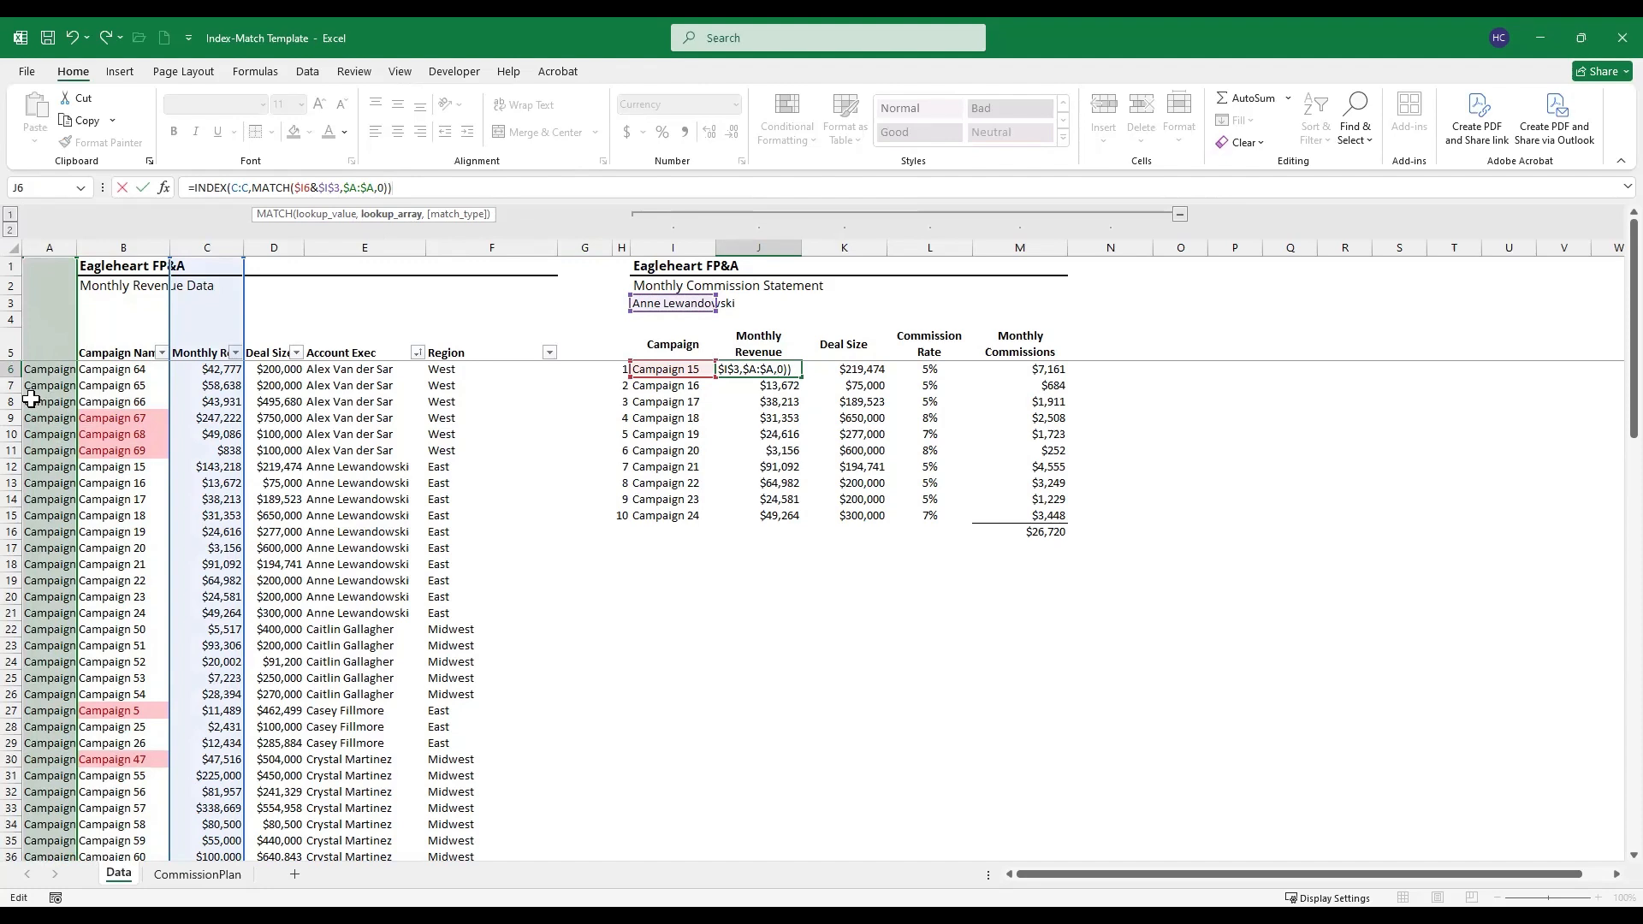
pyautogui.press('Return')
pyautogui.press('Up')
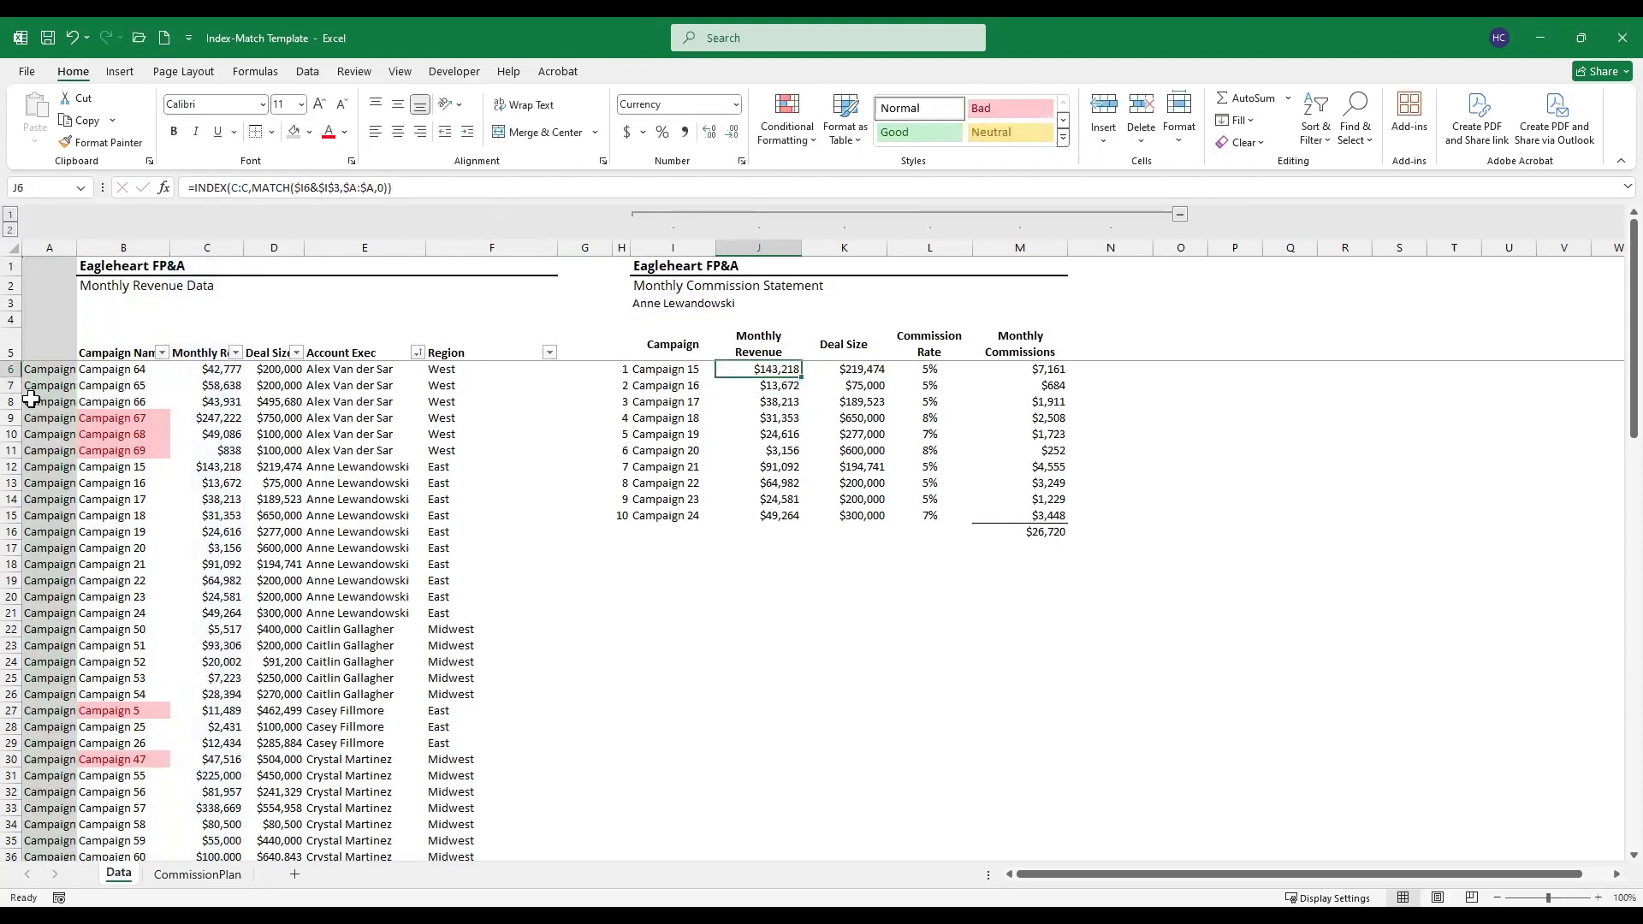
# Step: Copy the updated J6 formula down the Monthly Revenue column to J15
pyautogui.hotkey('ctrl', 'c')
pyautogui.hotkey('ctrl', 'shift', 'Down')
pyautogui.hotkey('ctrl', 'v')
pyautogui.press('Escape')
# Step: Check the cell references of the copied Monthly Revenue formulas row by row down to J12
pyautogui.press('Up')
pyautogui.press('Down')
pyautogui.press('F2')
pyautogui.press('Escape')
pyautogui.press('Down')
pyautogui.press('F2')
pyautogui.press('Escape')
pyautogui.press('Down')
pyautogui.press('F2')
pyautogui.press('Escape')
pyautogui.press('Down')
pyautogui.press('F2')
pyautogui.press('Return')
pyautogui.press('F2')
pyautogui.press('Return')
pyautogui.press('F2')
pyautogui.press('Return')
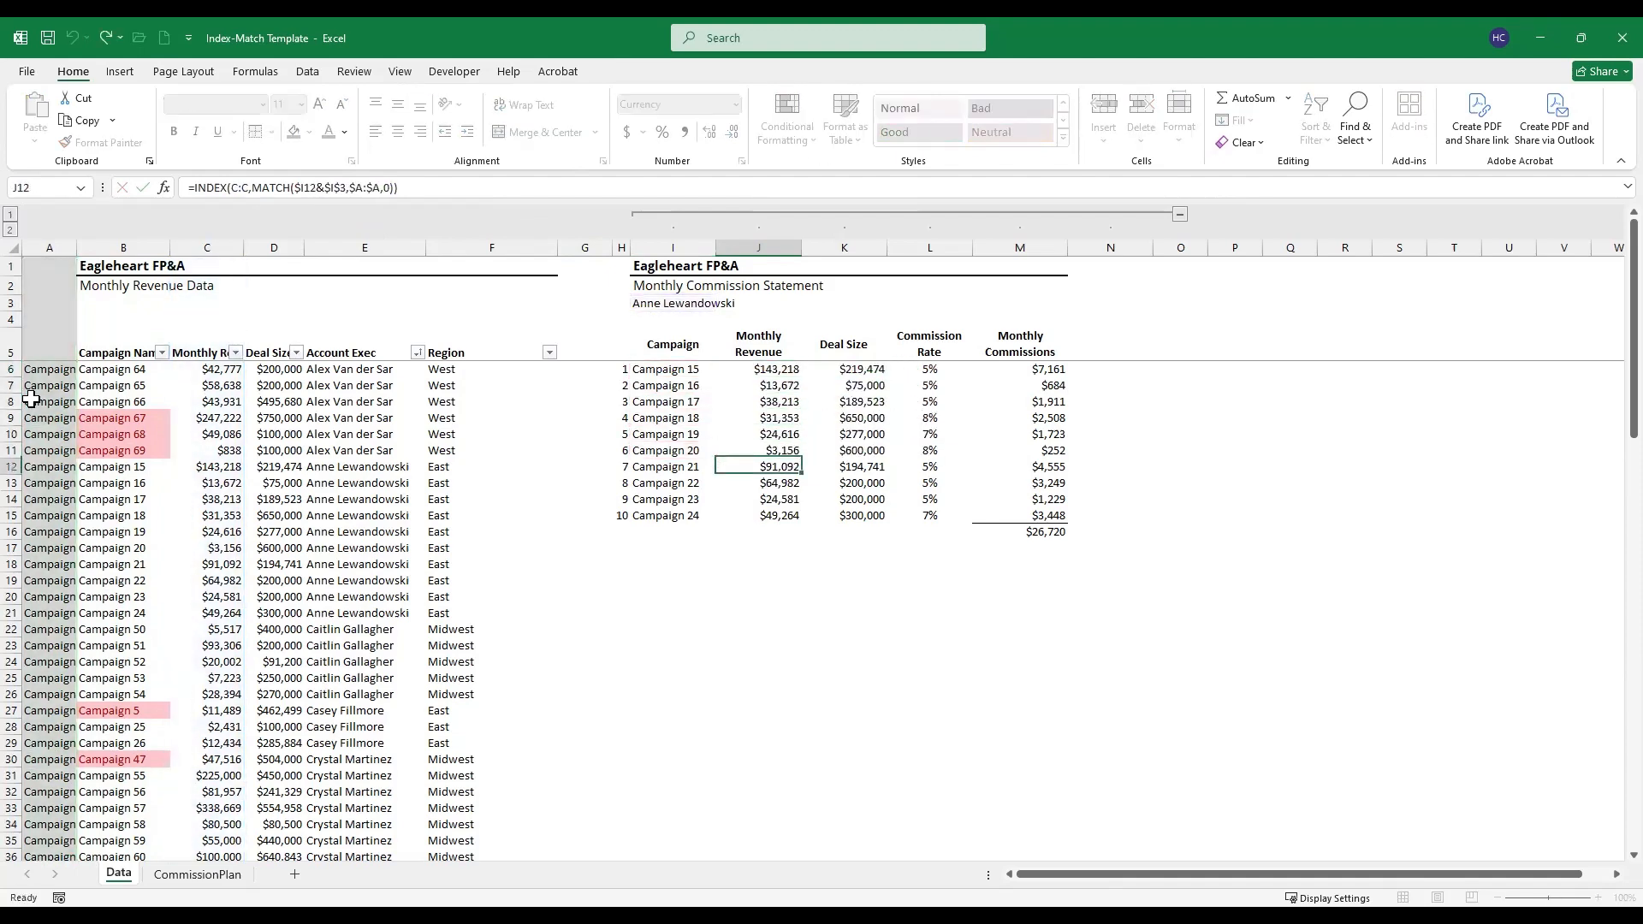
pyautogui.press('F2')
pyautogui.press('Escape')
pyautogui.press('Down')
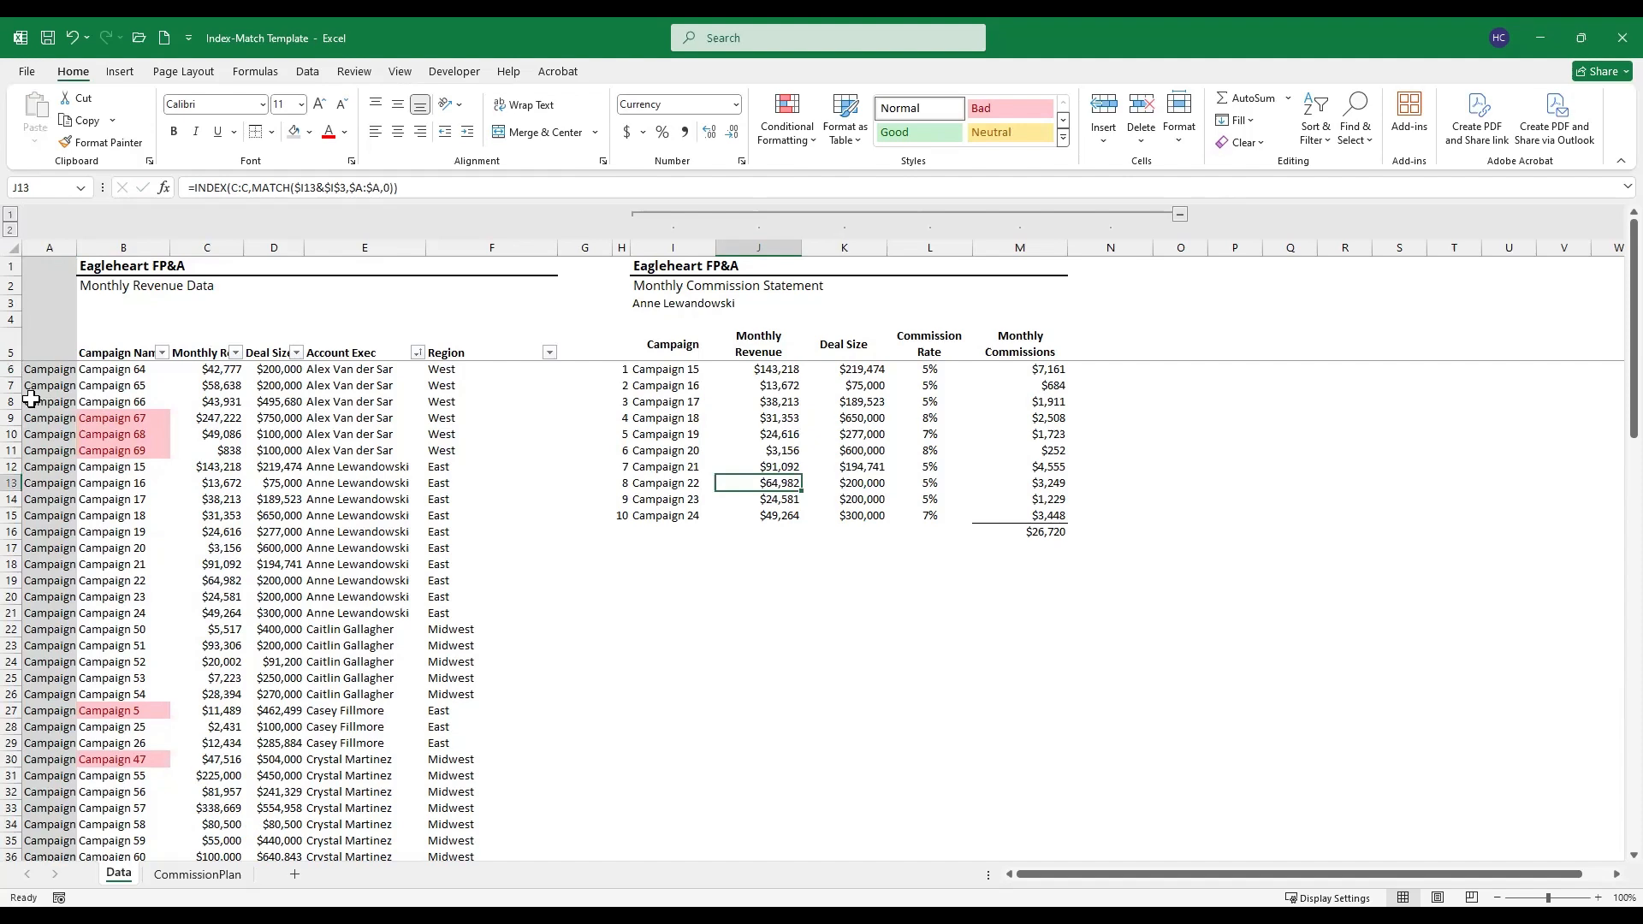